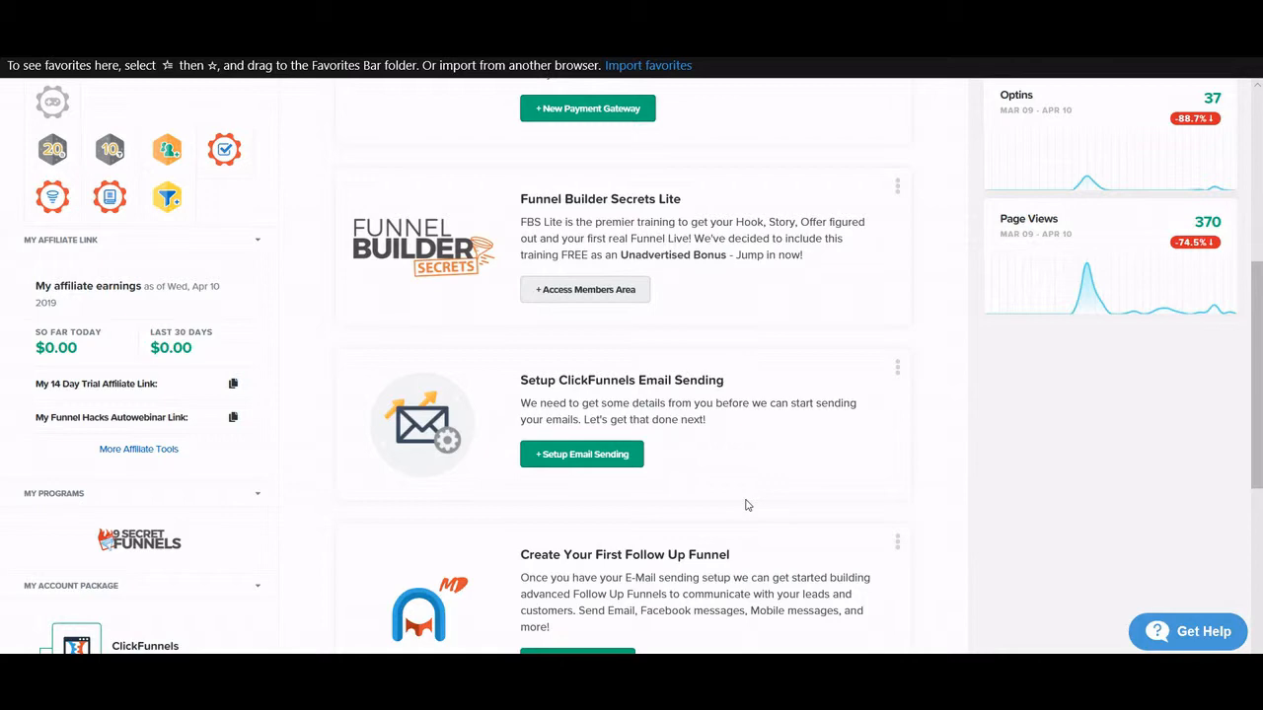
# Open the funnel builder, dismiss the goal chooser, and go to the list of funnel types.
pyautogui.scroll(5, 791, 468)
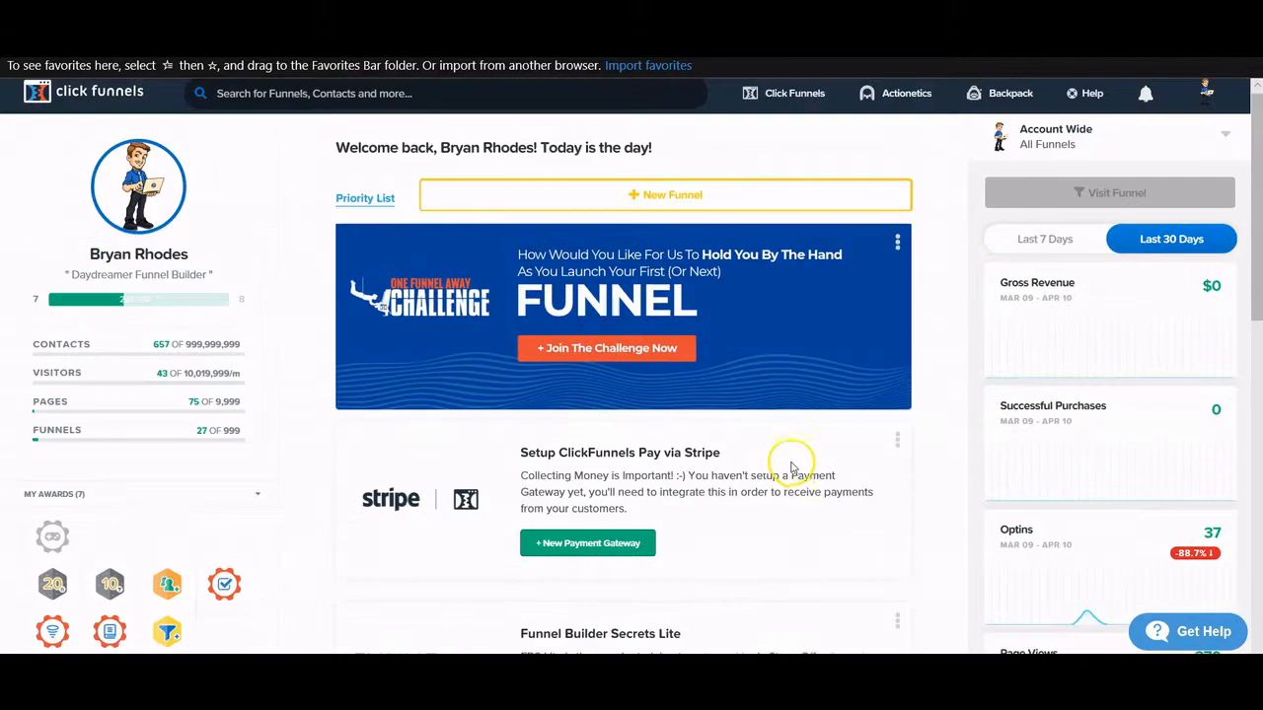
pyautogui.moveTo(811, 100)
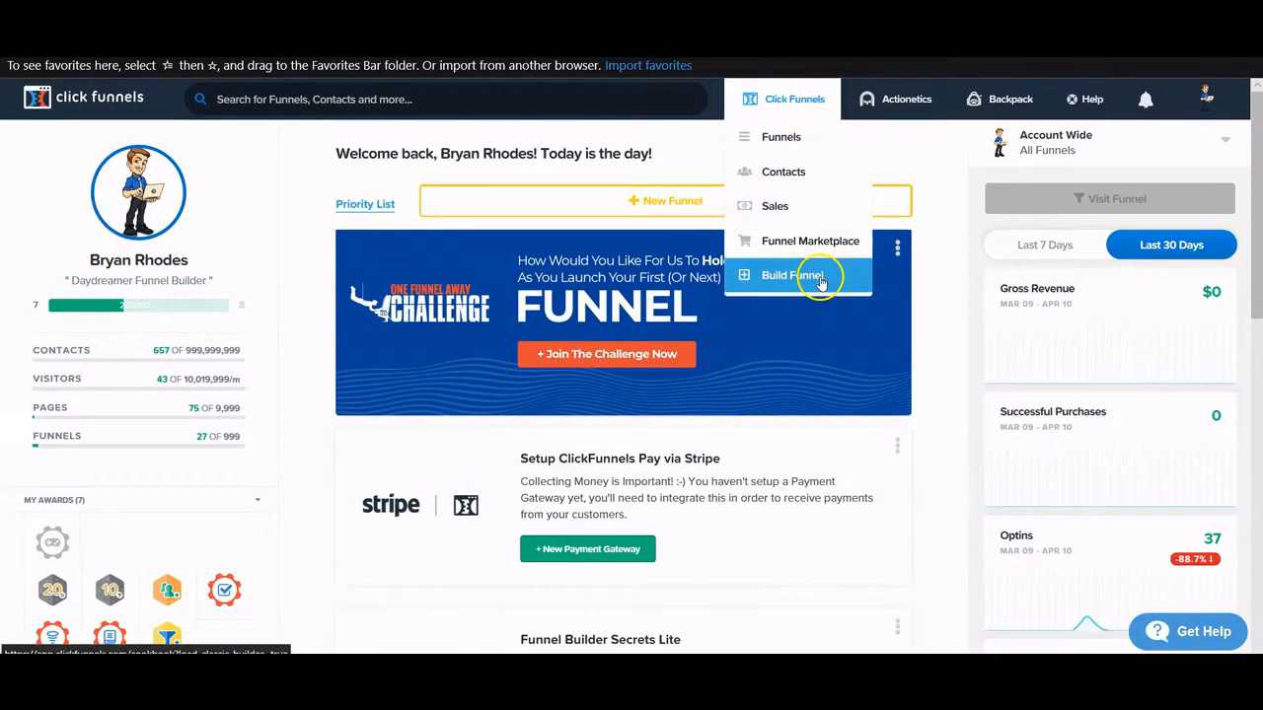
pyautogui.click(822, 284)
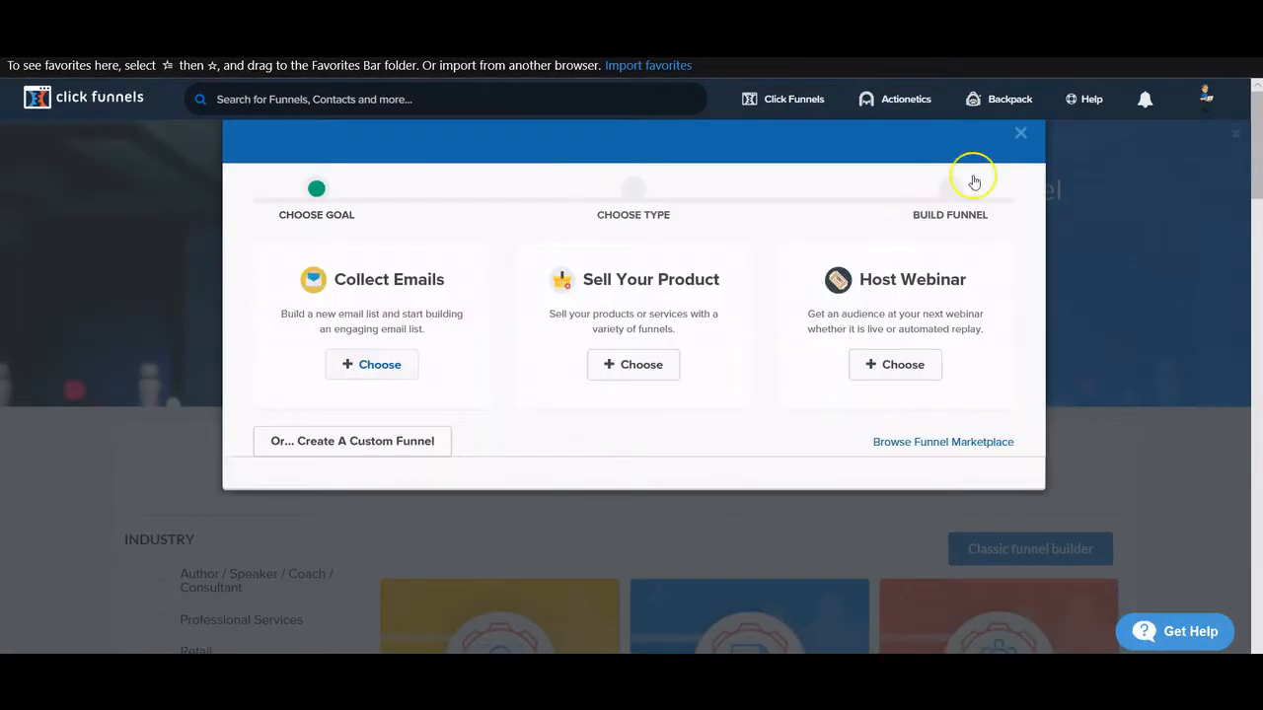
pyautogui.click(1020, 133)
pyautogui.scroll(-2, 365, 528)
pyautogui.scroll(-2, 352, 503)
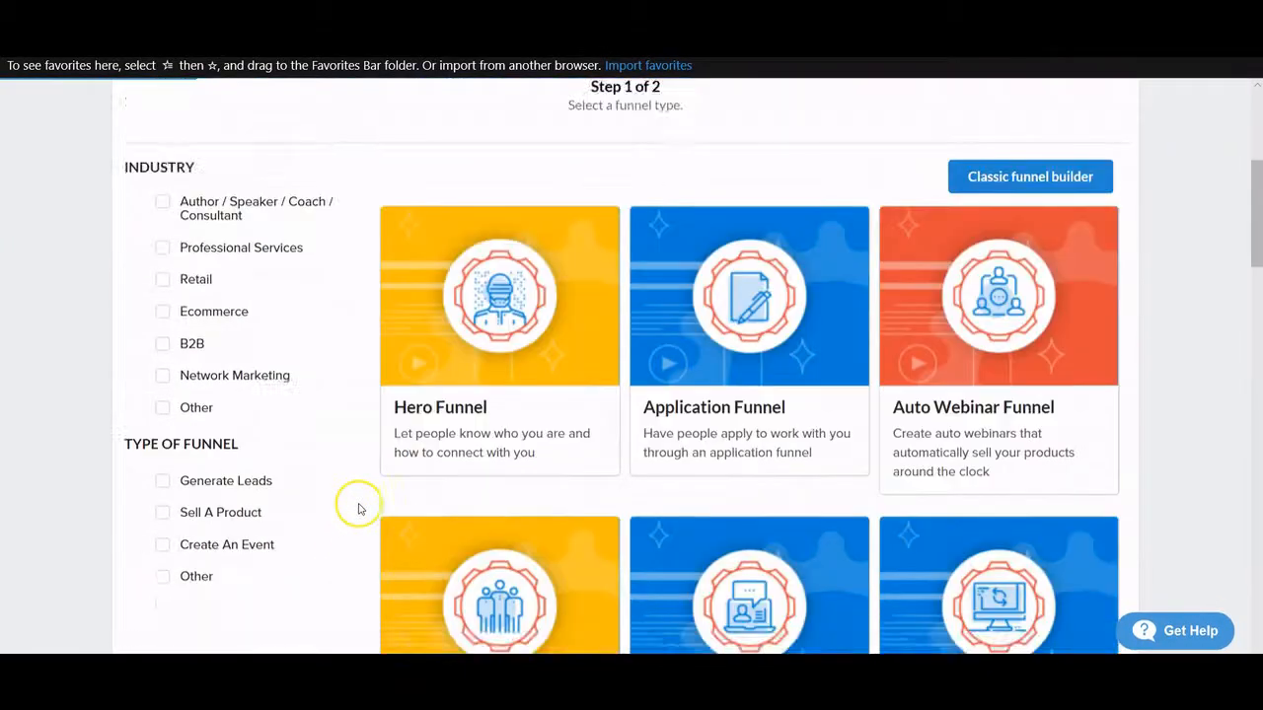
pyautogui.scroll(3, 352, 502)
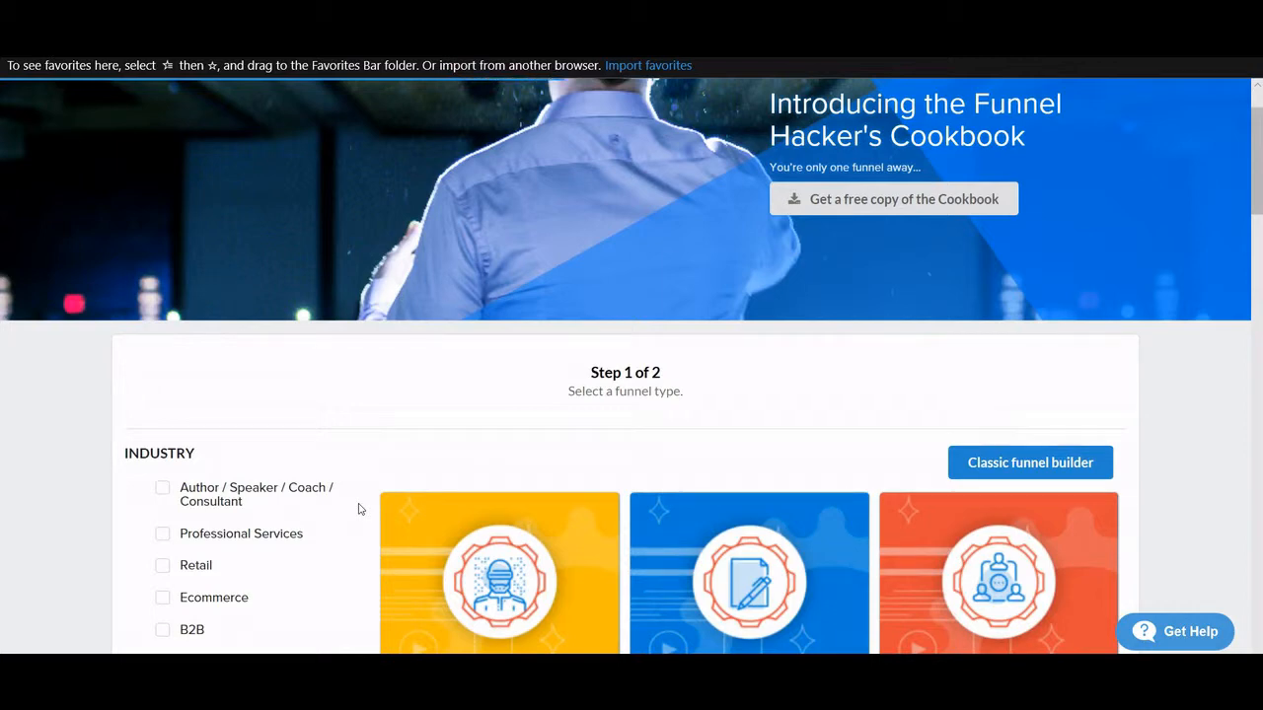
pyautogui.scroll(-4, 359, 509)
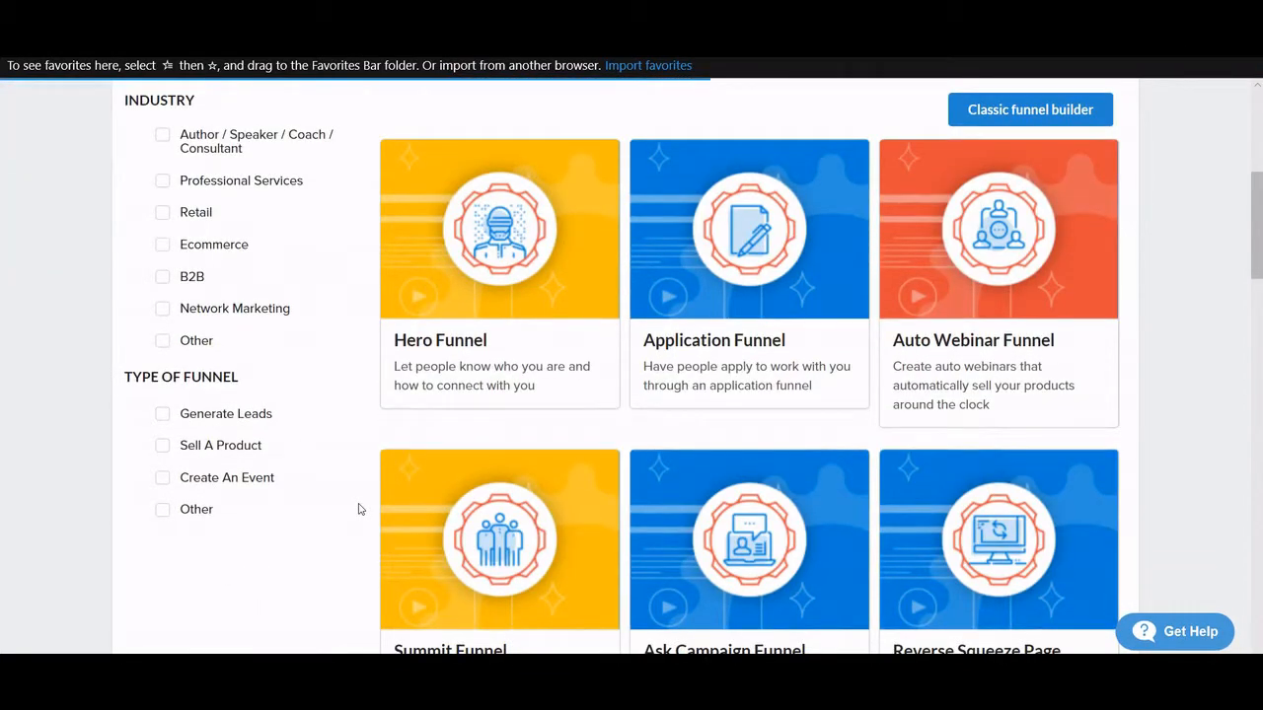
# Filter the funnel types to Generate Leads and select the Squeeze Page Funnel.
pyautogui.click(161, 415)
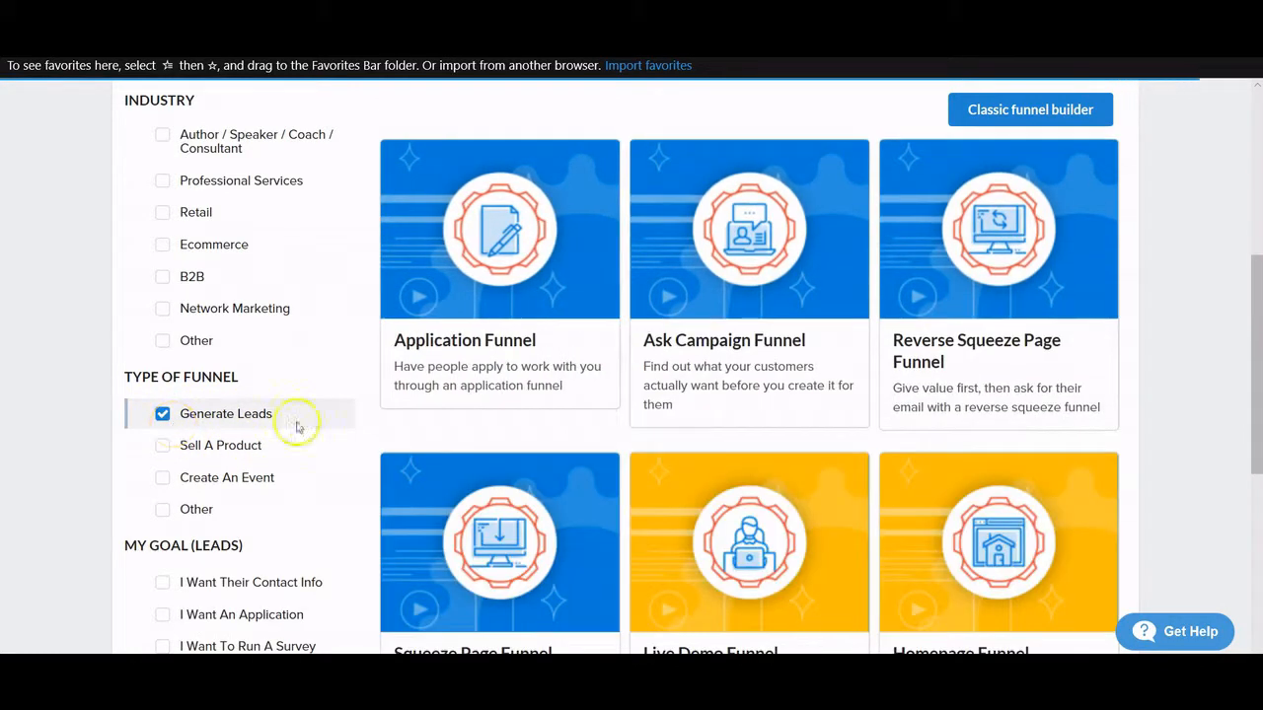
pyautogui.scroll(-3, 649, 419)
pyautogui.scroll(2, 648, 419)
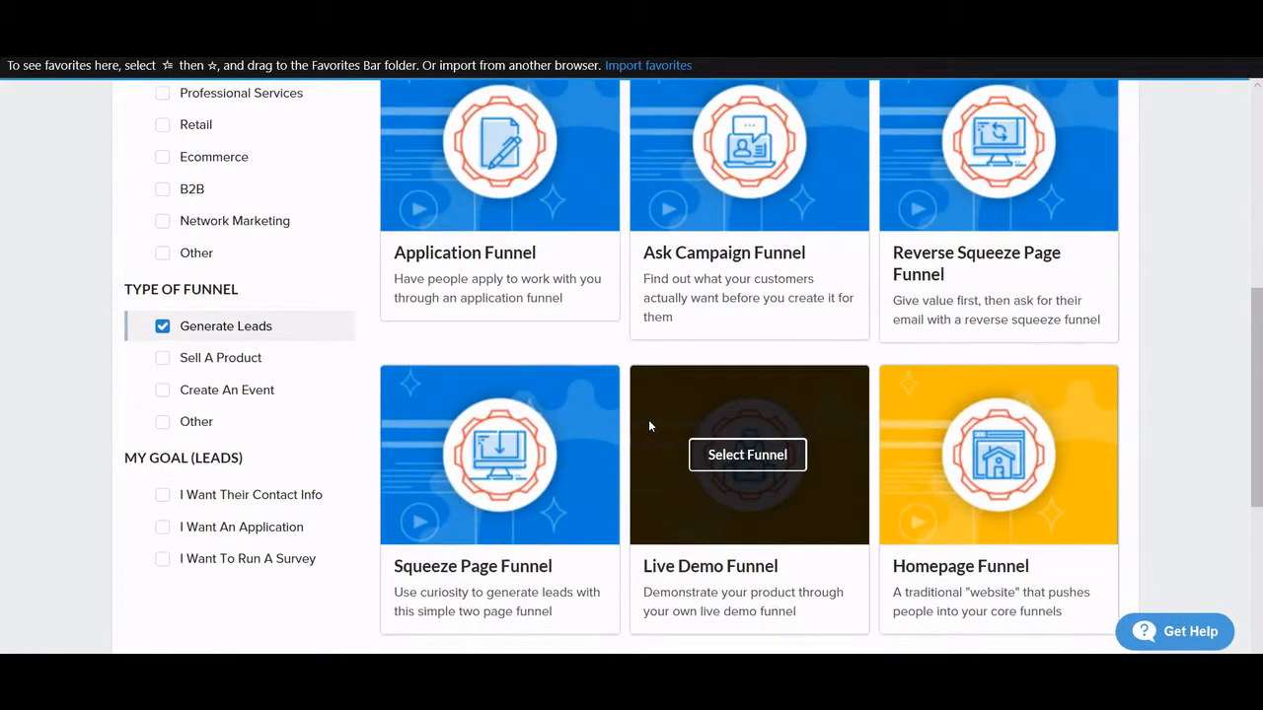
pyautogui.scroll(-1, 649, 425)
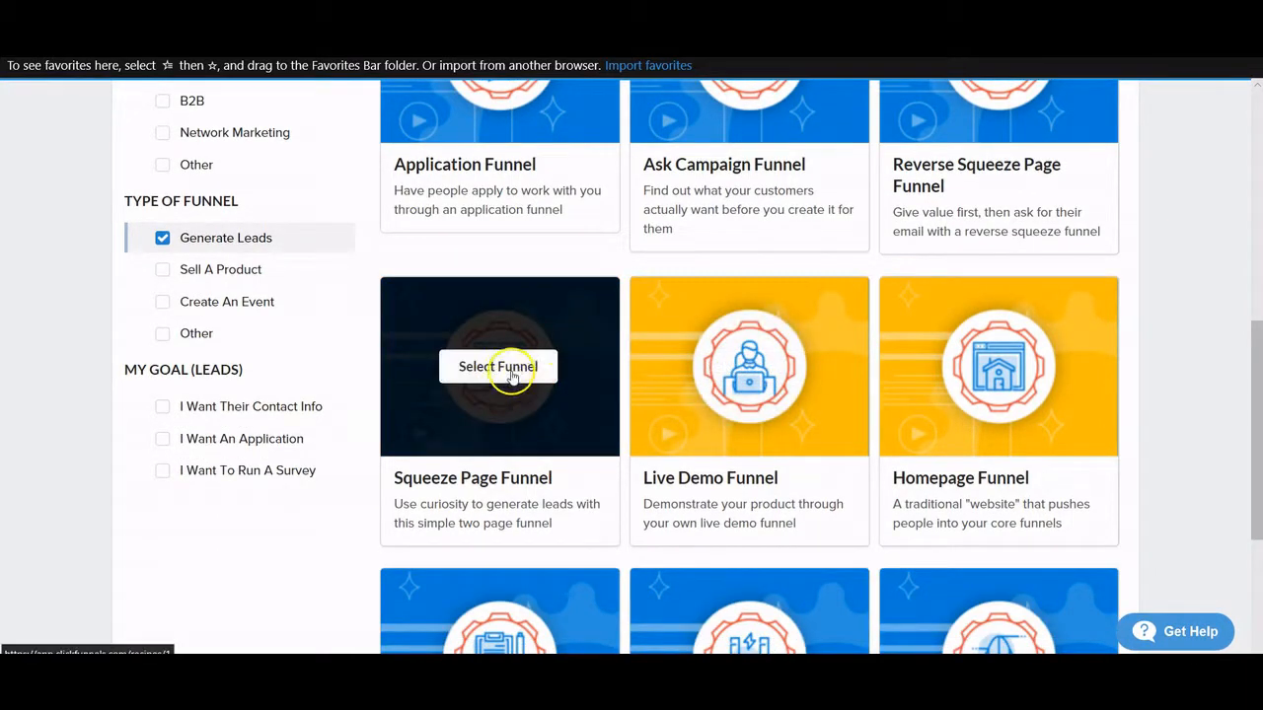
pyautogui.click(512, 377)
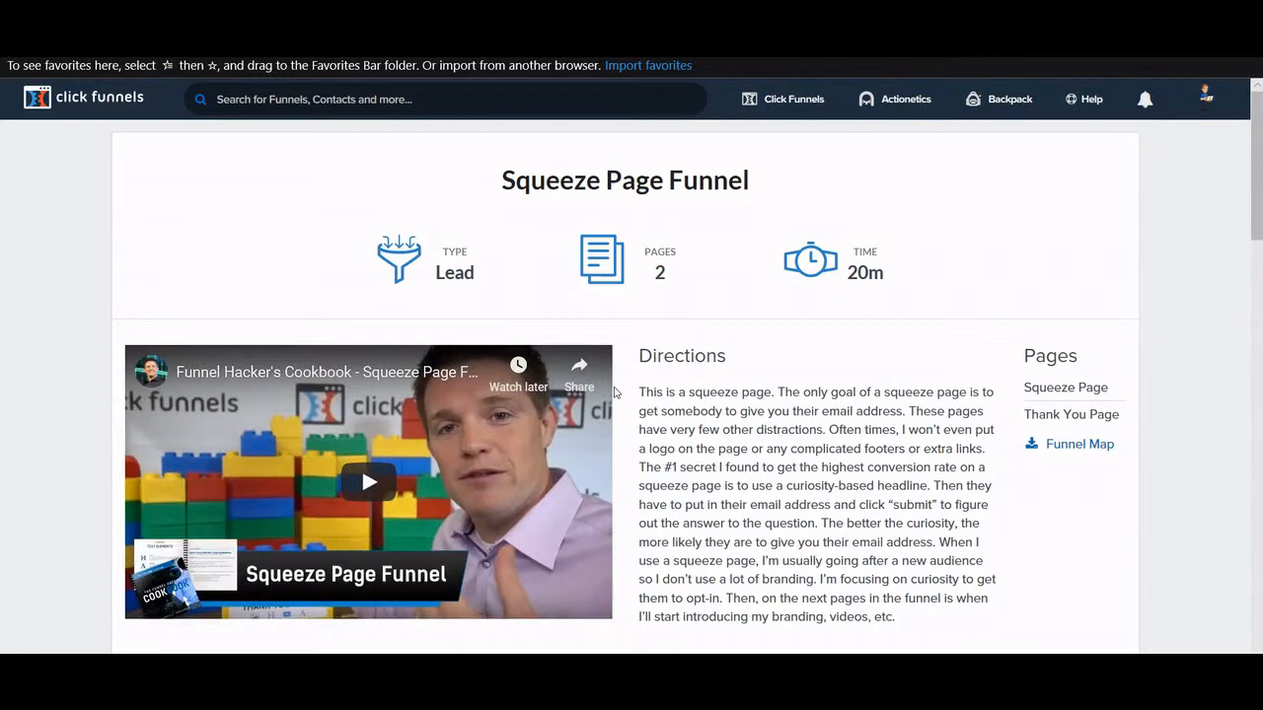
# Choose the free Blank Squeeze Page Funnel template and get the funnel.
pyautogui.scroll(-4, 783, 366)
pyautogui.scroll(1, 794, 361)
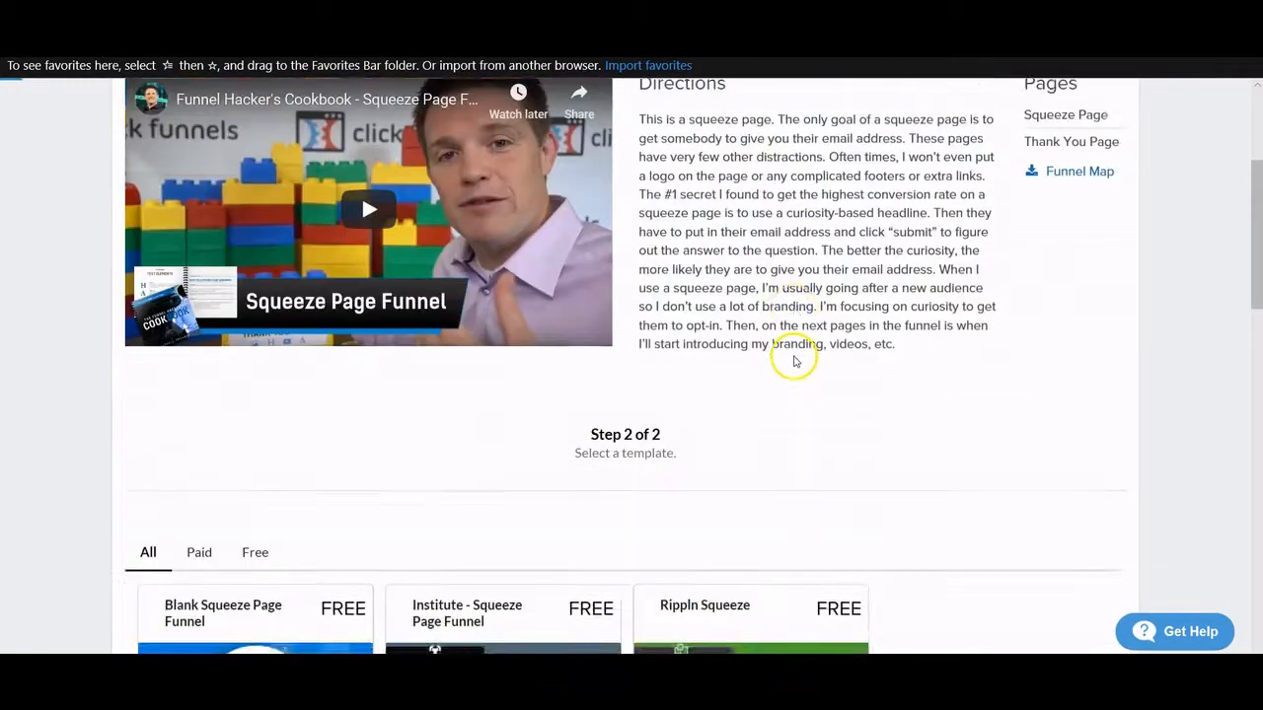
pyautogui.scroll(1, 796, 360)
pyautogui.scroll(-4, 805, 359)
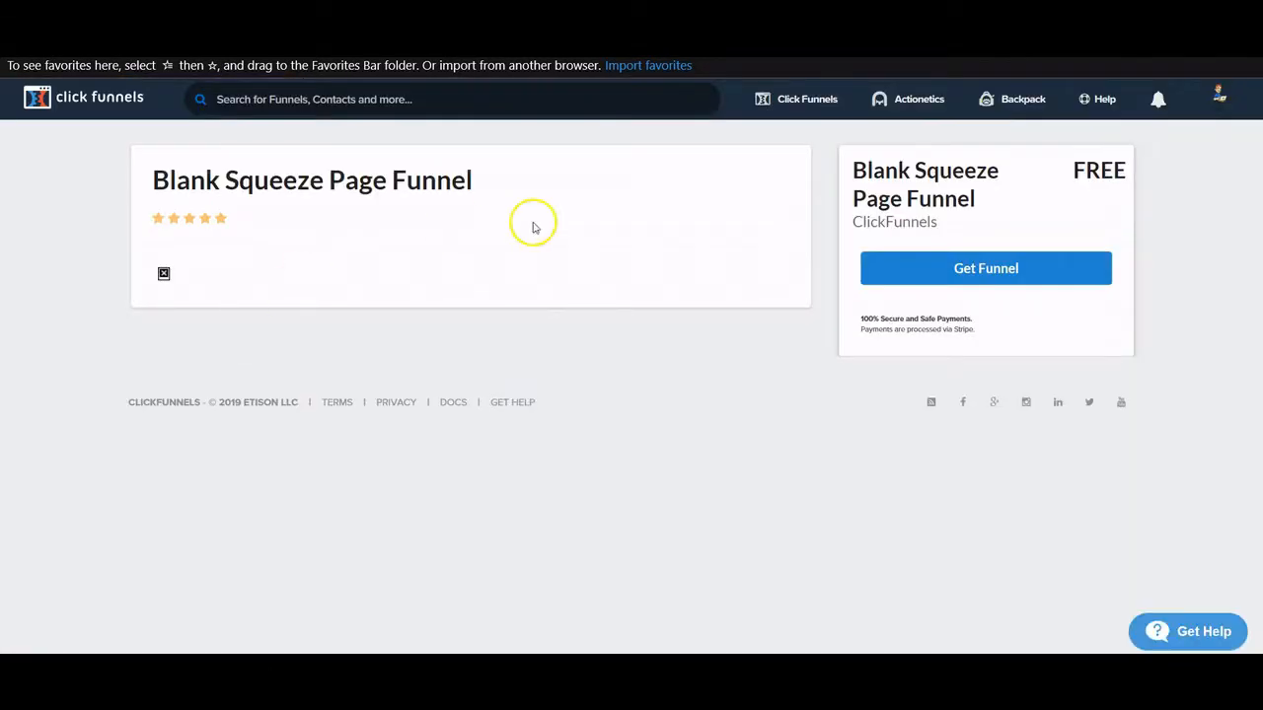
pyautogui.click(958, 268)
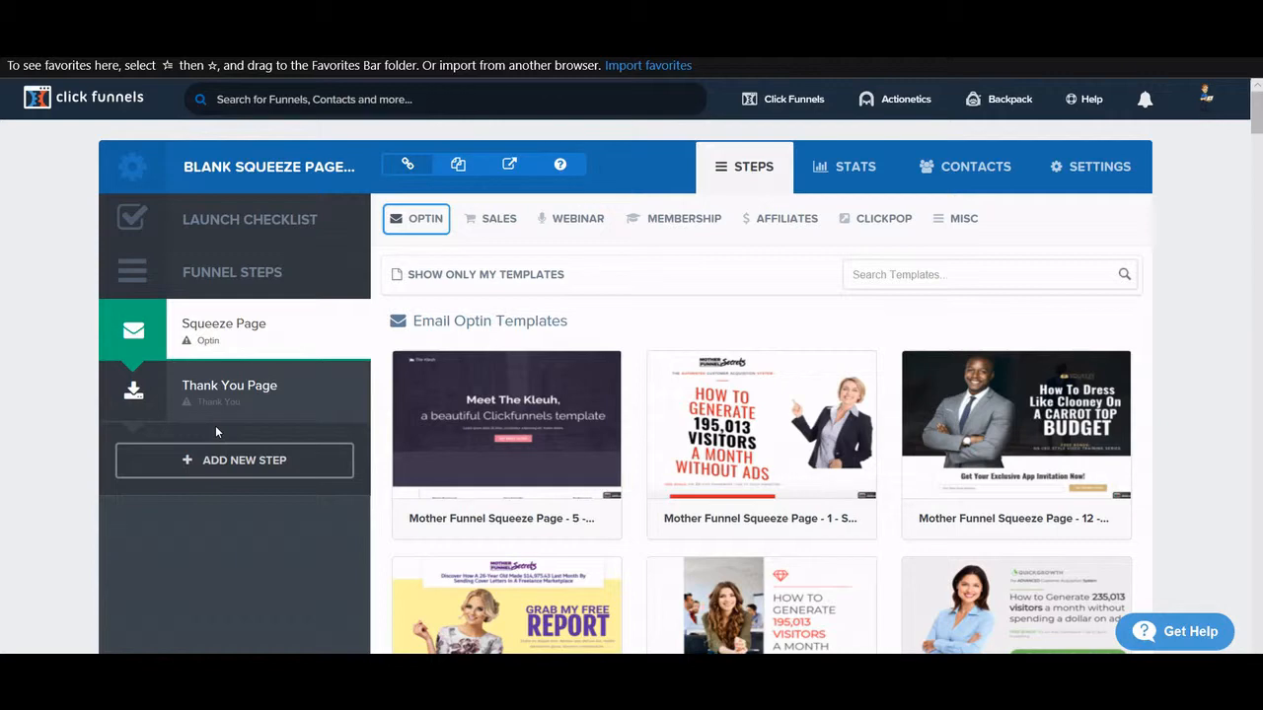
# Start a new funnel step and name it "Terms and Conditions".
pyautogui.click(228, 479)
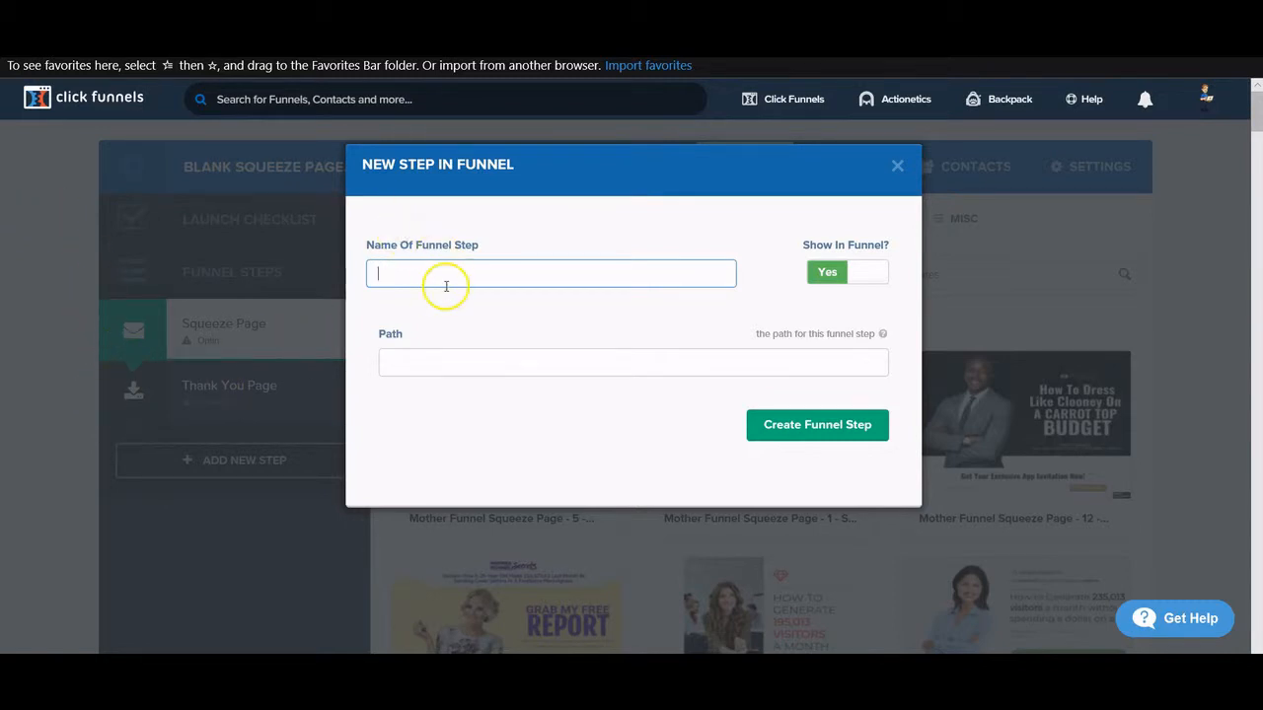
pyautogui.write('Terms and c')
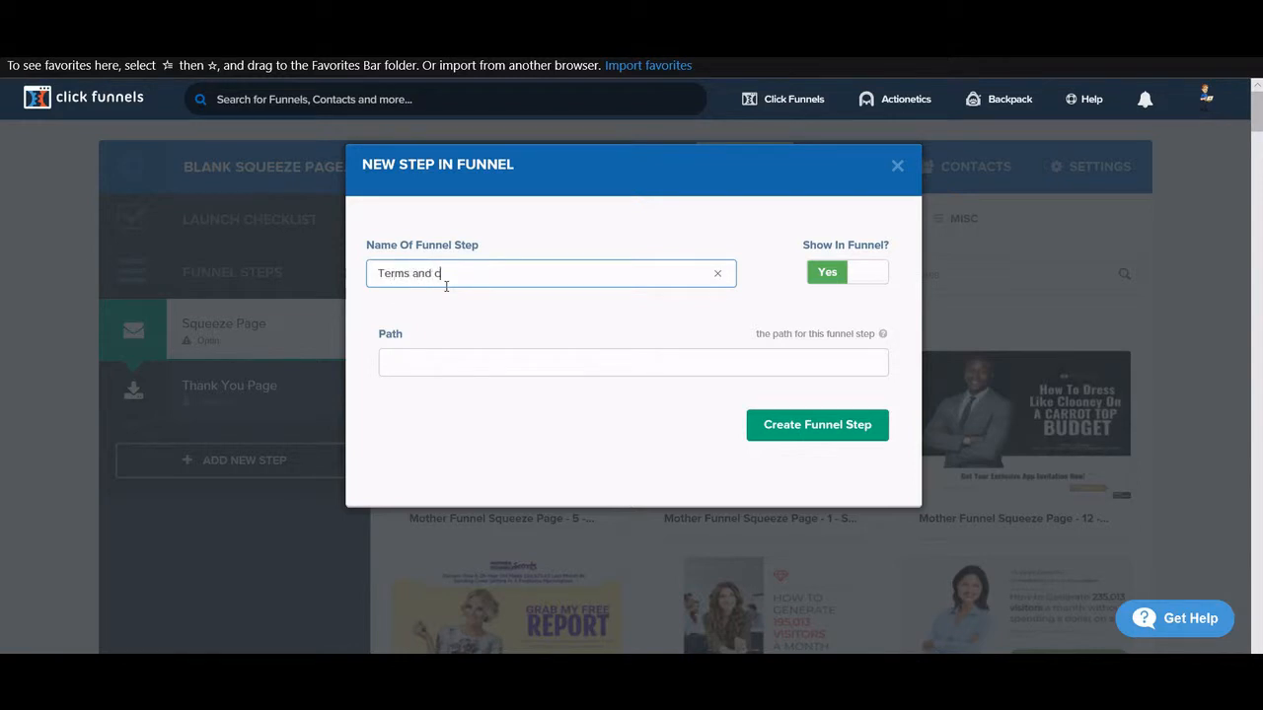
pyautogui.press('BackSpace')
pyautogui.write('Cind')
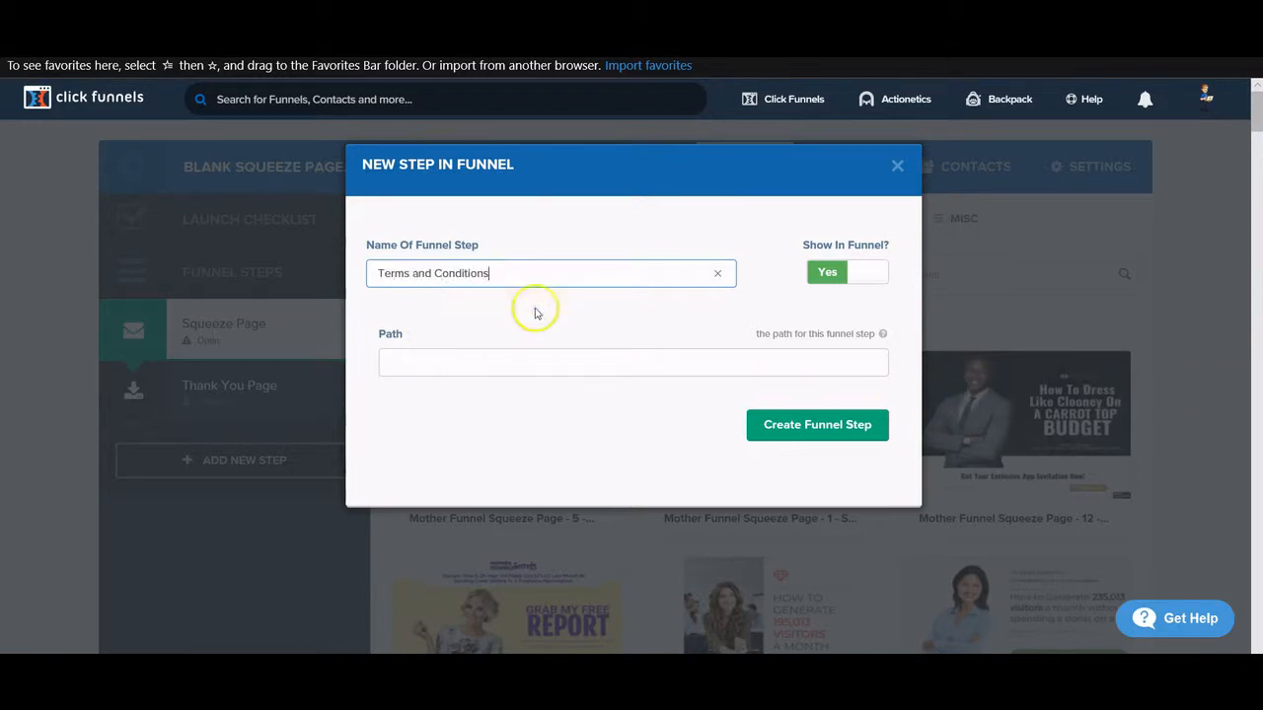
# Set the new step's path to "terms" and create the funnel step.
pyautogui.click(537, 362)
pyautogui.moveTo(582, 166); pyautogui.dragTo(575, 261)
pyautogui.click(499, 387)
pyautogui.click(533, 358)
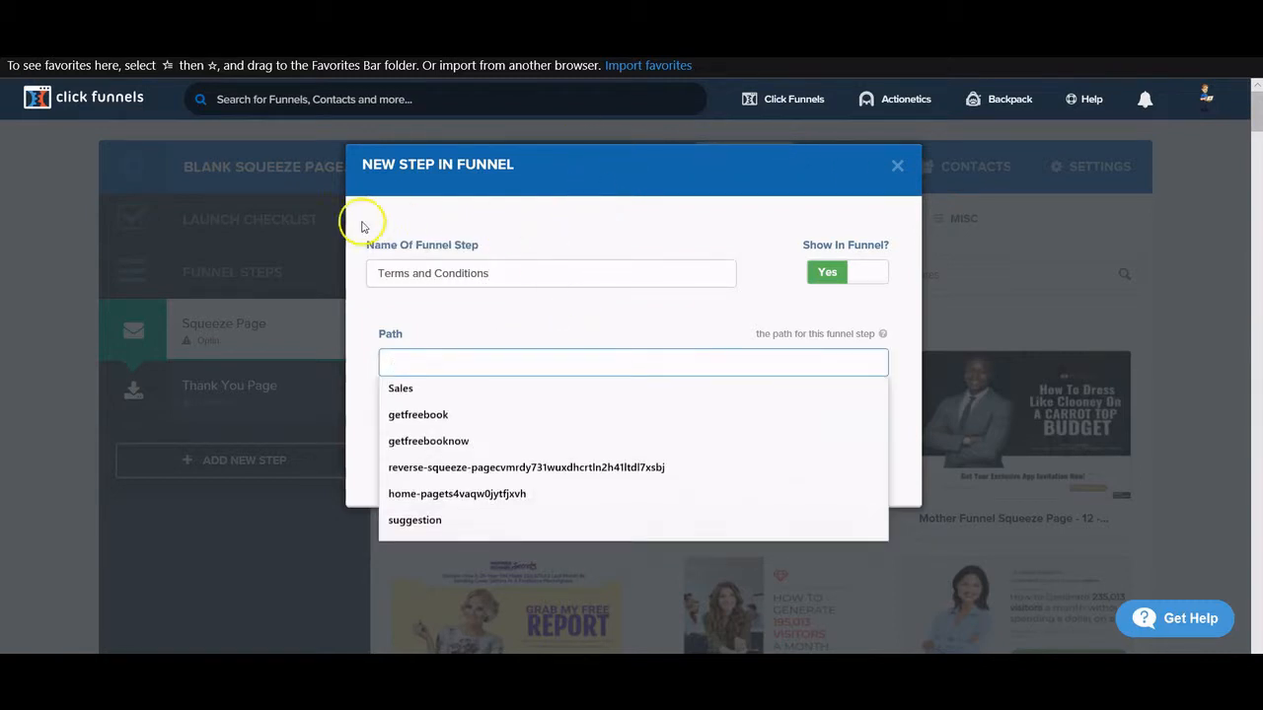
pyautogui.click(449, 263)
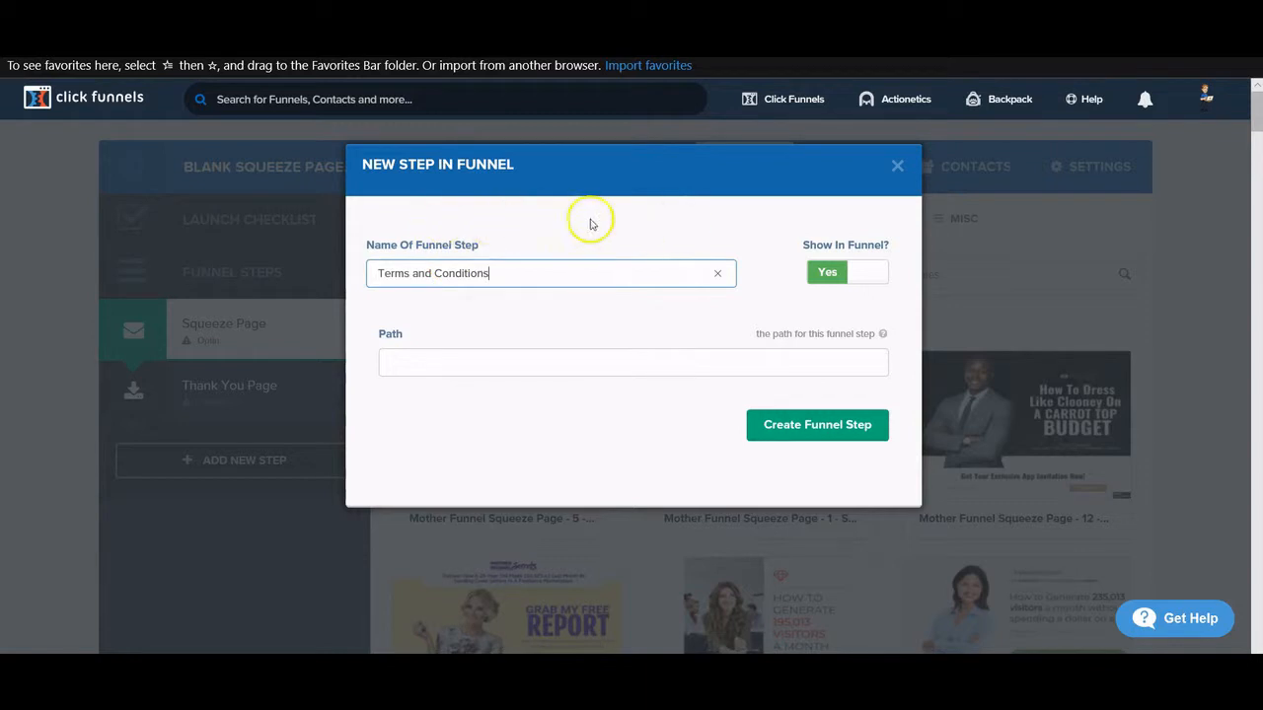
pyautogui.click(489, 360)
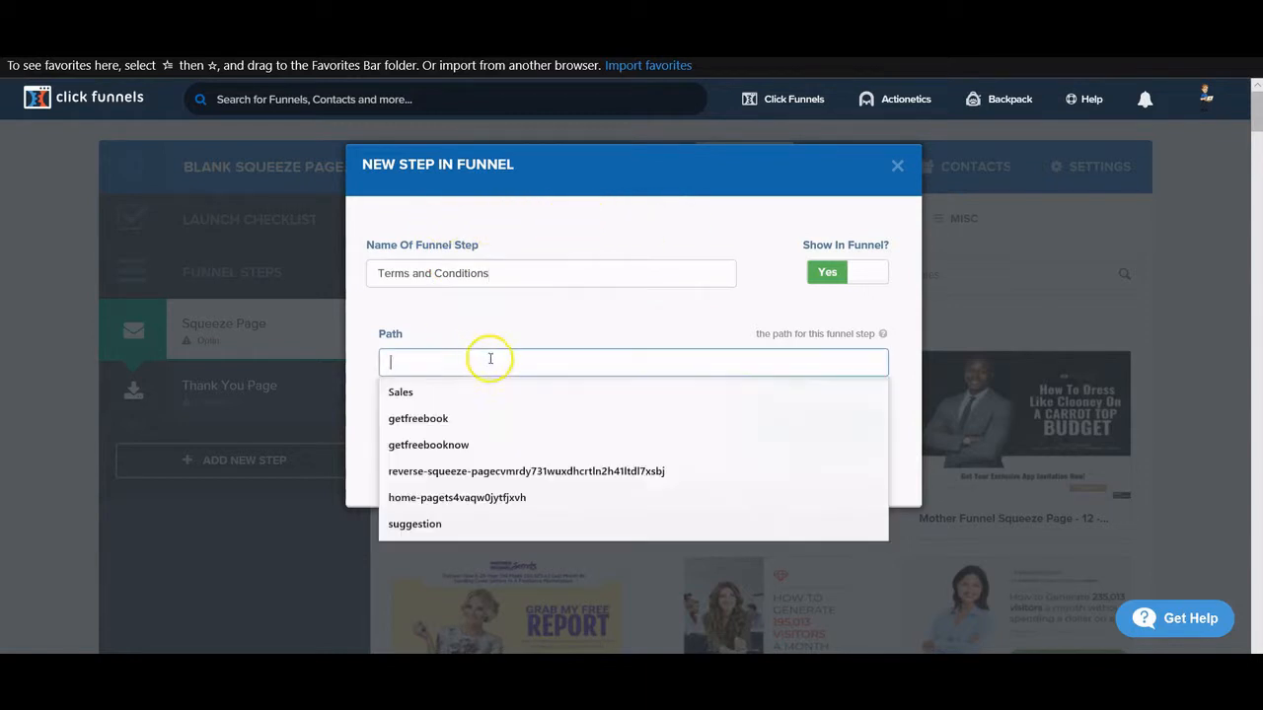
pyautogui.write('t')
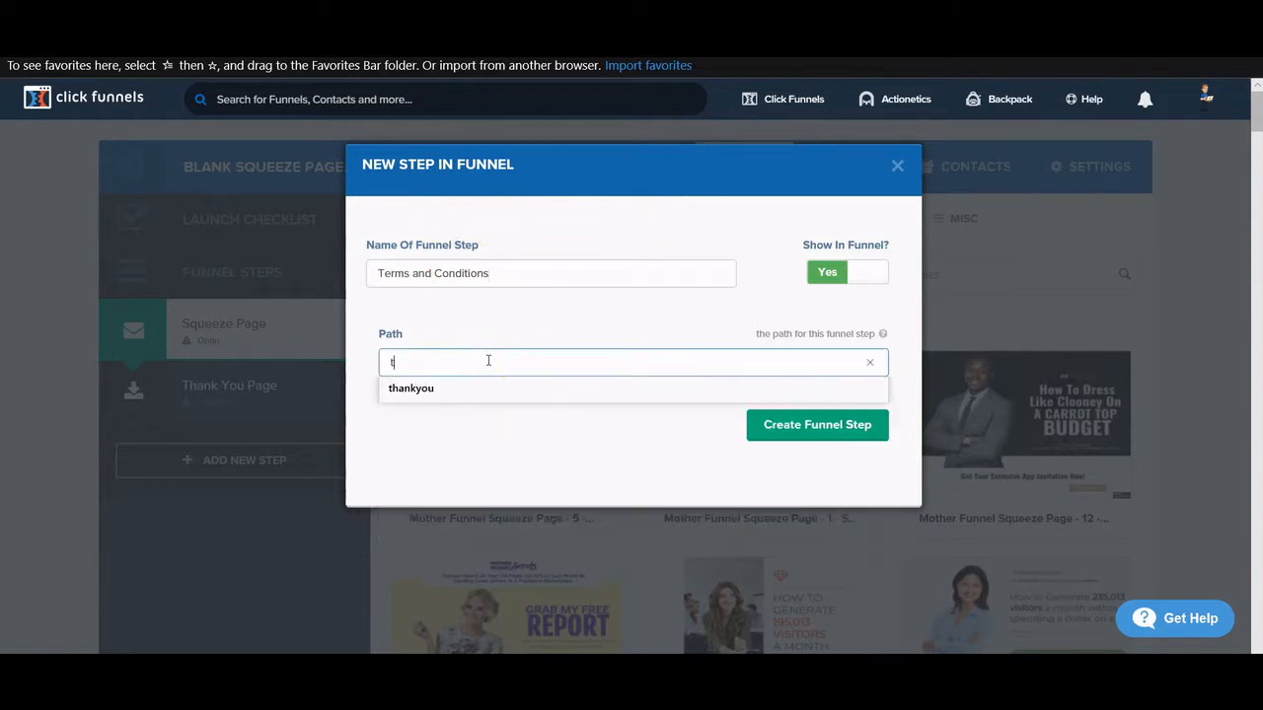
pyautogui.write('erms')
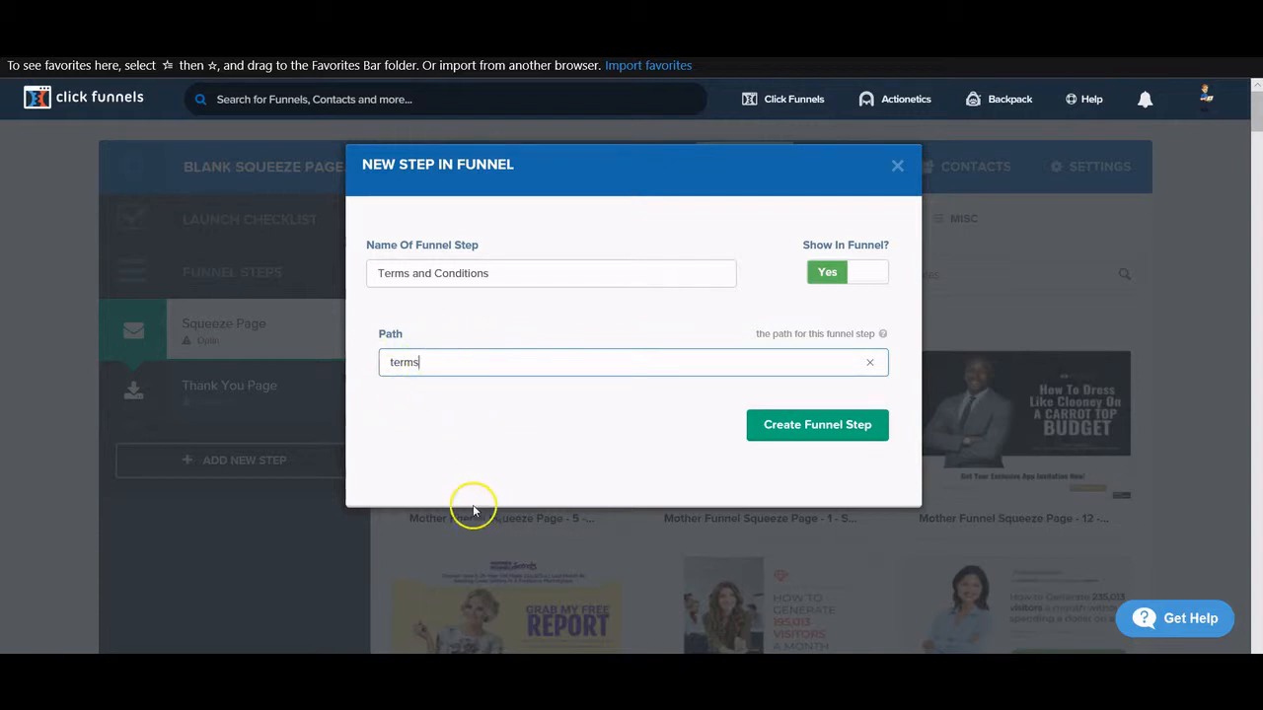
pyautogui.click(838, 429)
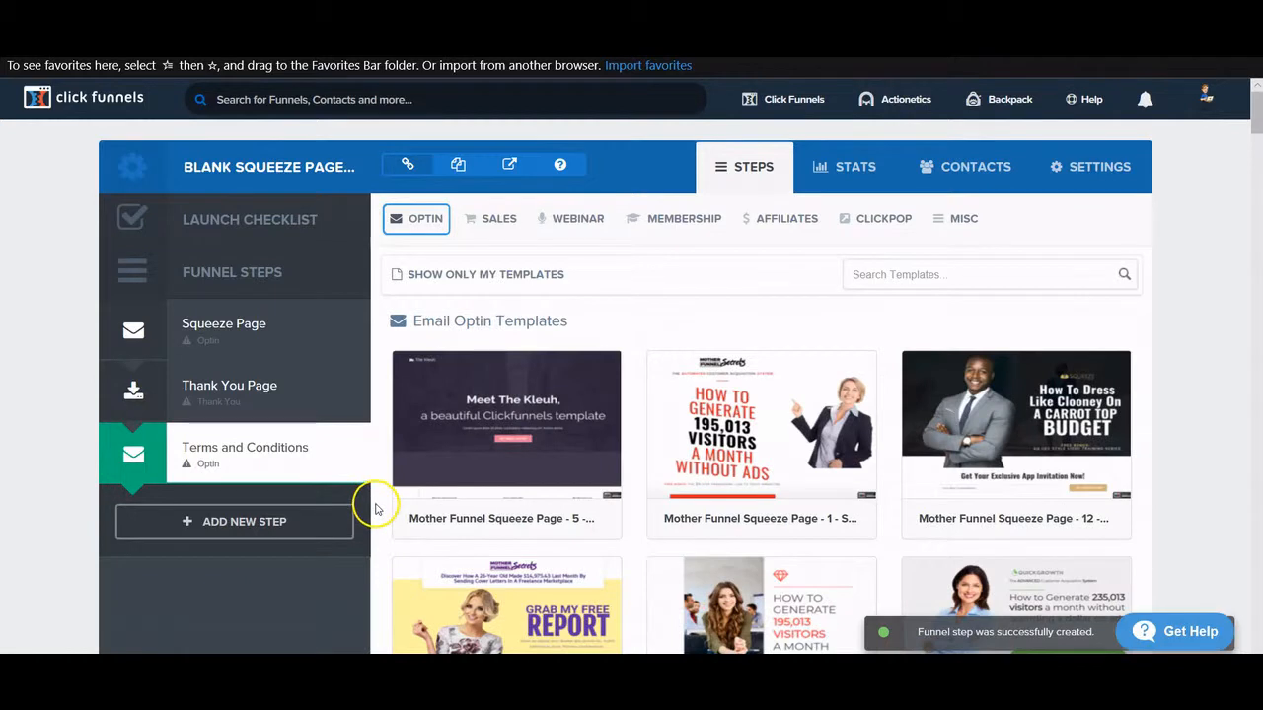
# Show the Misc templates and look through them for one that suits a terms or disclaimer page.
pyautogui.moveTo(763, 219)
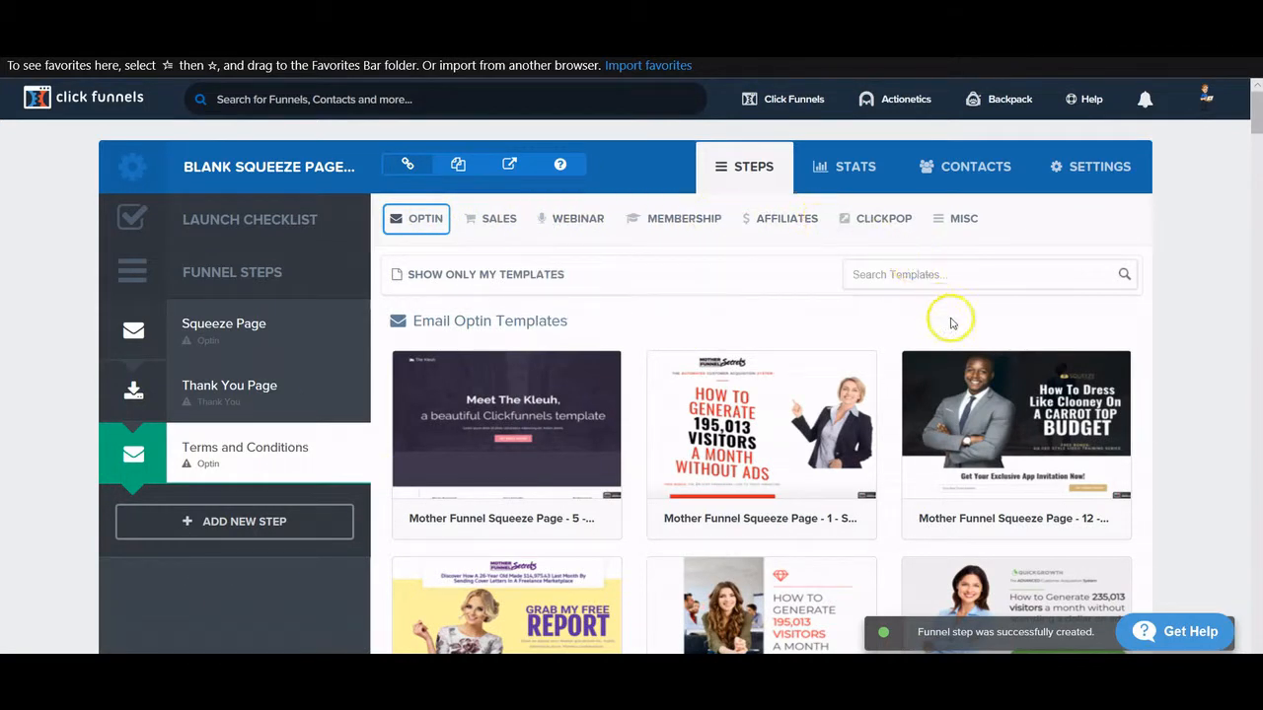
pyautogui.click(958, 229)
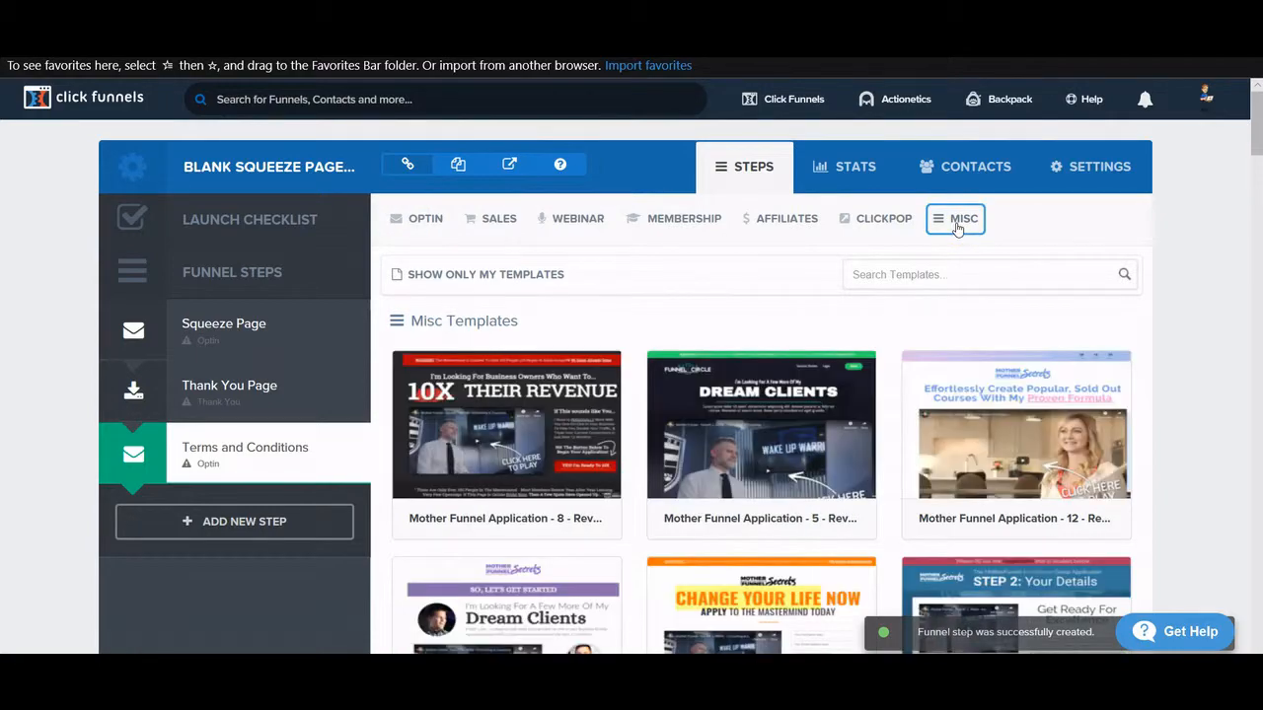
pyautogui.scroll(-8, 904, 444)
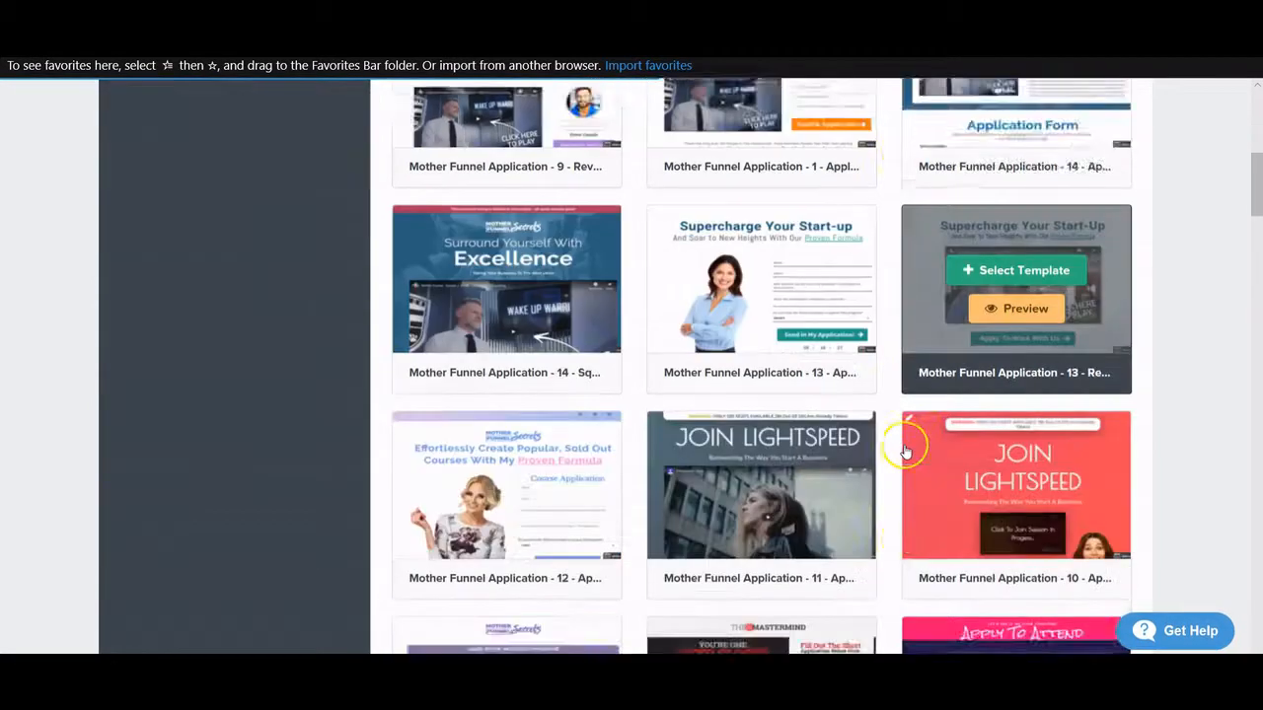
pyautogui.scroll(-8, 904, 454)
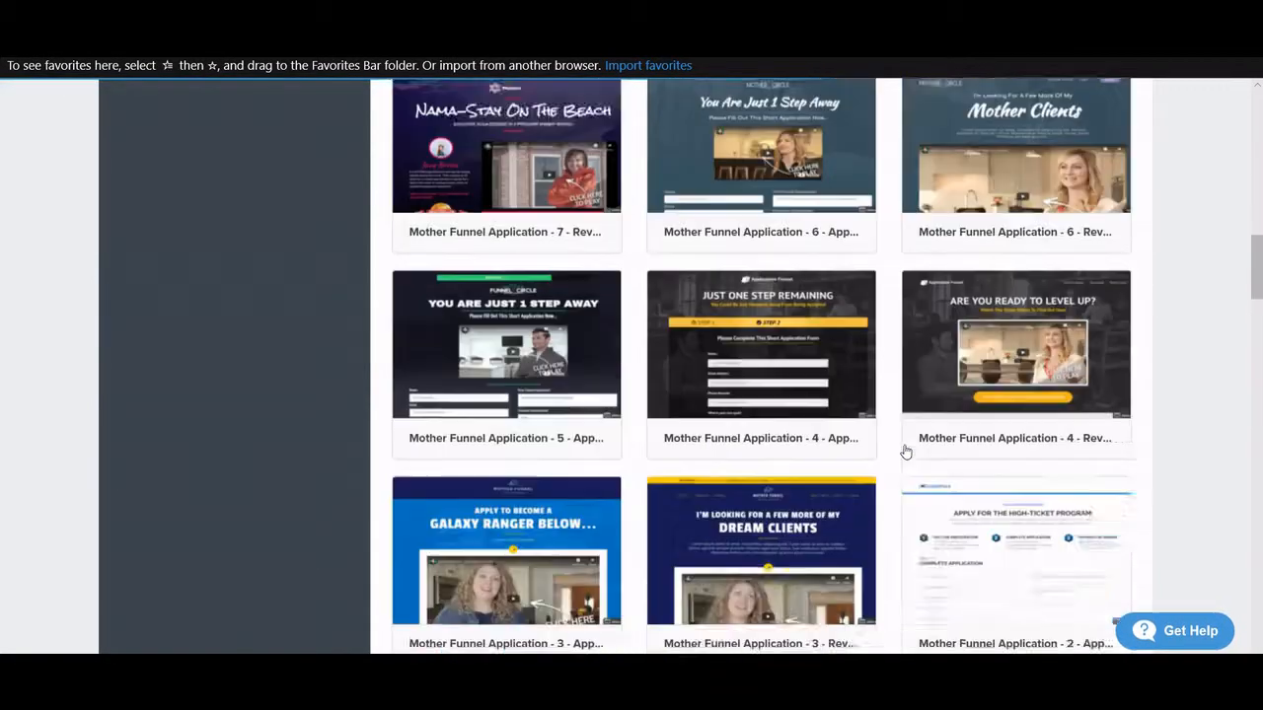
pyautogui.scroll(-5, 900, 463)
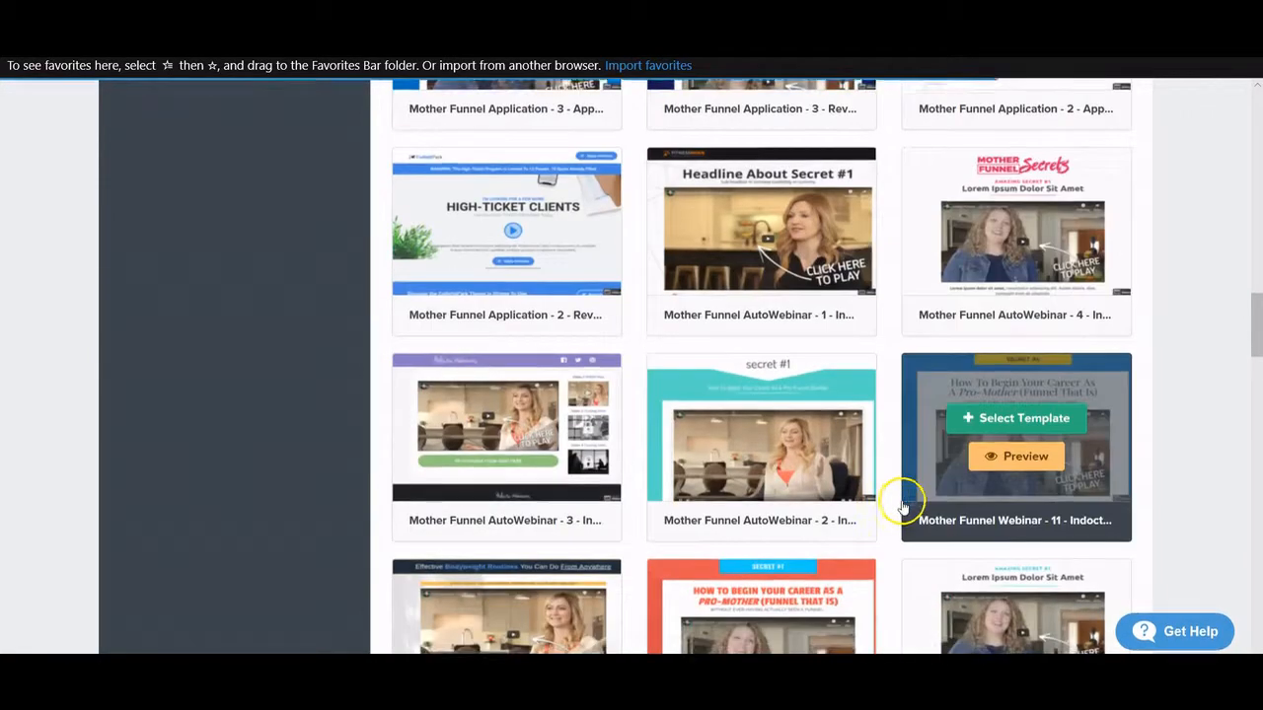
pyautogui.scroll(-2, 904, 505)
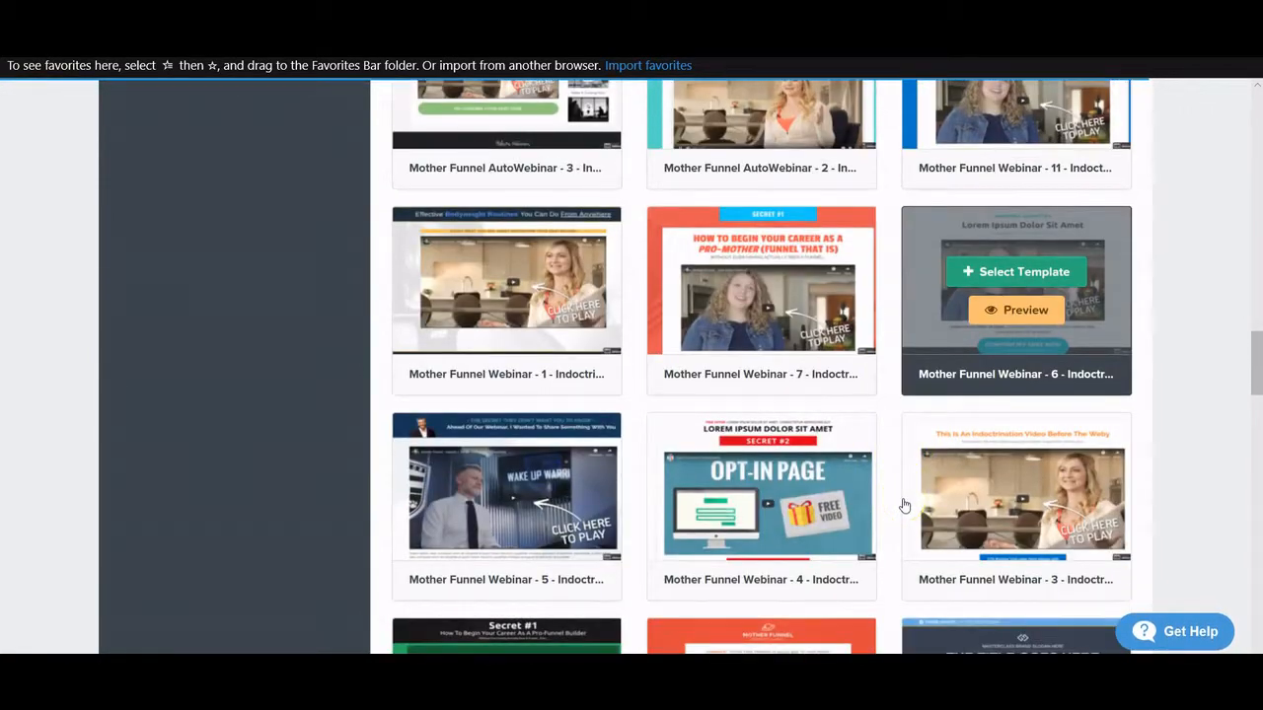
pyautogui.scroll(-5, 903, 503)
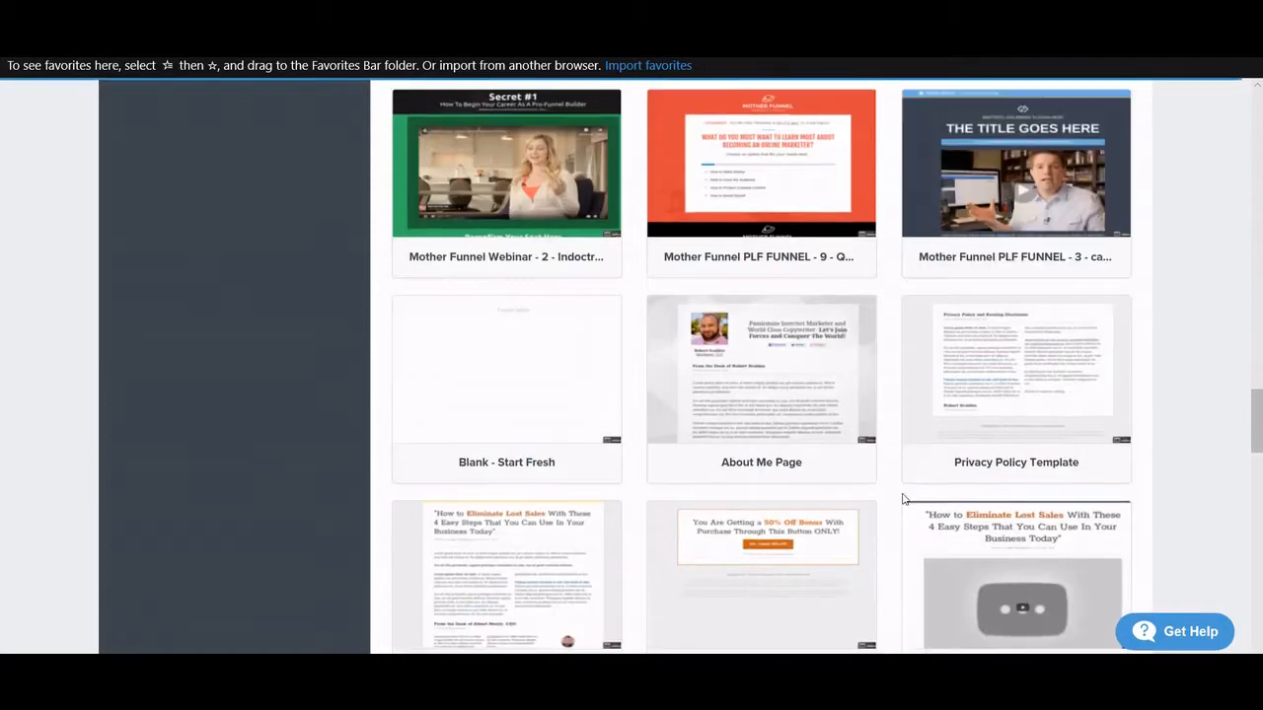
pyautogui.scroll(-1, 931, 479)
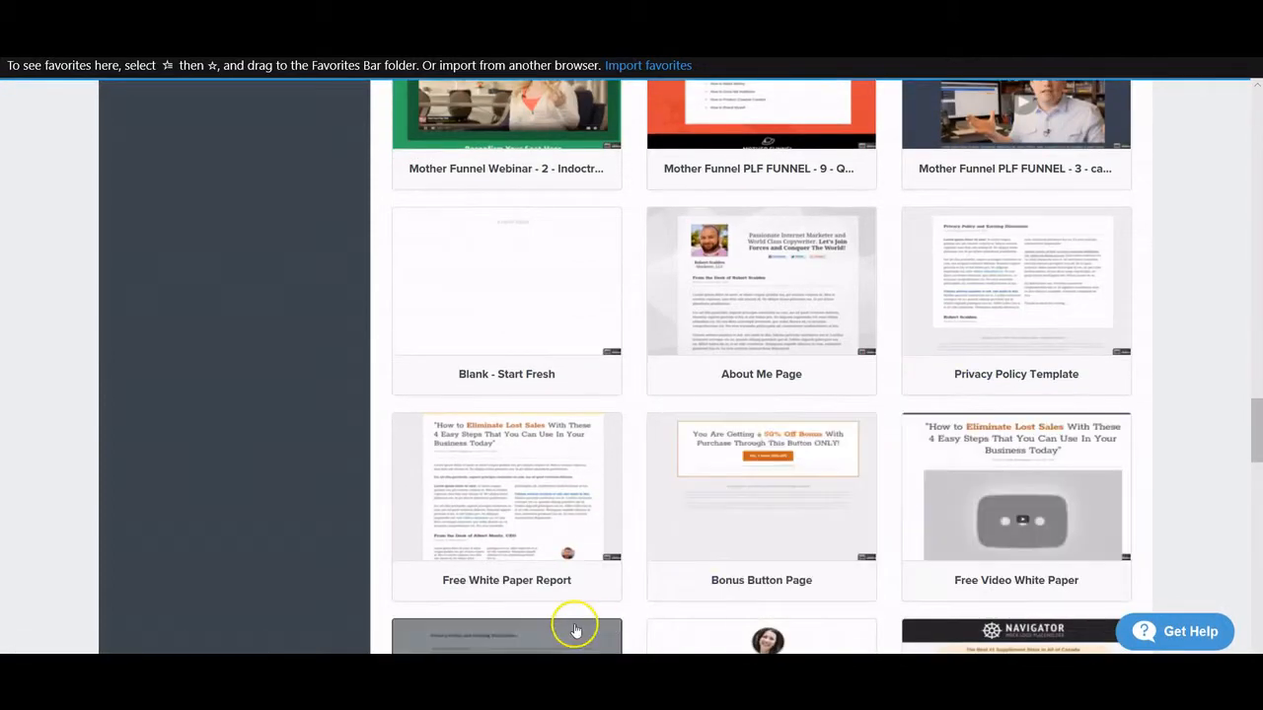
pyautogui.scroll(-2, 1031, 306)
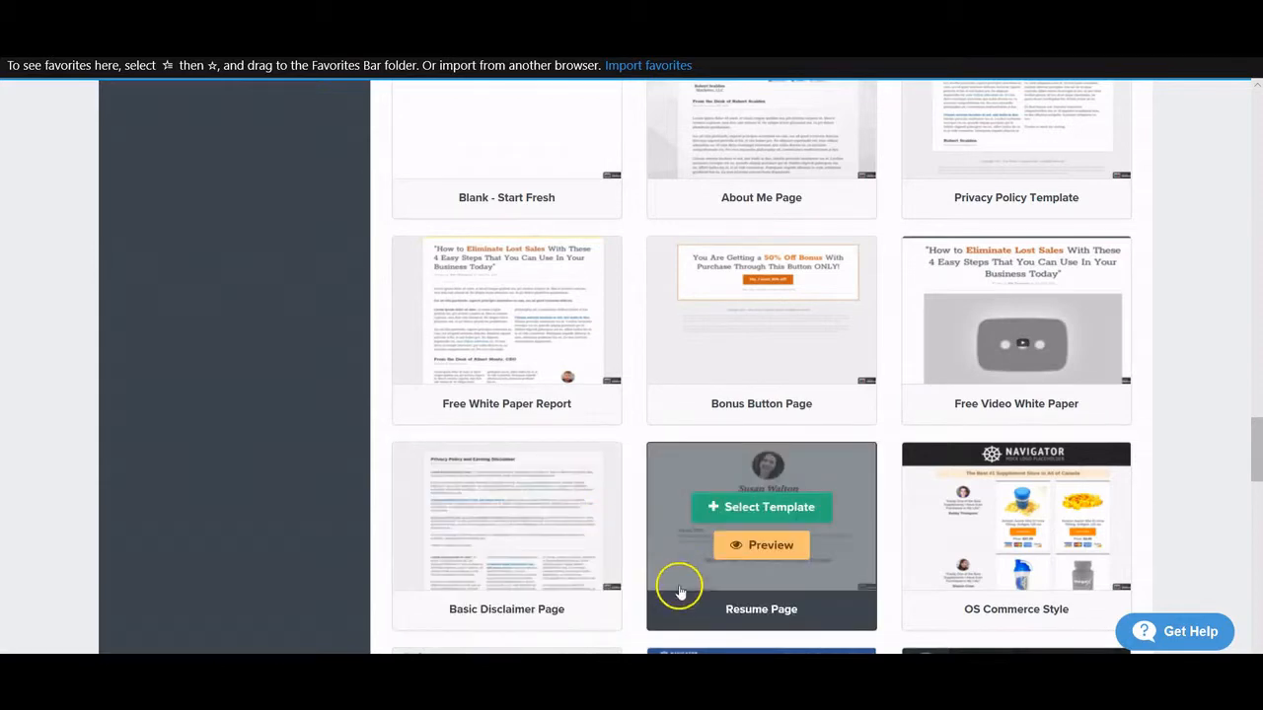
pyautogui.scroll(-1, 558, 544)
pyautogui.scroll(-2, 550, 527)
pyautogui.scroll(3, 556, 524)
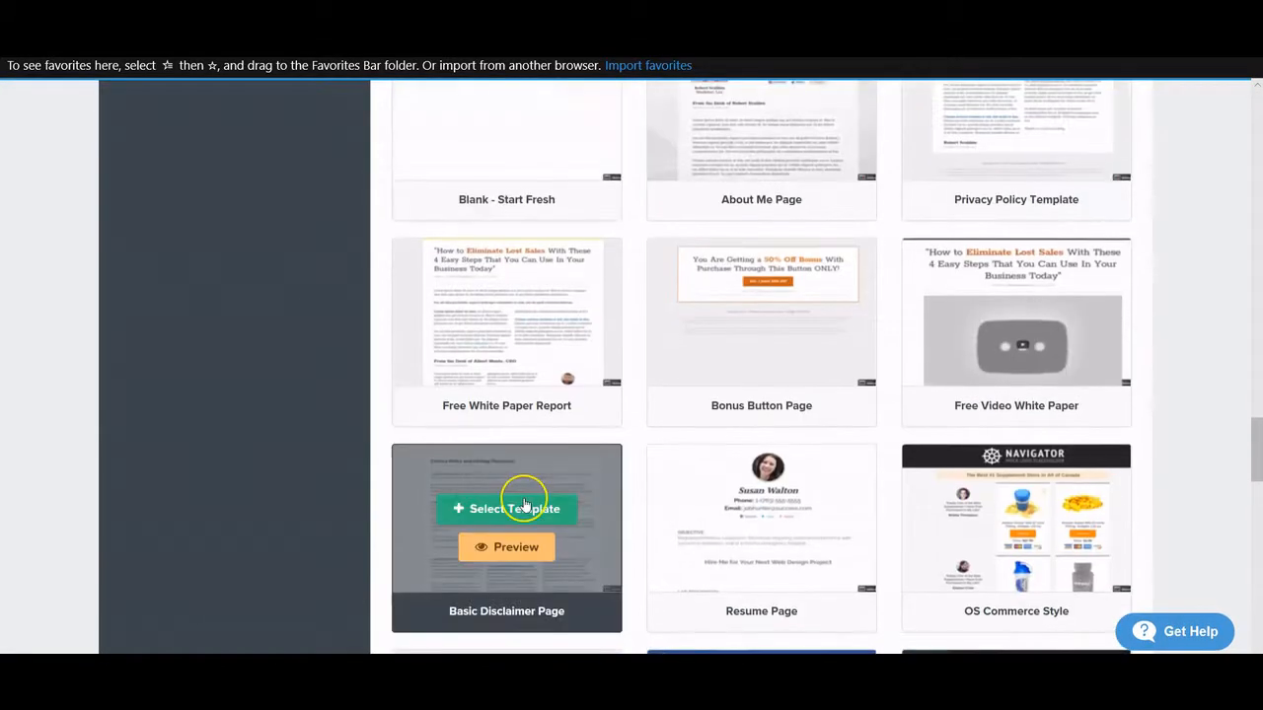
# Compare the Basic Disclaimer Page and Privacy Policy templates, and select the Privacy Policy Template for the Terms and Conditions step.
pyautogui.scroll(2, 525, 505)
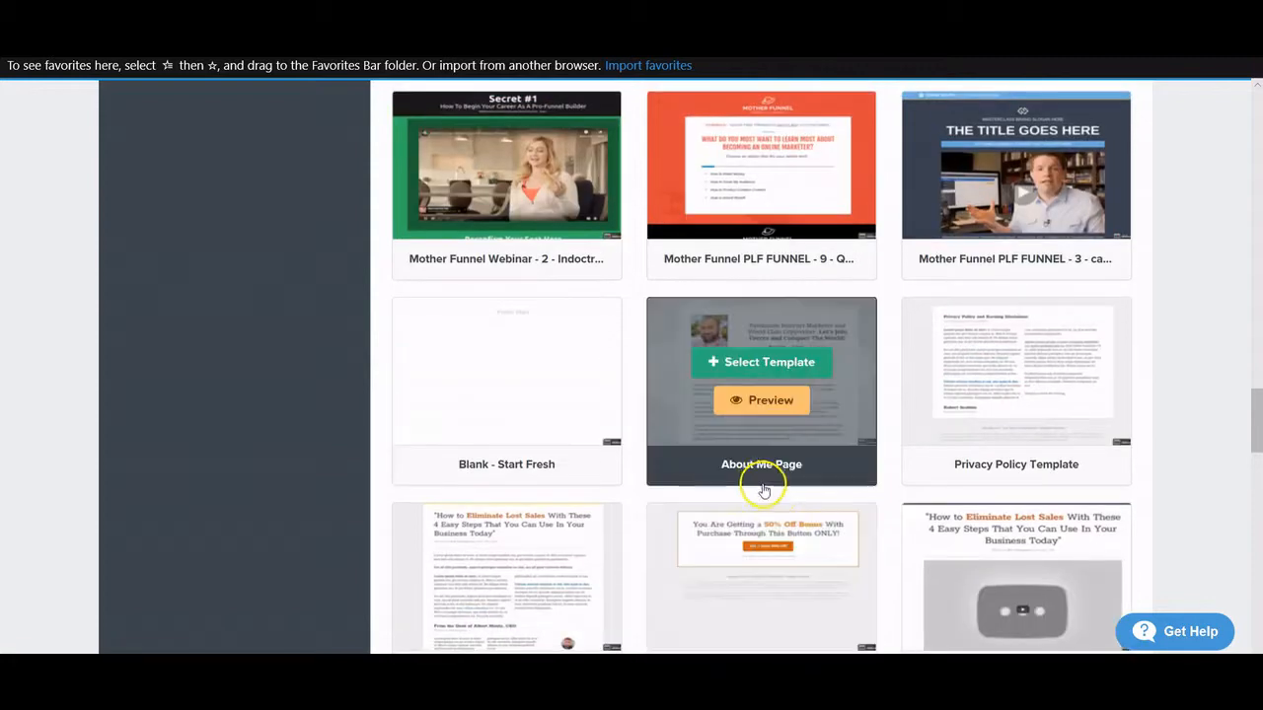
pyautogui.scroll(-2, 762, 480)
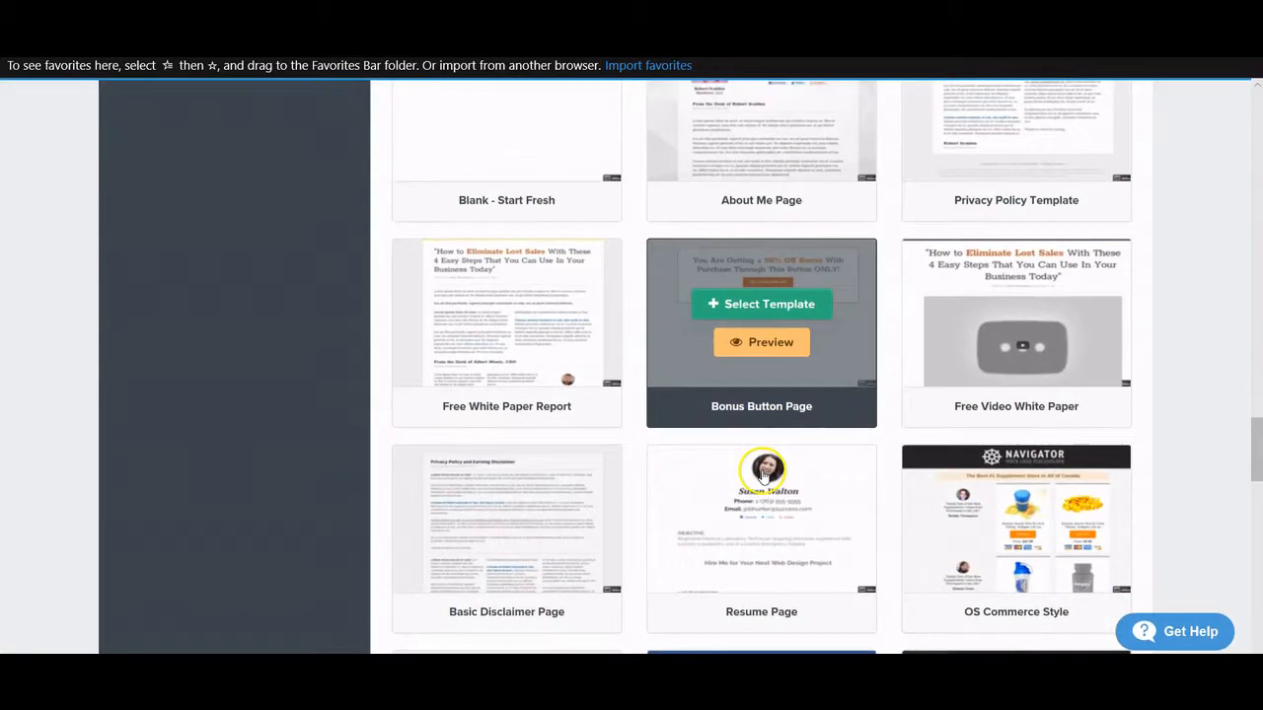
pyautogui.scroll(1, 890, 480)
pyautogui.scroll(1, 1046, 292)
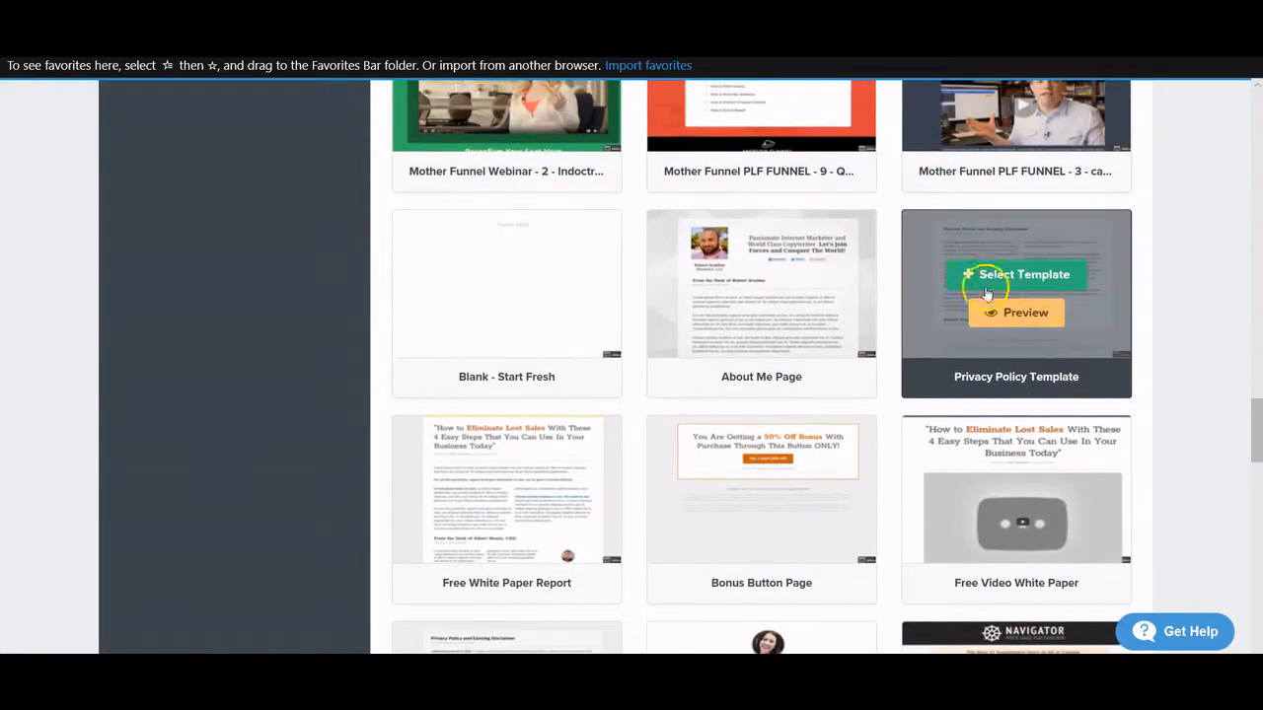
pyautogui.scroll(-1, 895, 384)
pyautogui.scroll(-2, 518, 538)
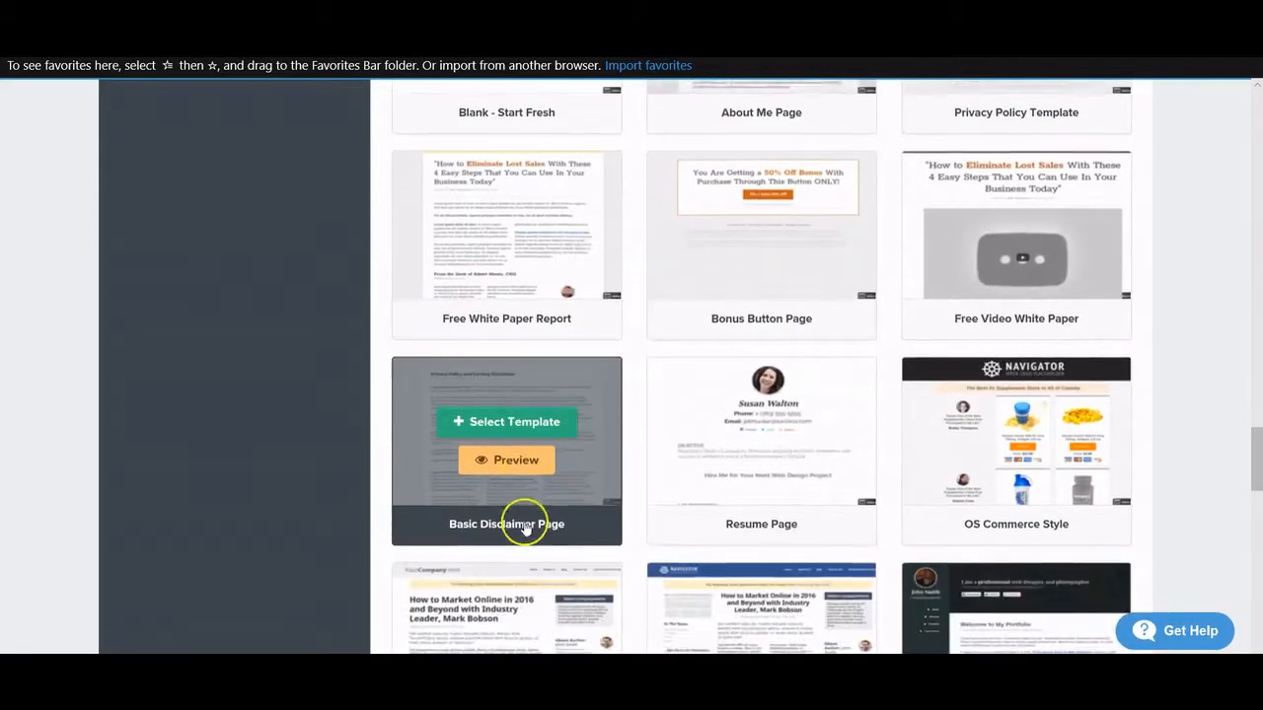
pyautogui.scroll(4, 496, 536)
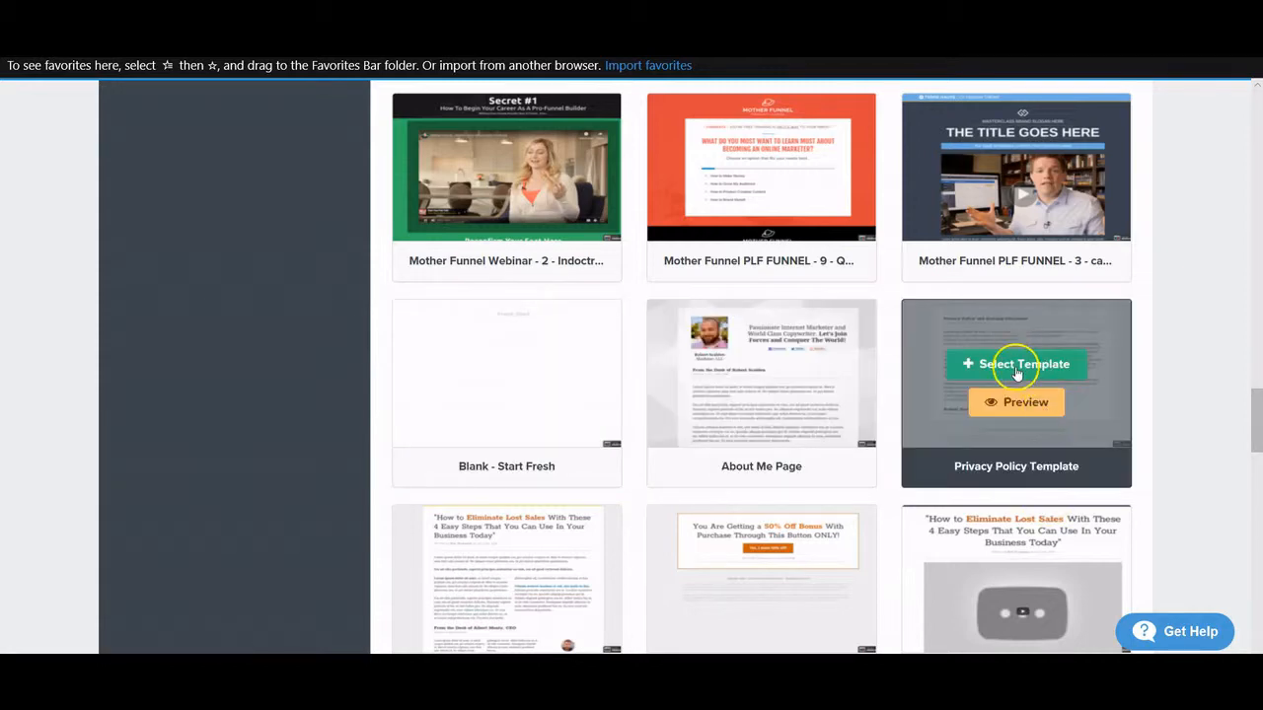
pyautogui.click(992, 364)
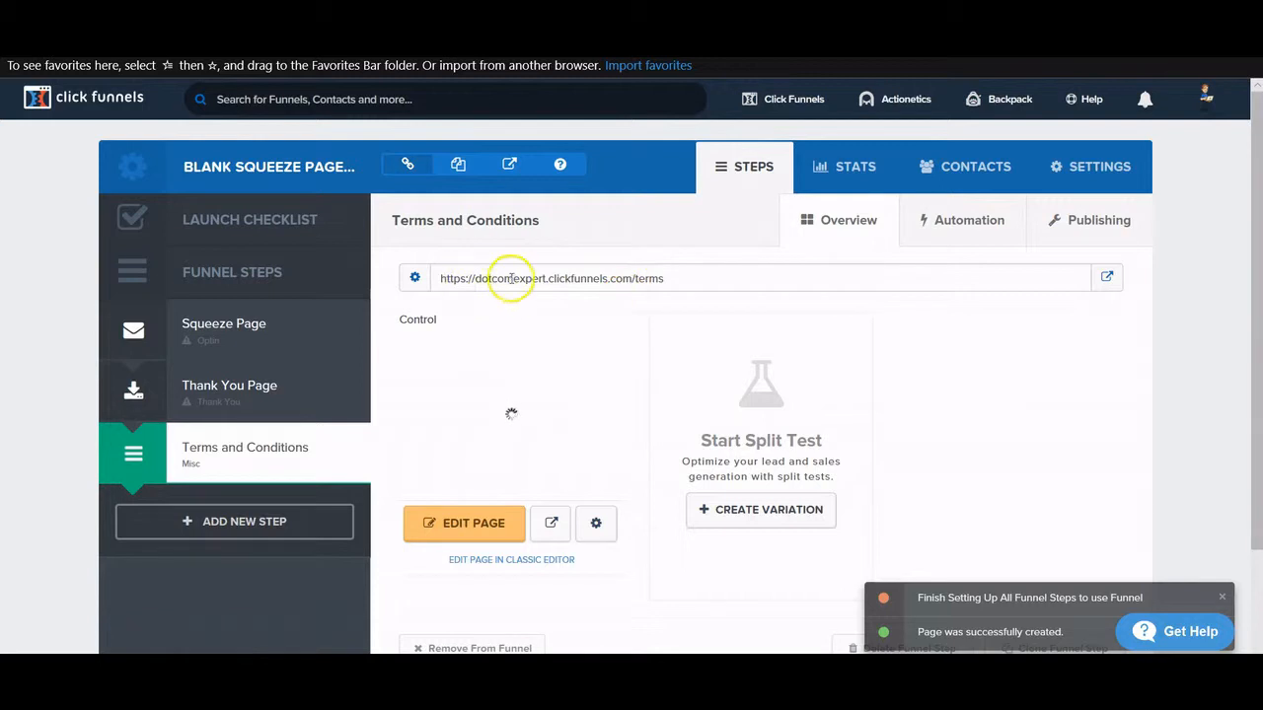
# Check the domain and the "terms" path in the step's URL, and open the page in the classic editor.
pyautogui.moveTo(474, 278); pyautogui.dragTo(551, 284)
pyautogui.click(671, 279)
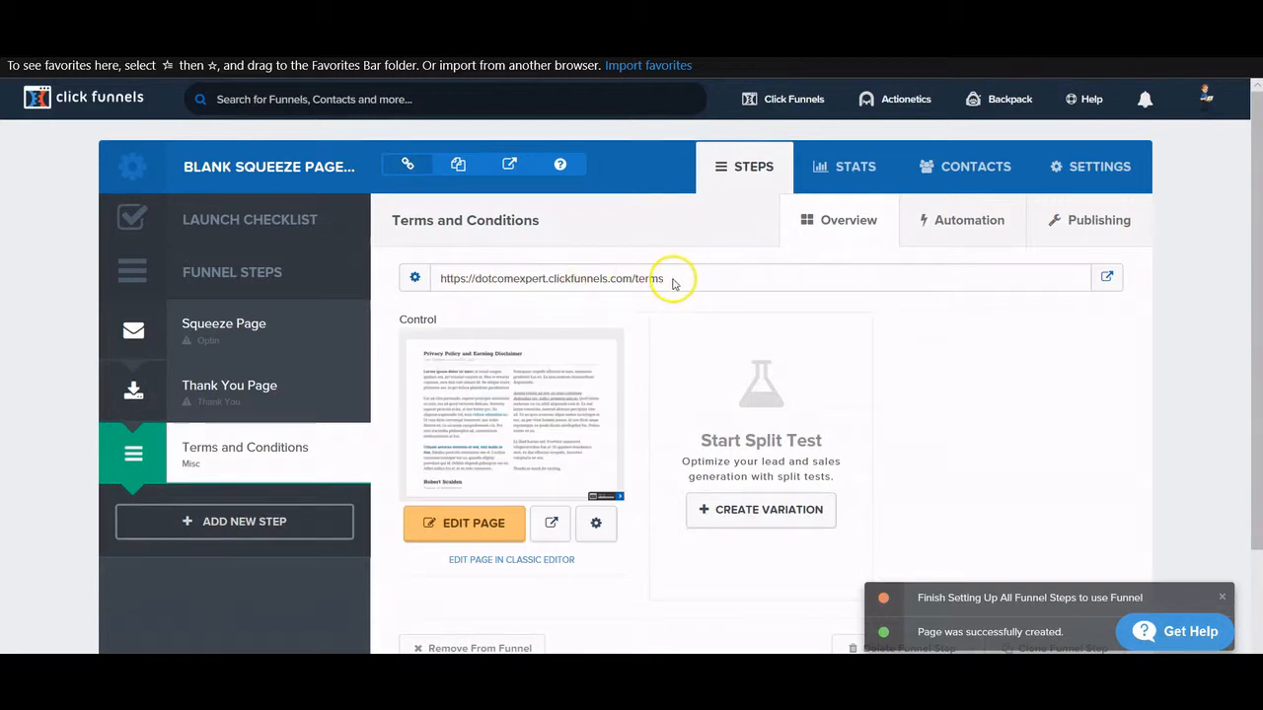
pyautogui.moveTo(671, 279); pyautogui.dragTo(637, 282)
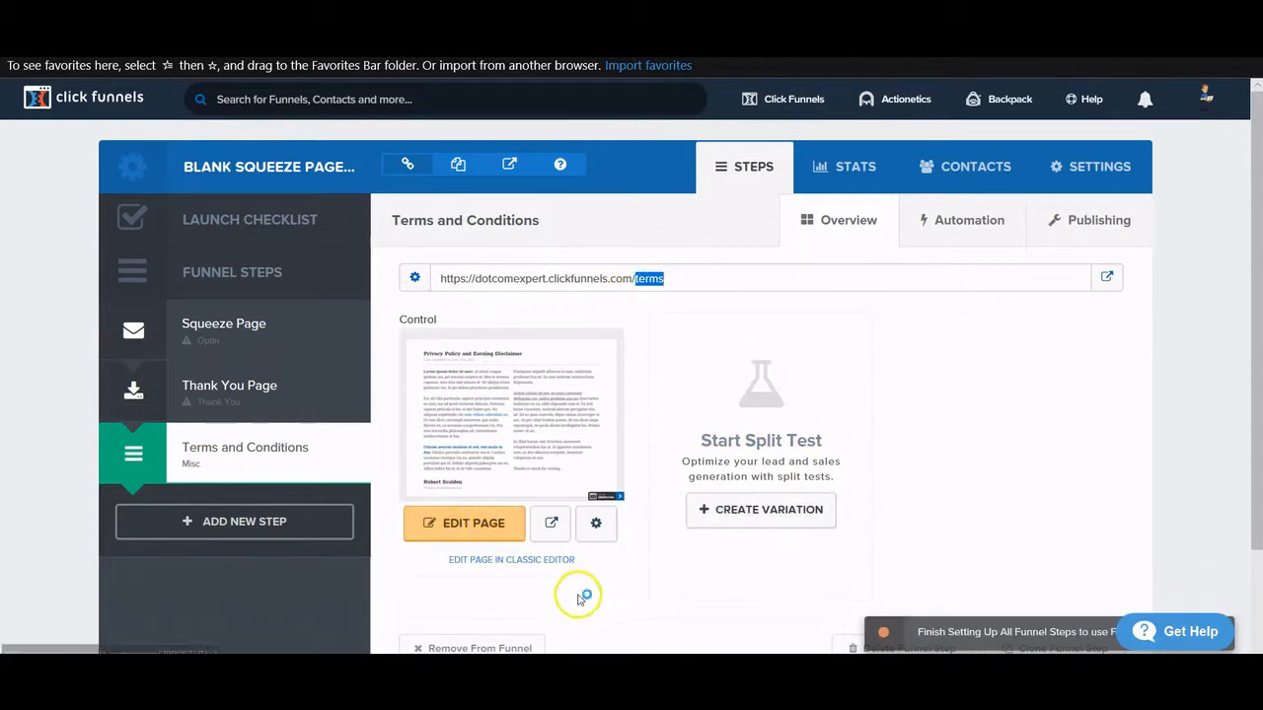
pyautogui.click(559, 567)
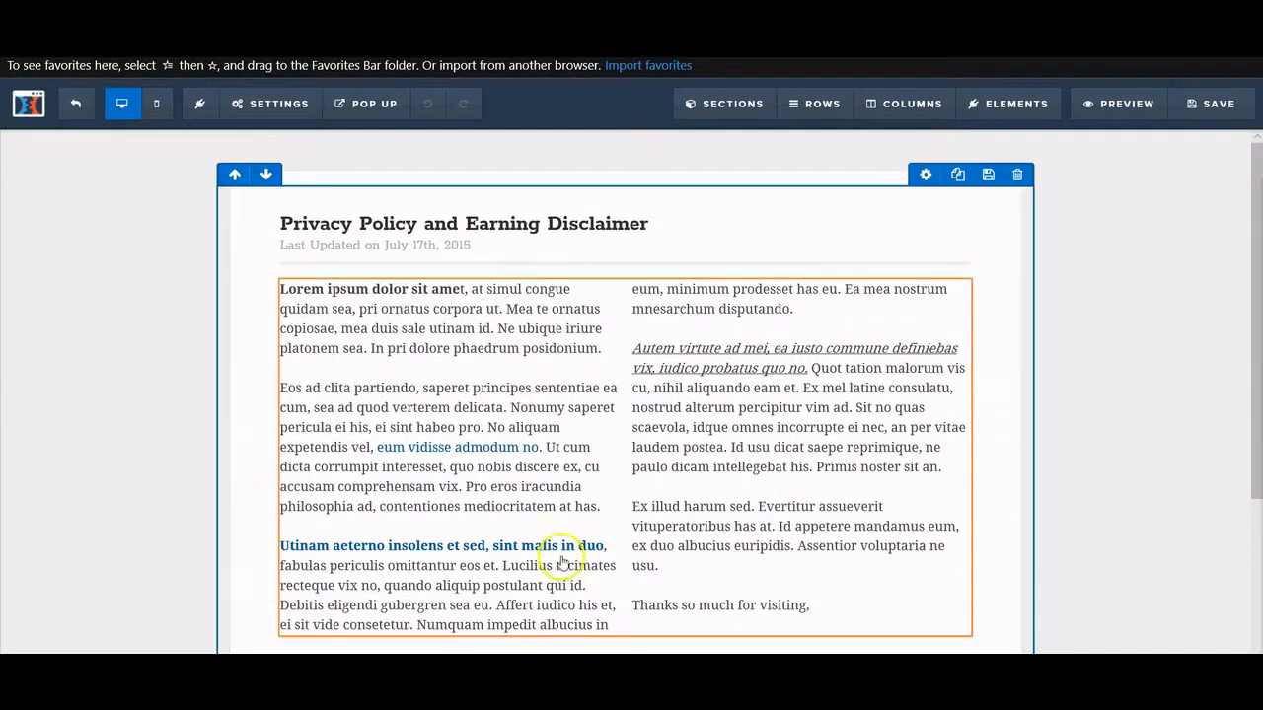
# Review the template's heading, last-updated line, body text and signature.
pyautogui.scroll(-1, 510, 277)
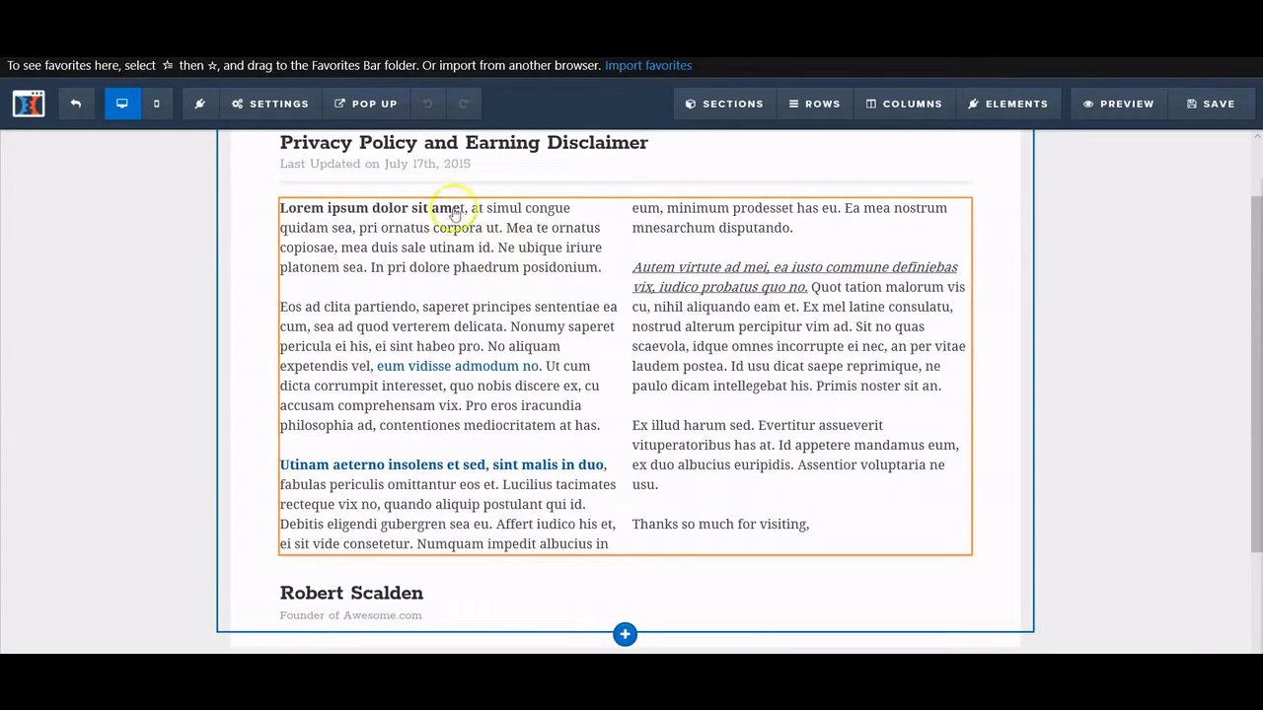
pyautogui.scroll(-1, 487, 482)
pyautogui.scroll(2, 488, 475)
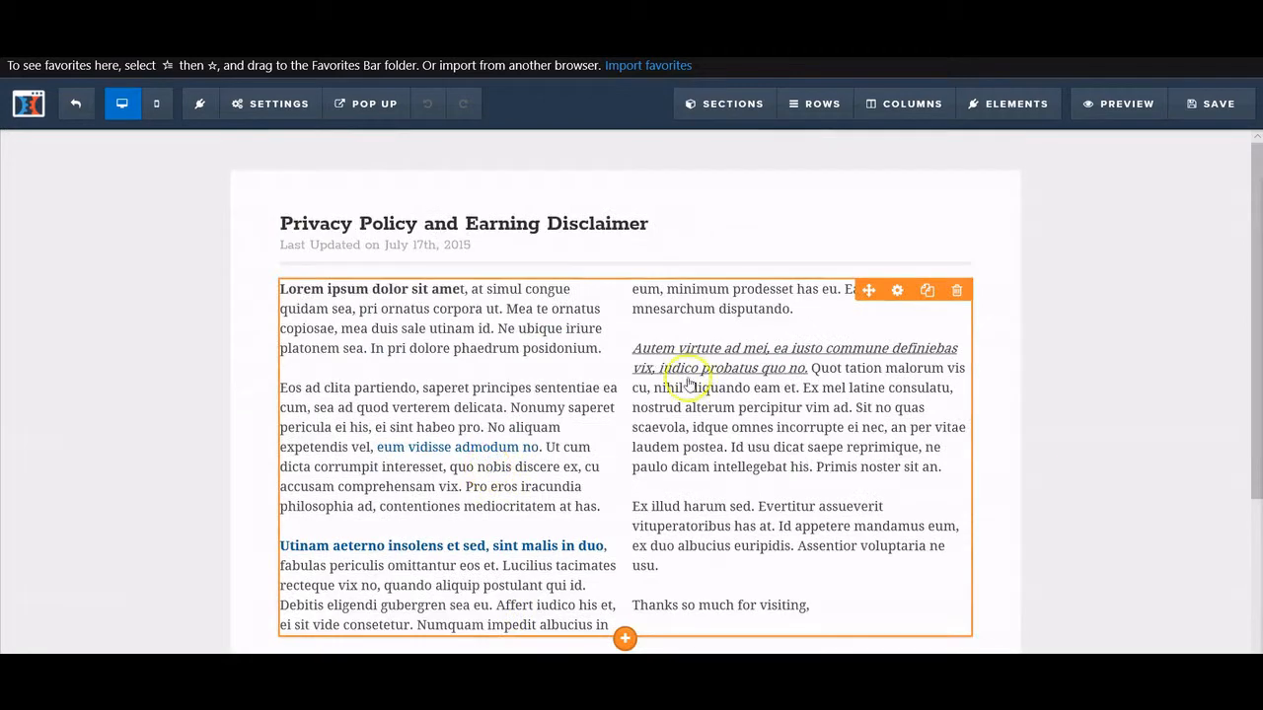
pyautogui.scroll(-2, 667, 381)
pyautogui.scroll(2, 485, 284)
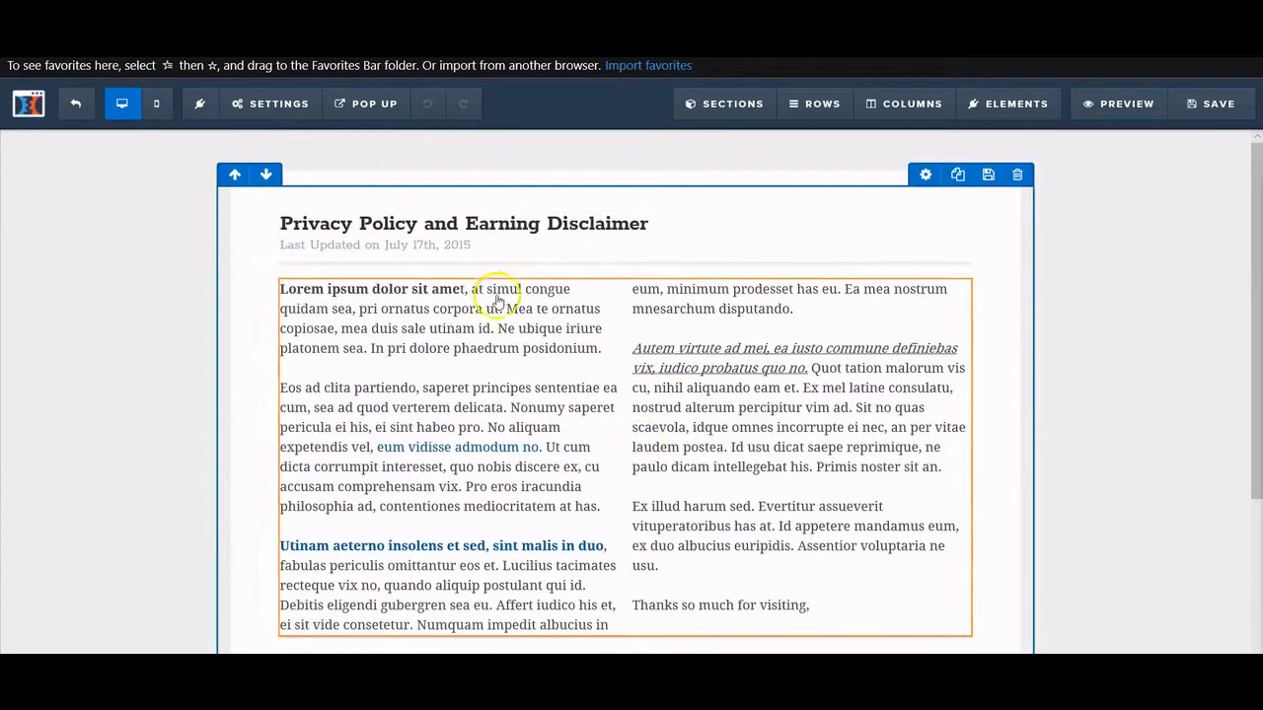
pyautogui.click(494, 245)
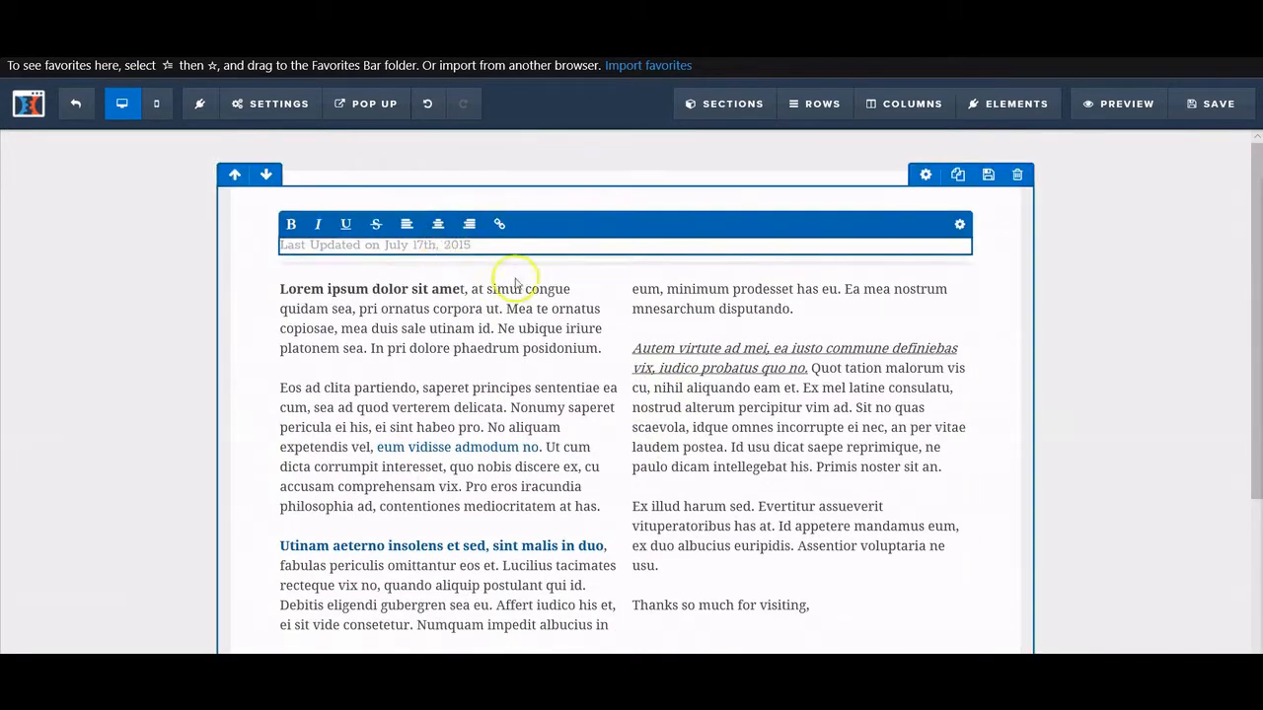
pyautogui.click(518, 343)
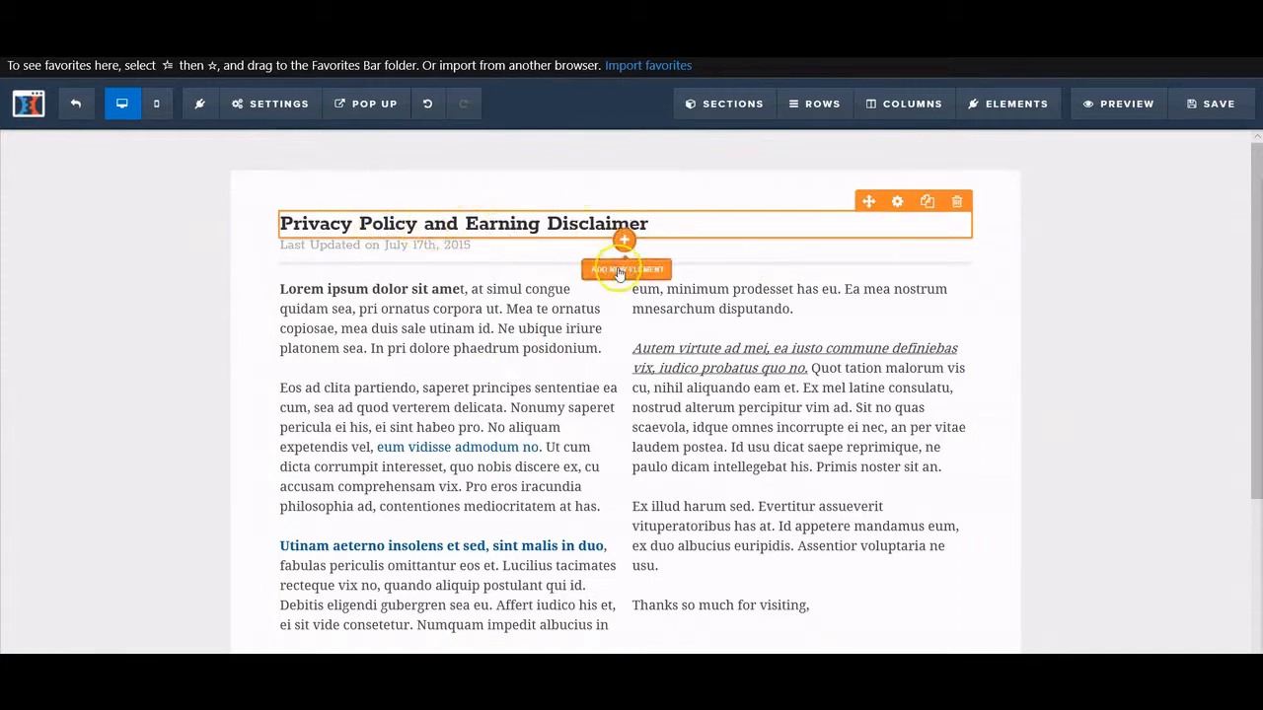
# Change the page heading to "Privacy Policy, Terms & Conditions, and Earning Disclaimer".
pyautogui.click(426, 225)
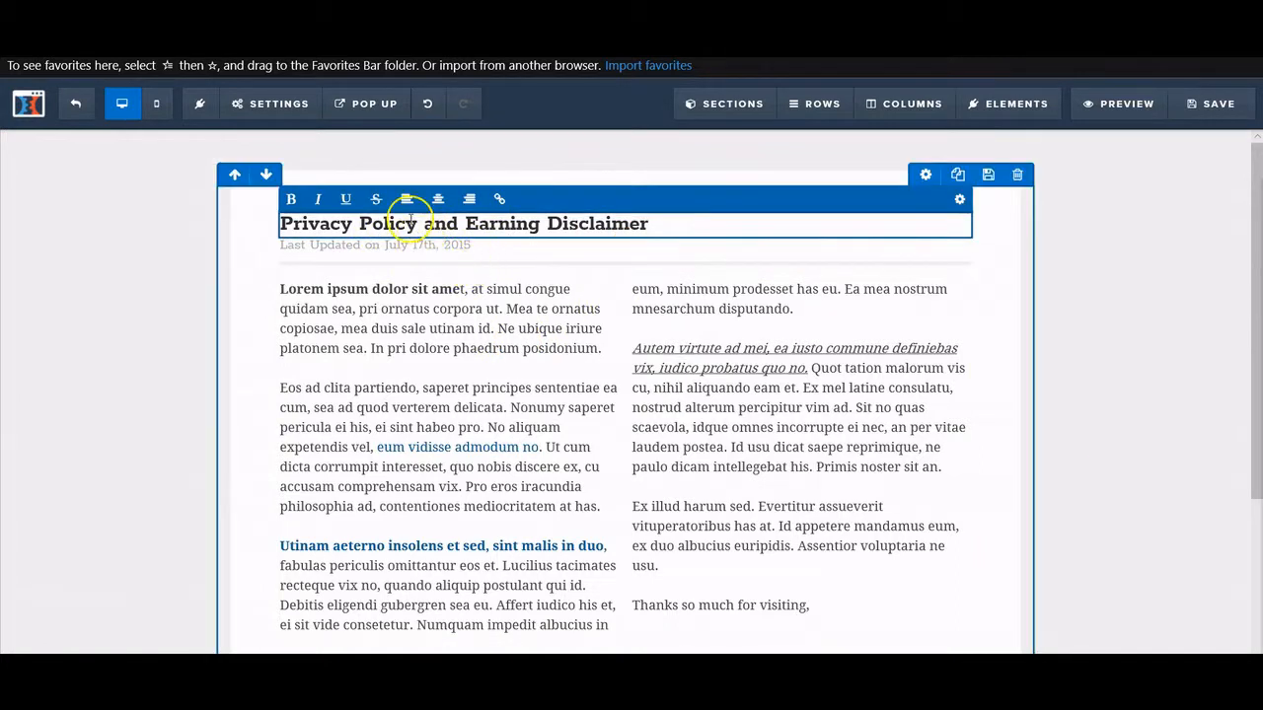
pyautogui.write(', Ter')
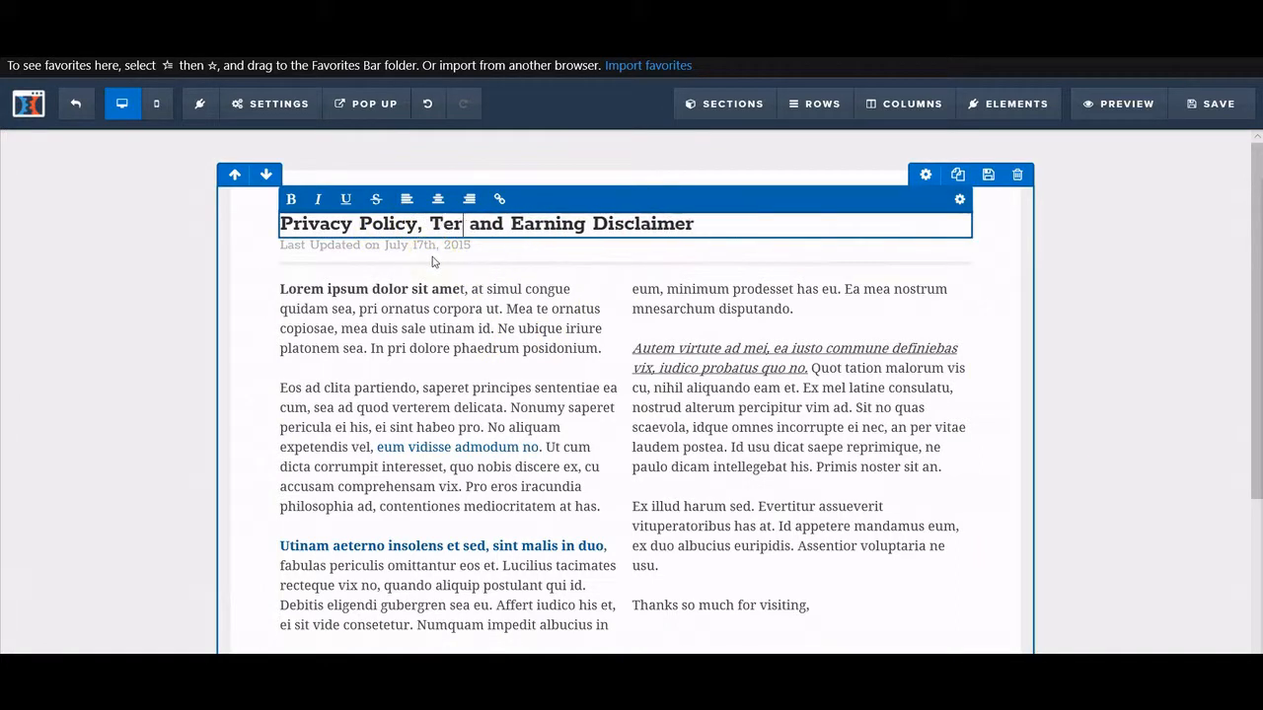
pyautogui.write('ms ')
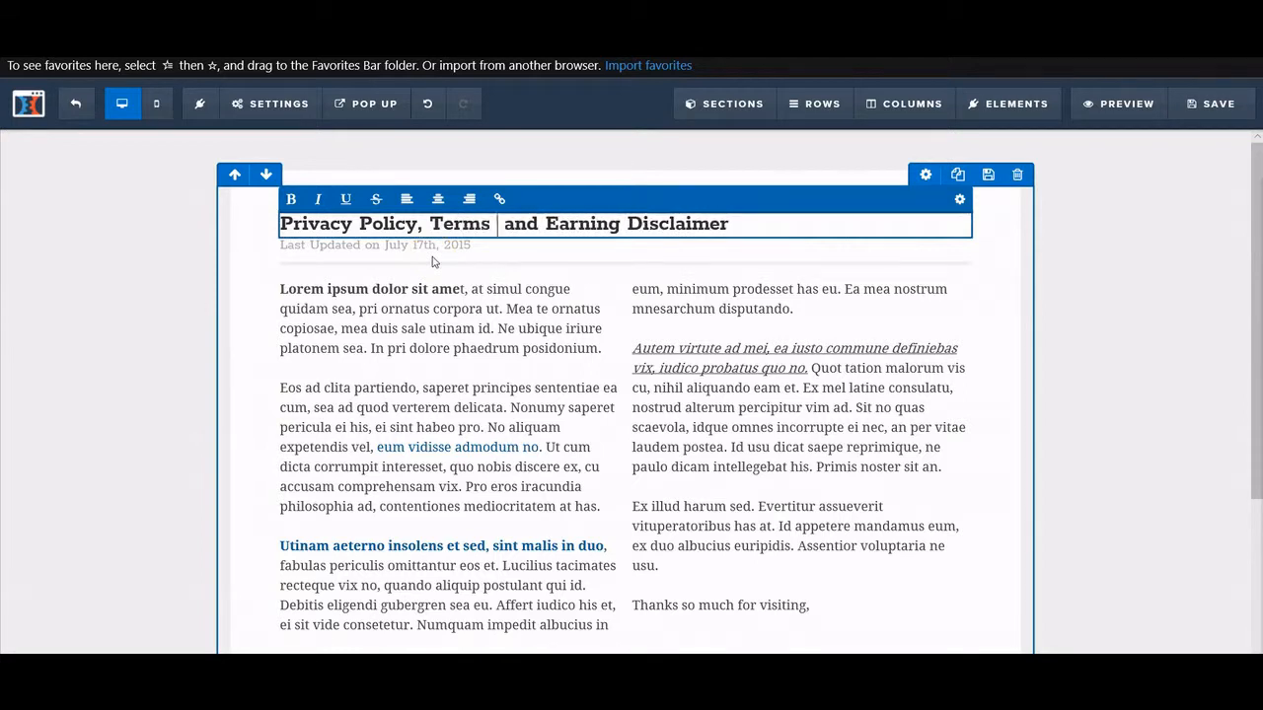
pyautogui.write('& Cpn')
pyautogui.press('BackSpace')
pyautogui.press('BackSpace')
pyautogui.write('ondit')
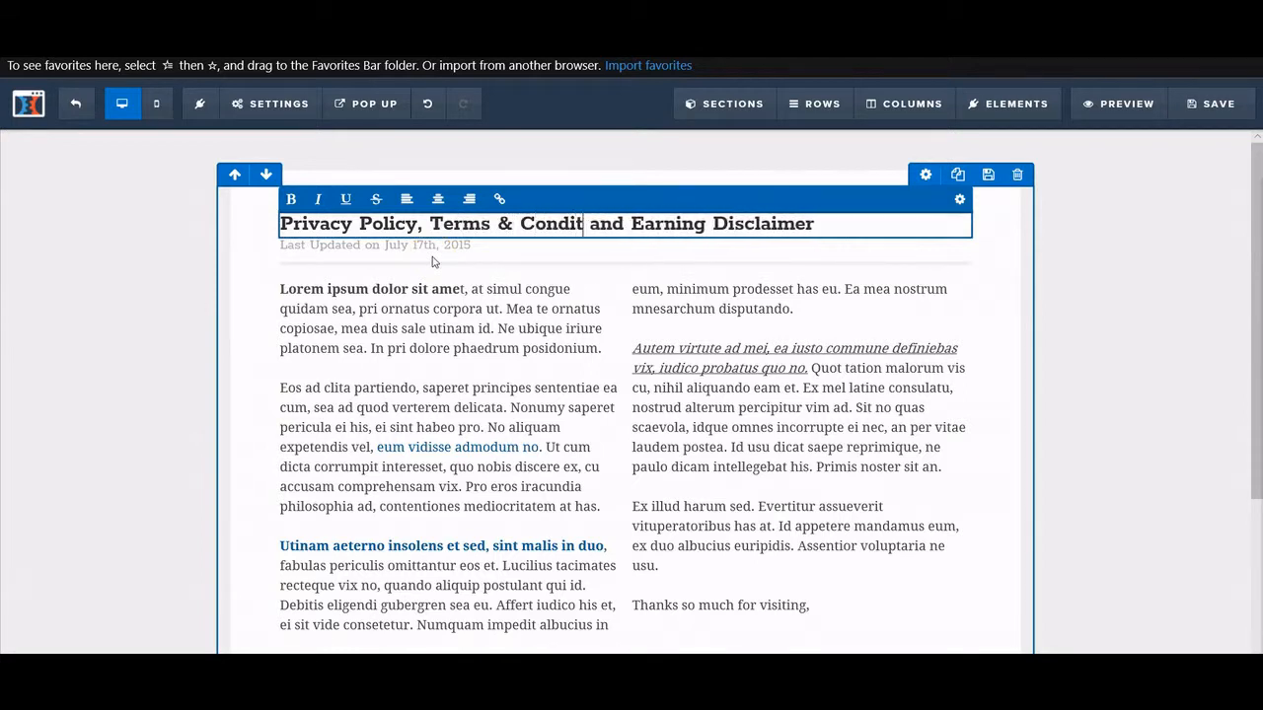
pyautogui.write('ions,')
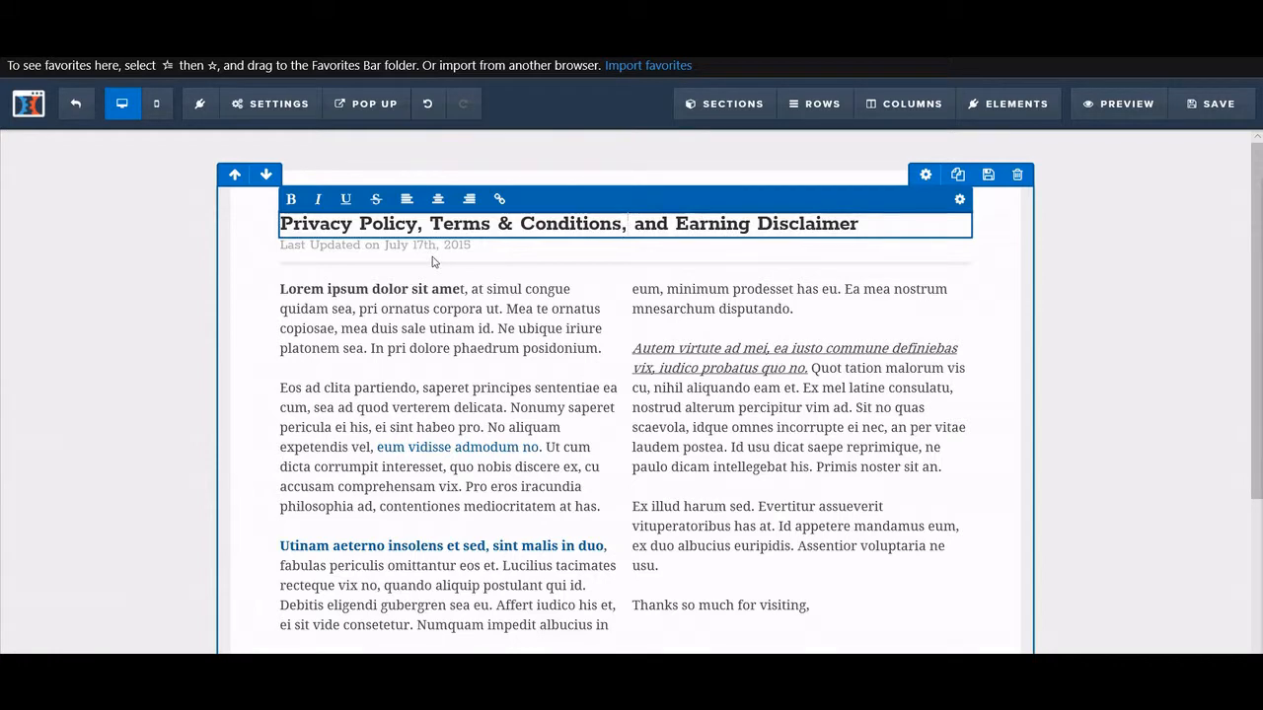
# Change the date in the line below the heading so it reads "Last Updated on April 09, 2019".
pyautogui.scroll(-2, 507, 310)
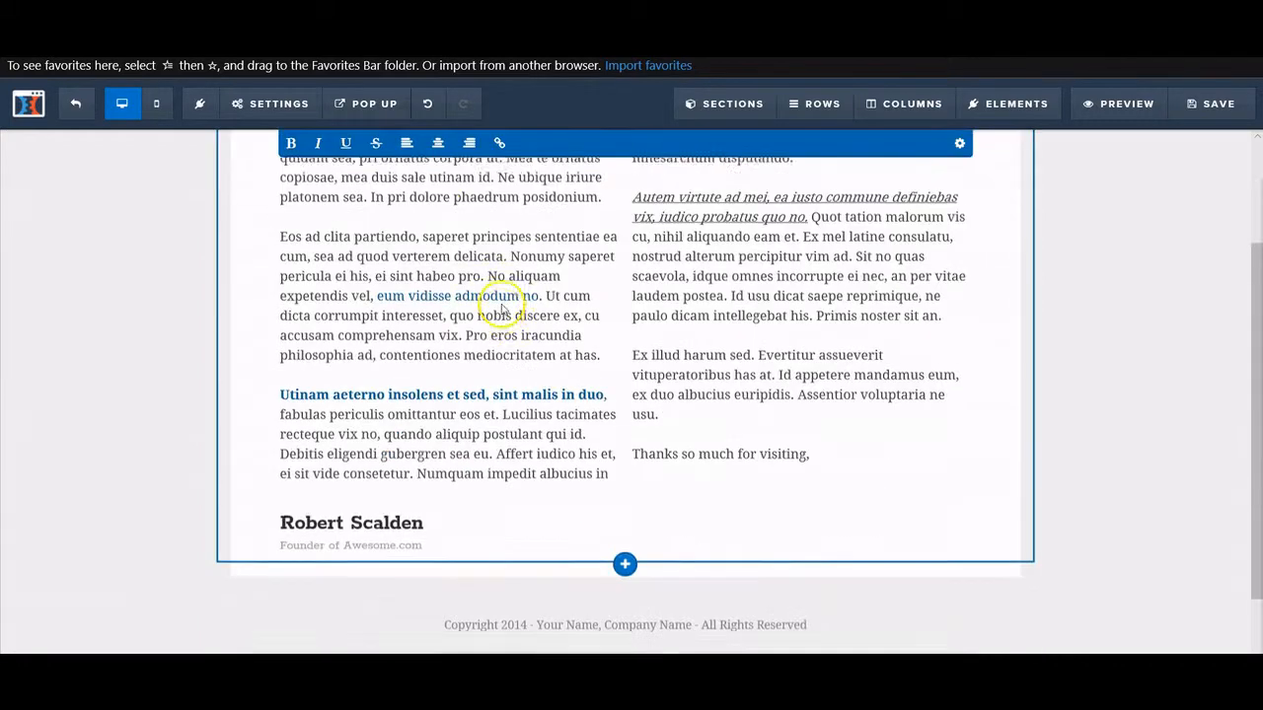
pyautogui.scroll(2, 507, 310)
pyautogui.click(426, 253)
pyautogui.click(427, 254)
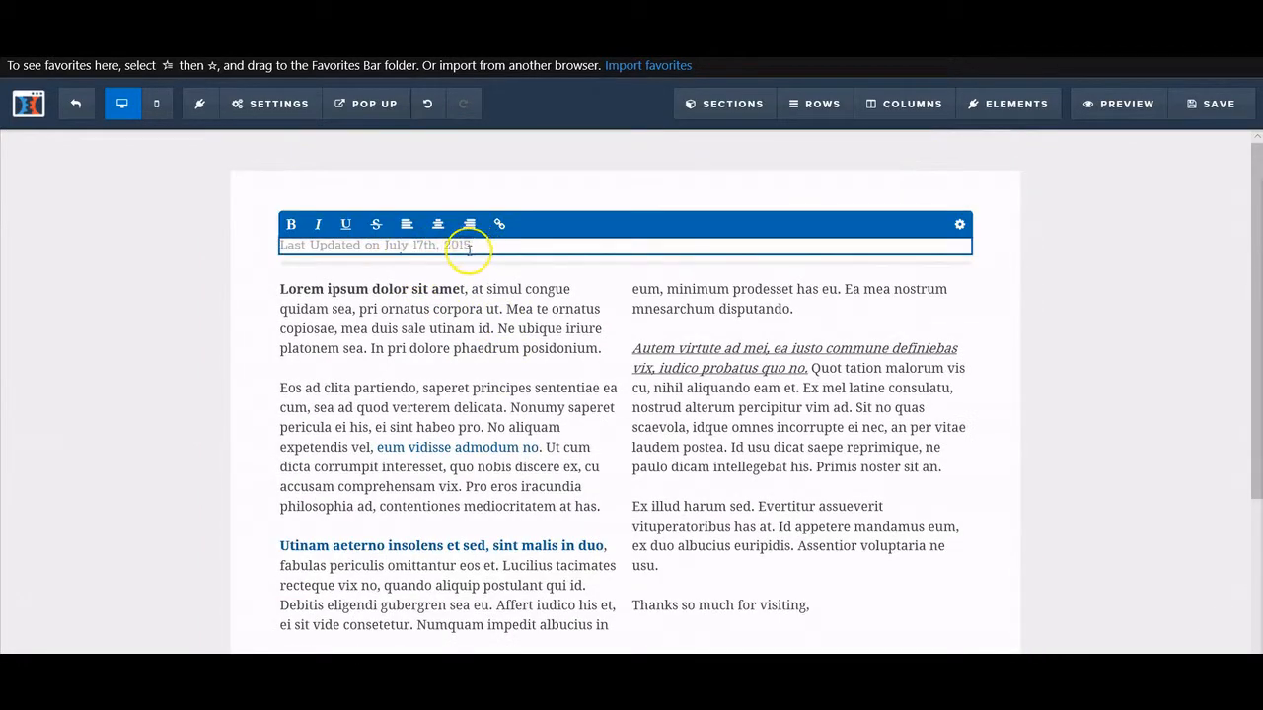
pyautogui.moveTo(470, 250); pyautogui.dragTo(387, 265)
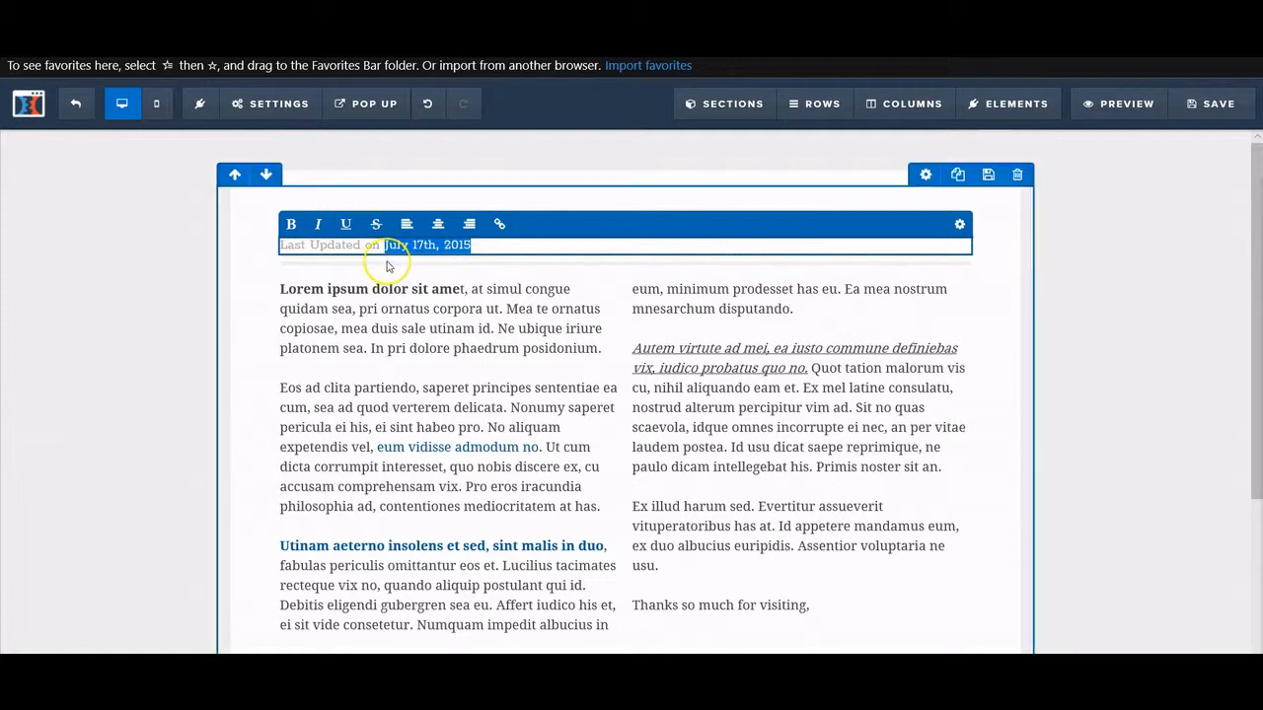
pyautogui.write('Apri')
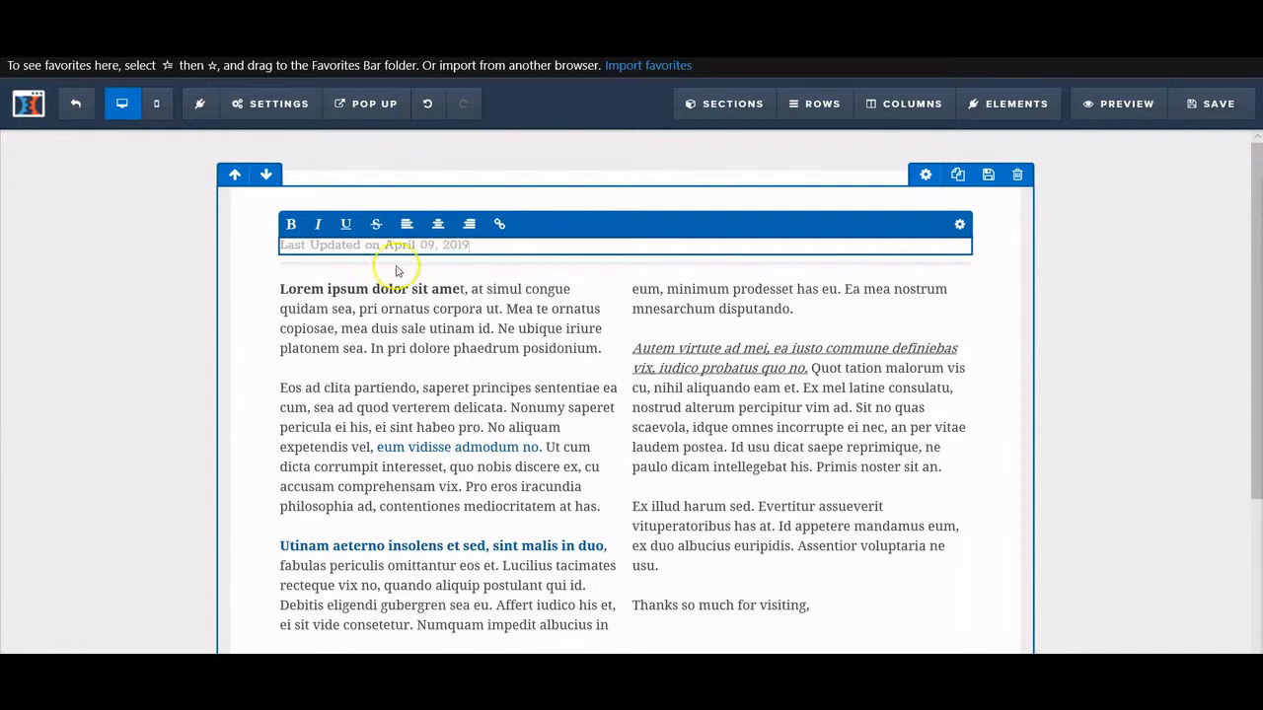
pyautogui.click(435, 347)
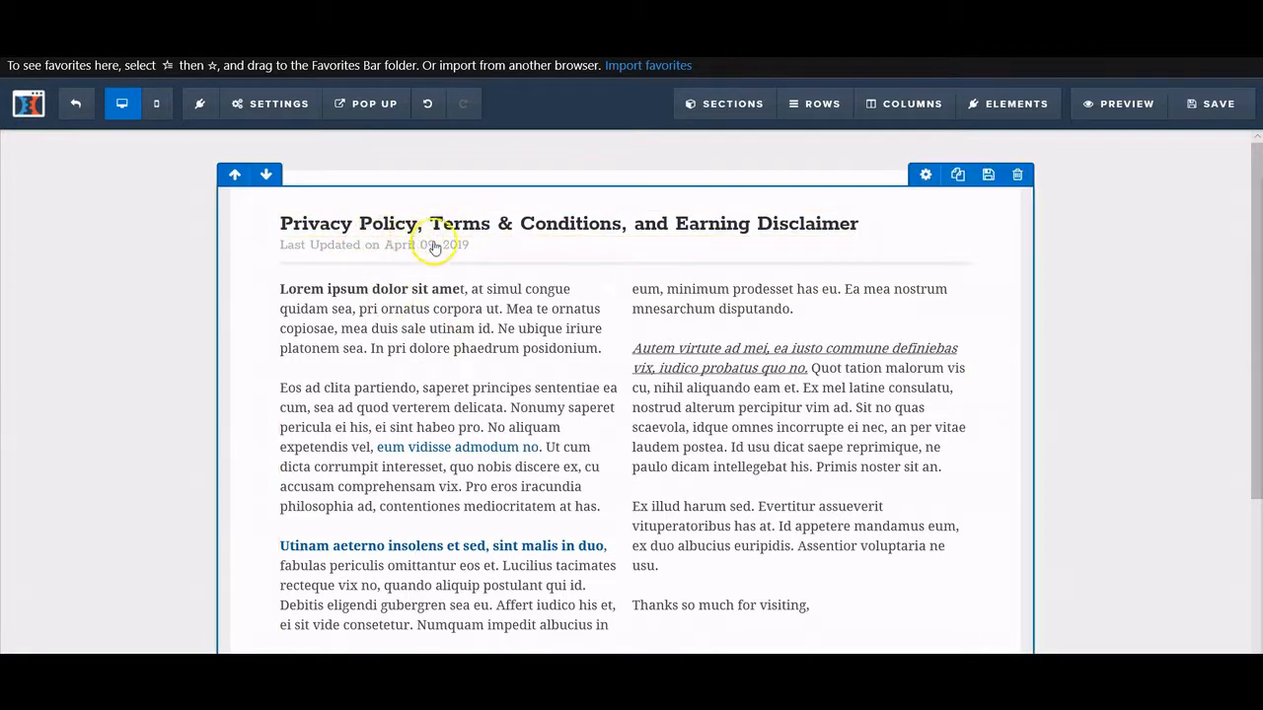
pyautogui.scroll(-1, 403, 258)
pyautogui.scroll(1, 416, 235)
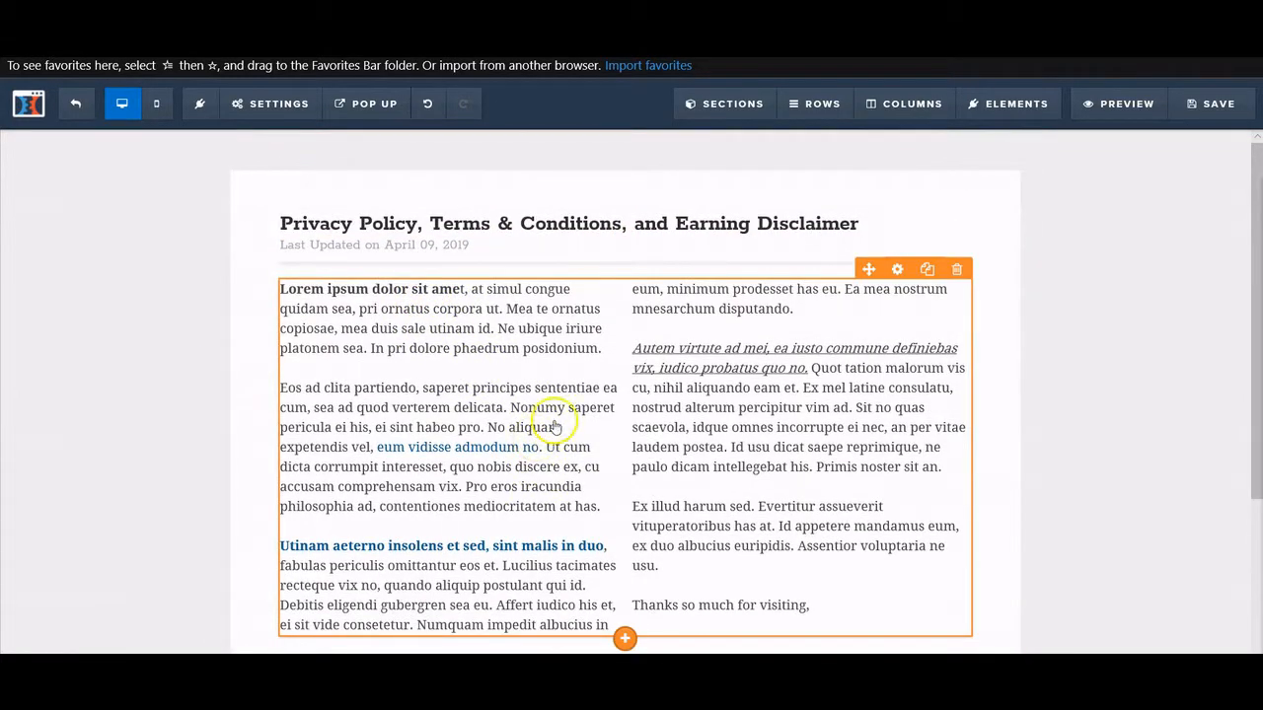
pyautogui.scroll(-1, 555, 426)
pyautogui.scroll(1, 555, 427)
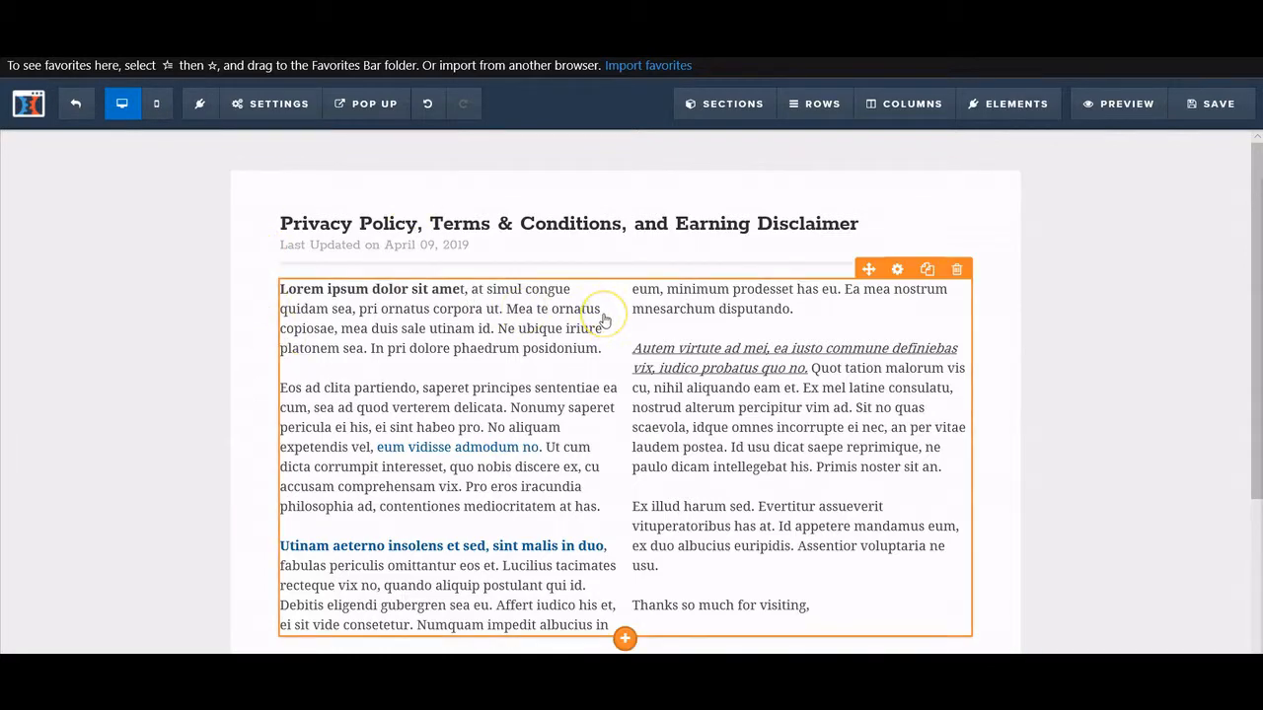
pyautogui.scroll(-1, 604, 313)
pyautogui.scroll(1, 592, 250)
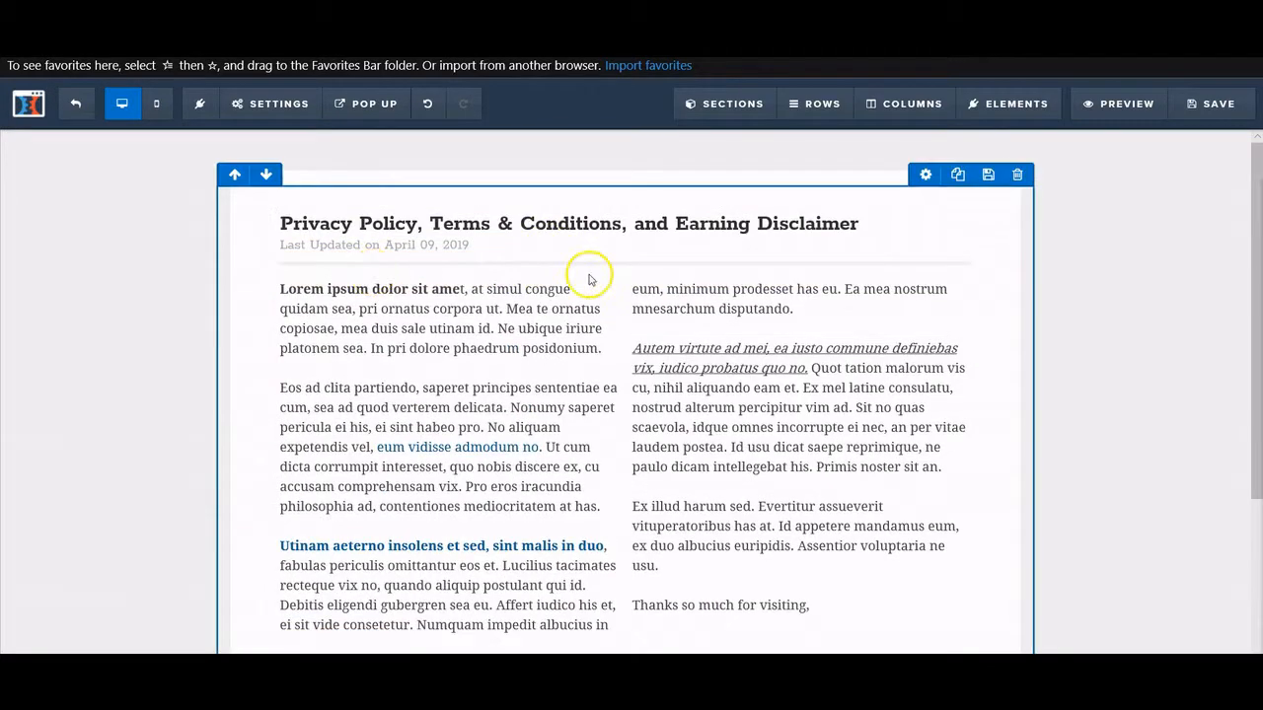
# Change the signature name below the body text to "Your Name" and the line under it to "Founder of Yourcompany.com".
pyautogui.scroll(-1, 583, 536)
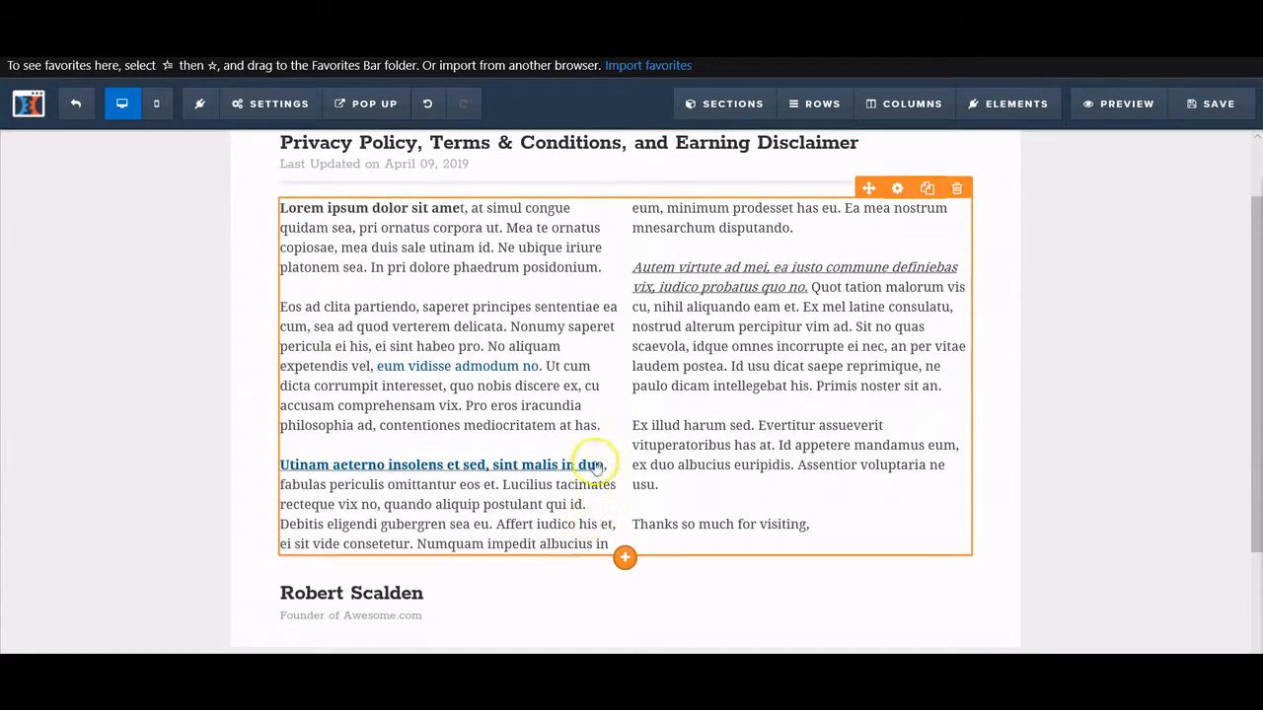
pyautogui.click(435, 593)
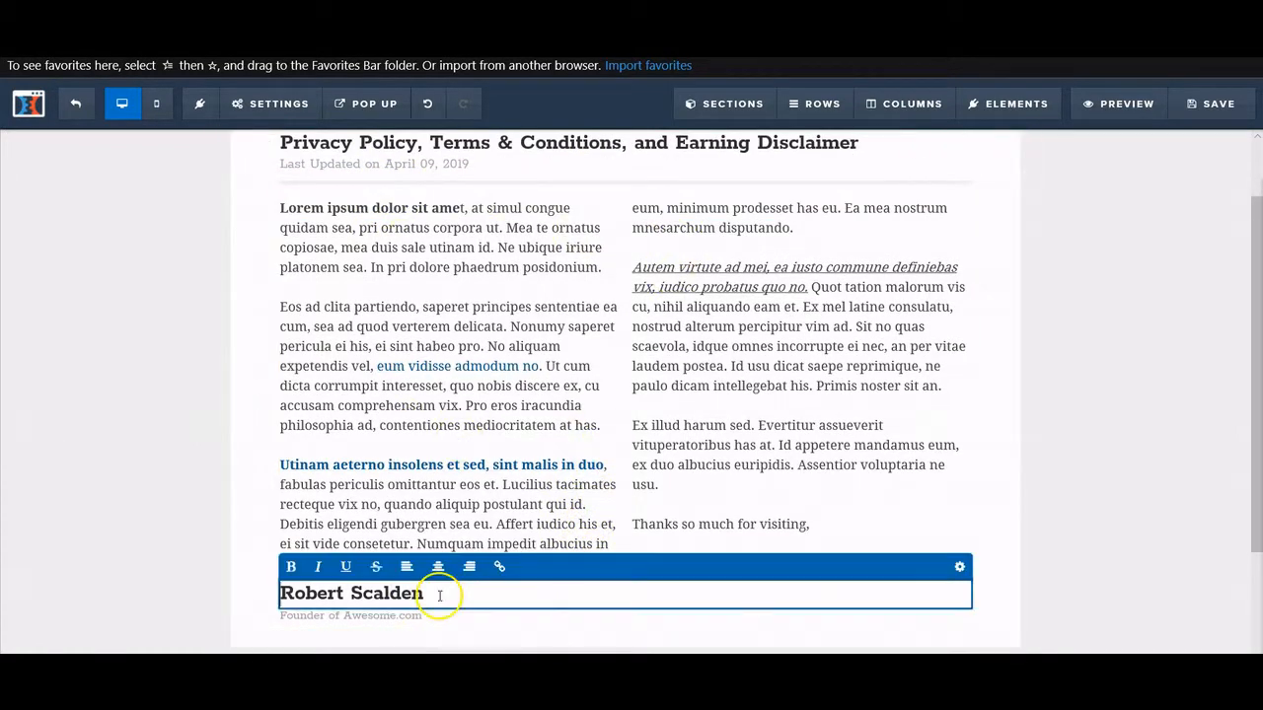
pyautogui.moveTo(445, 590); pyautogui.dragTo(296, 596)
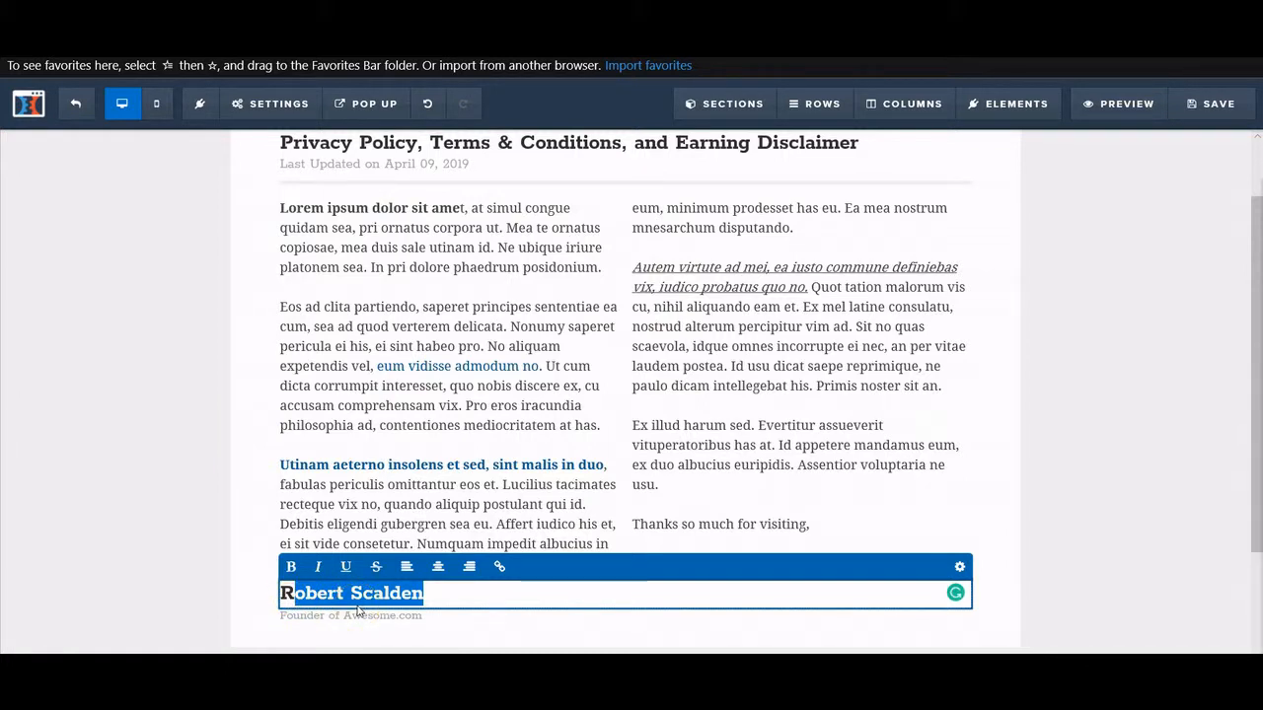
pyautogui.press('BackSpace')
pyautogui.press('BackSpace')
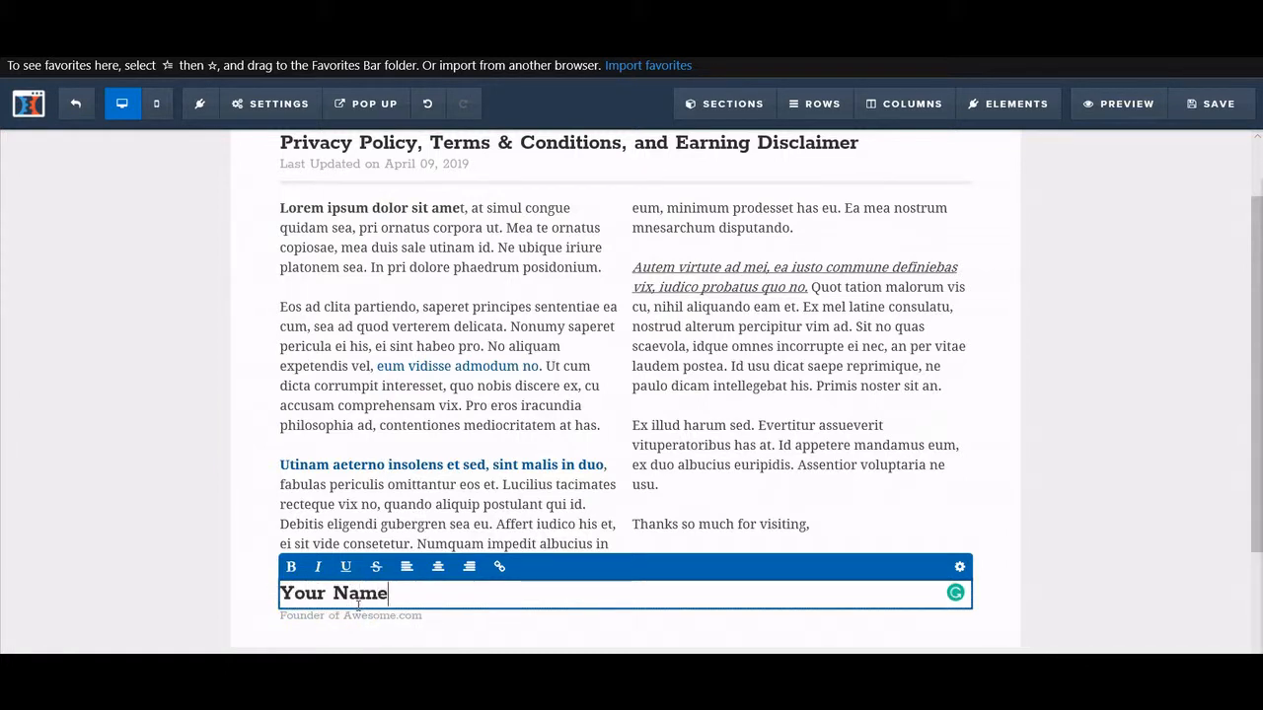
pyautogui.moveTo(419, 616); pyautogui.dragTo(352, 619)
pyautogui.write('Yourcompany')
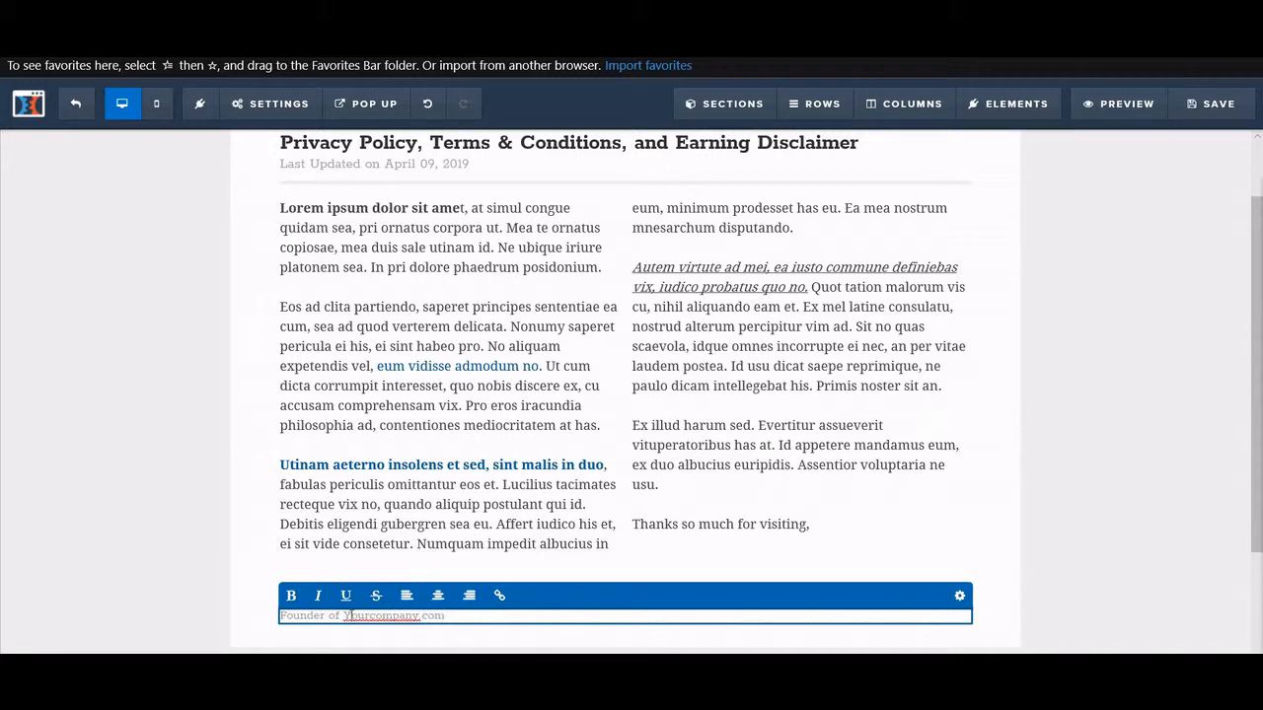
pyautogui.click(449, 446)
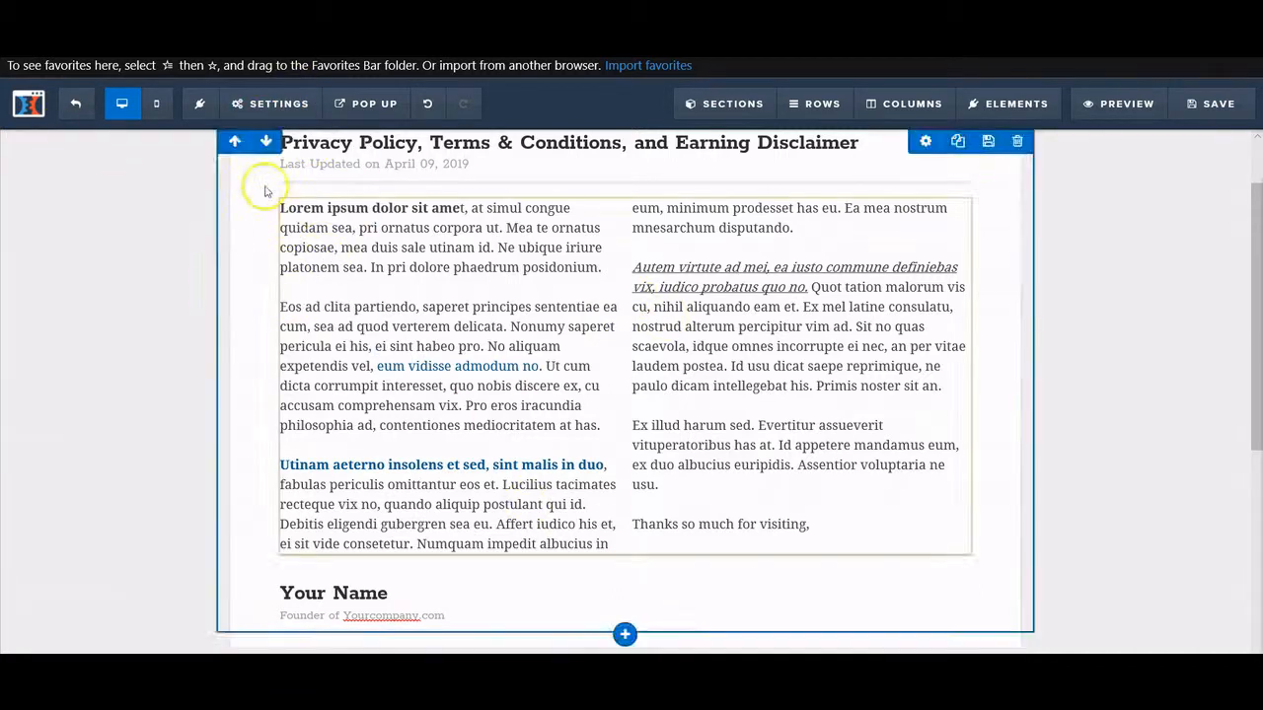
# Search the web in a new browser tab for "privacy policy template" and open the Privacy Policy Template Generator at privacypolicytemplate.net.
pyautogui.hotkey('ctrl', 't')
pyautogui.click(407, 129)
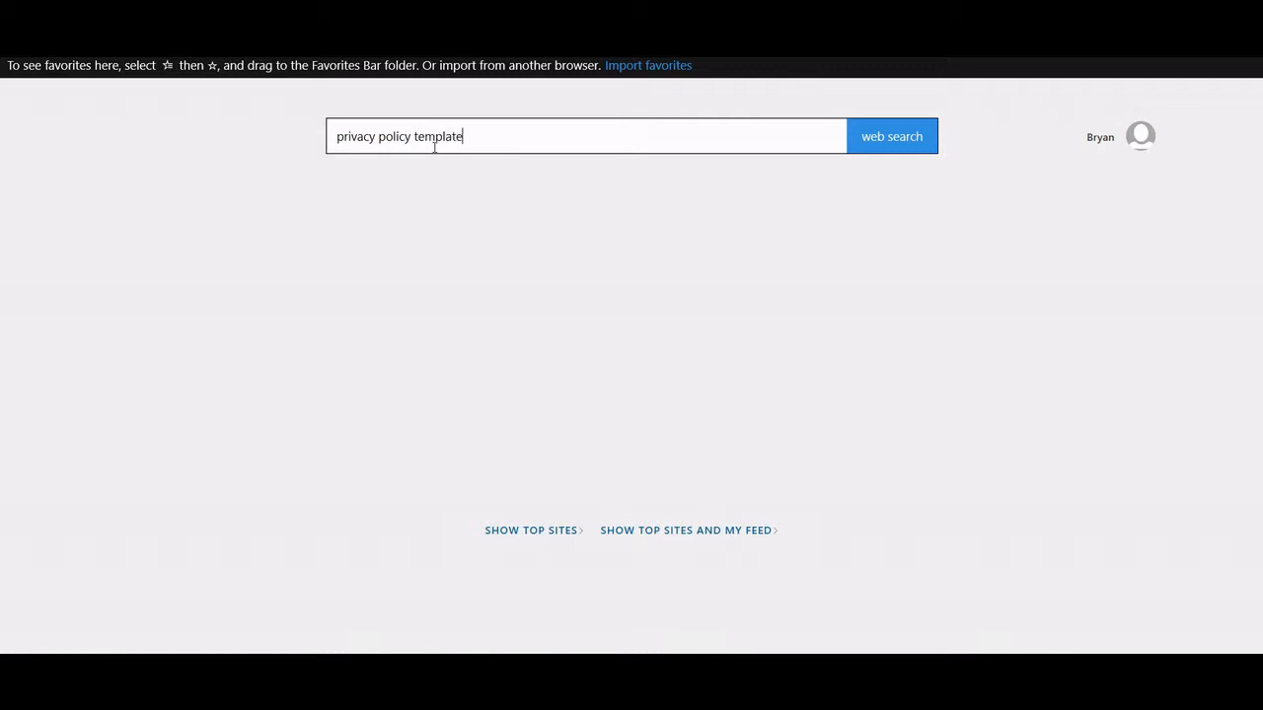
pyautogui.press('Return')
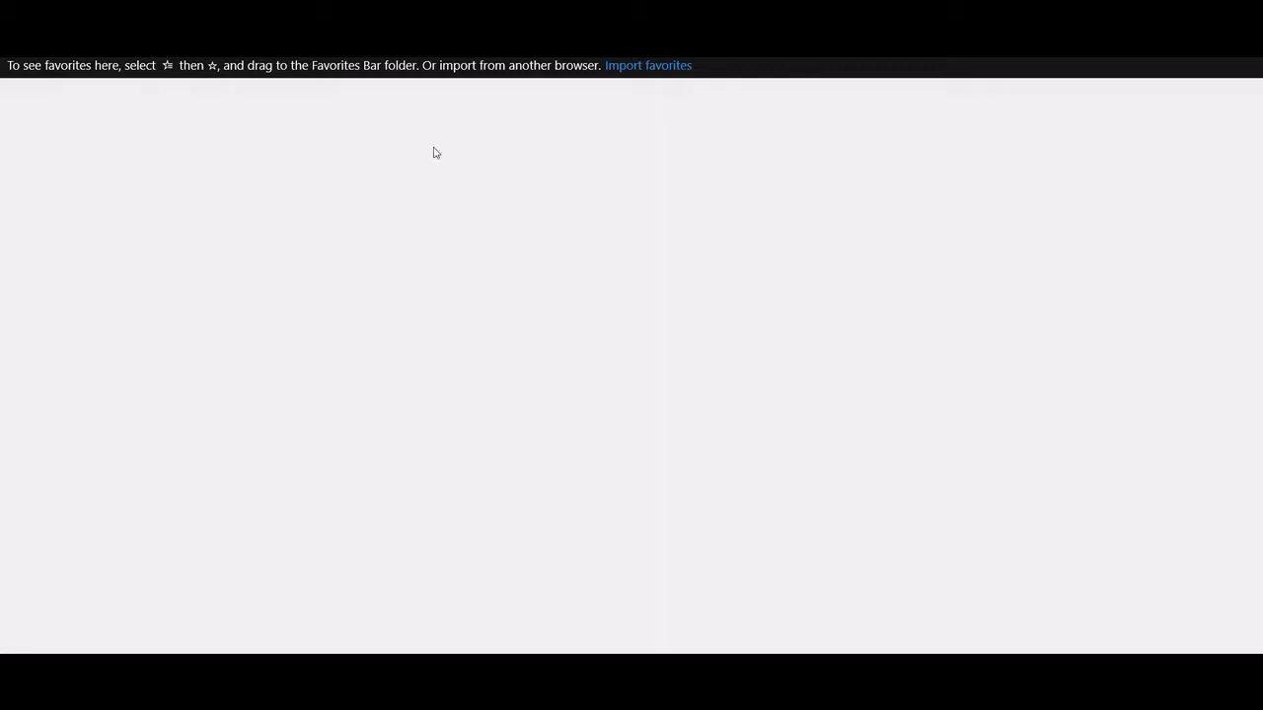
pyautogui.scroll(-3, 437, 211)
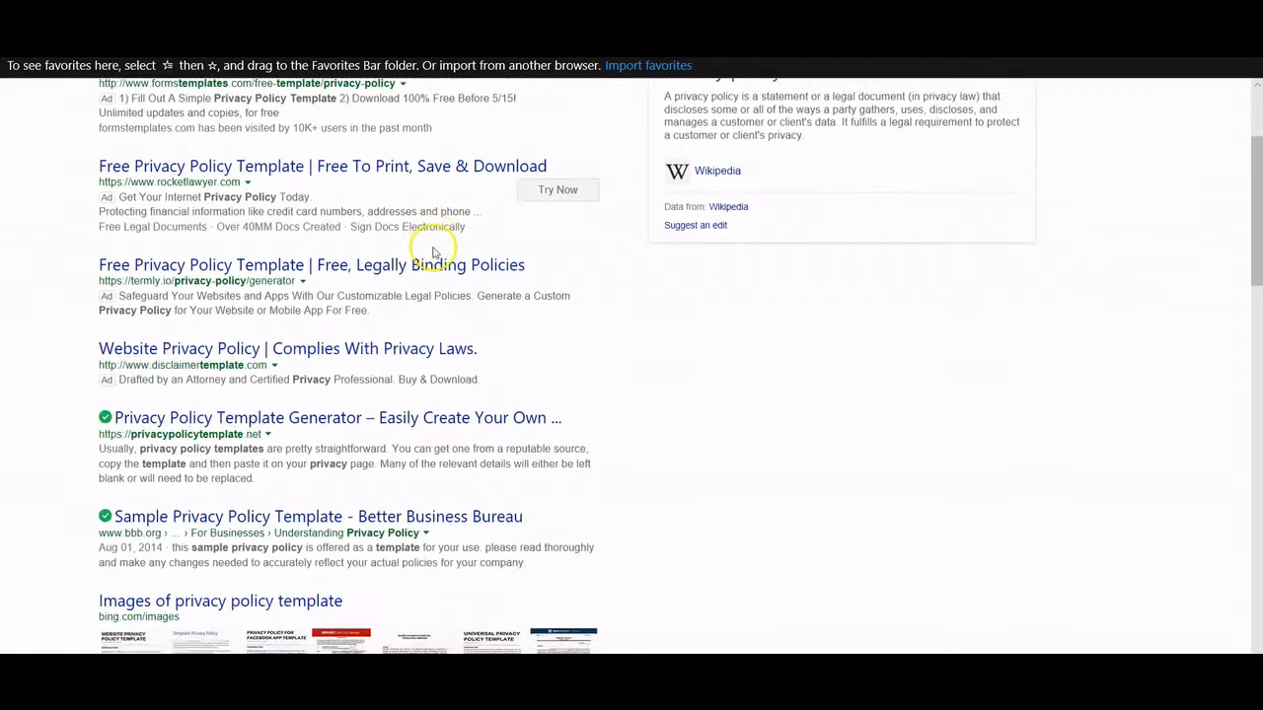
pyautogui.scroll(-1, 444, 242)
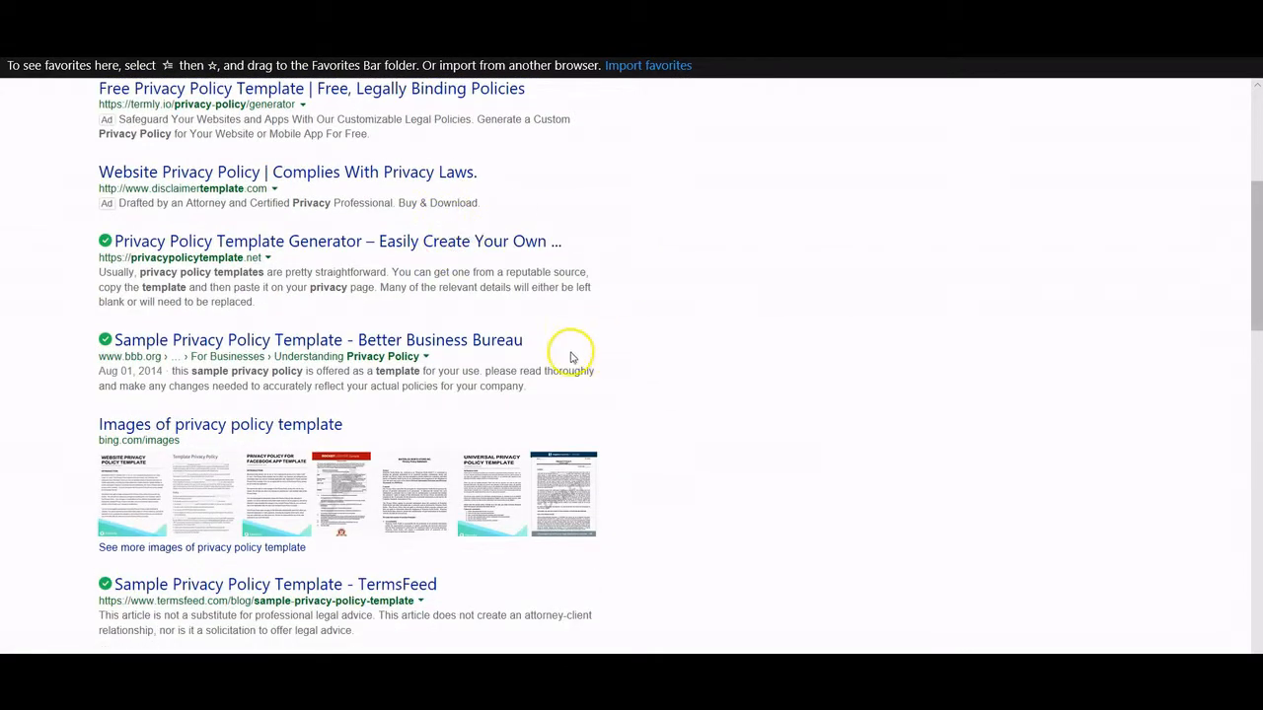
pyautogui.click(205, 245)
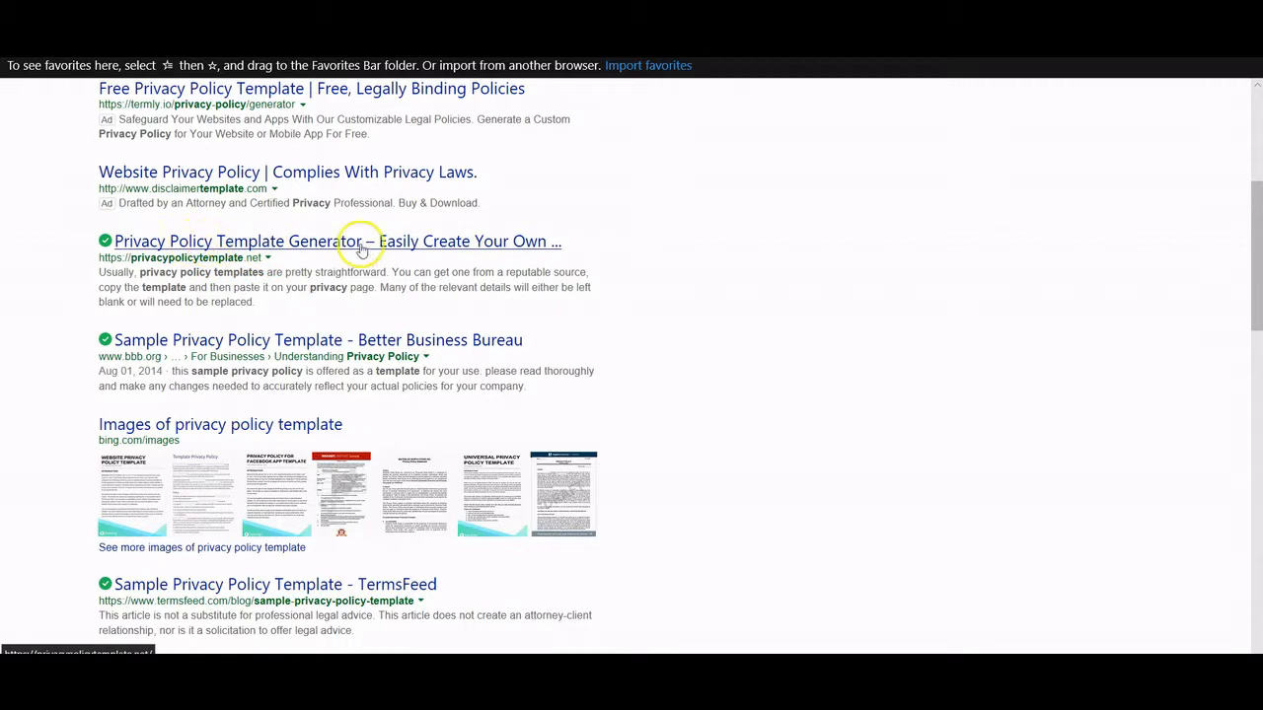
pyautogui.moveTo(146, 484)
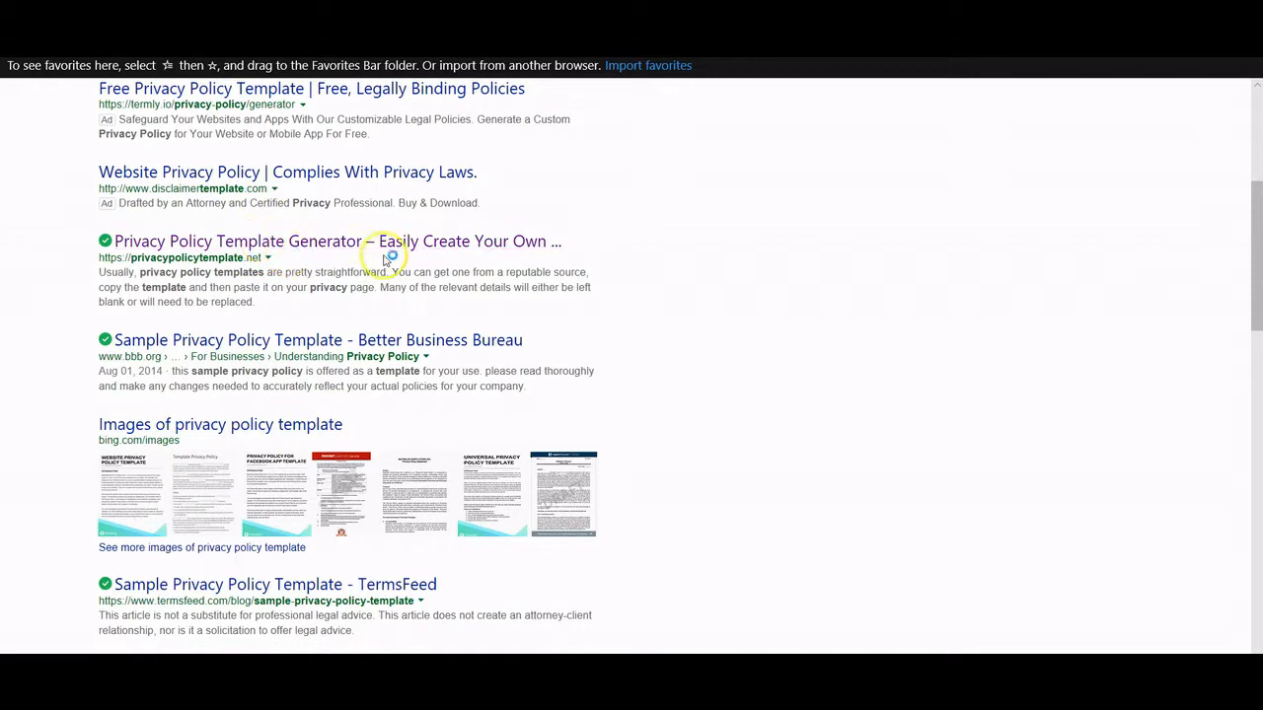
# Examine the generator's introduction, its legal notes and the website details form.
pyautogui.scroll(-1, 679, 425)
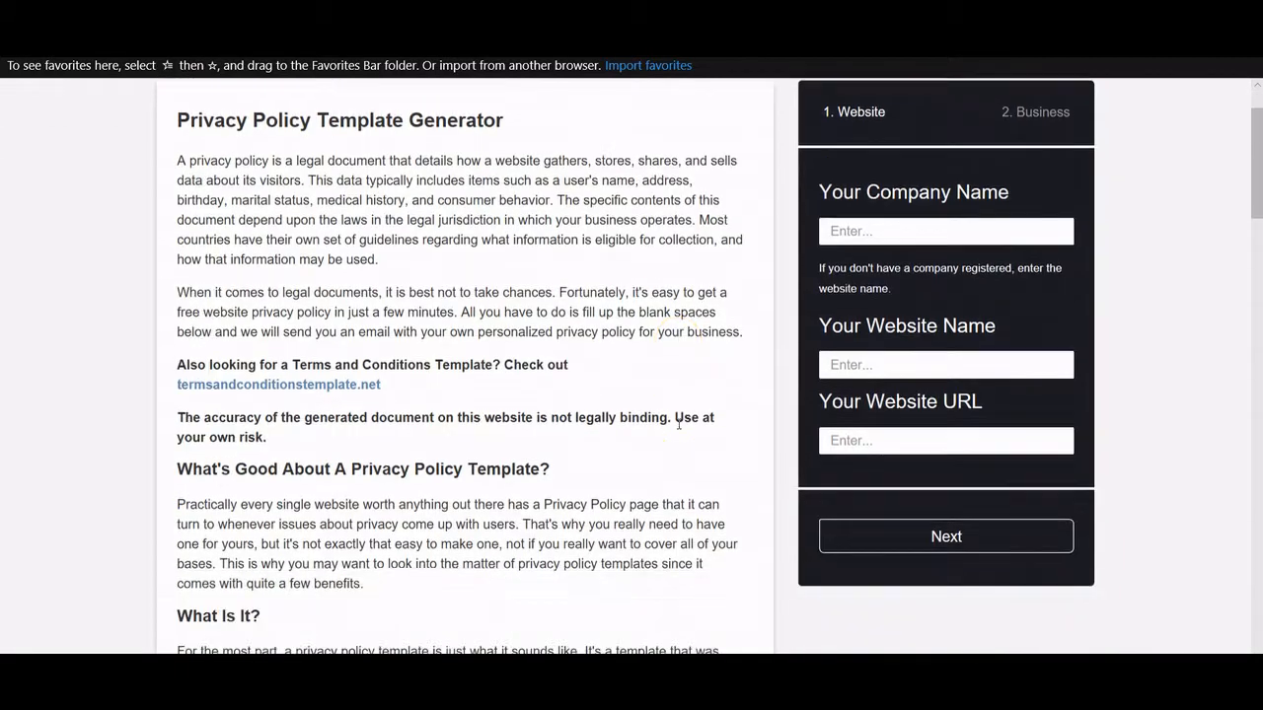
pyautogui.scroll(1, 677, 286)
pyautogui.scroll(-1, 640, 313)
pyautogui.scroll(-1, 642, 296)
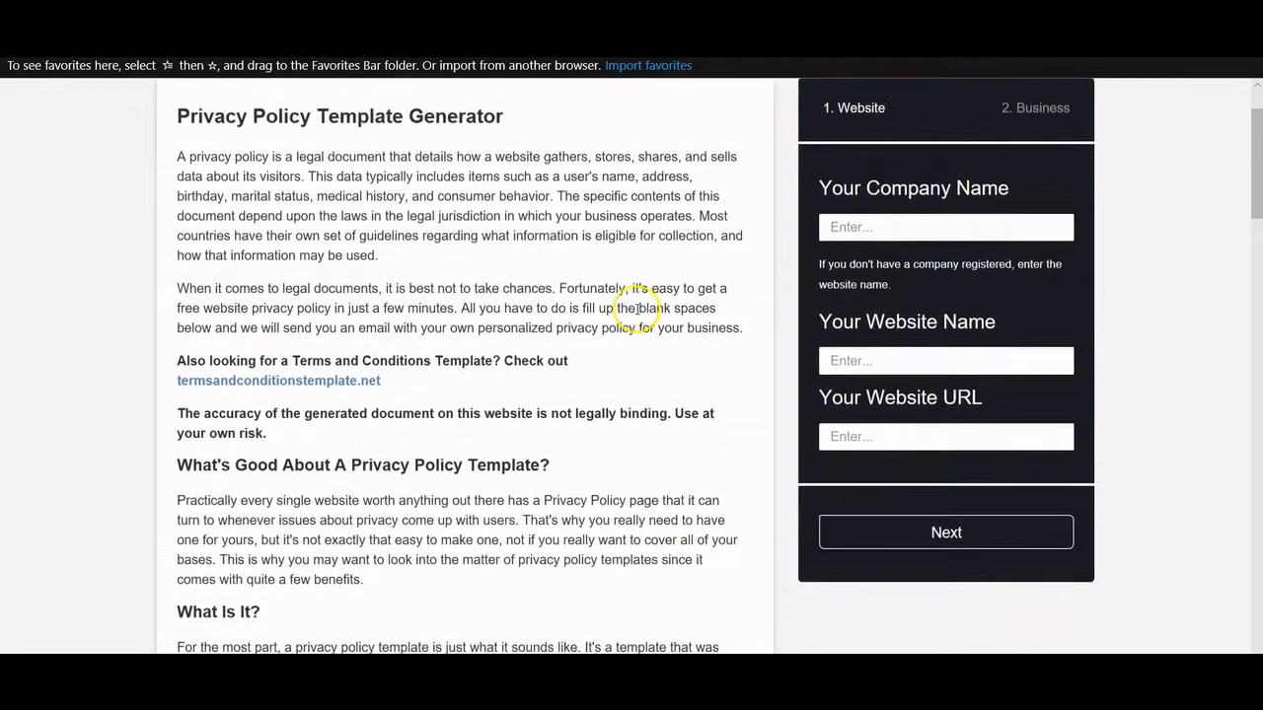
pyautogui.scroll(1, 831, 452)
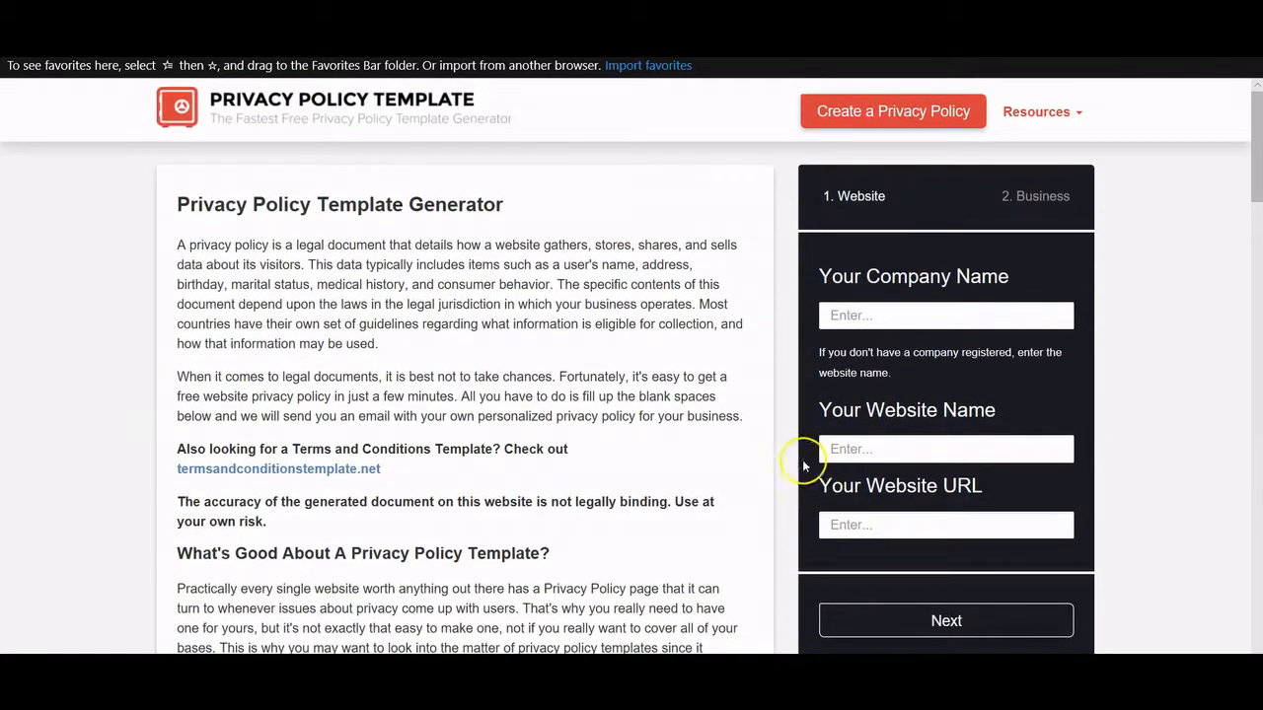
pyautogui.scroll(-4, 620, 493)
pyautogui.scroll(4, 626, 403)
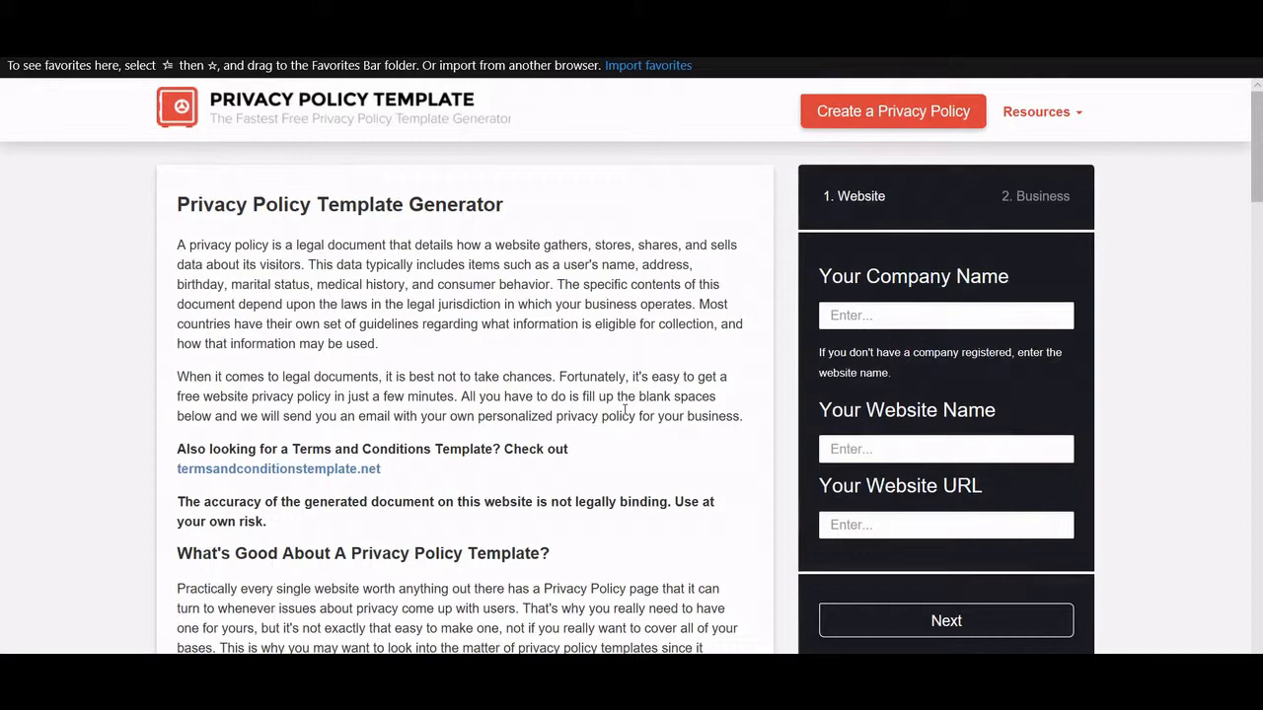
pyautogui.scroll(-1, 625, 410)
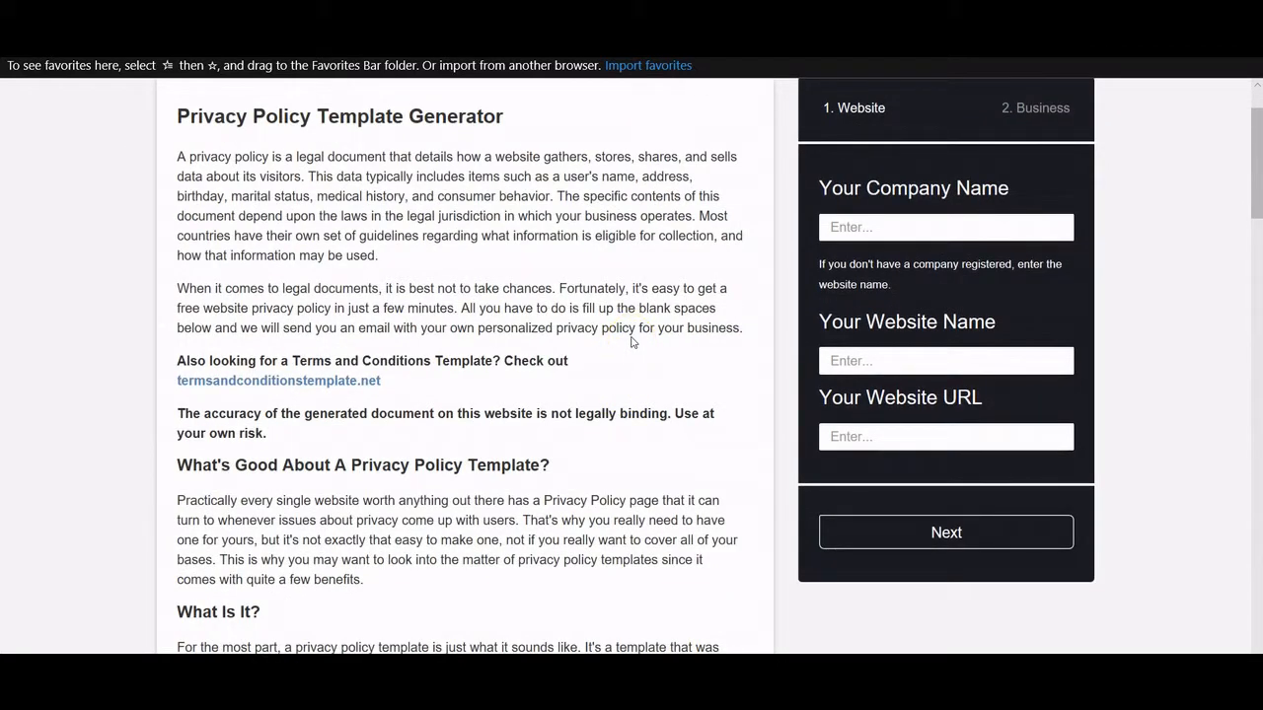
pyautogui.scroll(1, 632, 341)
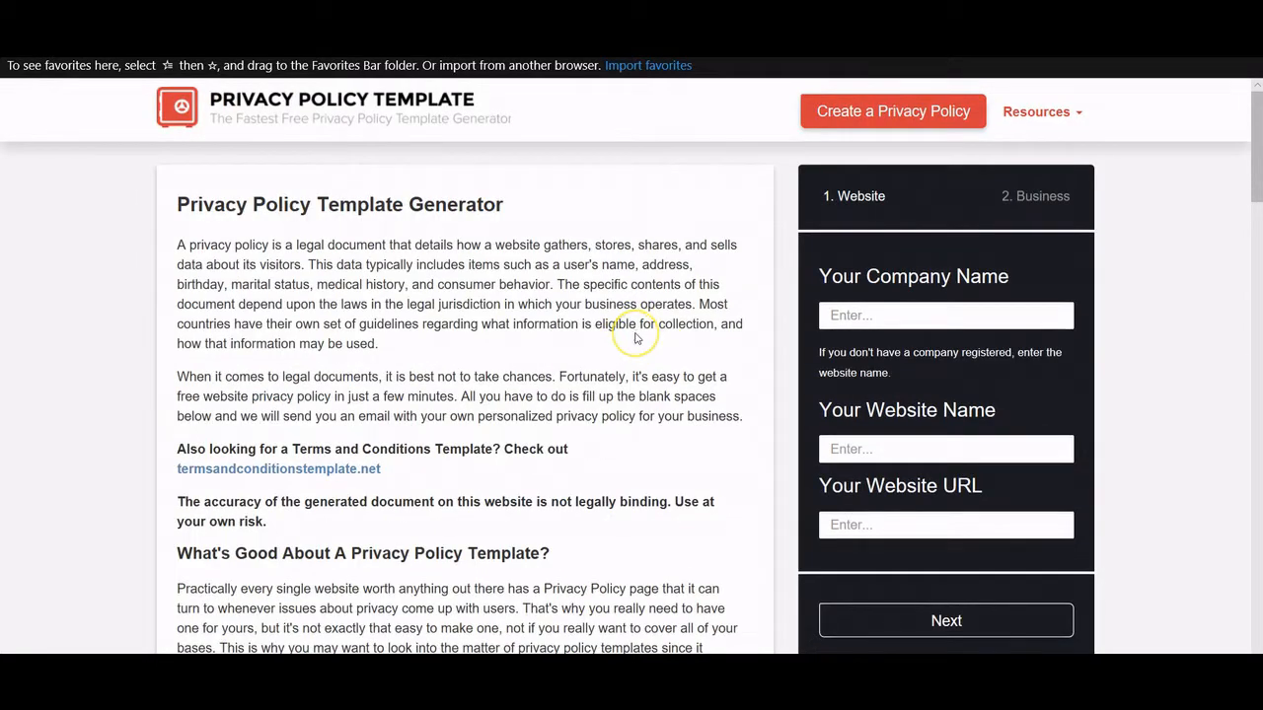
# Fill in the generator form with "yourcompany.com" as the company name and "YourCompany" as the website name.
pyautogui.scroll(-1, 636, 339)
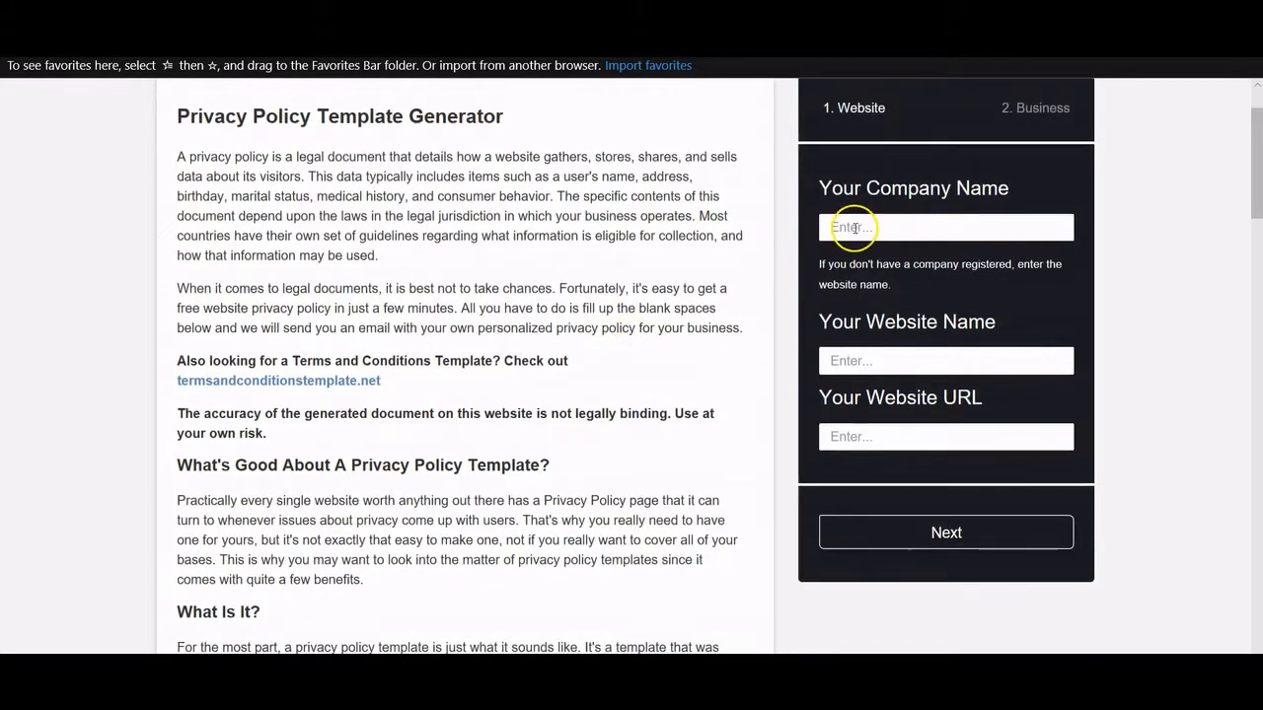
pyautogui.click(881, 226)
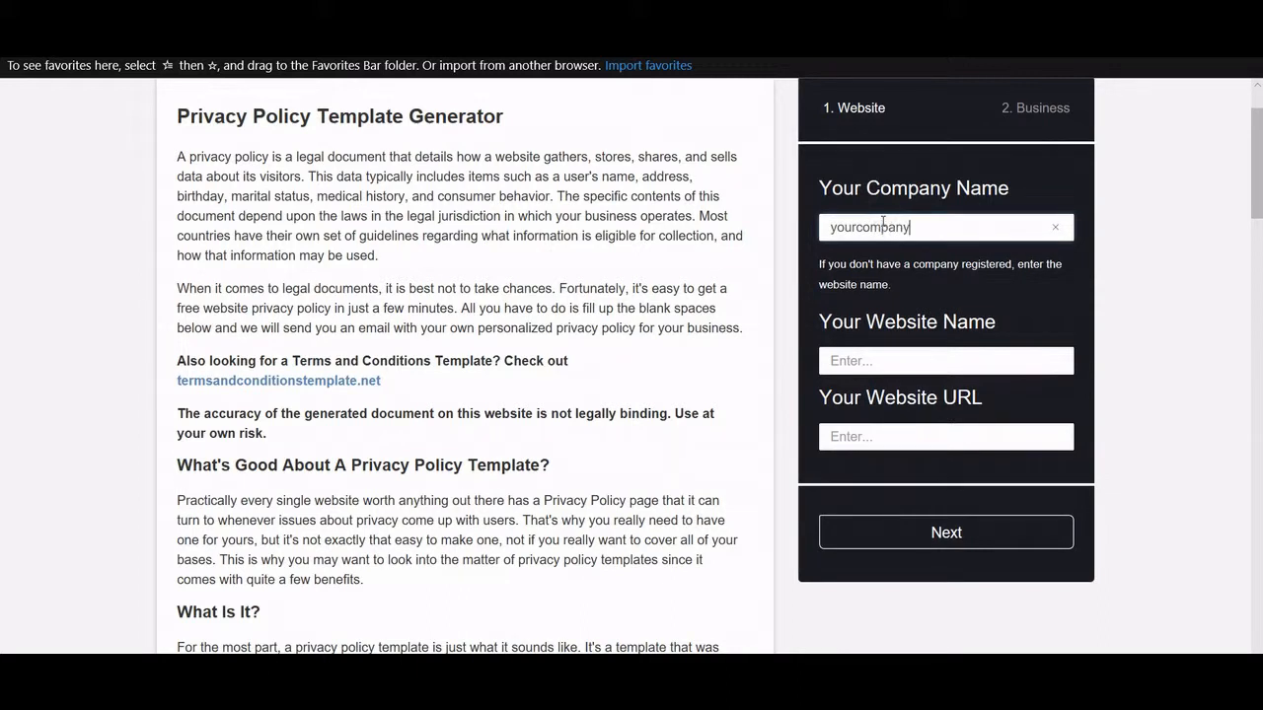
pyautogui.click(907, 354)
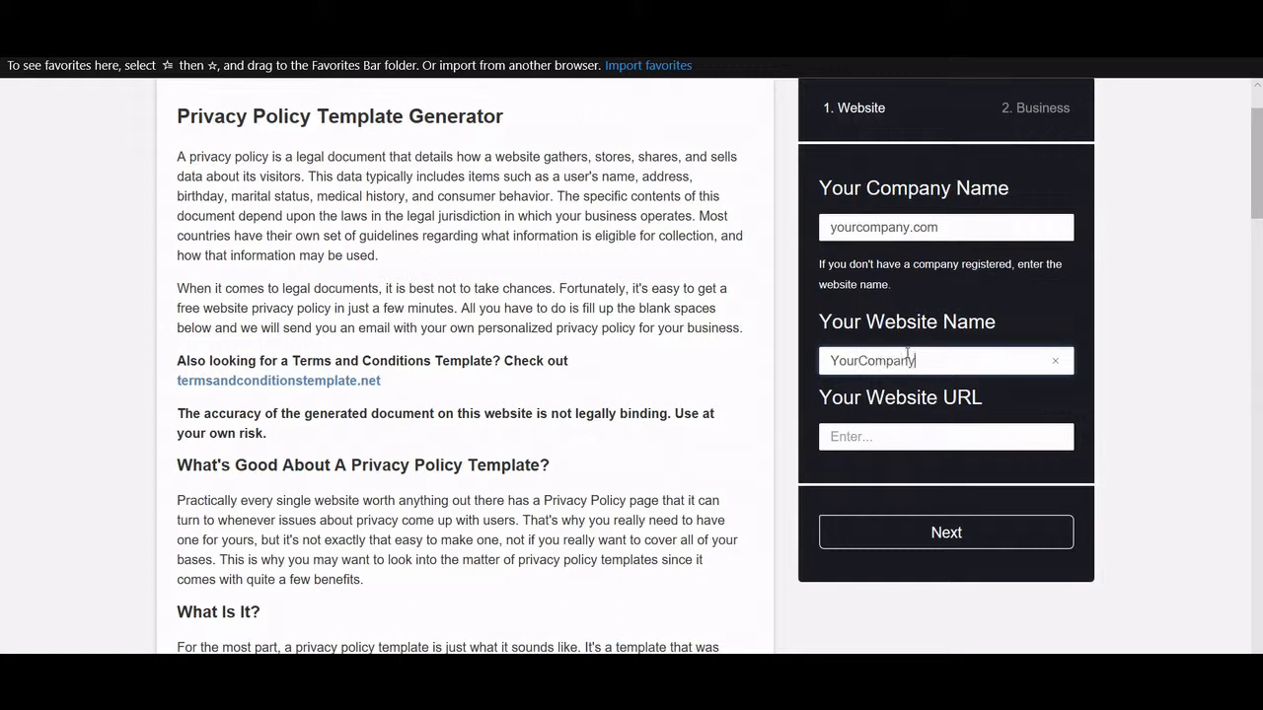
pyautogui.press('Tab')
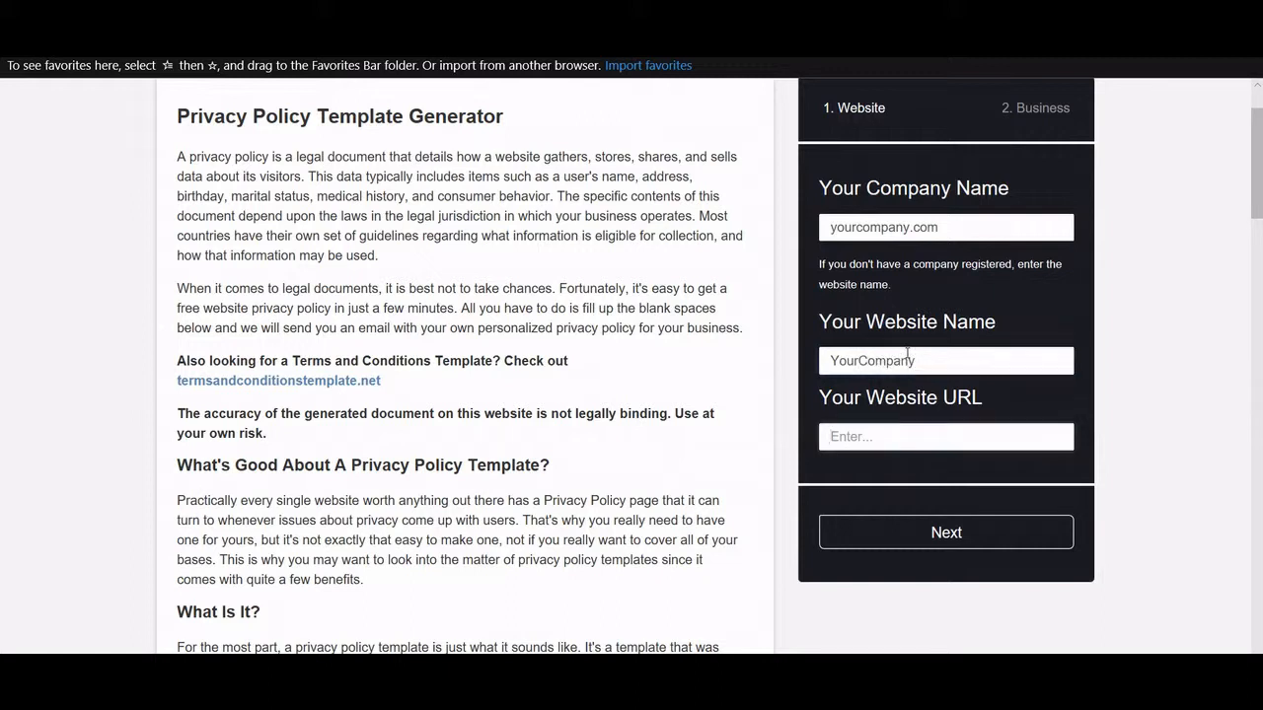
# Replace the company name with "Your Company", then enter the yourcompany website URL and continue to the business details.
pyautogui.moveTo(951, 230); pyautogui.dragTo(845, 228)
pyautogui.click(923, 228)
pyautogui.moveTo(935, 227); pyautogui.dragTo(825, 227)
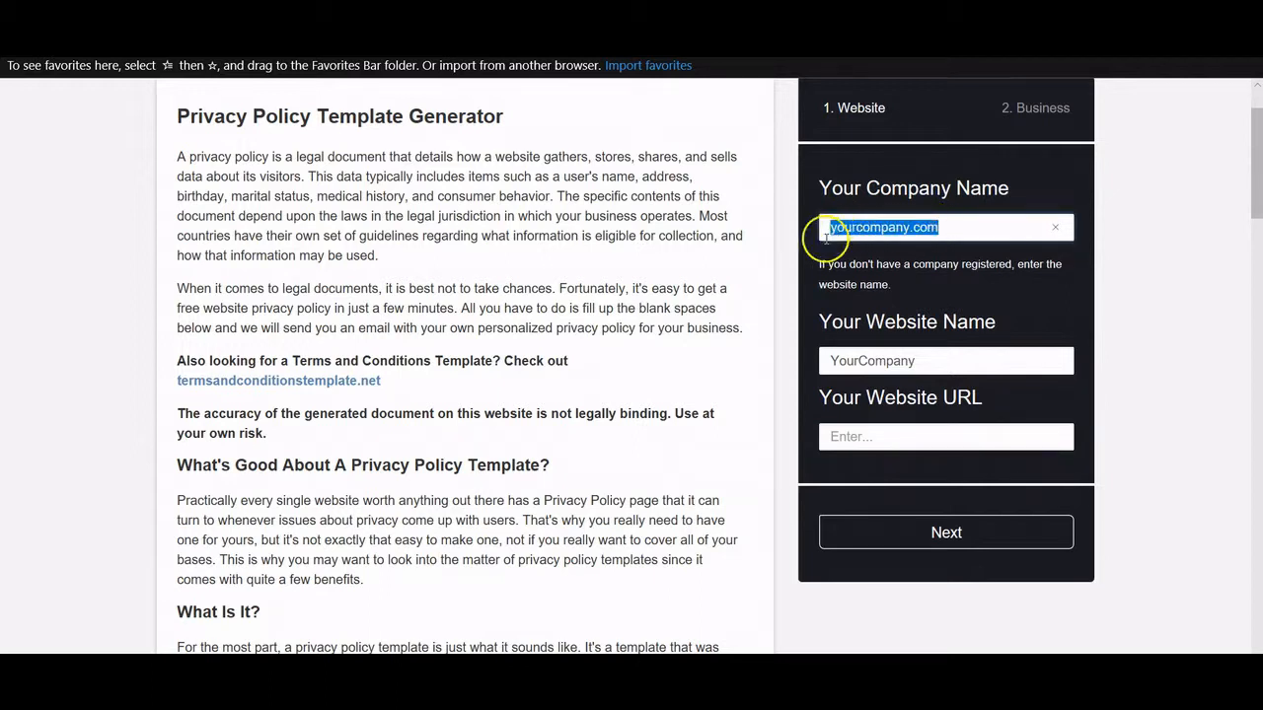
pyautogui.write('Yo')
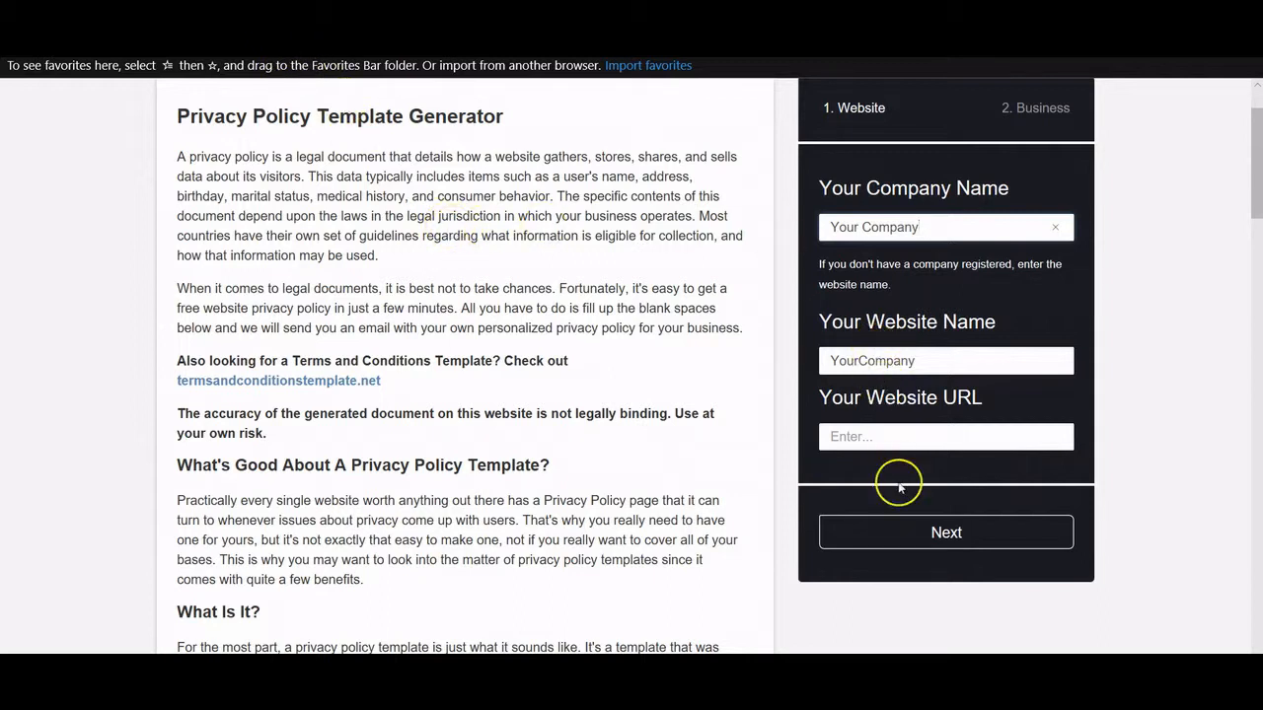
pyautogui.click(882, 441)
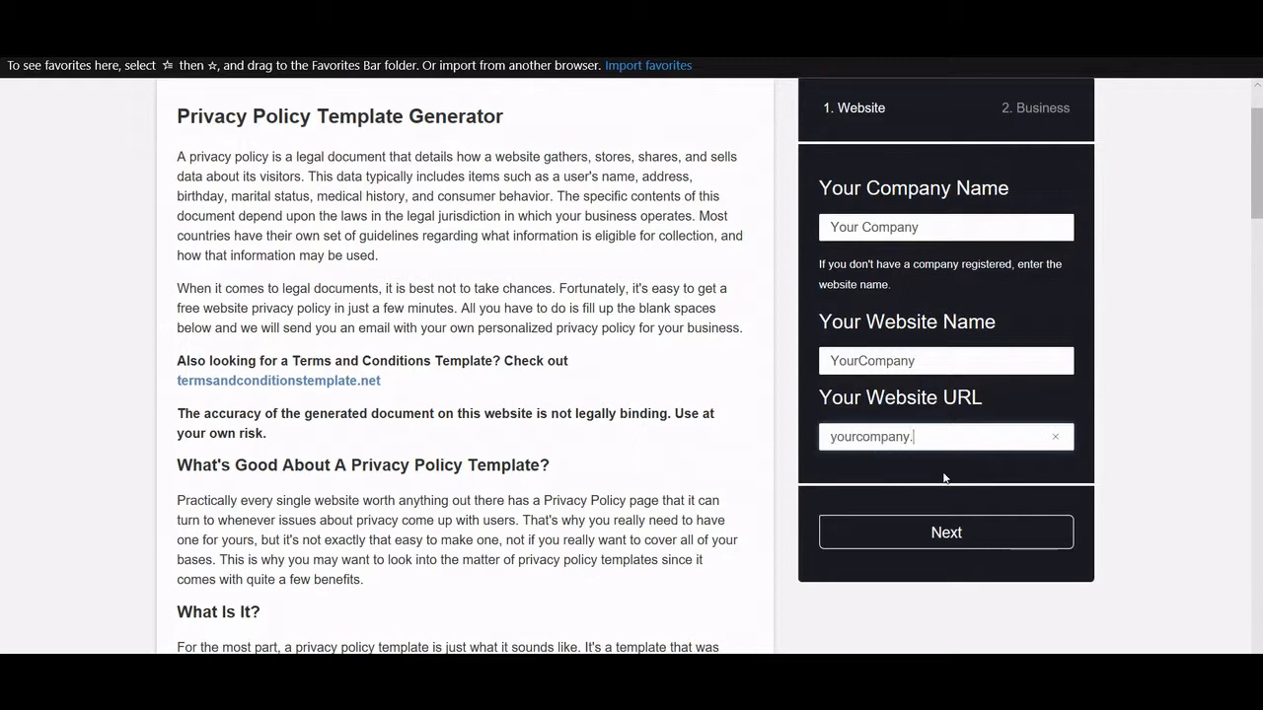
pyautogui.click(957, 522)
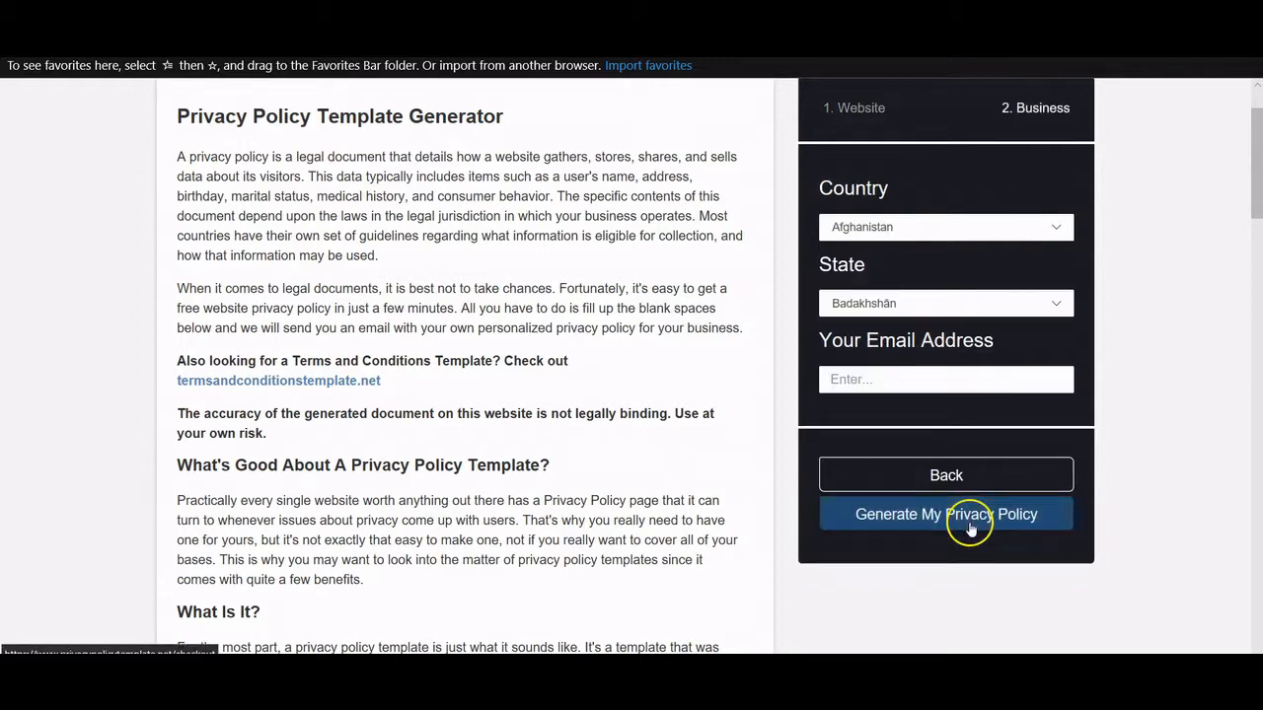
# Set the business country to United States and the state to California.
pyautogui.click(881, 225)
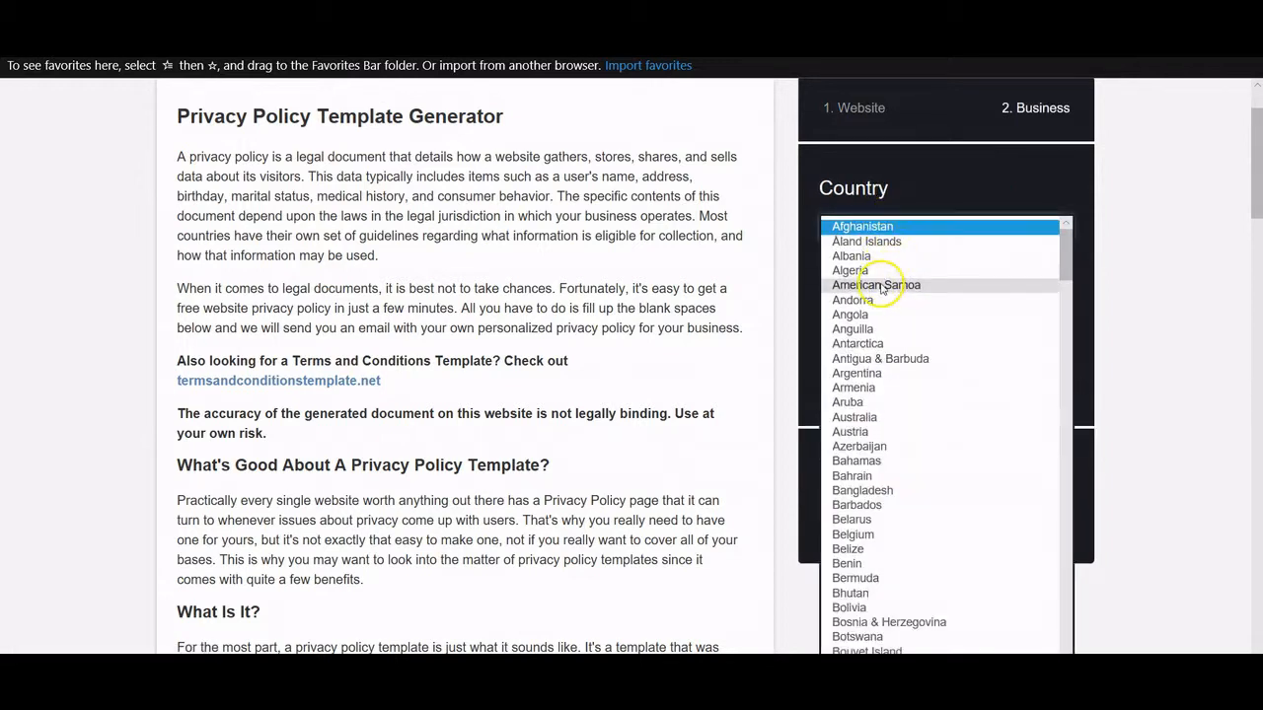
pyautogui.press('u')
pyautogui.scroll(-5, 878, 349)
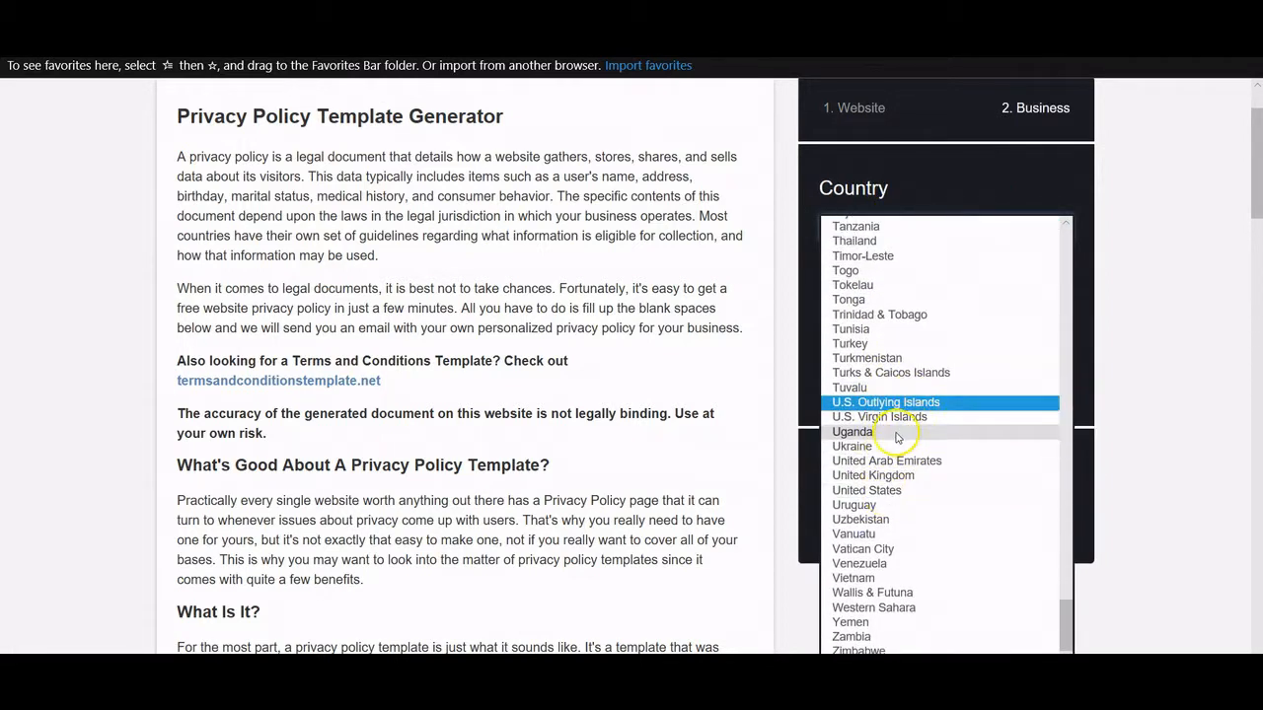
pyautogui.click(893, 491)
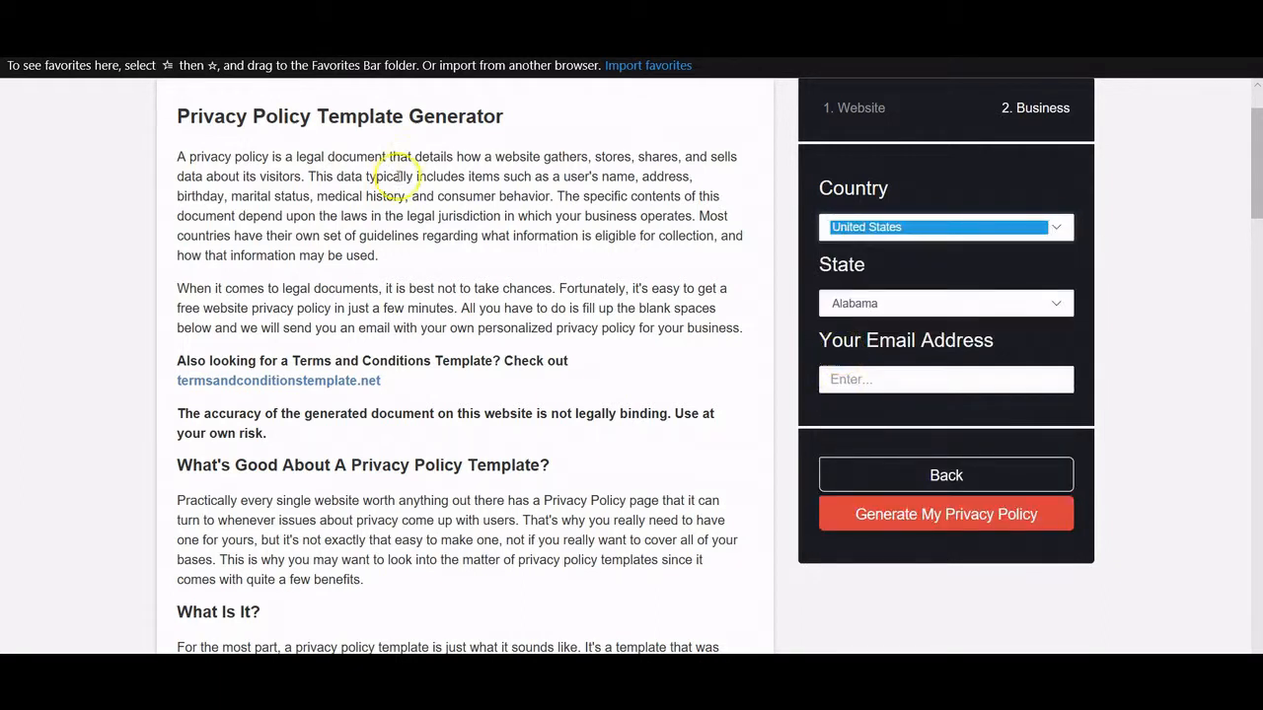
pyautogui.click(891, 296)
pyautogui.click(884, 292)
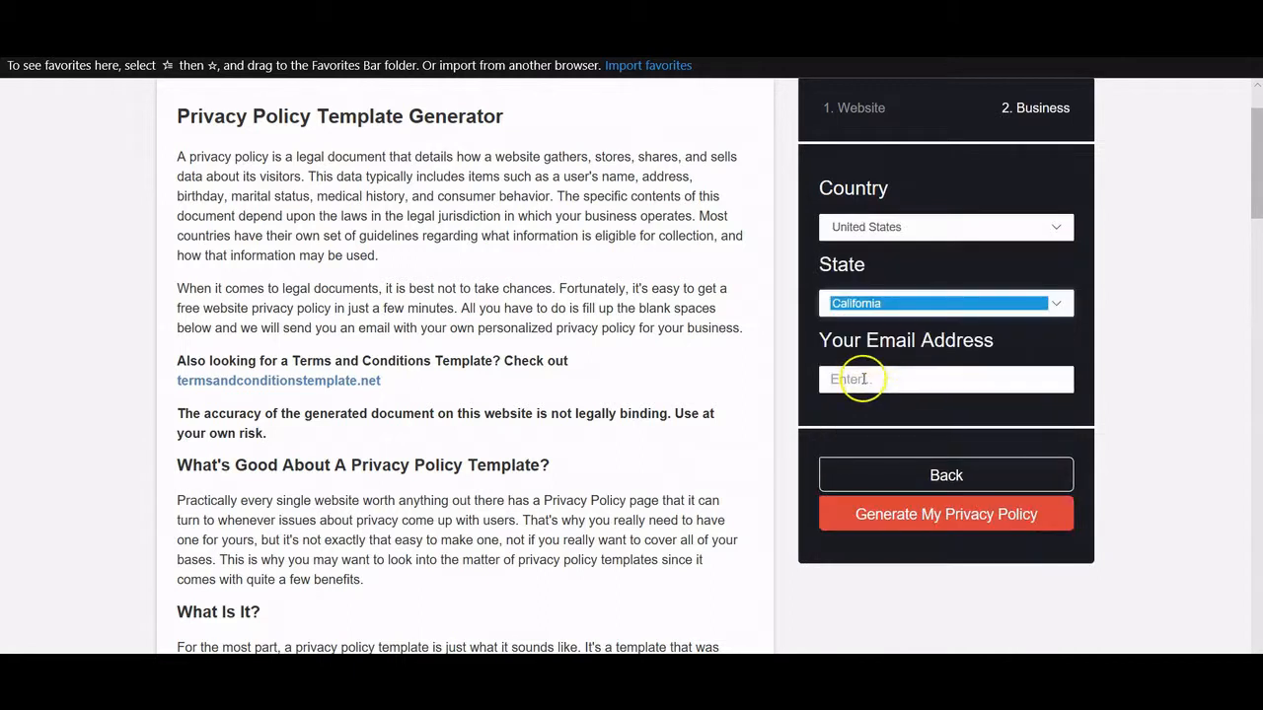
pyautogui.click(860, 377)
pyautogui.click(896, 348)
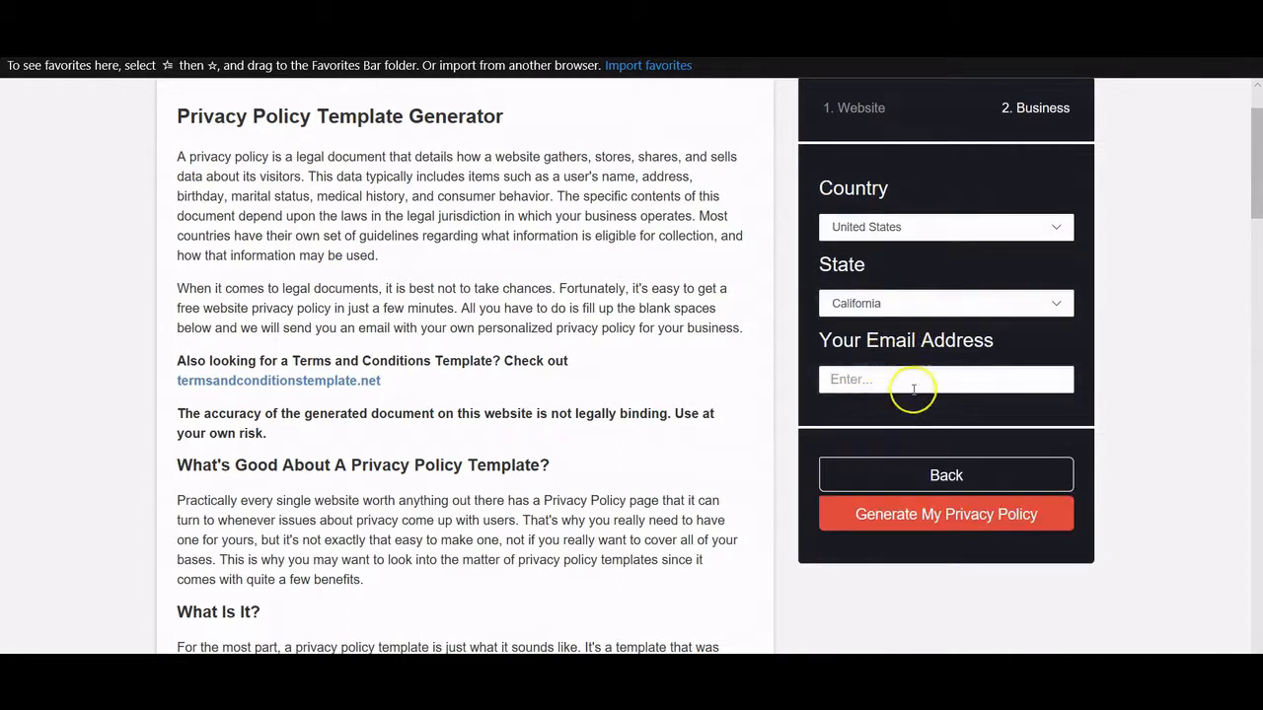
pyautogui.click(904, 385)
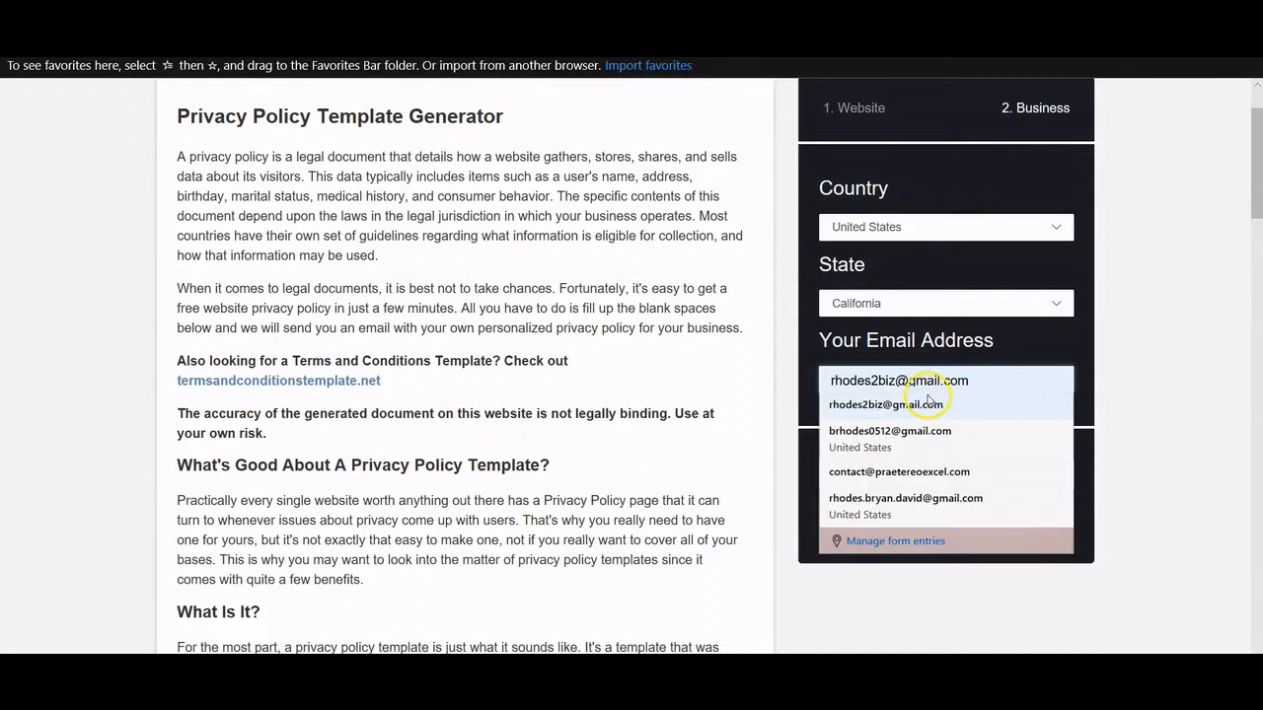
pyautogui.click(906, 363)
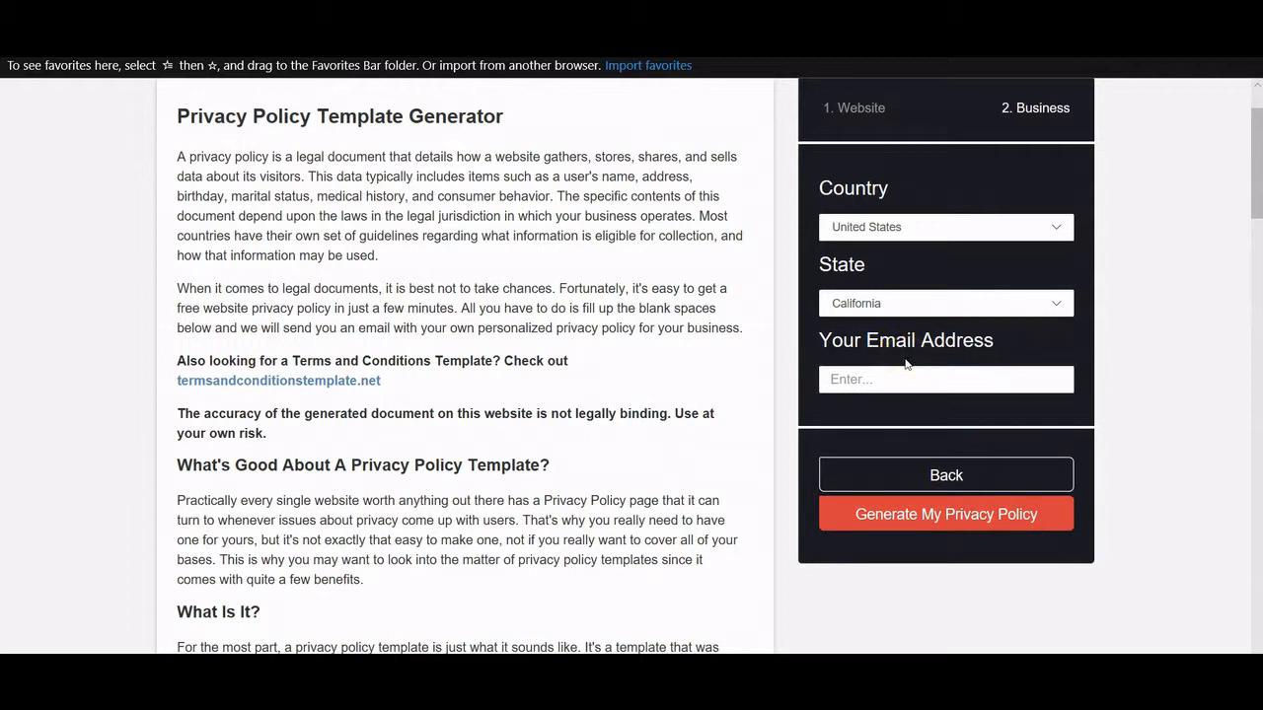
# Fill in the contact email address and generate the privacy policy.
pyautogui.click(902, 381)
pyautogui.click(888, 404)
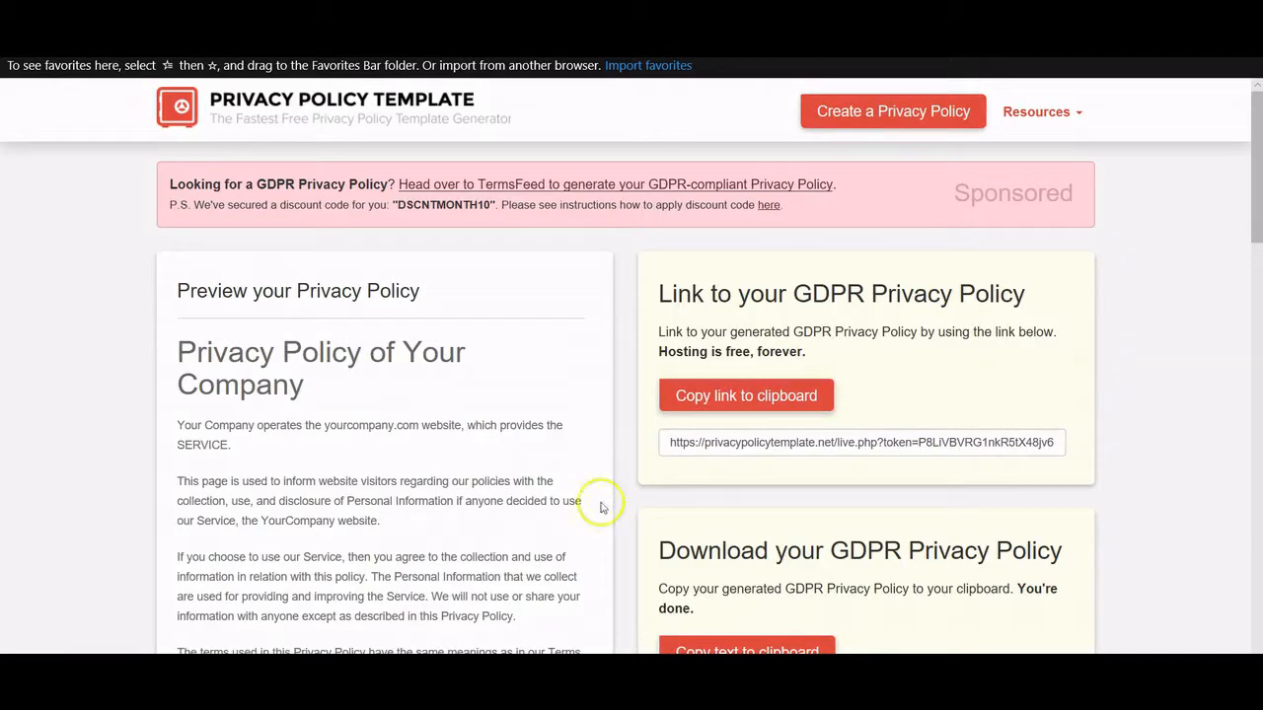
# Examine the generated privacy policy preview along with its hosted link and HTML text options.
pyautogui.scroll(-1, 276, 480)
pyautogui.scroll(-1, 268, 469)
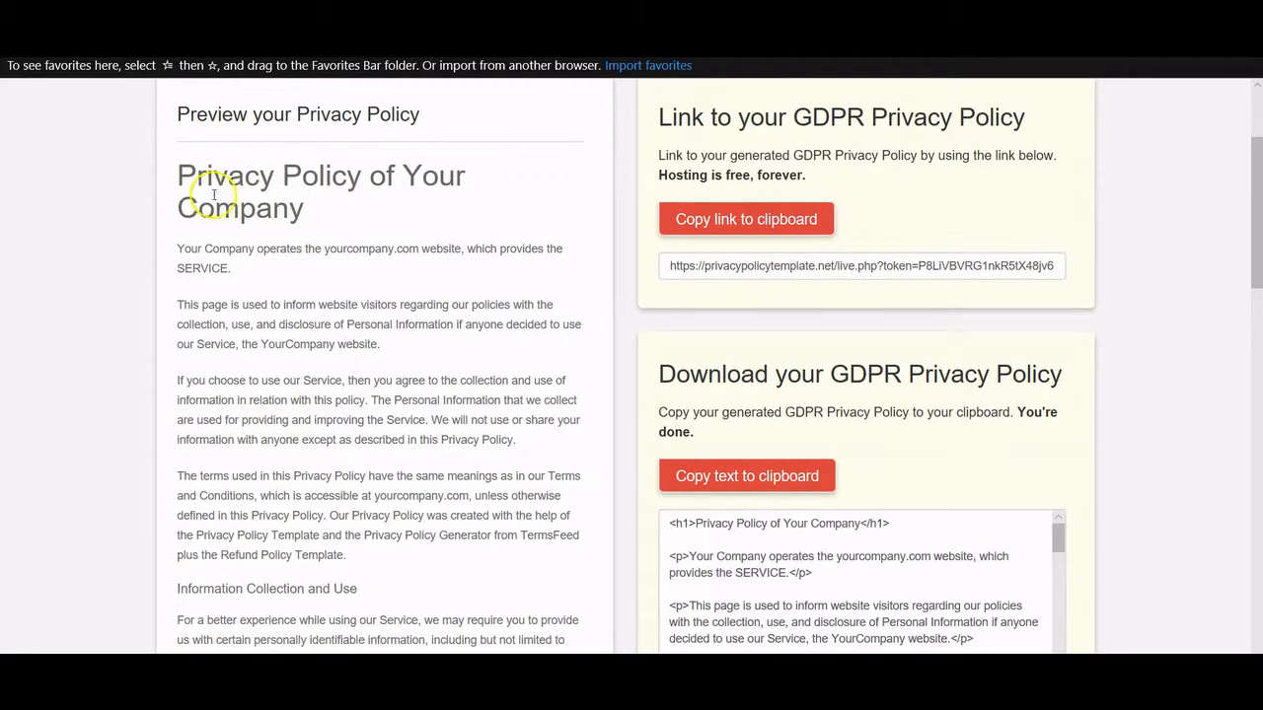
pyautogui.click(827, 221)
pyautogui.doubleClick(854, 118)
pyautogui.click(1012, 123)
pyautogui.scroll(-2, 860, 445)
pyautogui.scroll(-3, 1095, 449)
pyautogui.scroll(2, 837, 332)
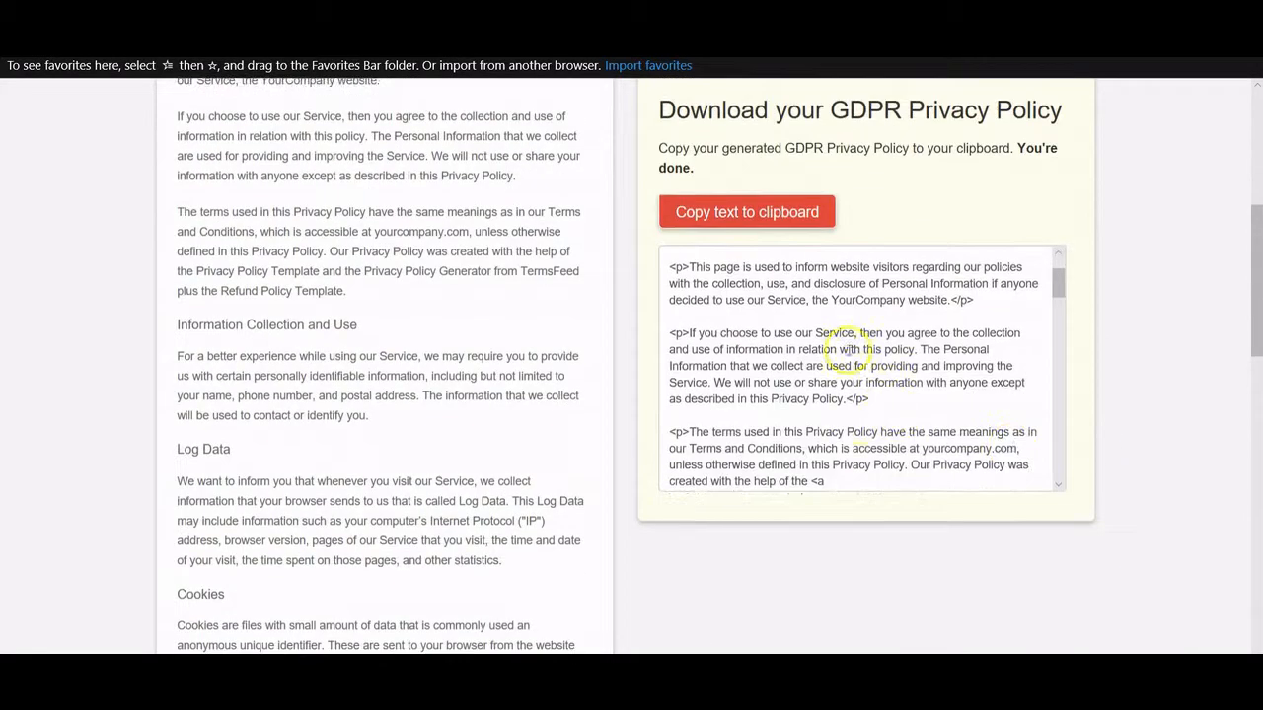
pyautogui.scroll(5, 408, 414)
pyautogui.scroll(-2, 336, 411)
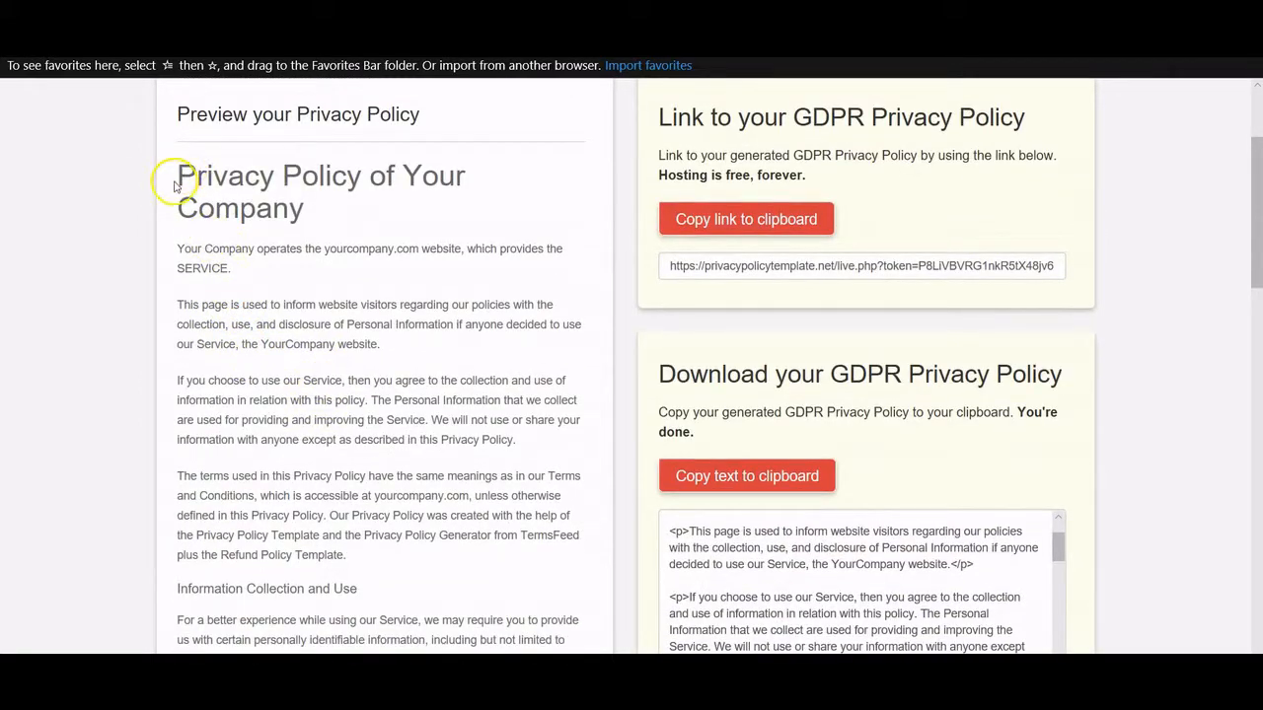
# Copy the full previewed privacy policy, from the "Privacy Policy of Your Company" title through the Contact Us section.
pyautogui.moveTo(179, 174); pyautogui.dragTo(355, 544)
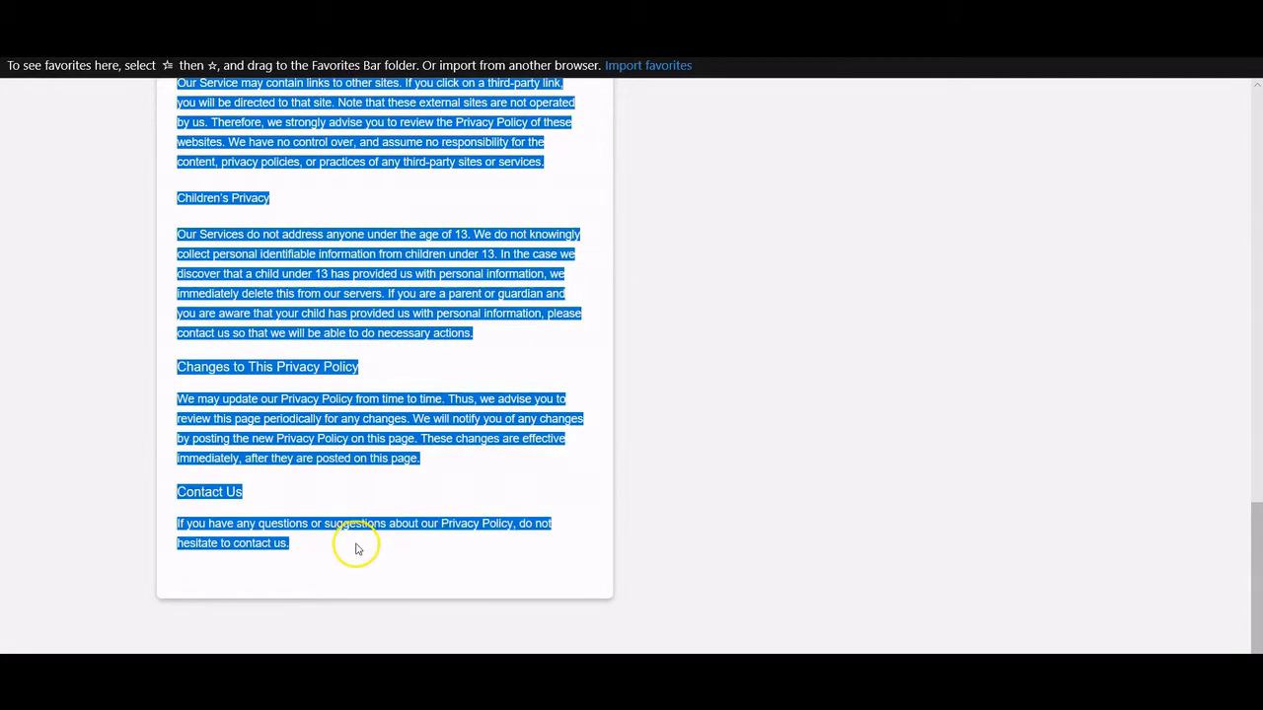
pyautogui.scroll(9, 374, 502)
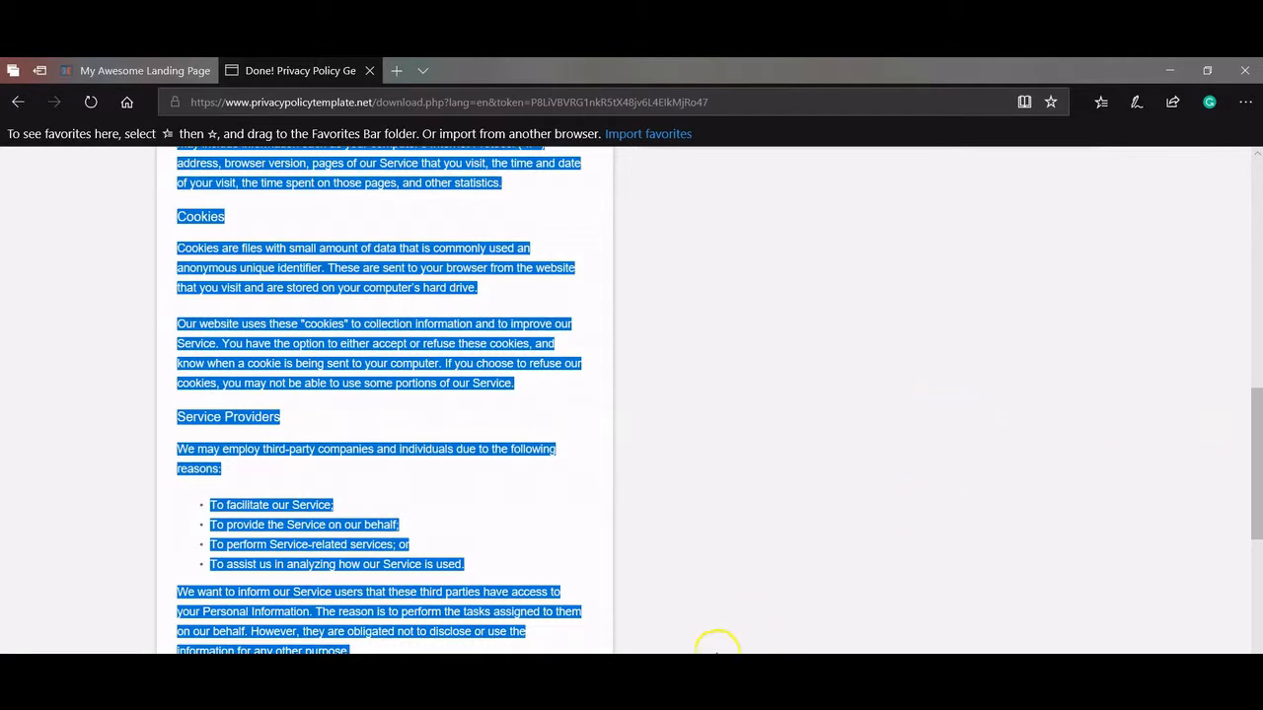
pyautogui.click(937, 393)
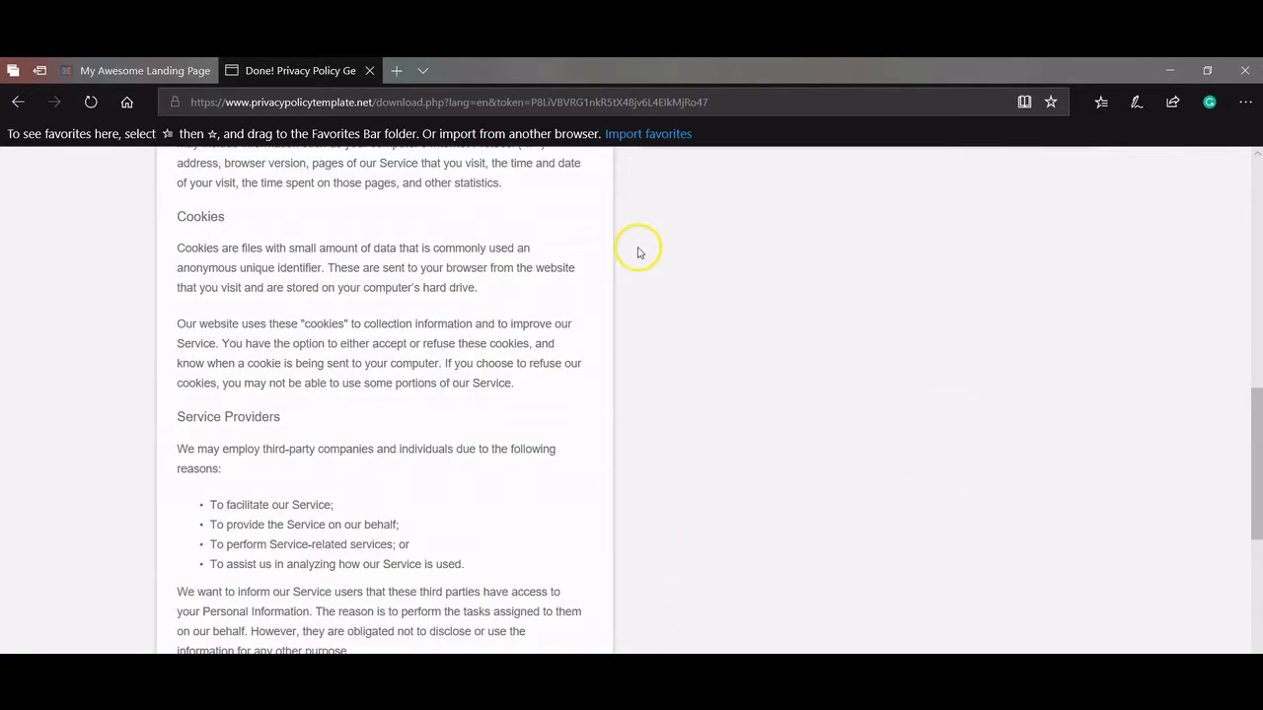
pyautogui.moveTo(771, 534); pyautogui.dragTo(789, 614)
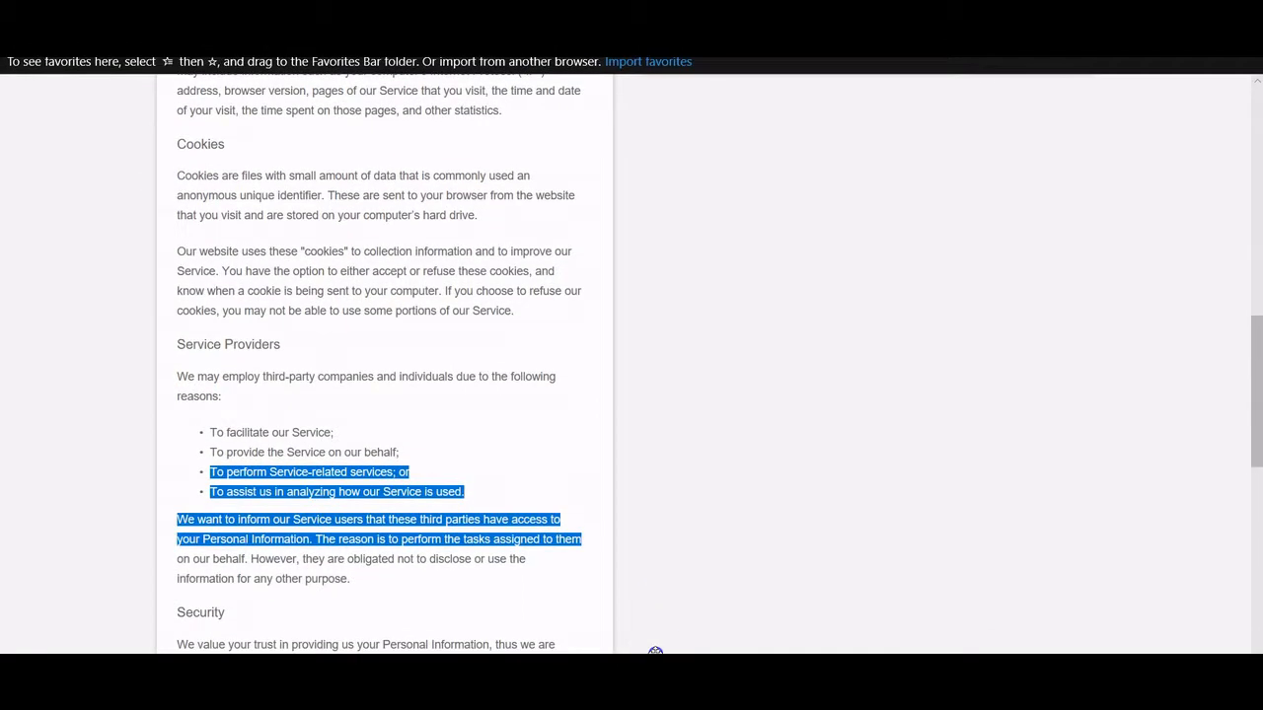
pyautogui.click(655, 652)
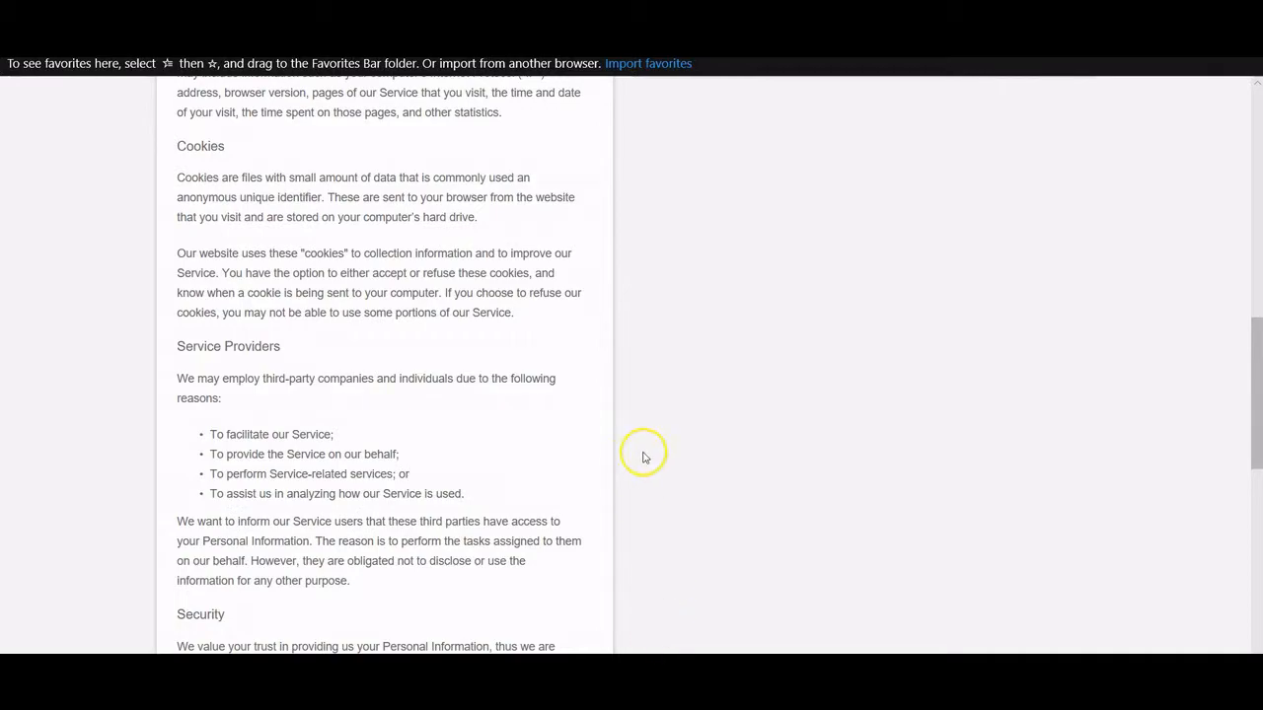
pyautogui.scroll(-2, 466, 436)
pyautogui.scroll(10, 466, 436)
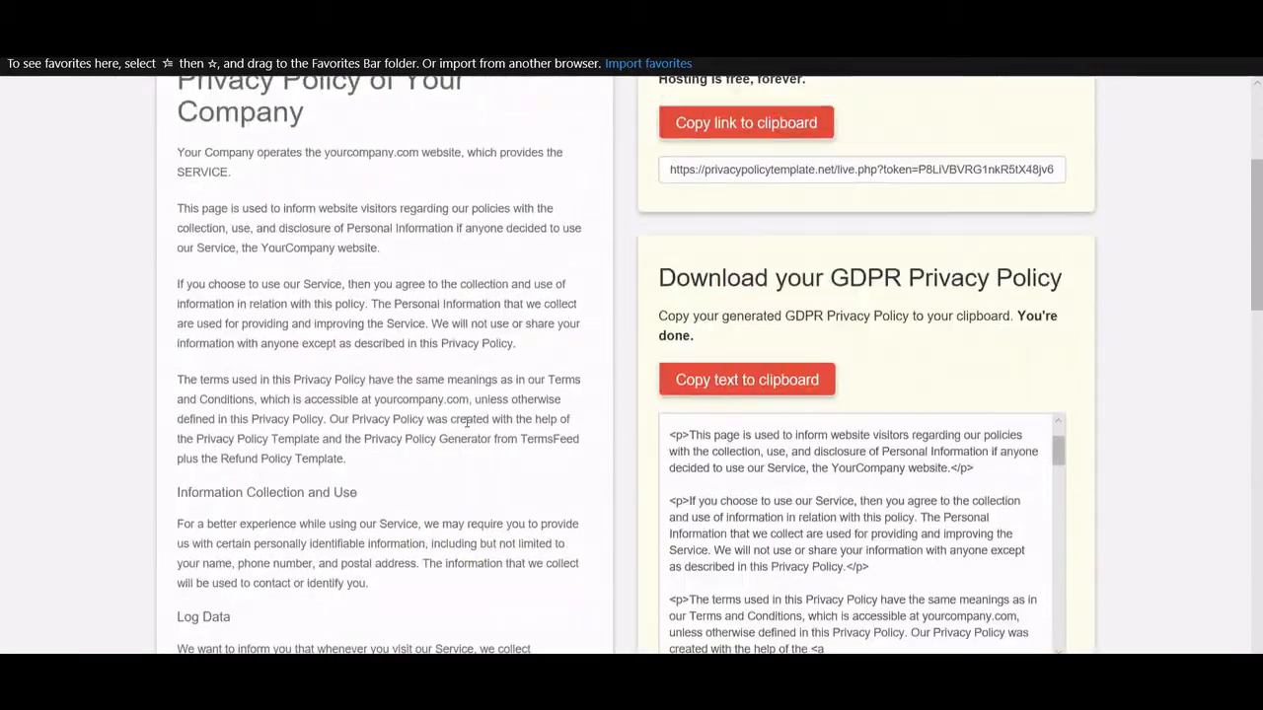
pyautogui.scroll(-2, 470, 427)
pyautogui.scroll(-5, 469, 428)
pyautogui.scroll(4, 468, 428)
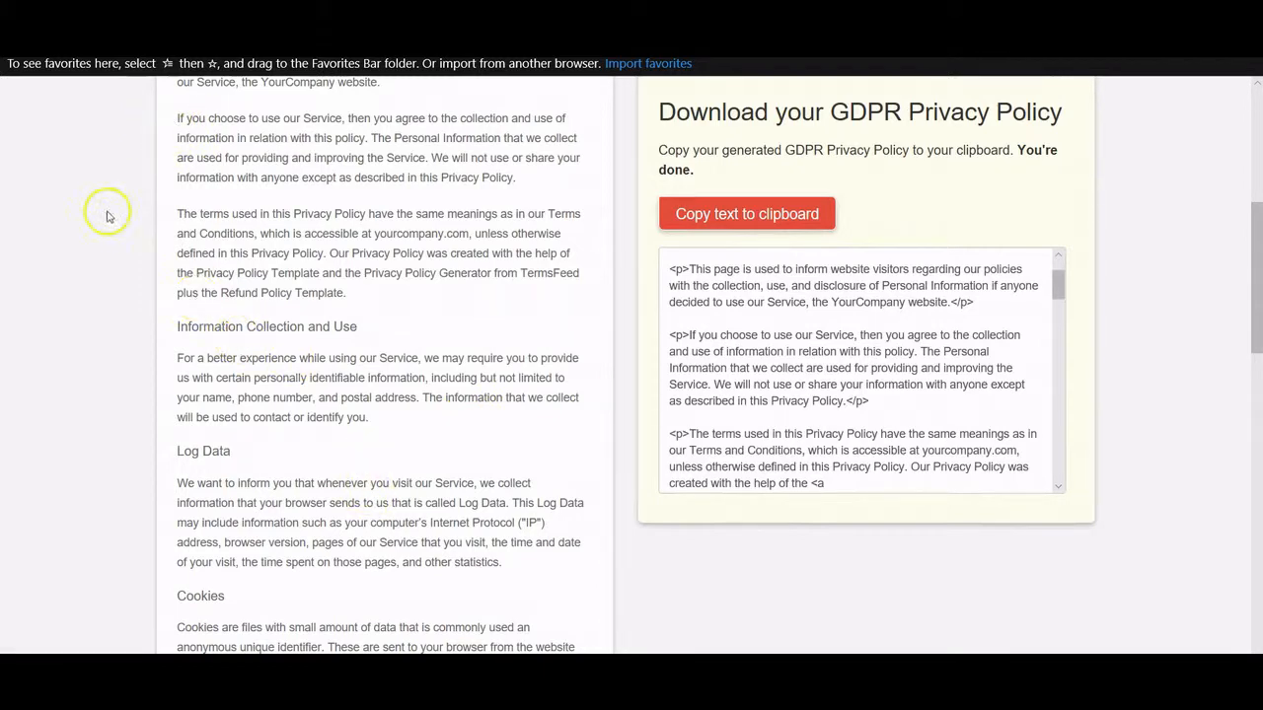
pyautogui.scroll(3, 304, 321)
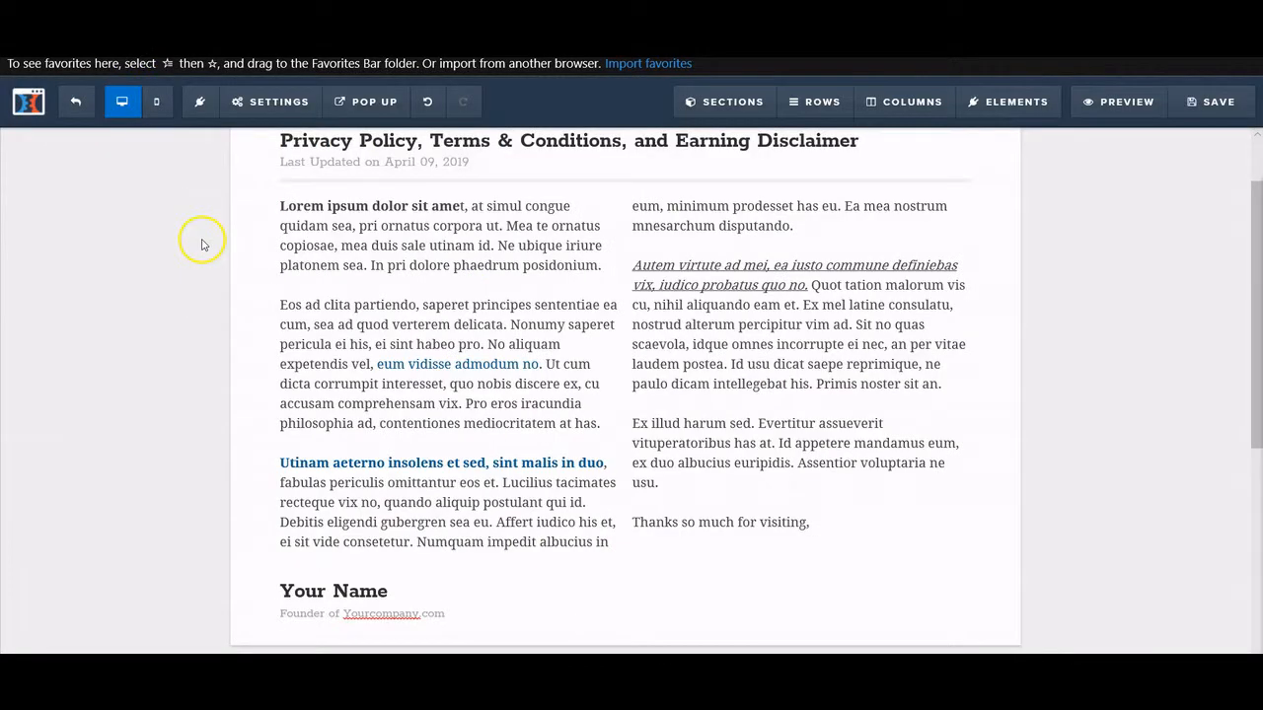
# Switch back to the ClickFunnels page editor and delete the two-column placeholder text block above "Your Name".
pyautogui.click(564, 293)
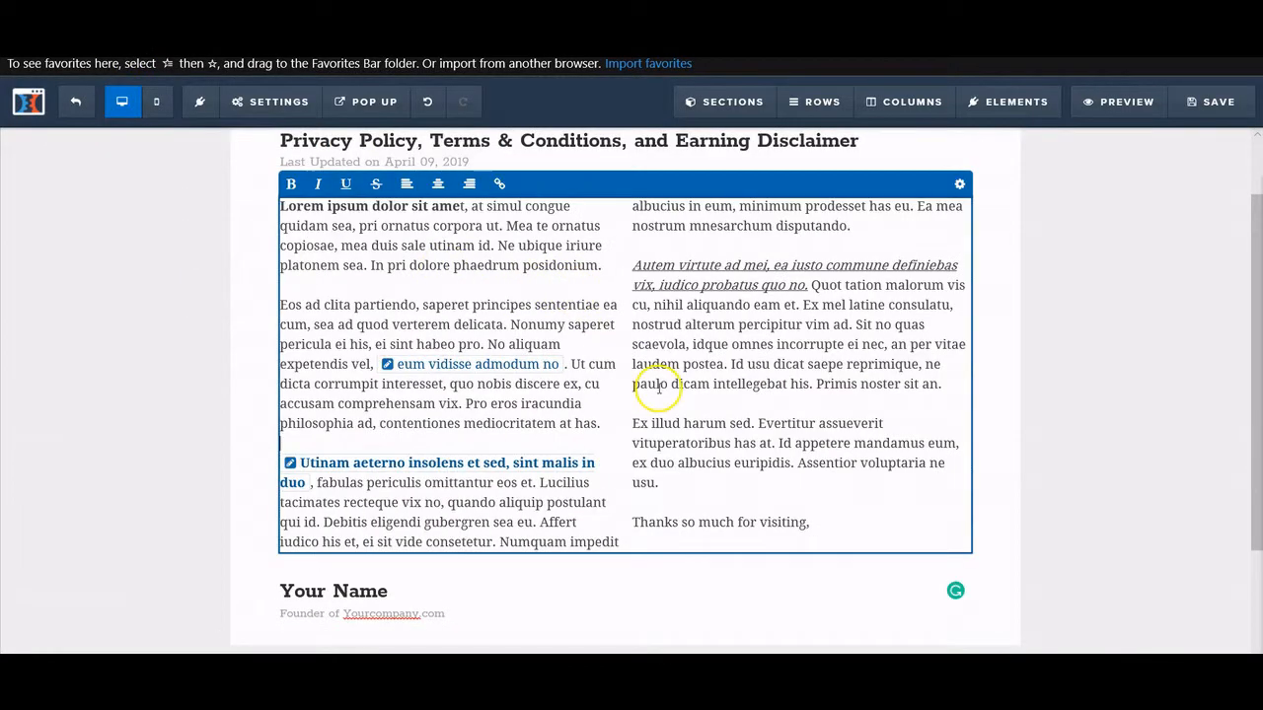
pyautogui.click(774, 522)
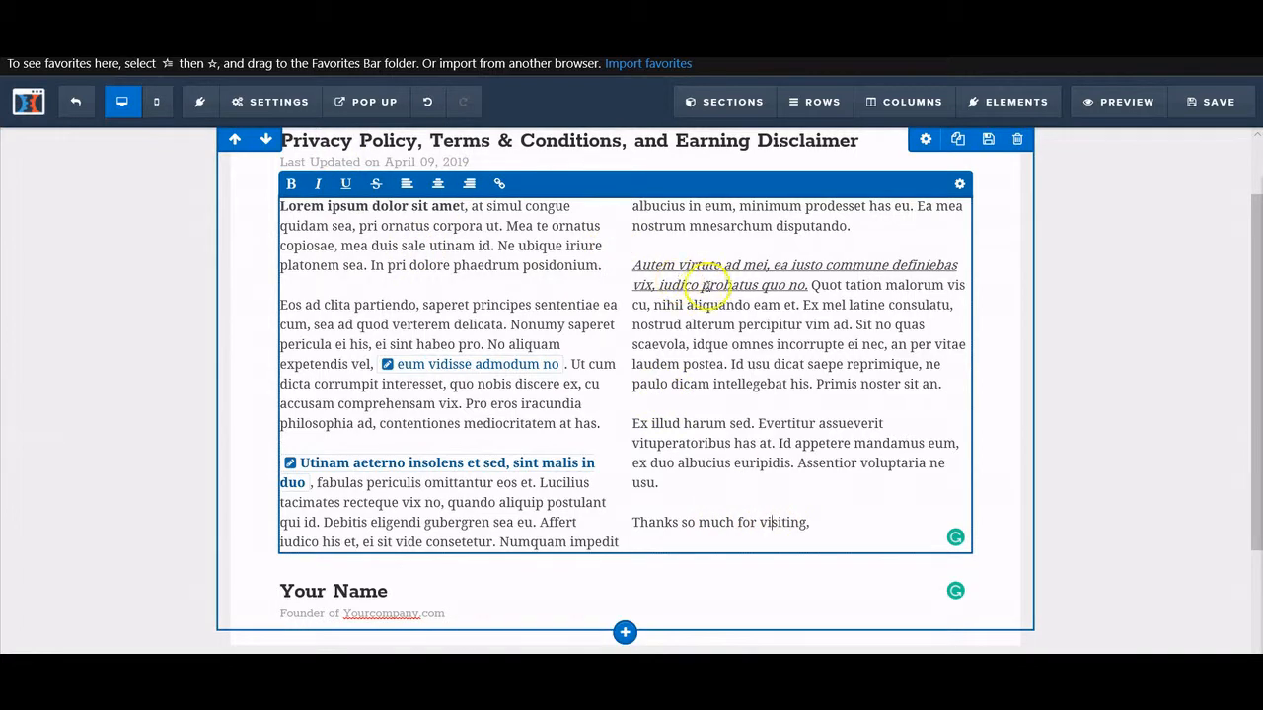
pyautogui.click(983, 302)
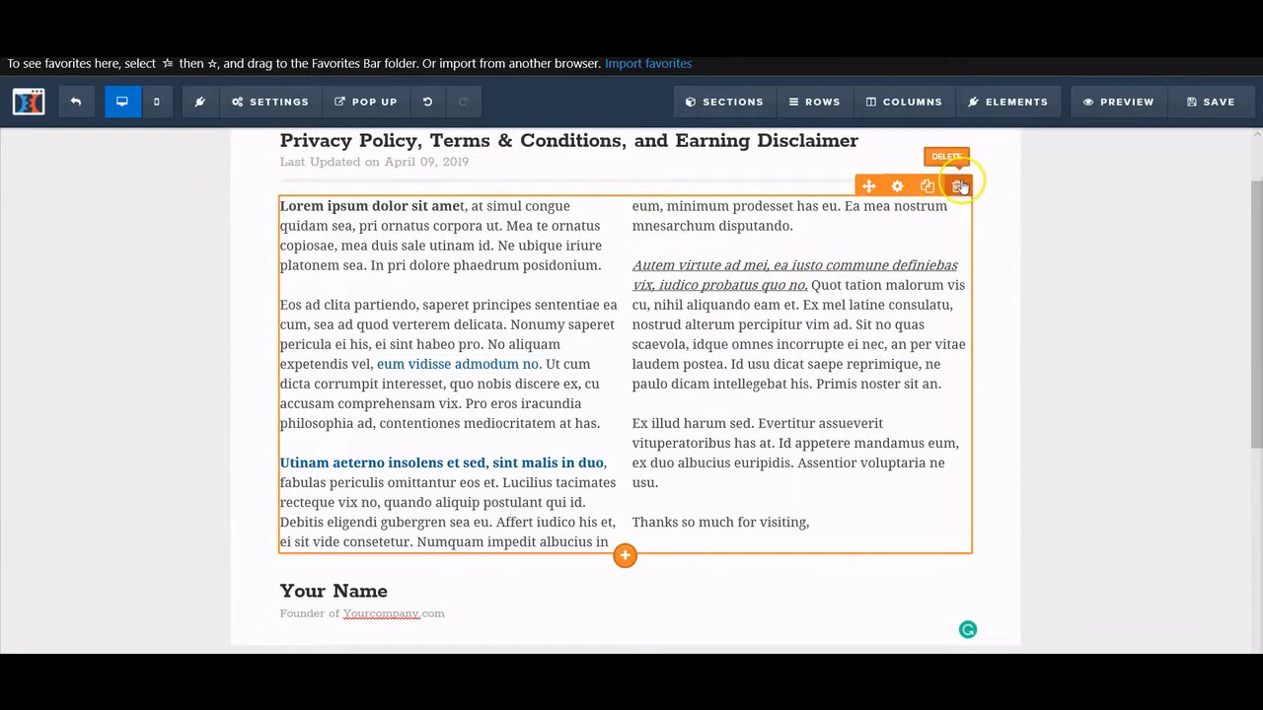
pyautogui.click(957, 186)
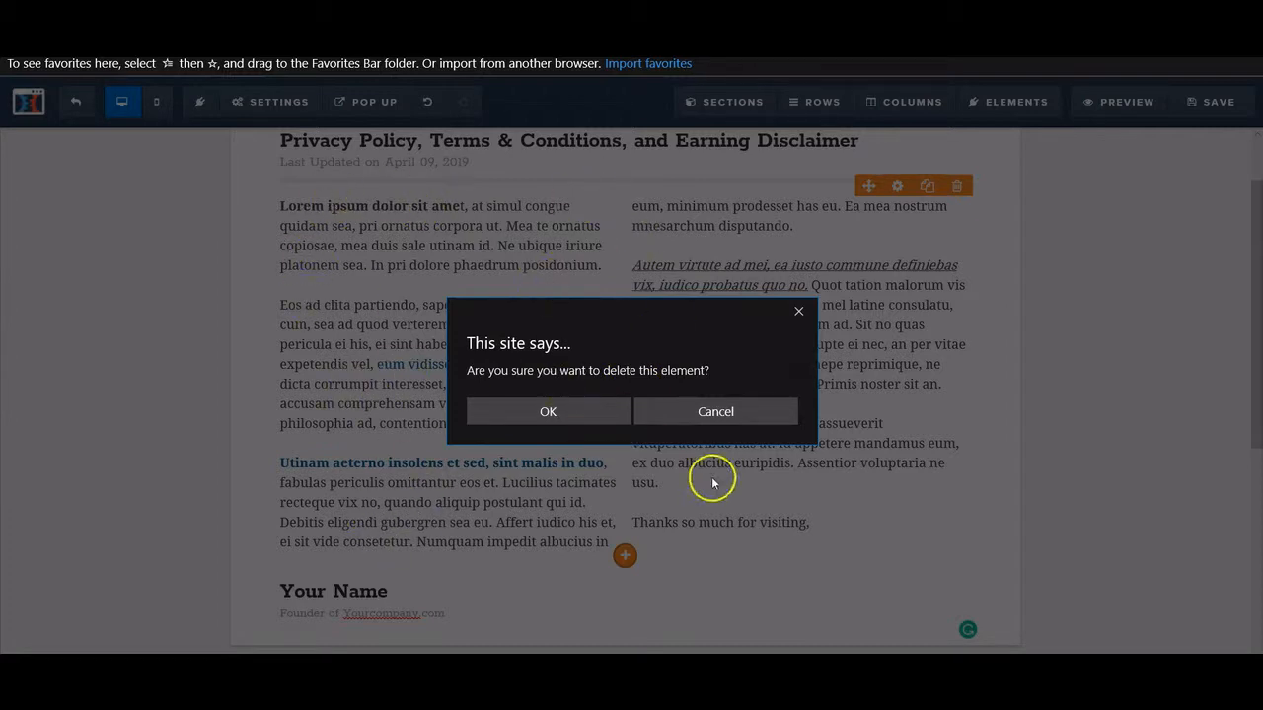
pyautogui.click(526, 412)
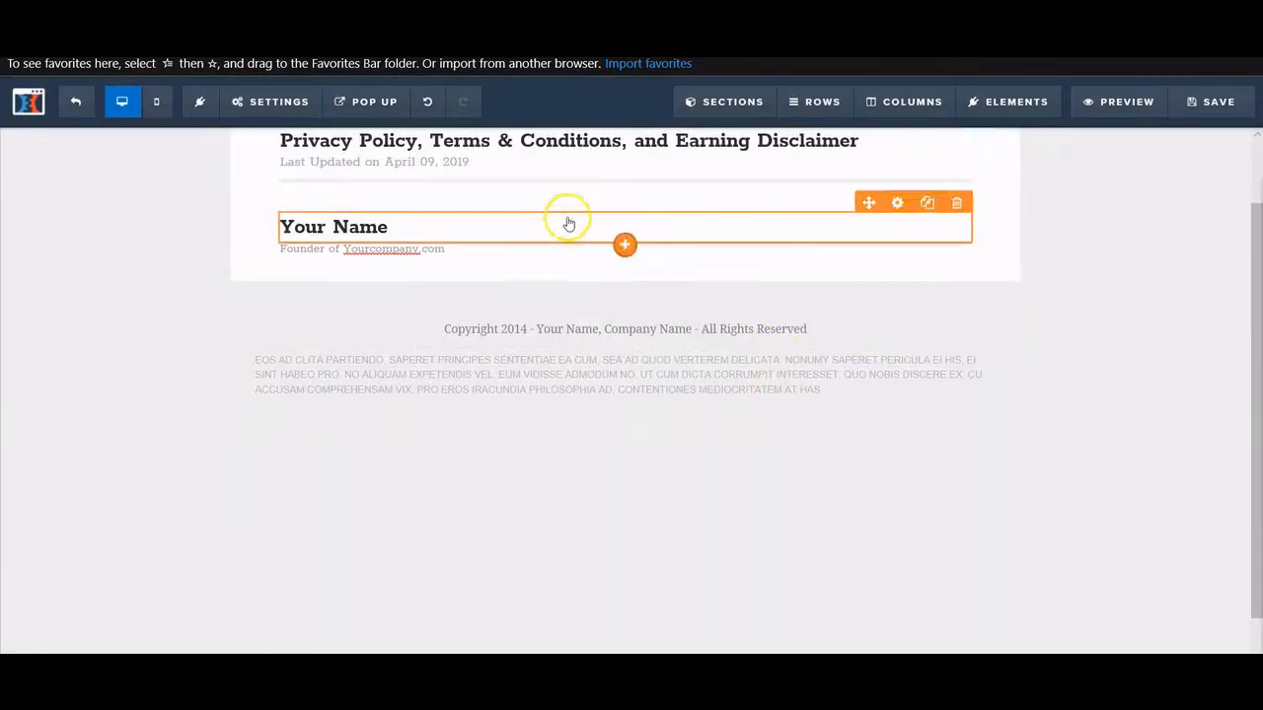
# Add a paragraph element directly below the divider under the "Privacy Policy, Terms & Conditions, and Earning Disclaimer" heading.
pyautogui.click(626, 190)
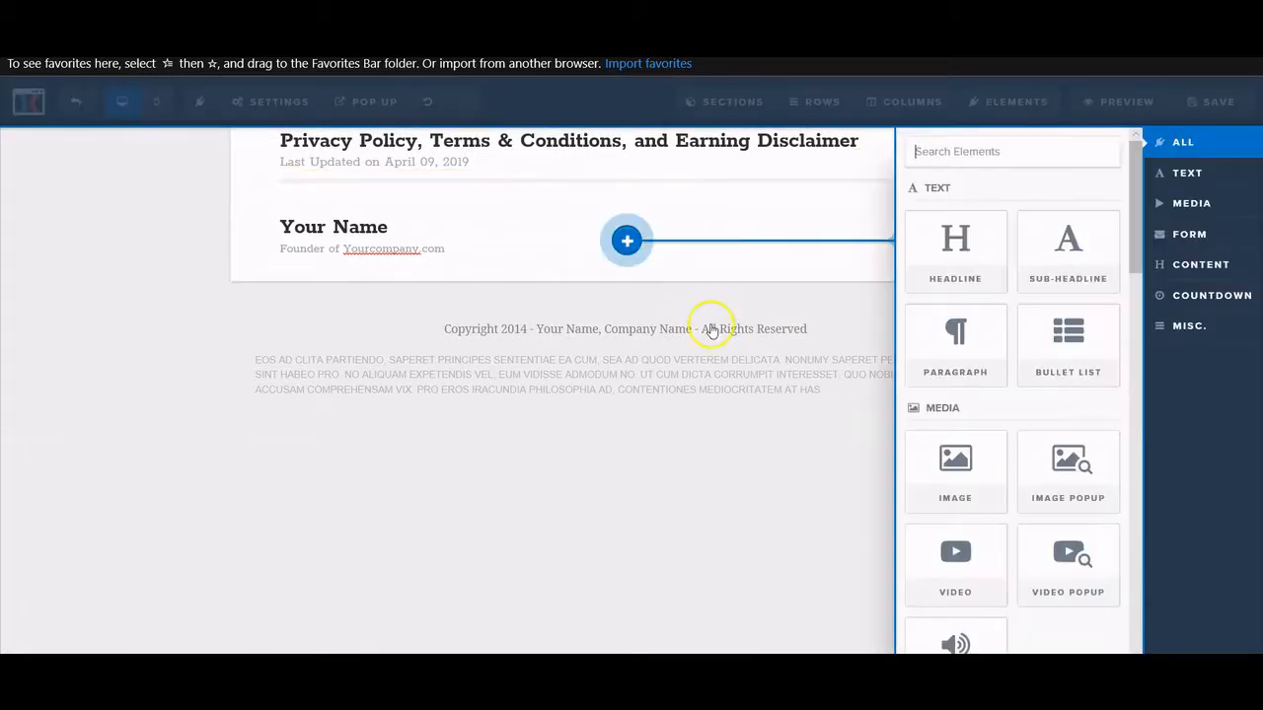
pyautogui.click(977, 330)
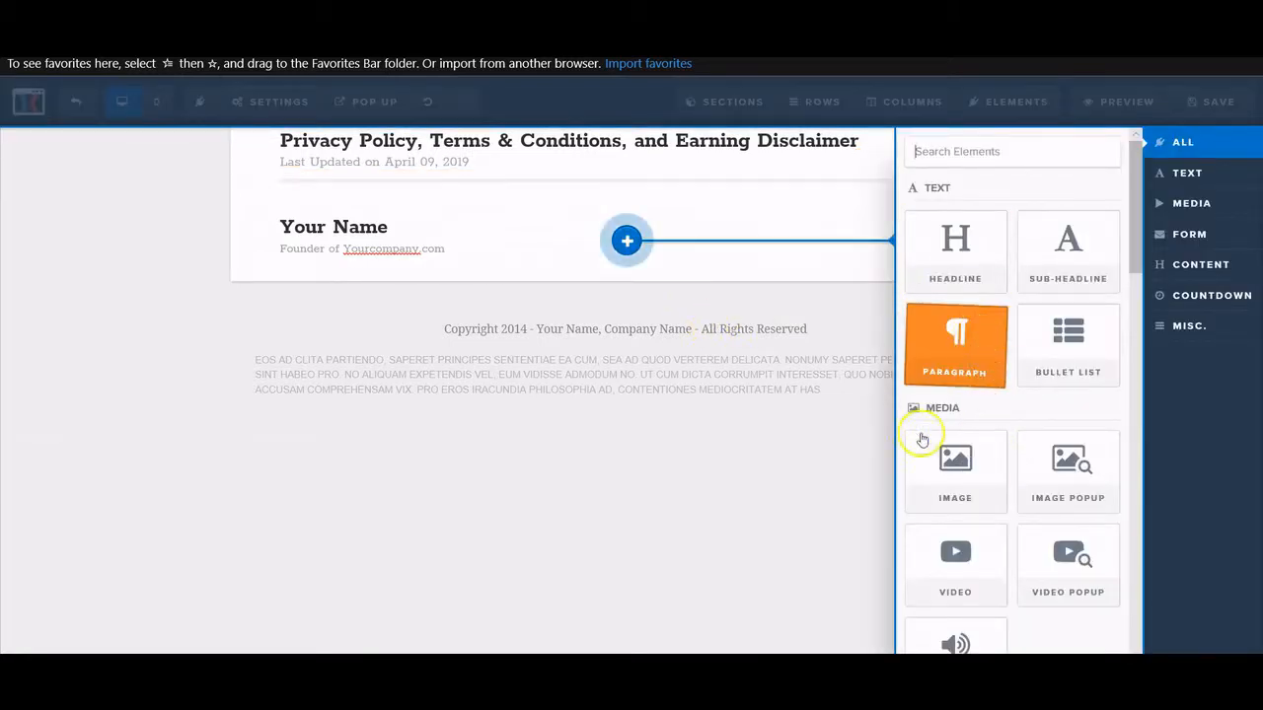
pyautogui.scroll(1, 628, 351)
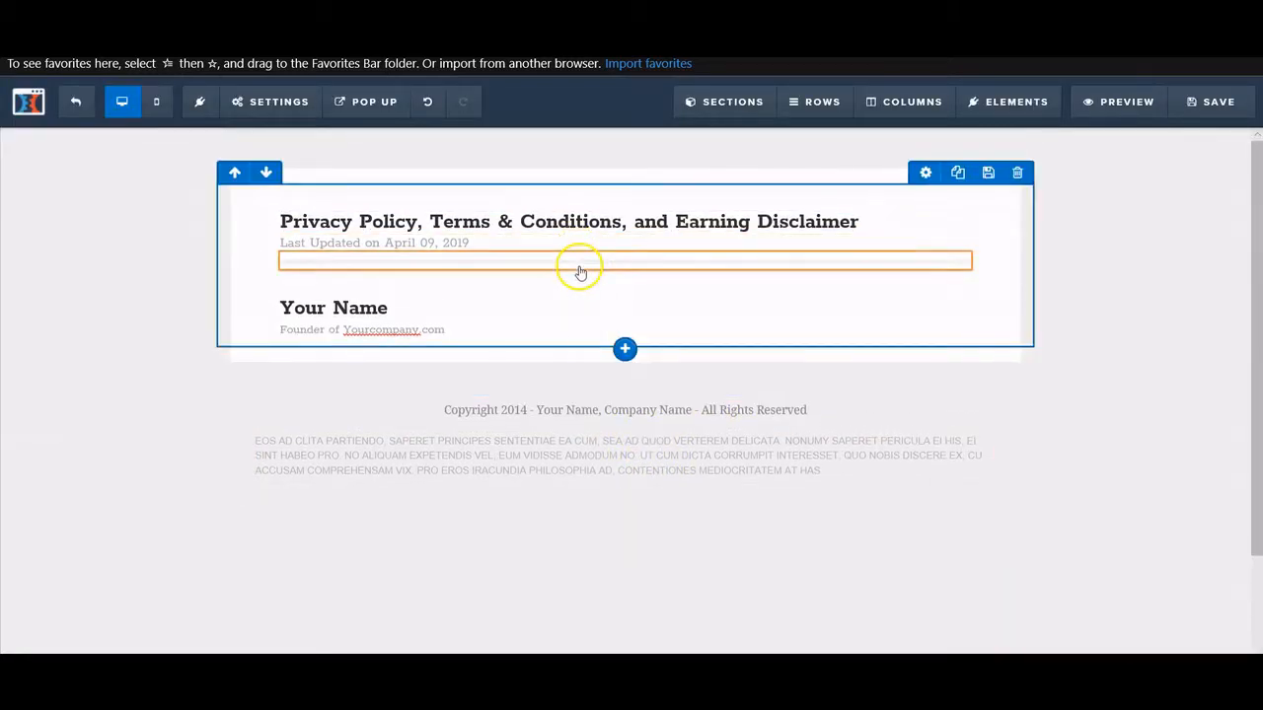
pyautogui.click(632, 273)
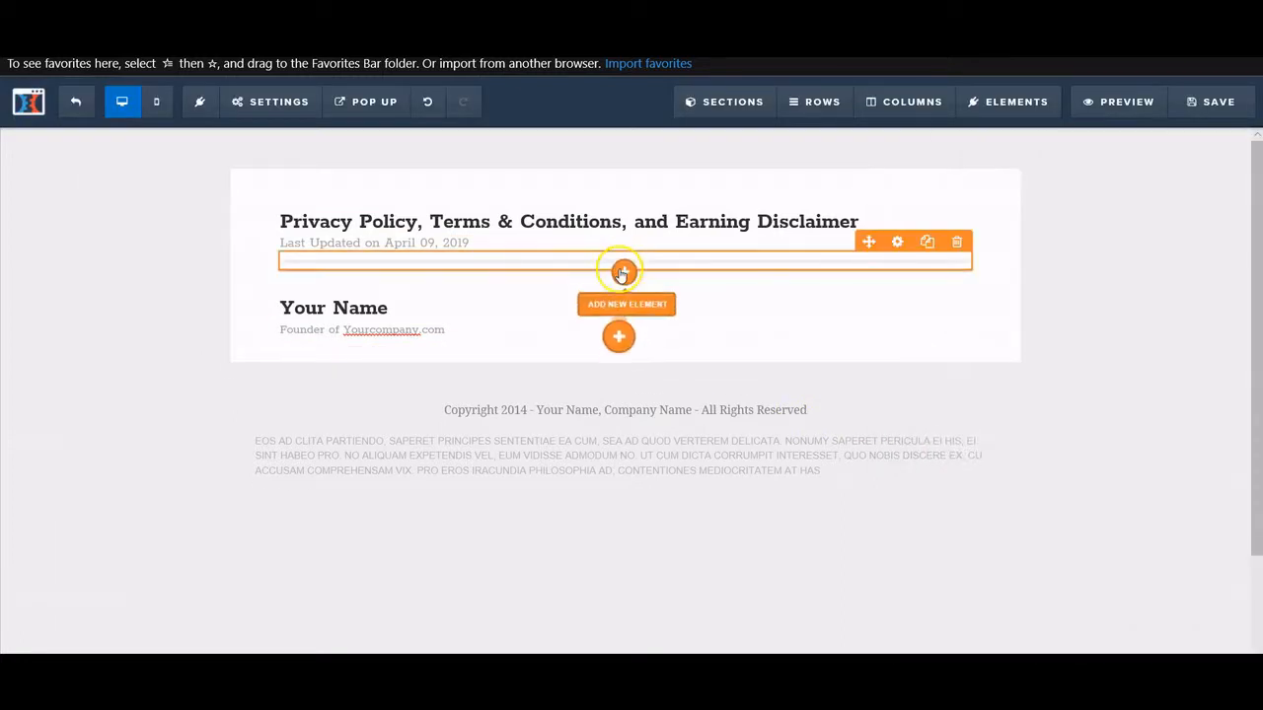
pyautogui.moveTo(582, 269); pyautogui.dragTo(582, 276)
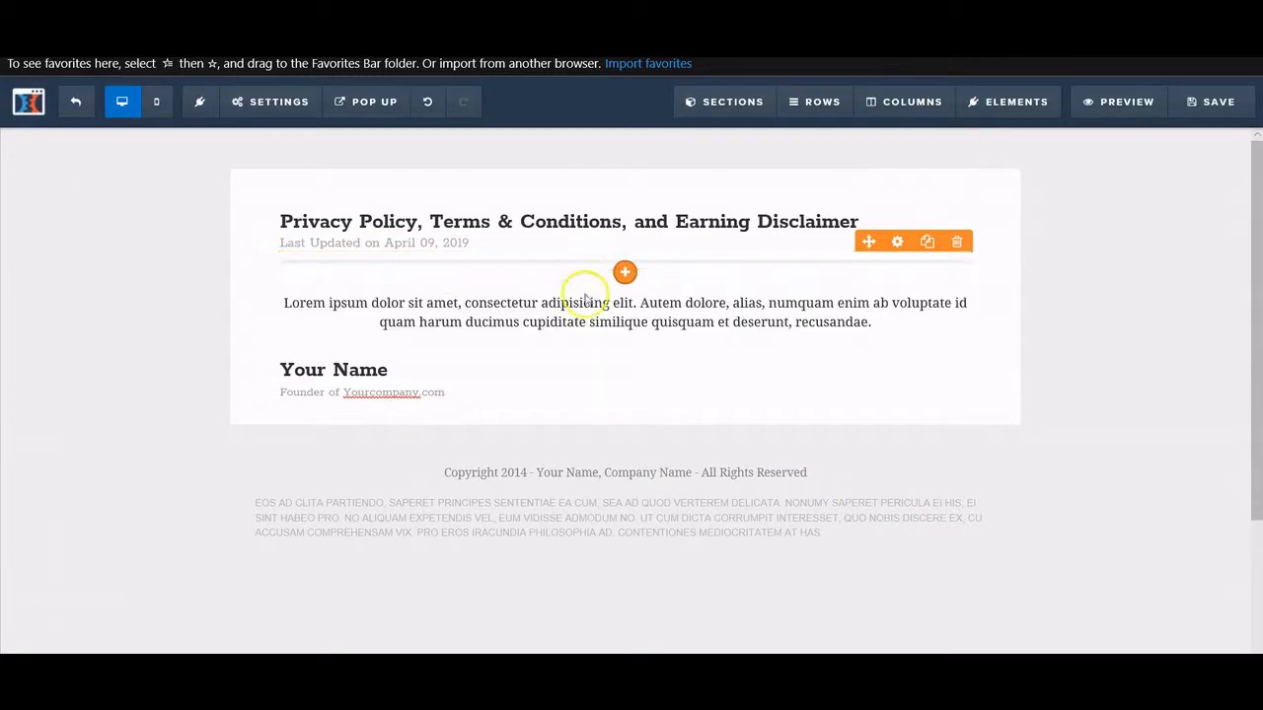
# Replace the new paragraph's placeholder text with the copied privacy policy.
pyautogui.click(872, 311)
pyautogui.hotkey('ctrl', 'a')
pyautogui.hotkey('ctrl', 'v')
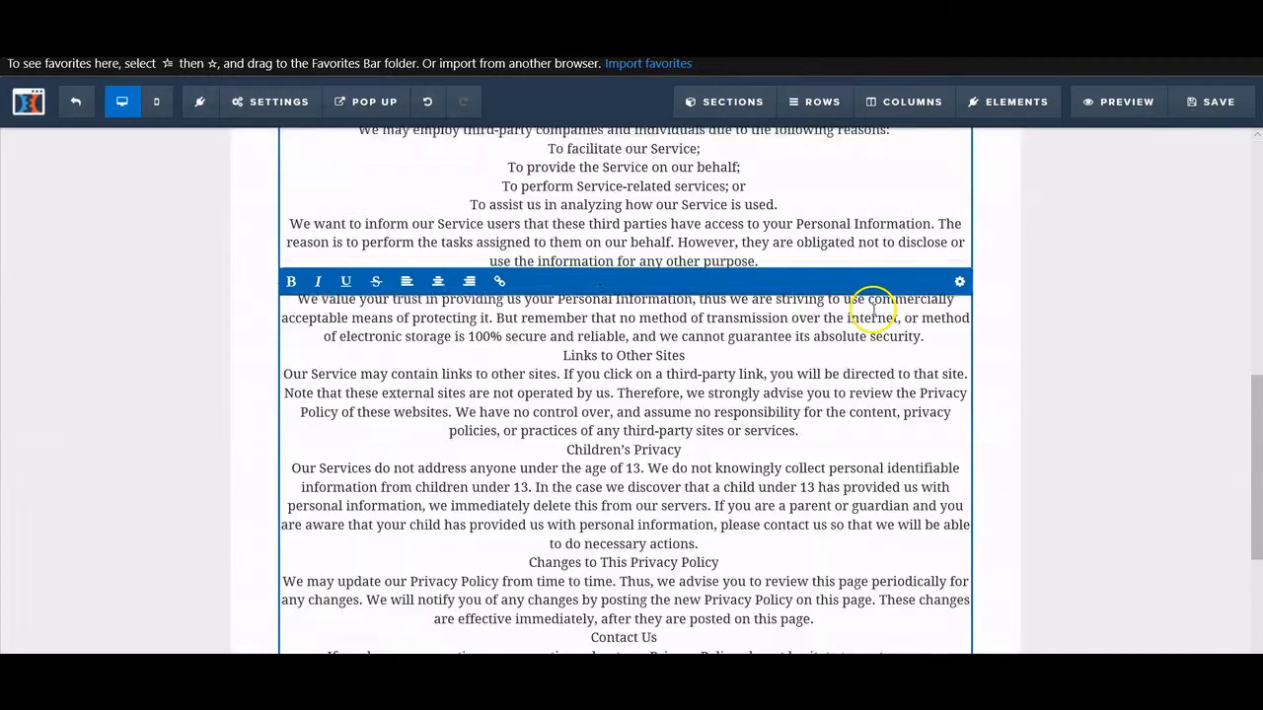
pyautogui.scroll(10, 818, 375)
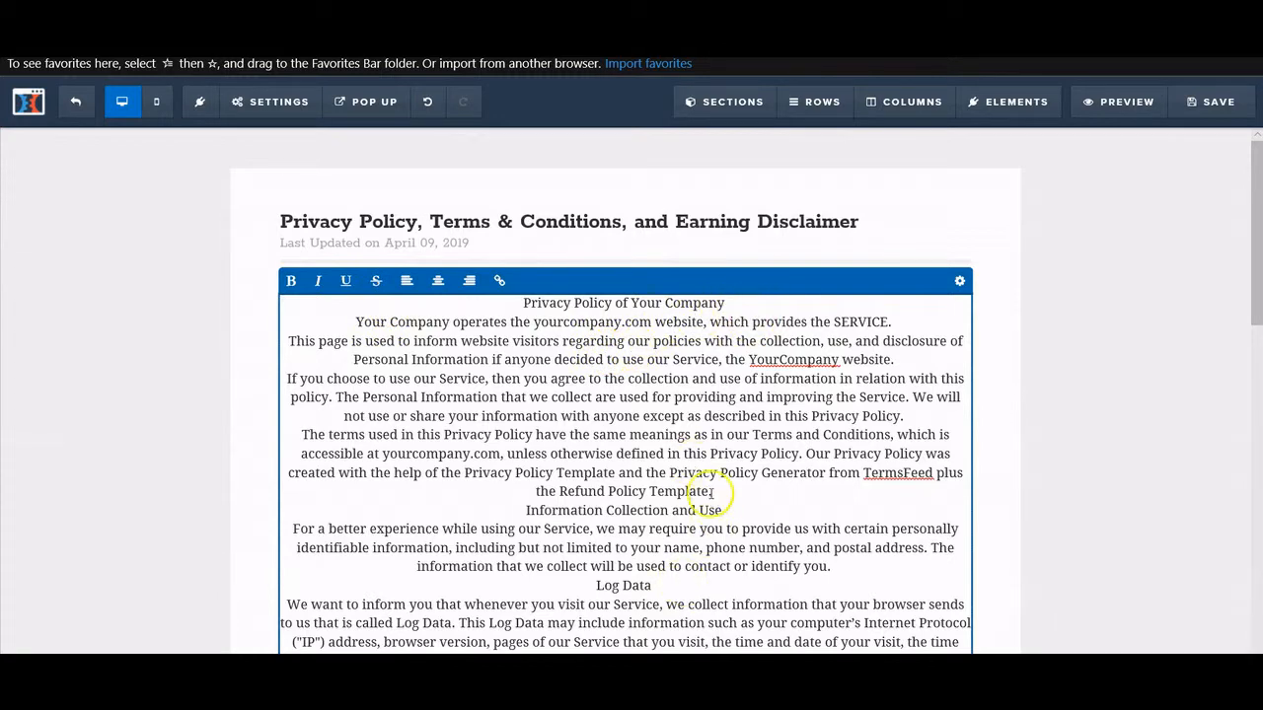
# Insert blank lines below the policy title and around the "Information Collection and Use" and "Log Data" headings.
pyautogui.press('Return')
pyautogui.click(736, 513)
pyautogui.press('Return')
pyautogui.click(735, 546)
pyautogui.press('Return')
pyautogui.scroll(-3, 733, 552)
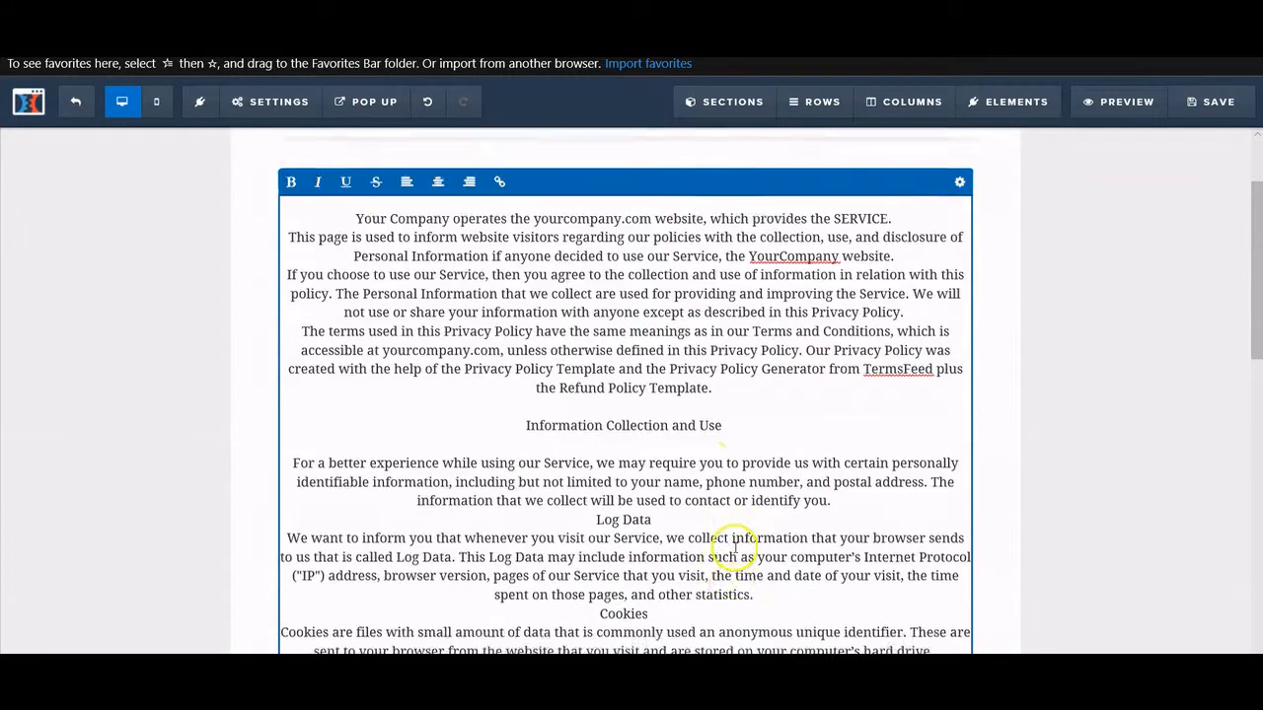
pyautogui.click(858, 464)
pyautogui.press('Return')
pyautogui.click(711, 502)
pyautogui.press('Return')
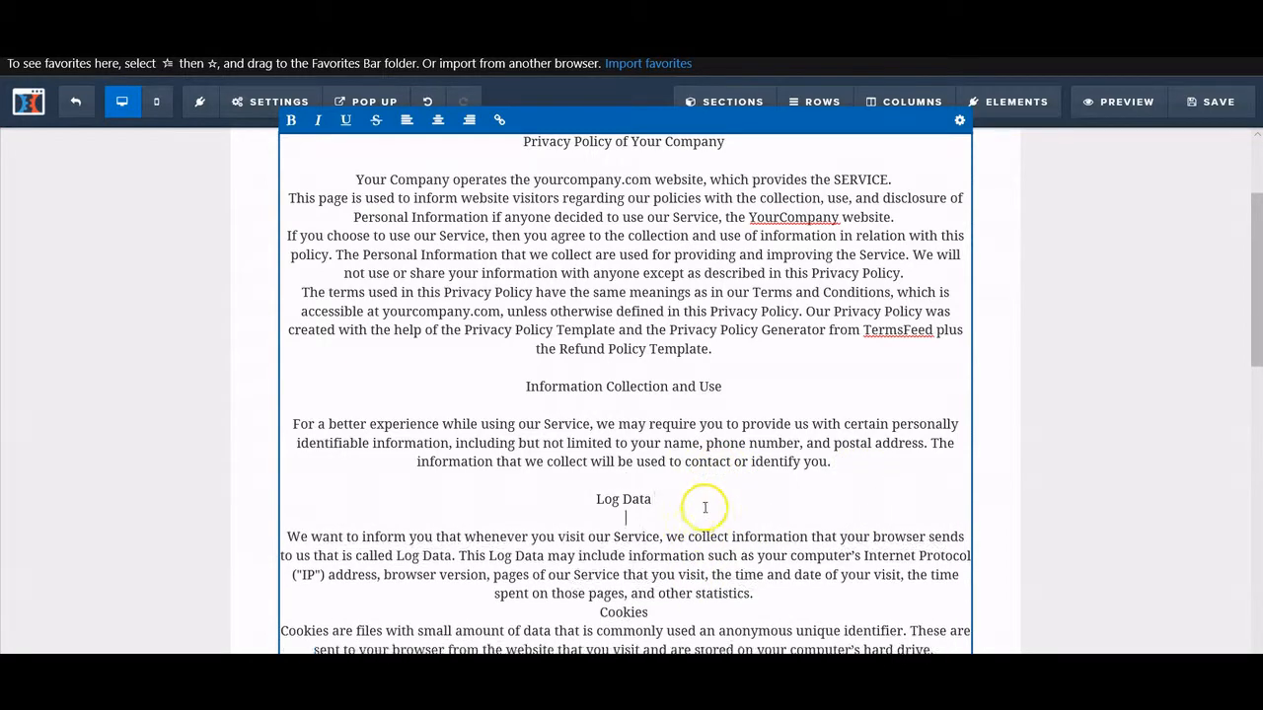
# Insert blank lines below the "Cookies" heading and around the "Service Providers" heading, and check the rest of the policy.
pyautogui.scroll(-3, 677, 462)
pyautogui.click(690, 455)
pyautogui.press('Return')
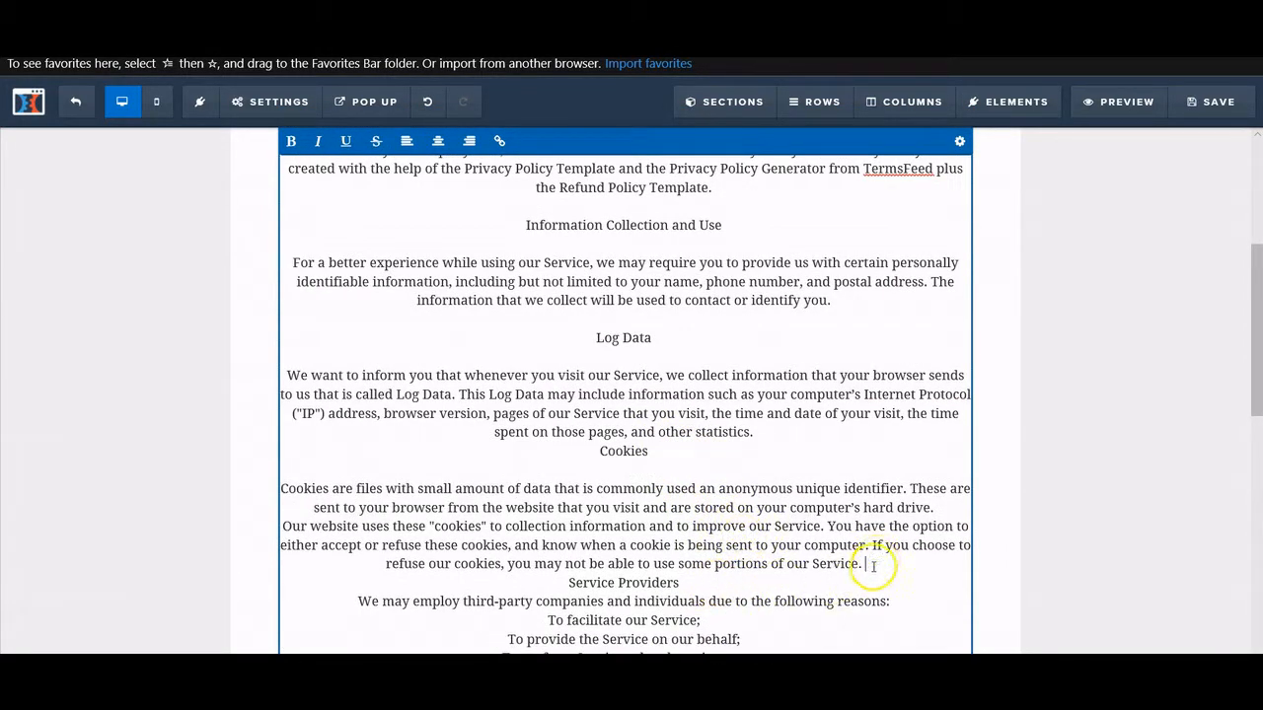
pyautogui.press('Return')
pyautogui.click(733, 600)
pyautogui.press('Return')
pyautogui.scroll(-8, 733, 598)
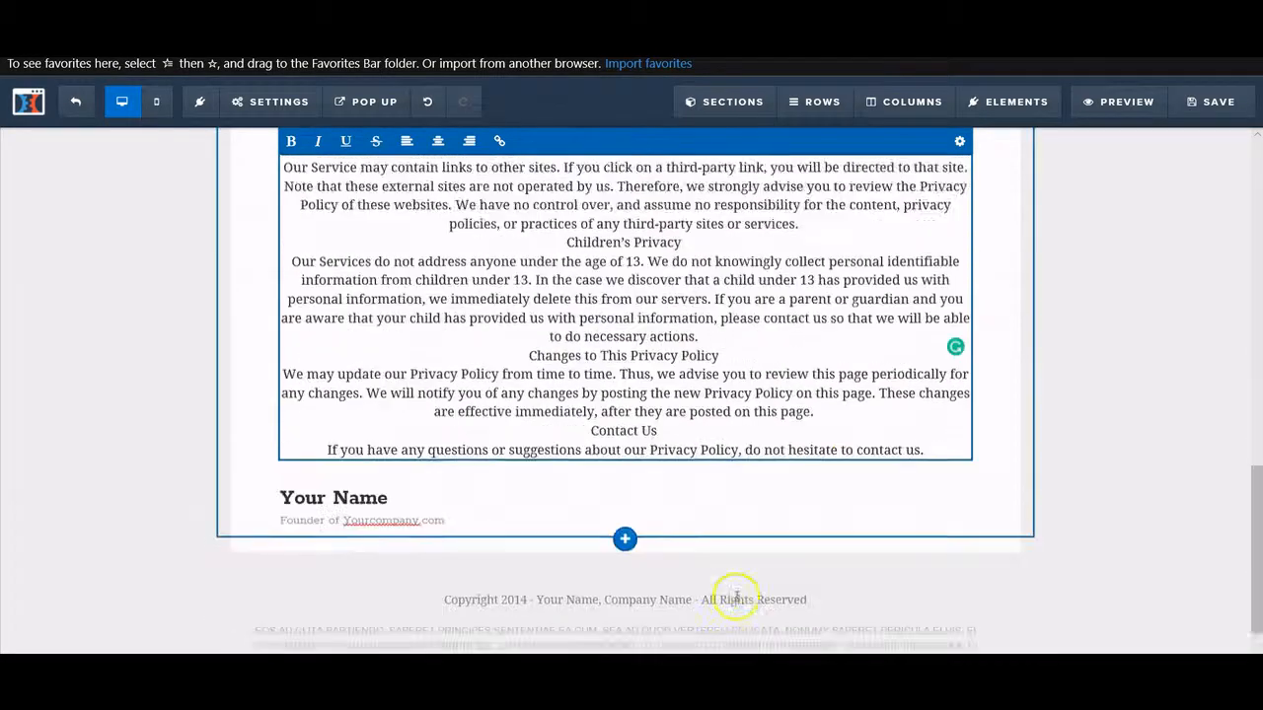
pyautogui.scroll(12, 733, 592)
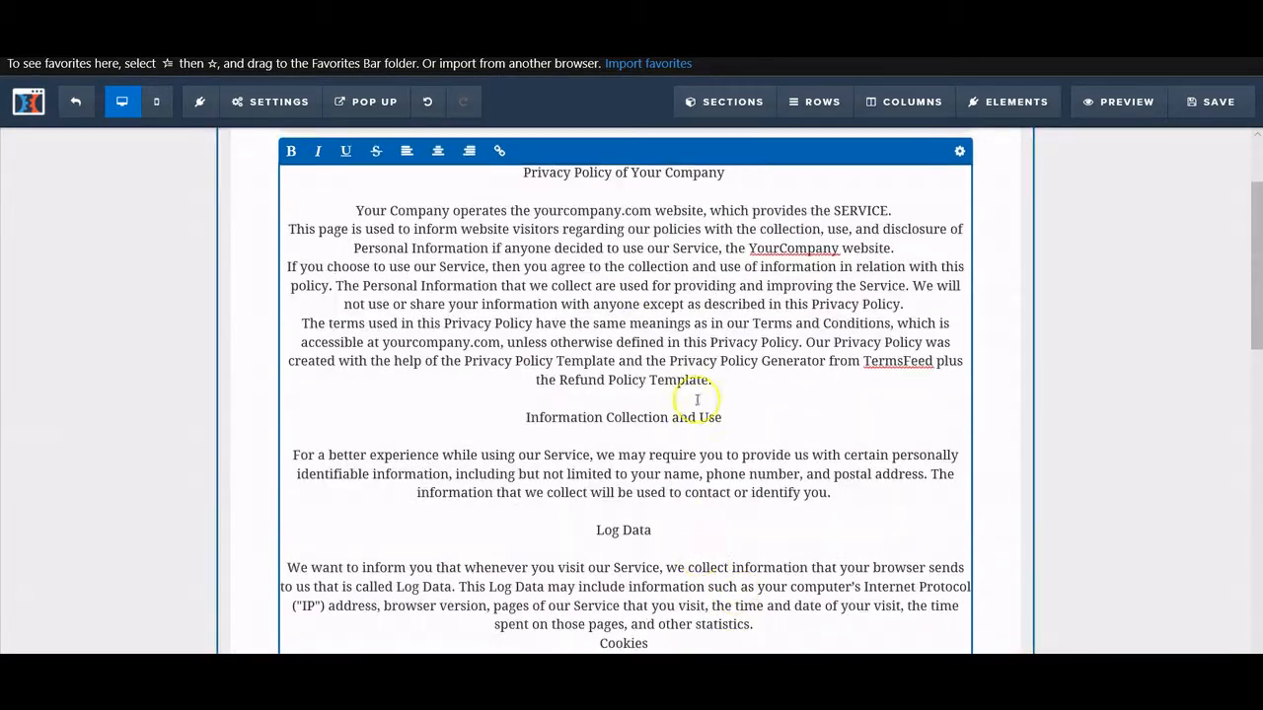
# Put quotation marks around "Your Company" in the policy's title line.
pyautogui.scroll(3, 697, 400)
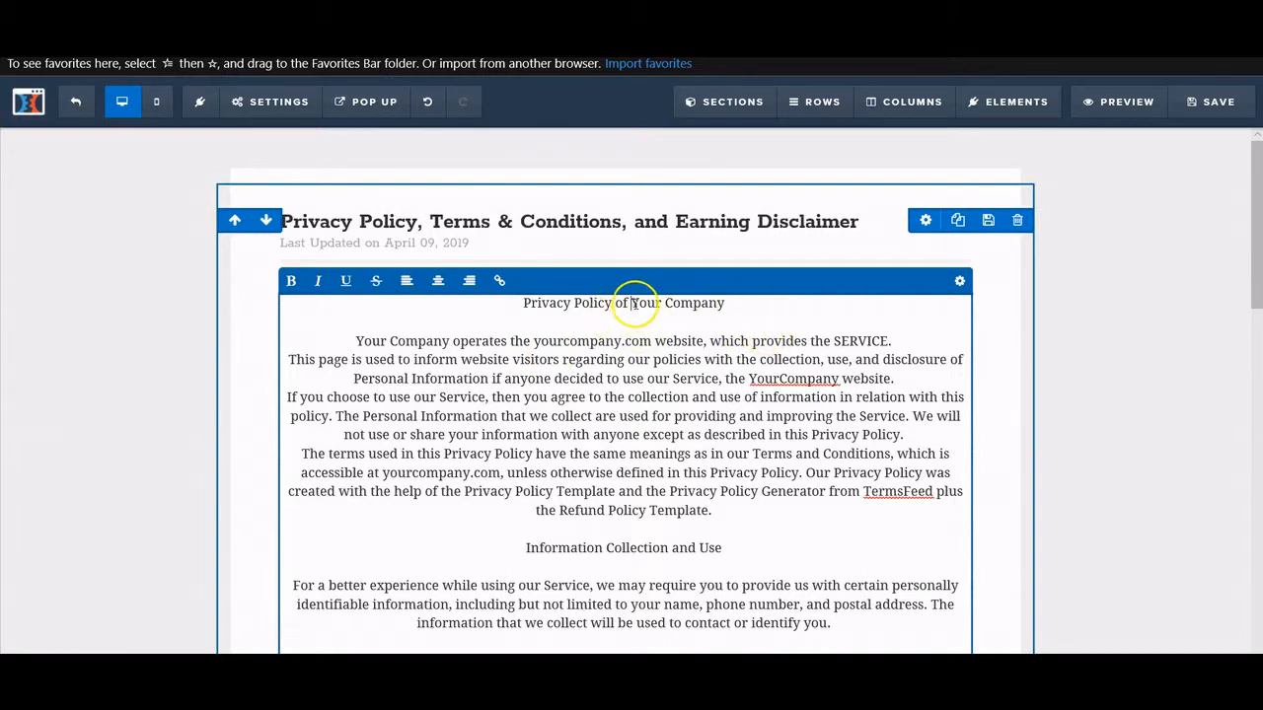
pyautogui.write('"')
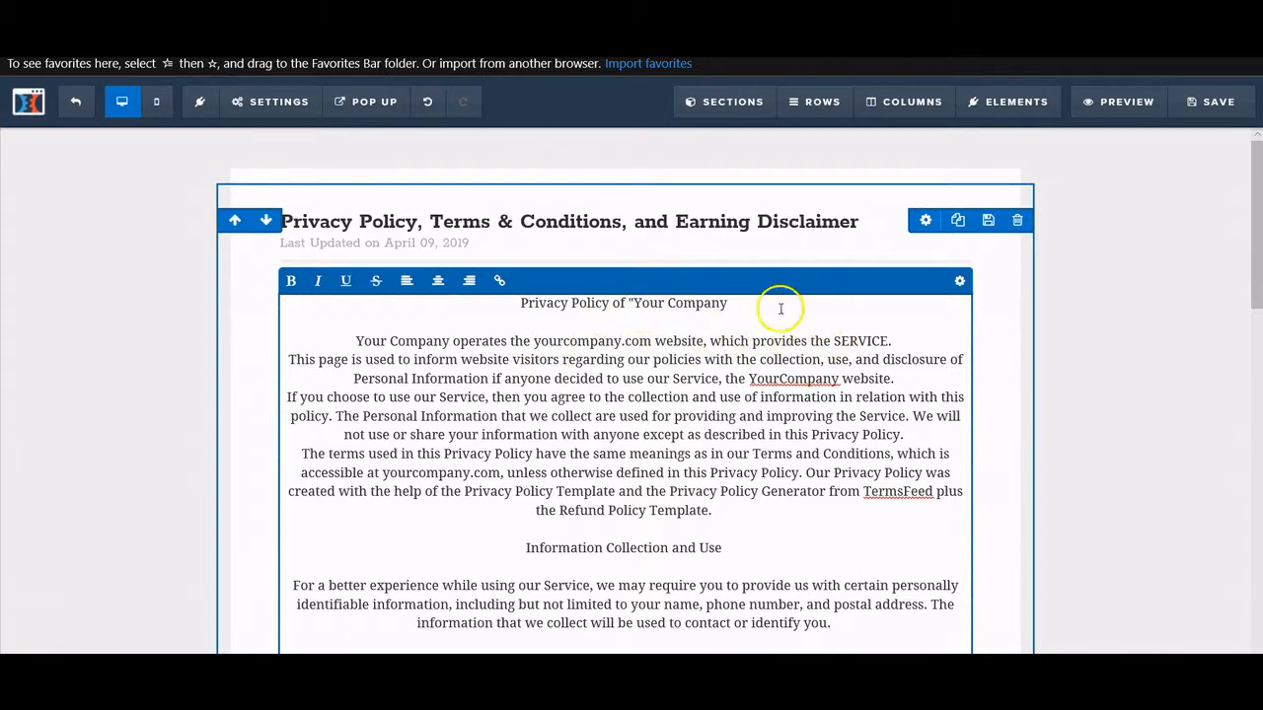
pyautogui.click(763, 308)
pyautogui.write('"')
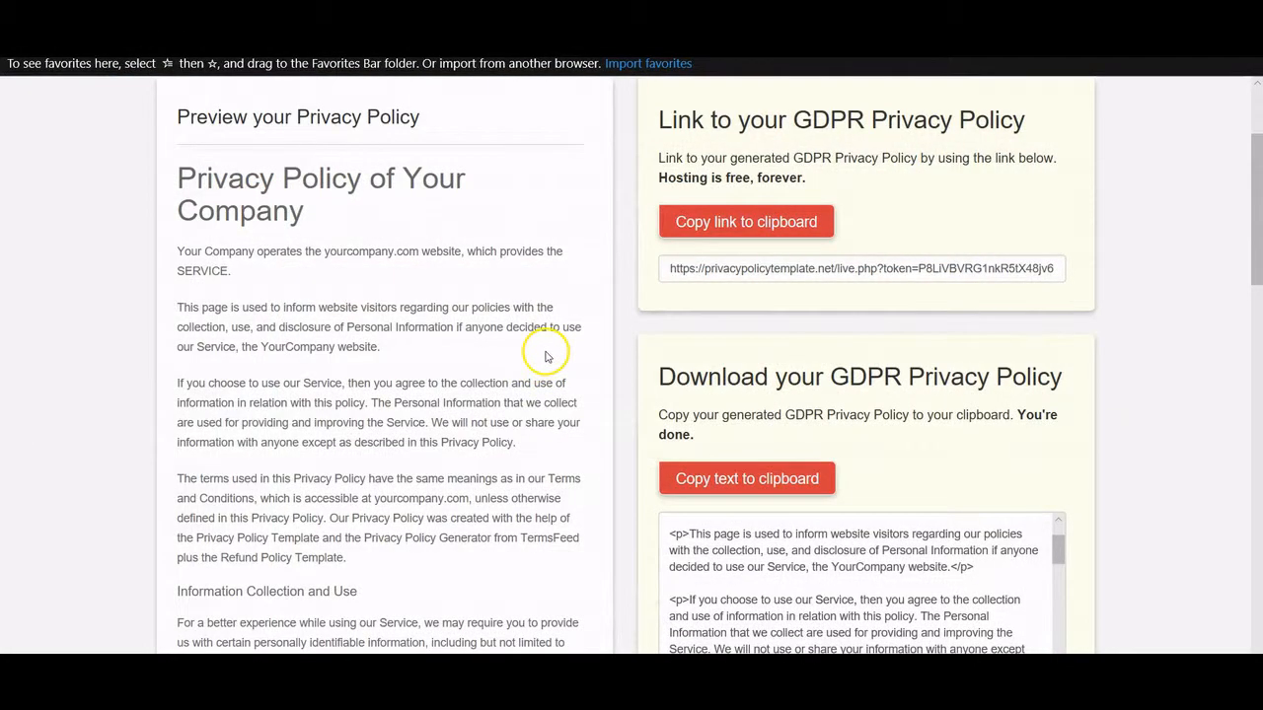
# Switch back to the privacy policy generator site and check which resources it offers.
pyautogui.scroll(2, 549, 356)
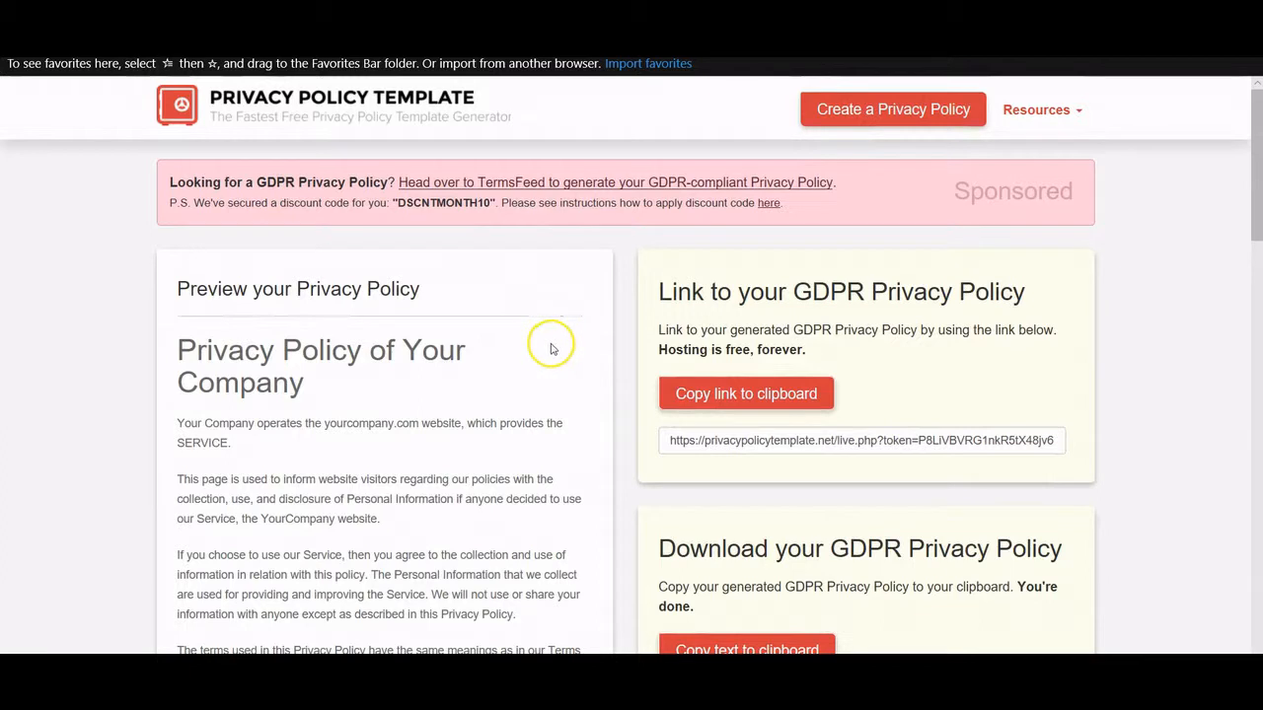
pyautogui.click(1061, 114)
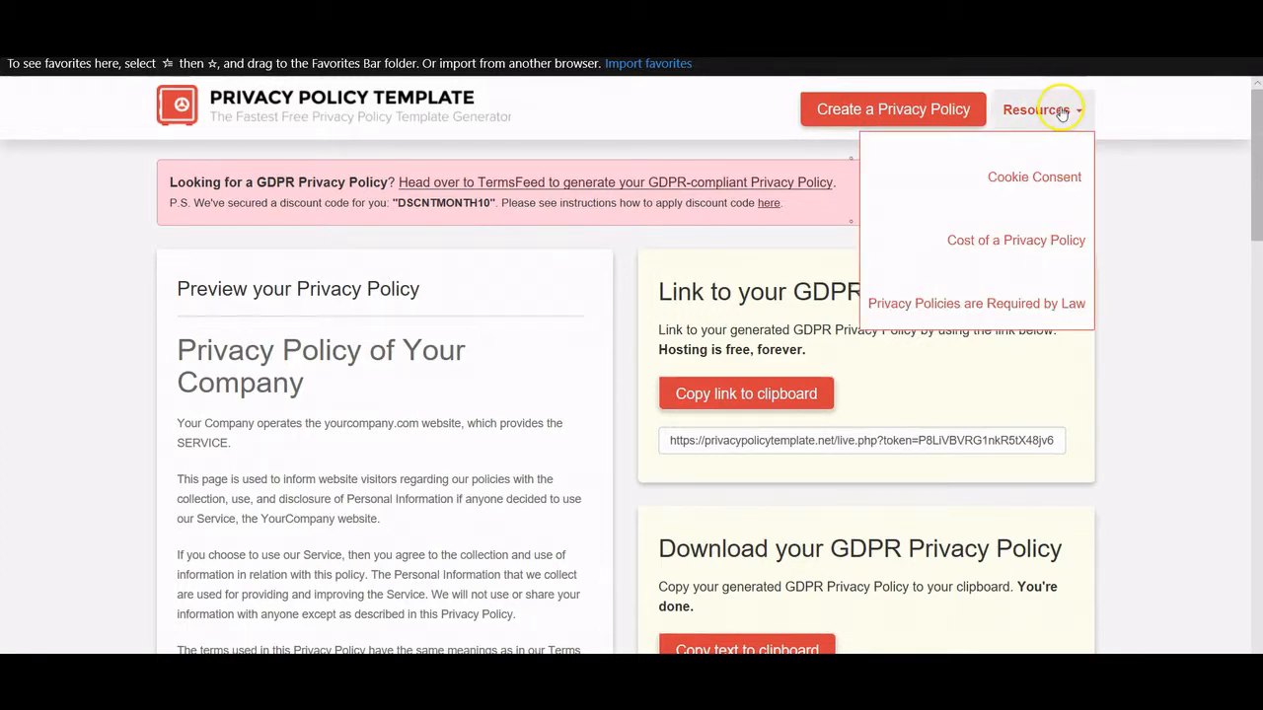
pyautogui.click(338, 375)
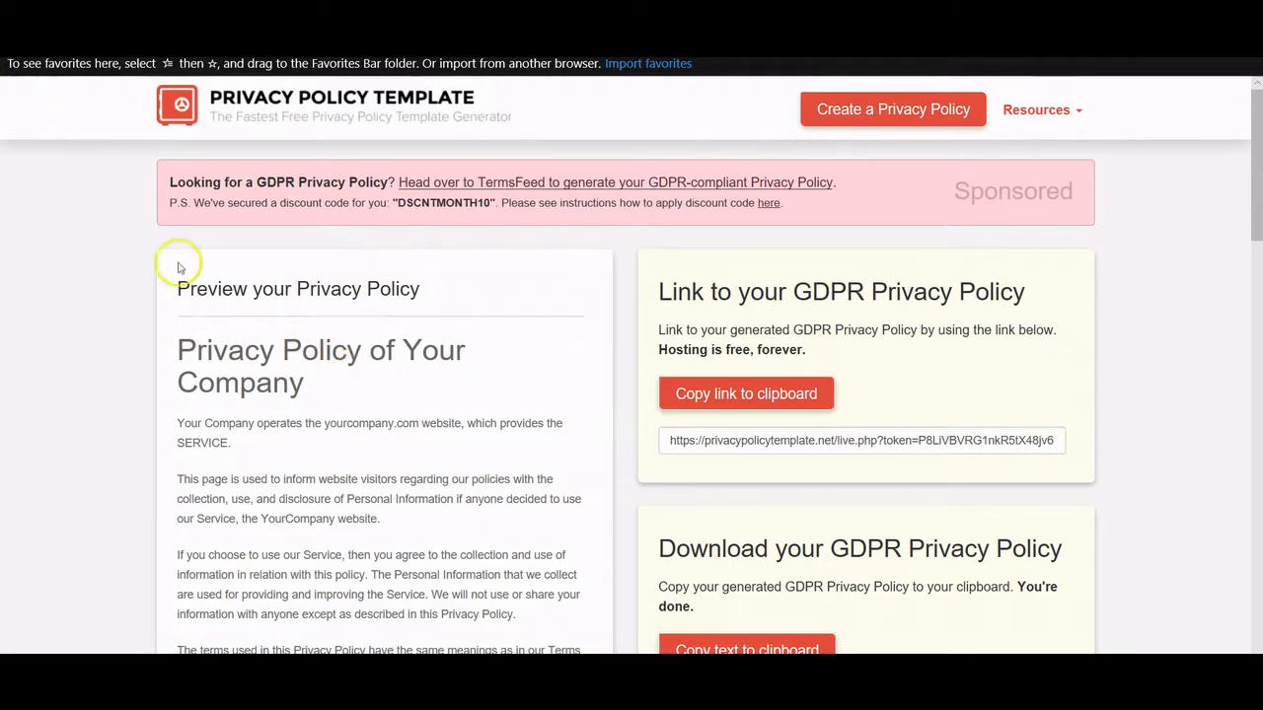
# Check the generated privacy policy preview and select its hosted link.
pyautogui.scroll(-1, 200, 318)
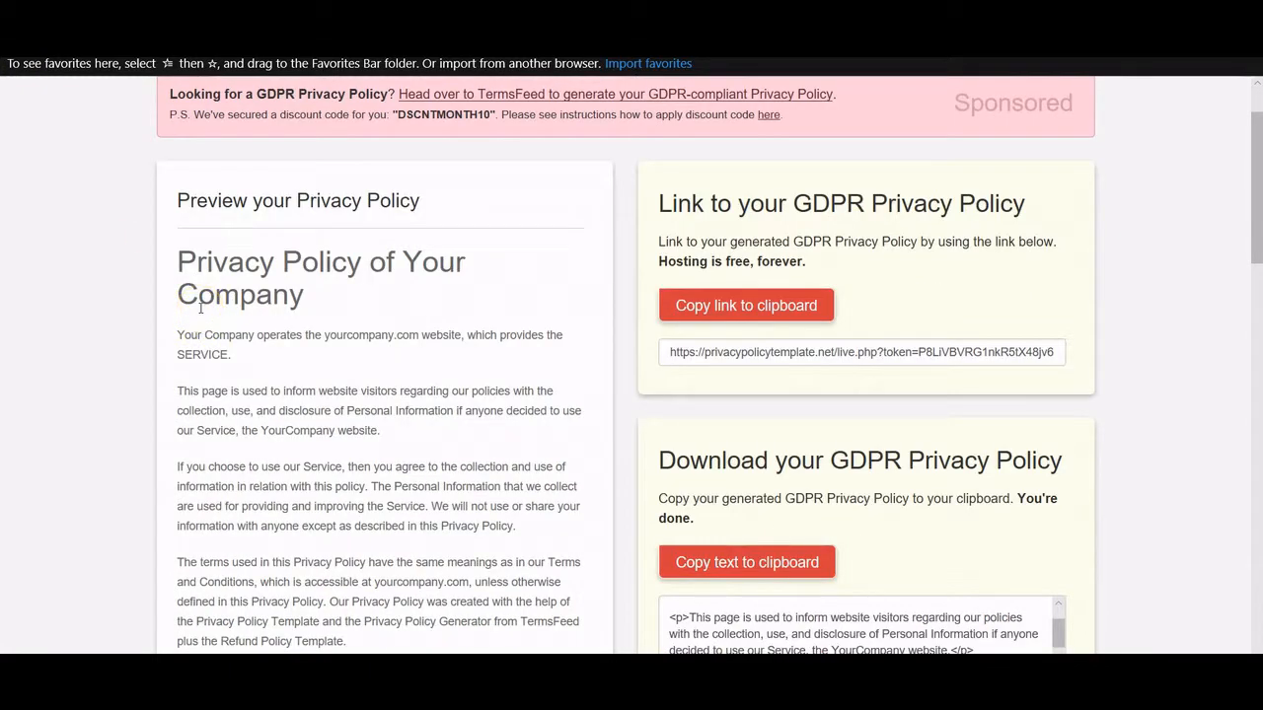
pyautogui.scroll(1, 202, 307)
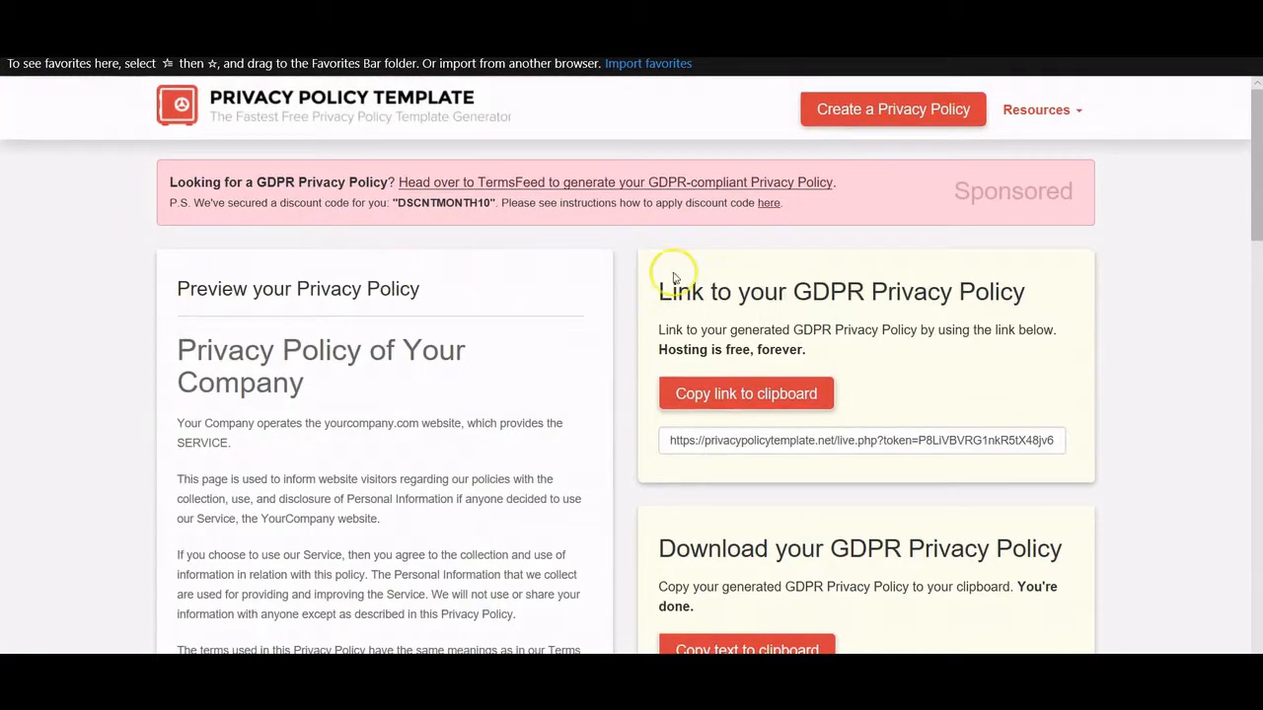
pyautogui.click(773, 441)
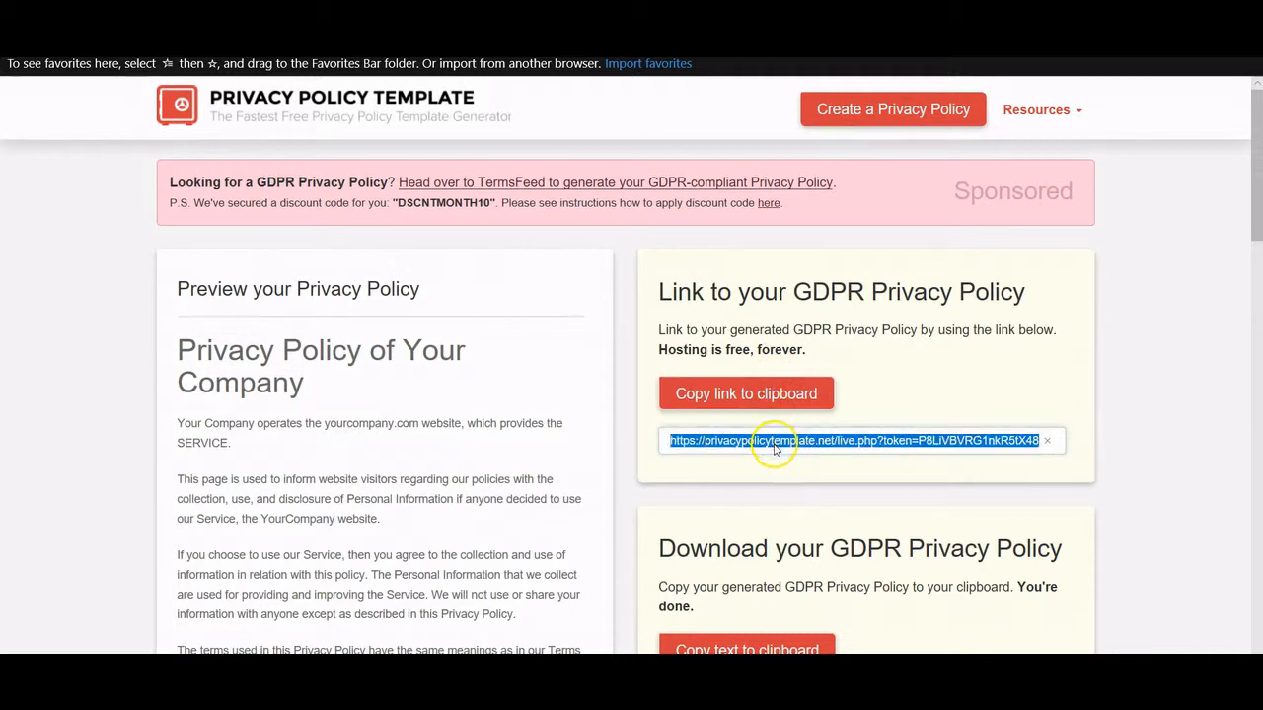
pyautogui.click(407, 491)
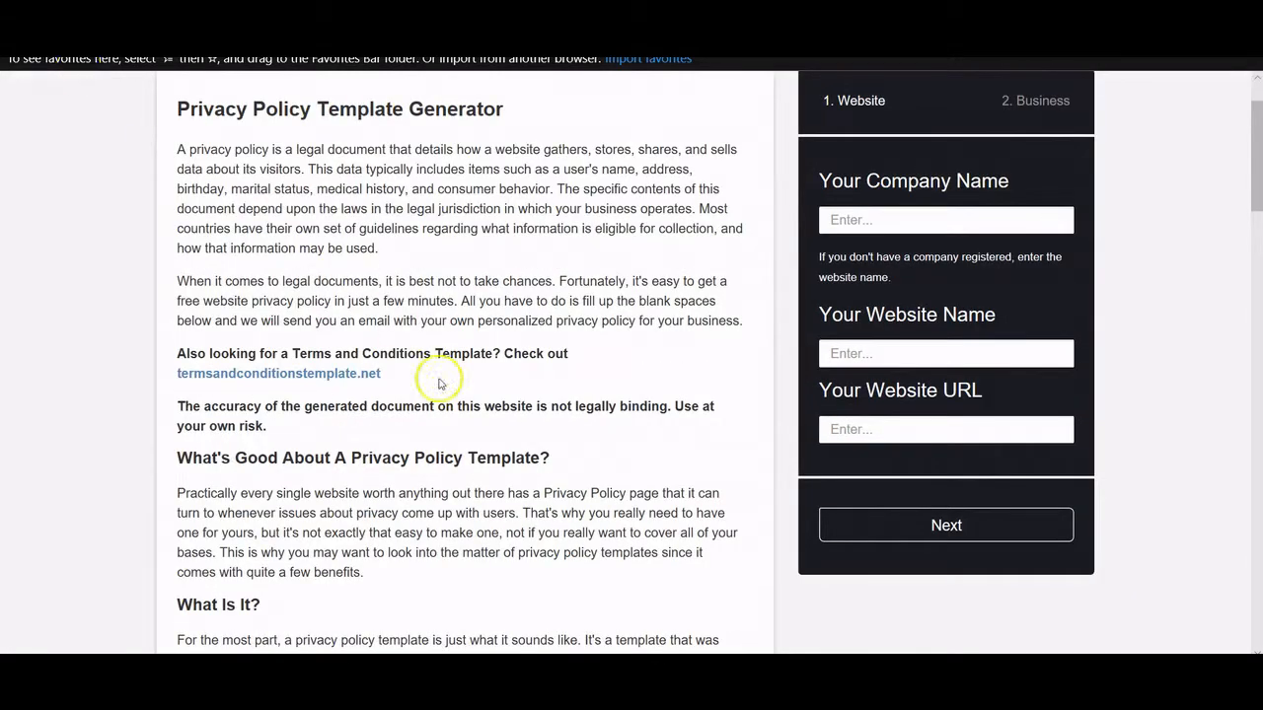
# Open the termsandconditionstemplate.net generator linked from the privacy policy generator's introduction.
pyautogui.scroll(1, 439, 382)
pyautogui.scroll(-4, 444, 400)
pyautogui.scroll(3, 437, 386)
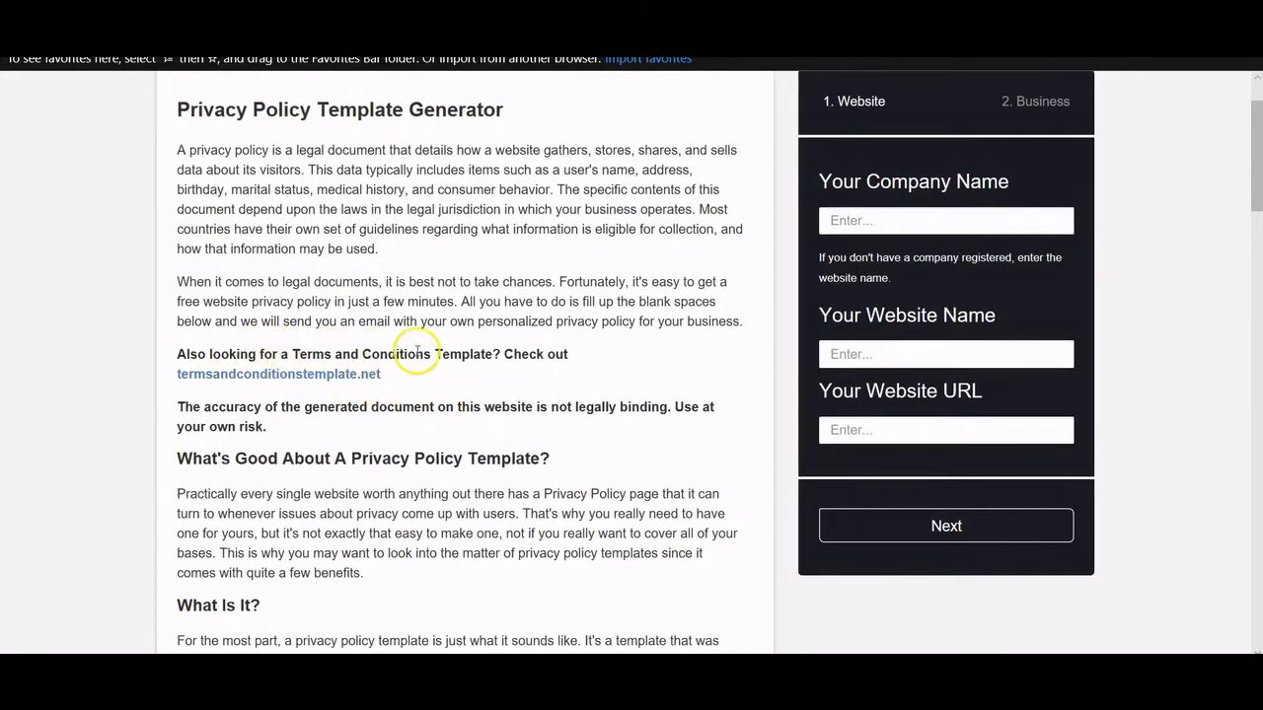
pyautogui.click(305, 379)
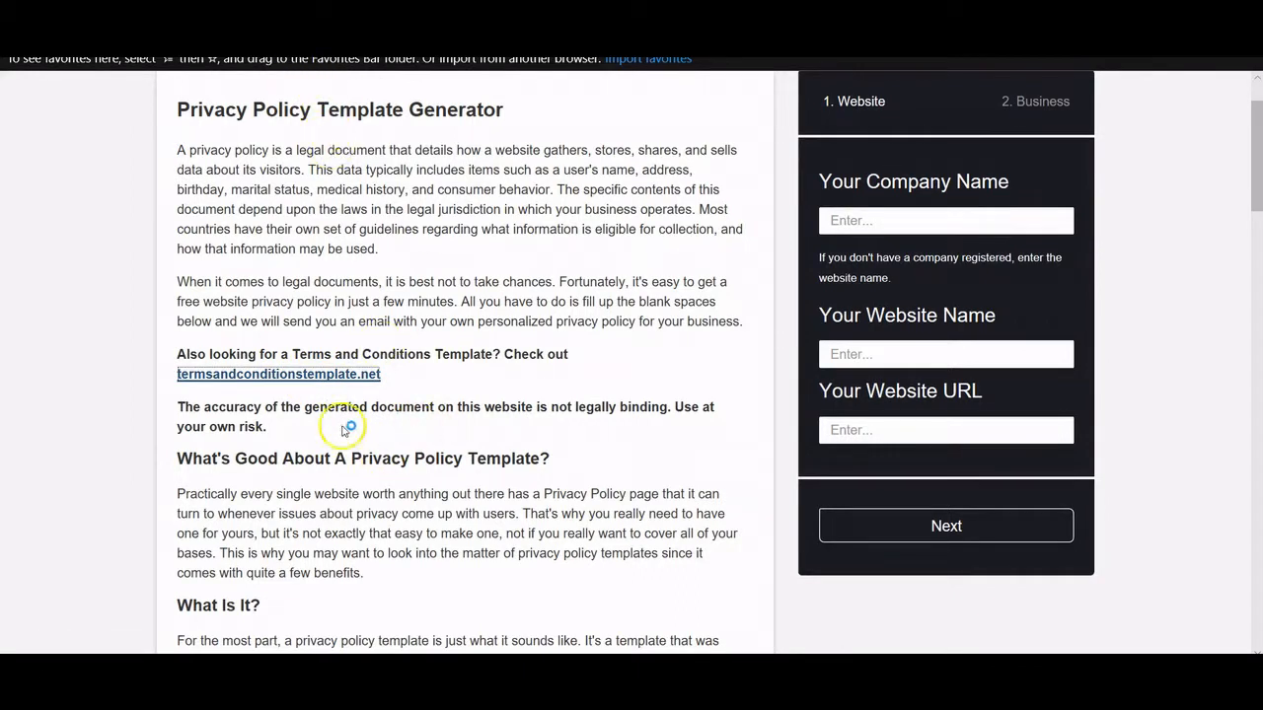
pyautogui.click(298, 395)
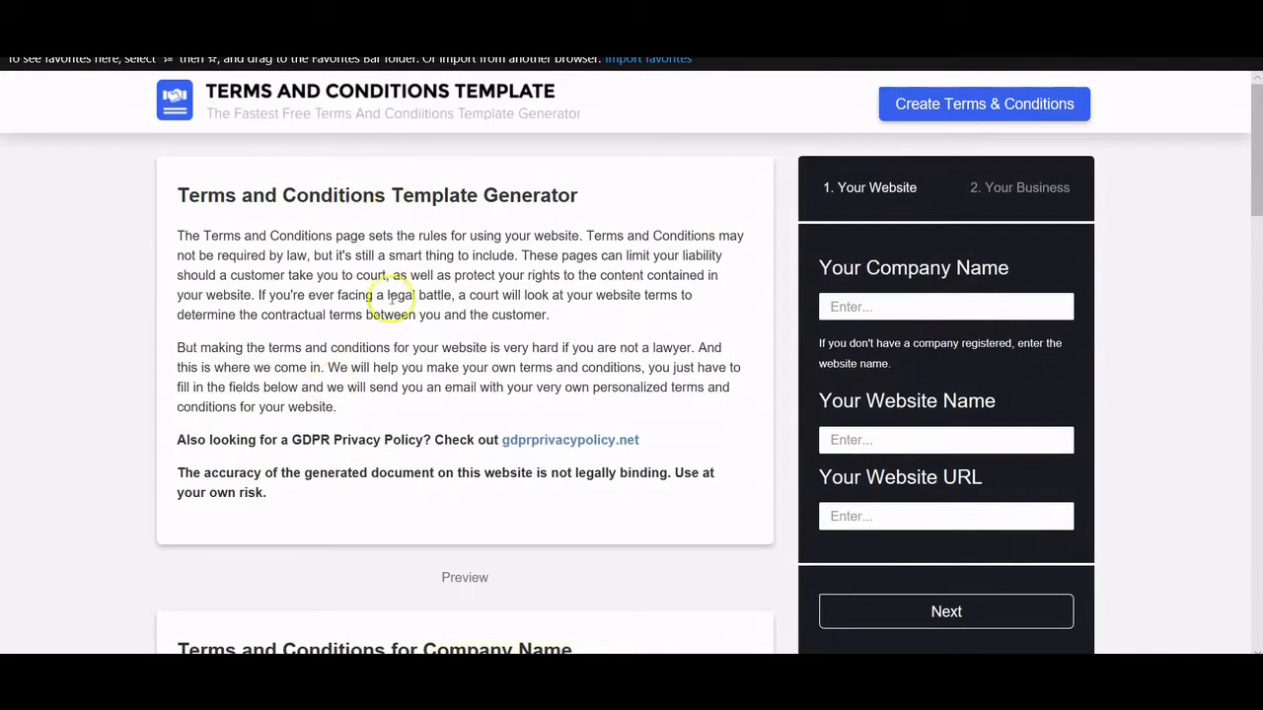
# Enter "Your Company" as the company name and yourcompany.com as both website name and URL, and continue to the business details.
pyautogui.click(905, 307)
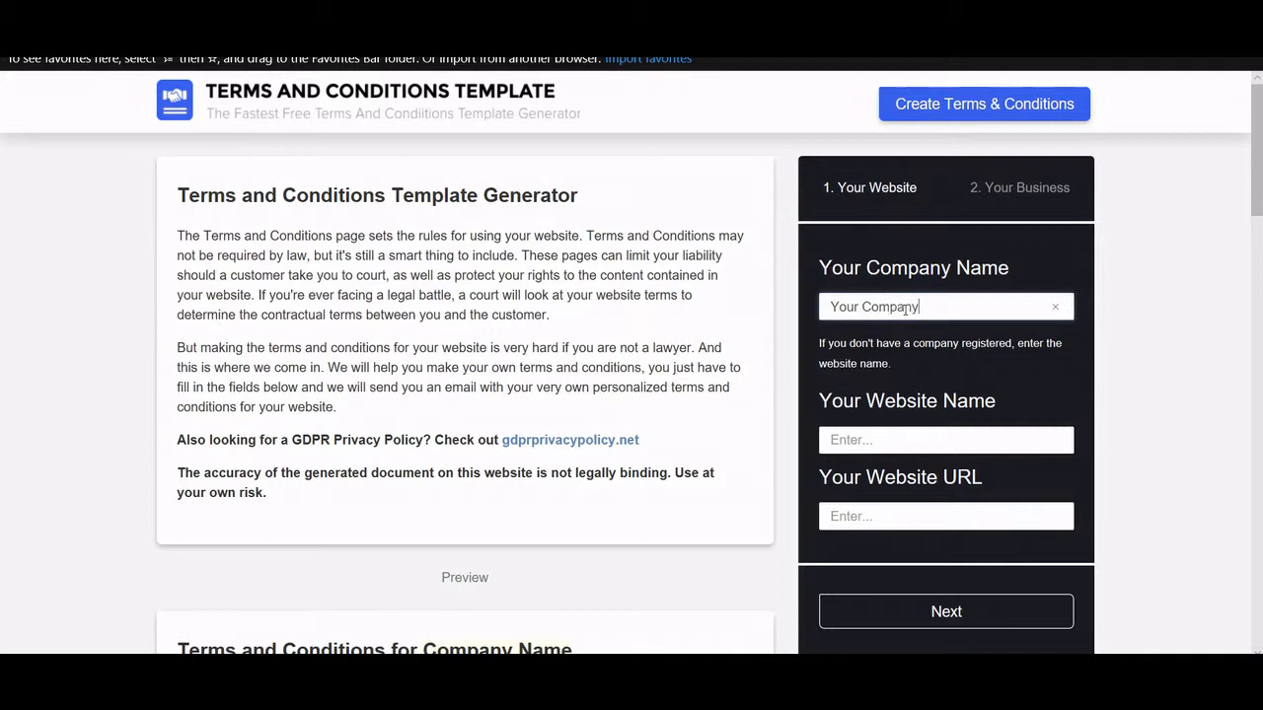
pyautogui.click(924, 438)
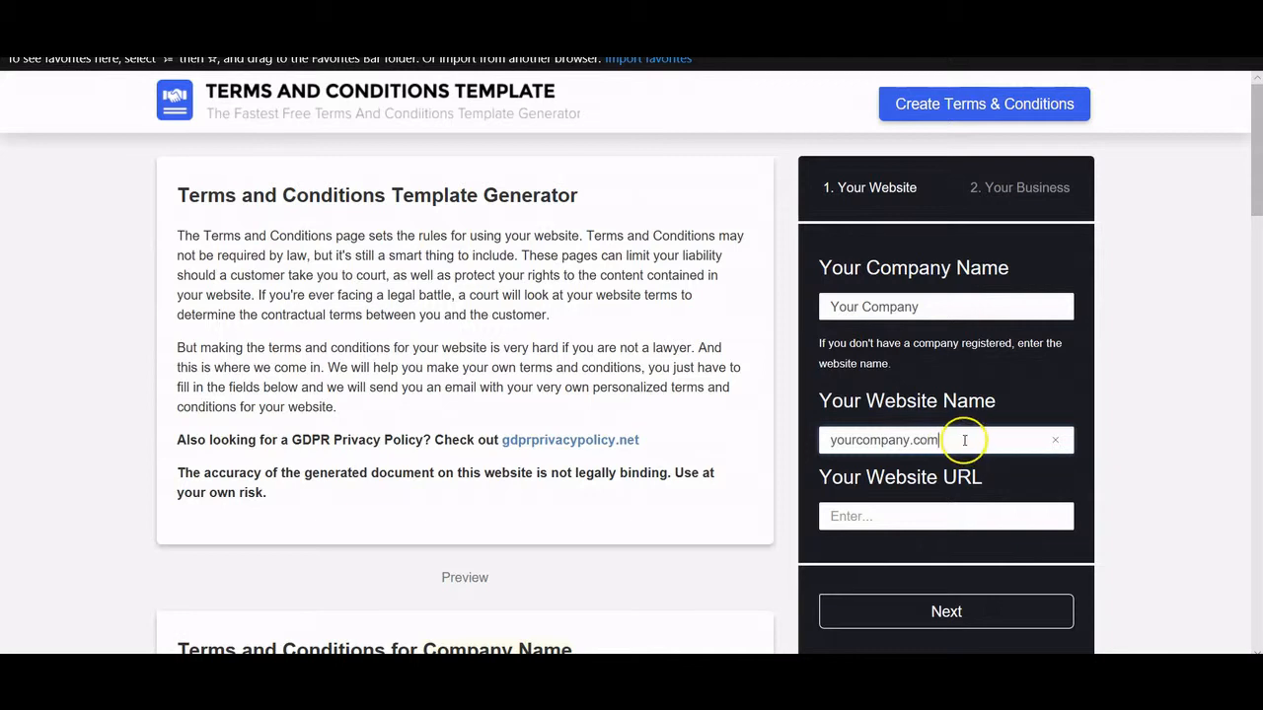
pyautogui.moveTo(958, 440); pyautogui.dragTo(826, 440)
pyautogui.hotkey('ctrl', 'c')
pyautogui.click(929, 514)
pyautogui.hotkey('ctrl', 'v')
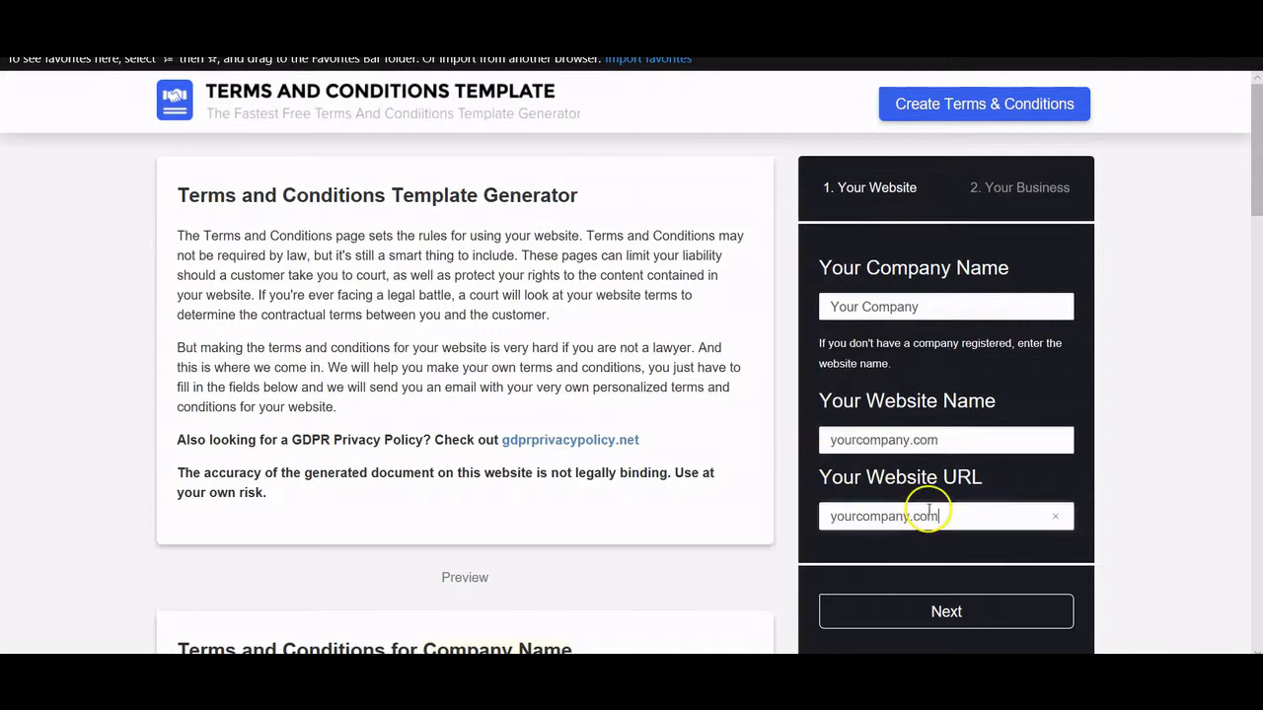
pyautogui.click(942, 610)
# Set the country to United States and the state to California, fill in the contact e-mail, and generate the terms and conditions.
pyautogui.click(913, 228)
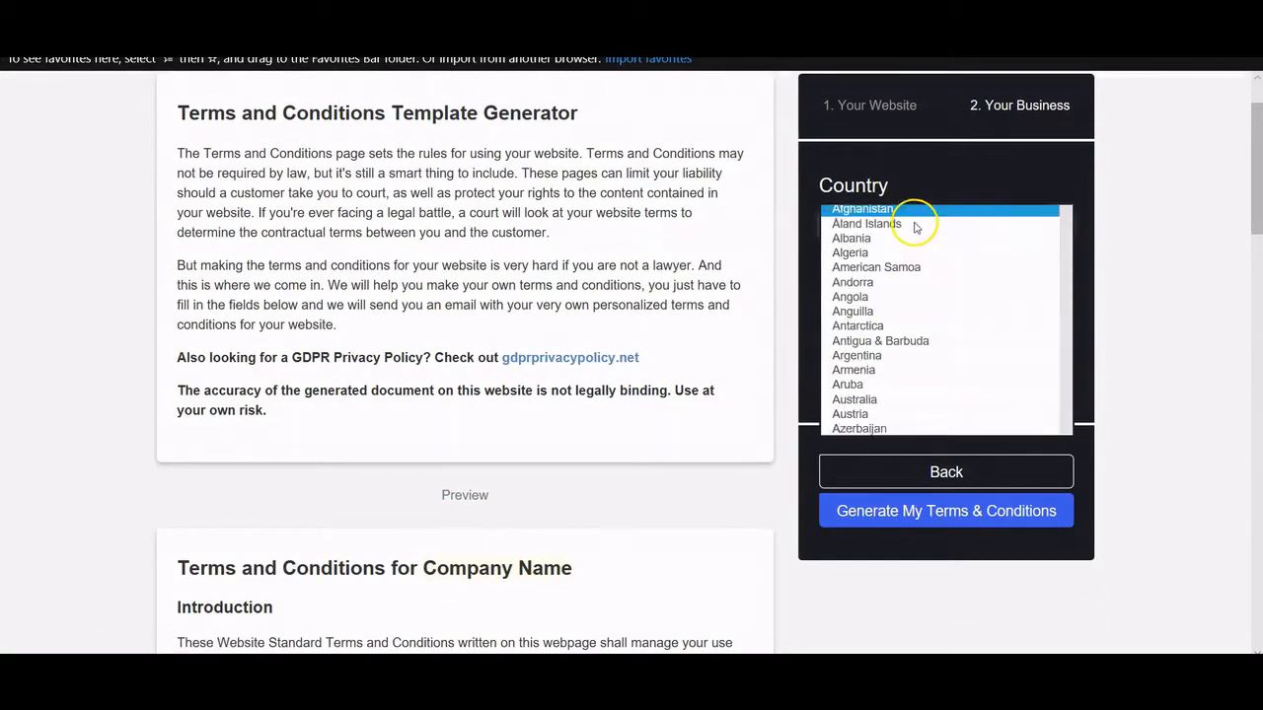
pyautogui.press('u')
pyautogui.scroll(-2, 903, 419)
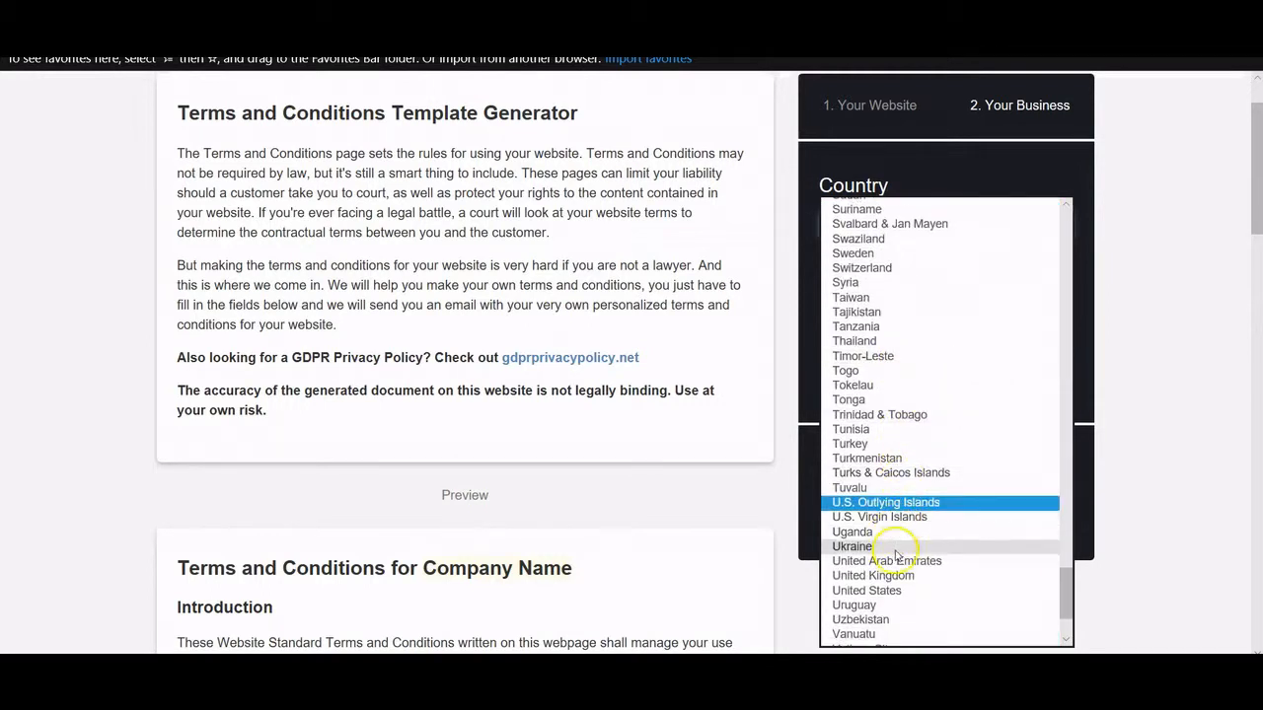
pyautogui.click(885, 591)
pyautogui.click(866, 301)
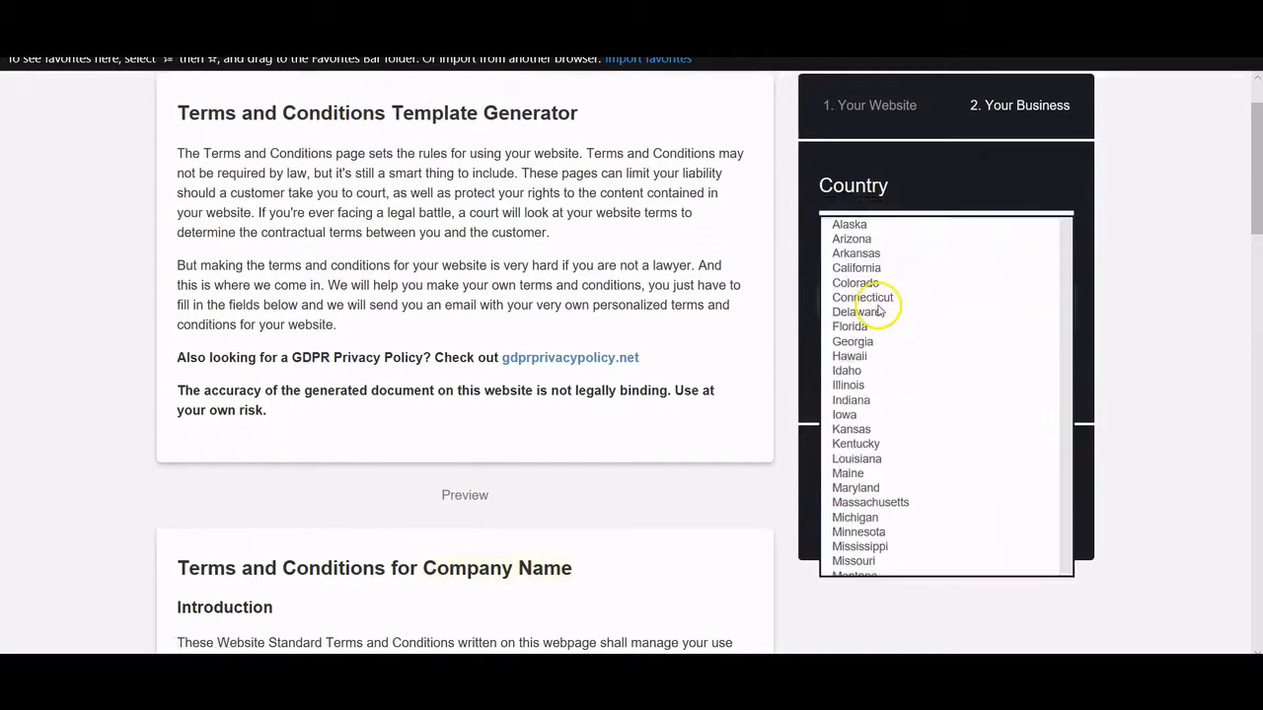
pyautogui.click(869, 284)
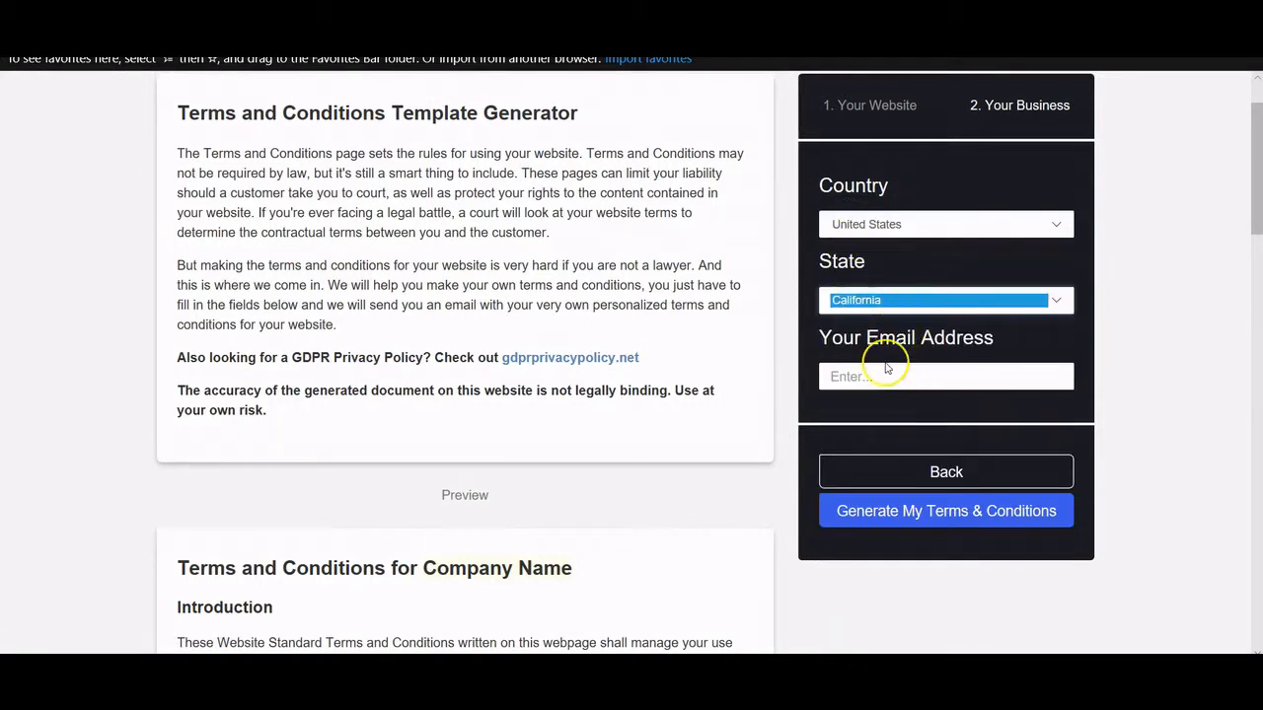
pyautogui.click(884, 374)
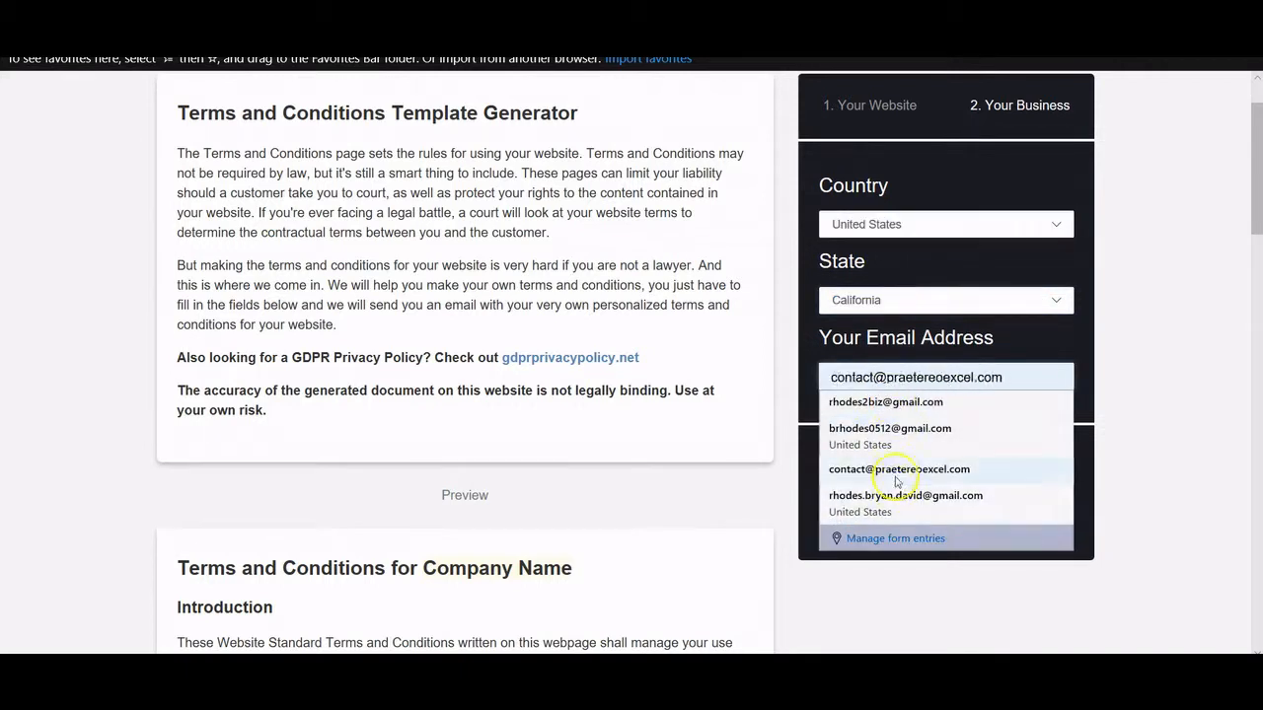
pyautogui.click(888, 402)
pyautogui.click(979, 515)
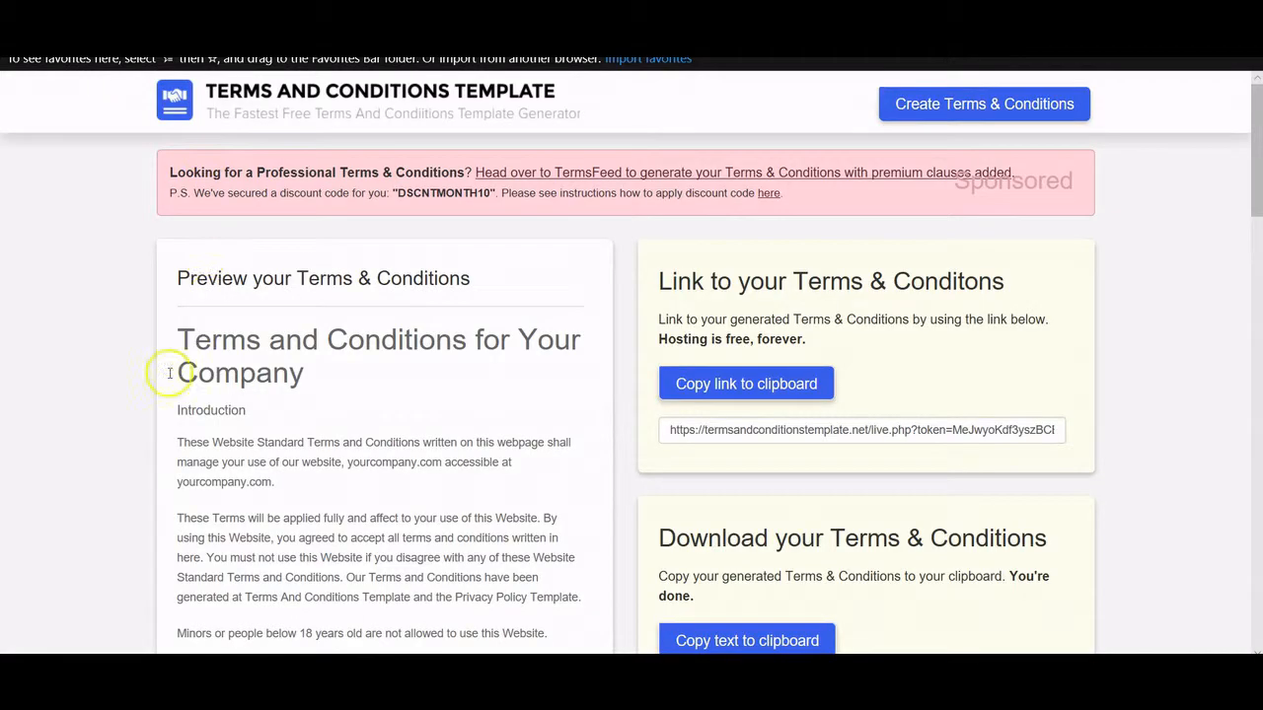
# Look over the generated terms and conditions and select the whole preview text, from the title through "Governing Law & Jurisdiction".
pyautogui.scroll(-3, 237, 415)
pyautogui.scroll(2, 253, 389)
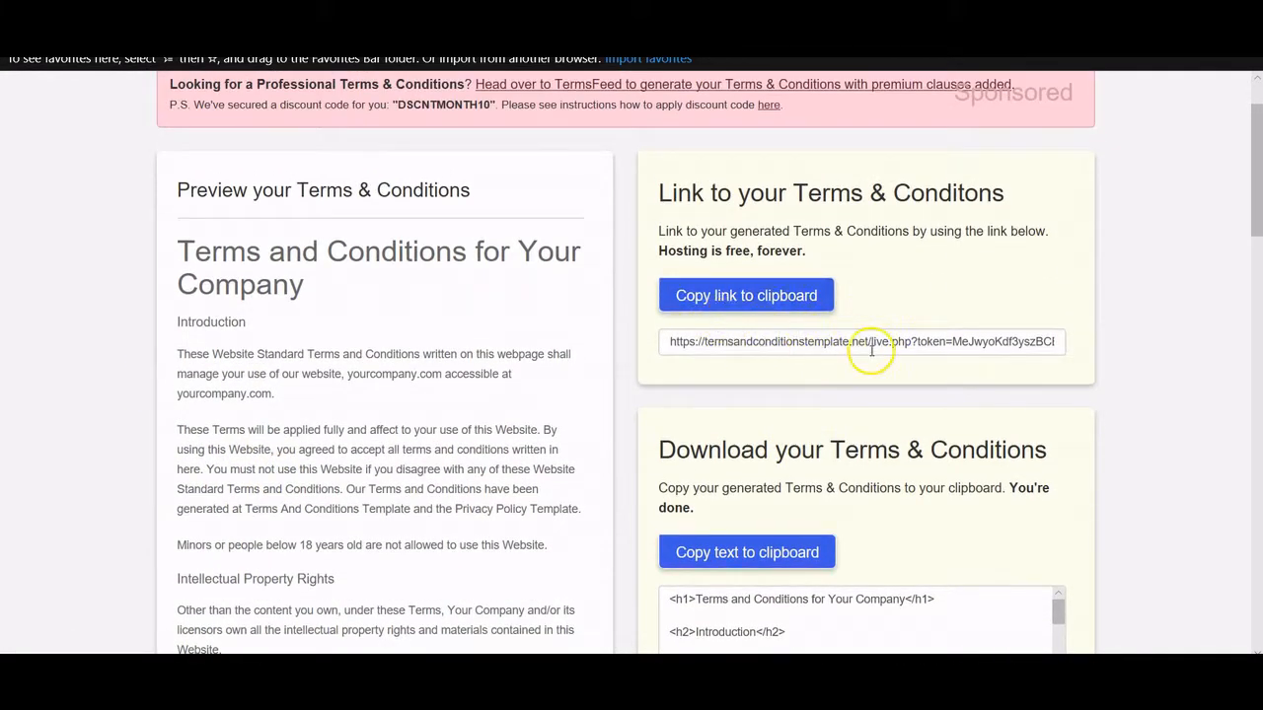
pyautogui.scroll(-1, 868, 335)
pyautogui.click(761, 208)
pyautogui.scroll(-3, 860, 256)
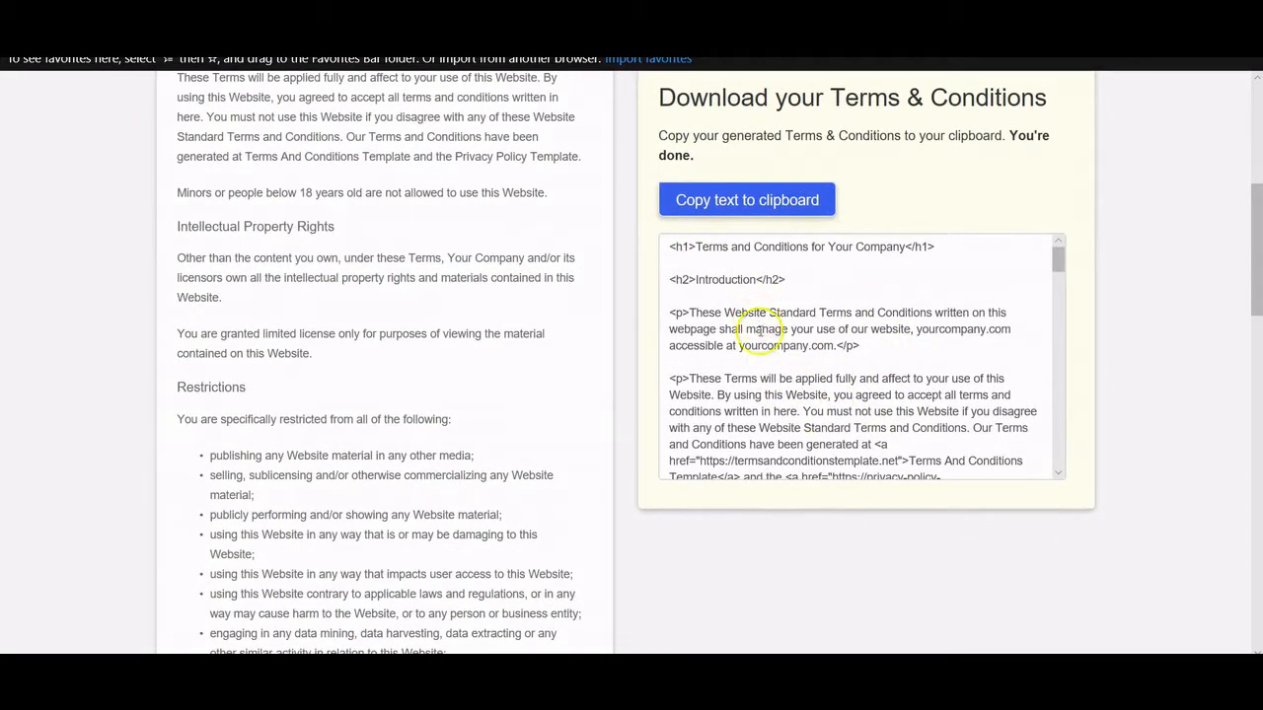
pyautogui.scroll(4, 325, 437)
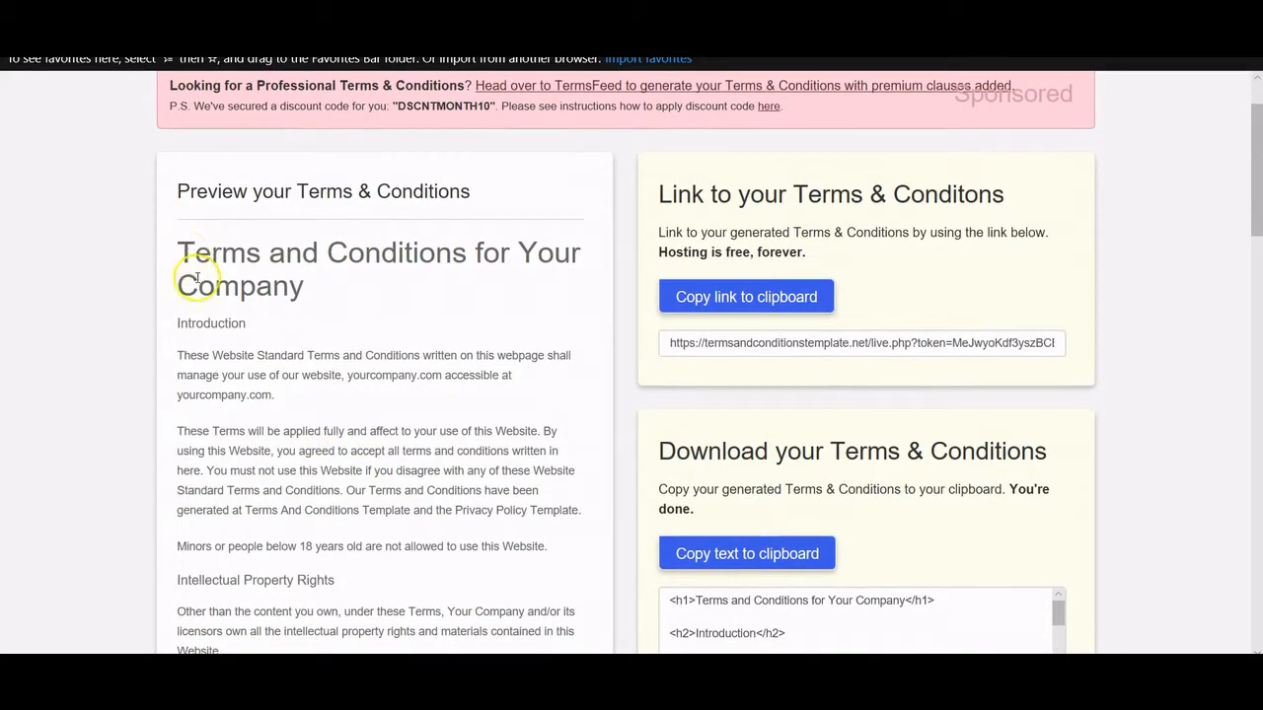
pyautogui.moveTo(179, 240); pyautogui.dragTo(541, 606)
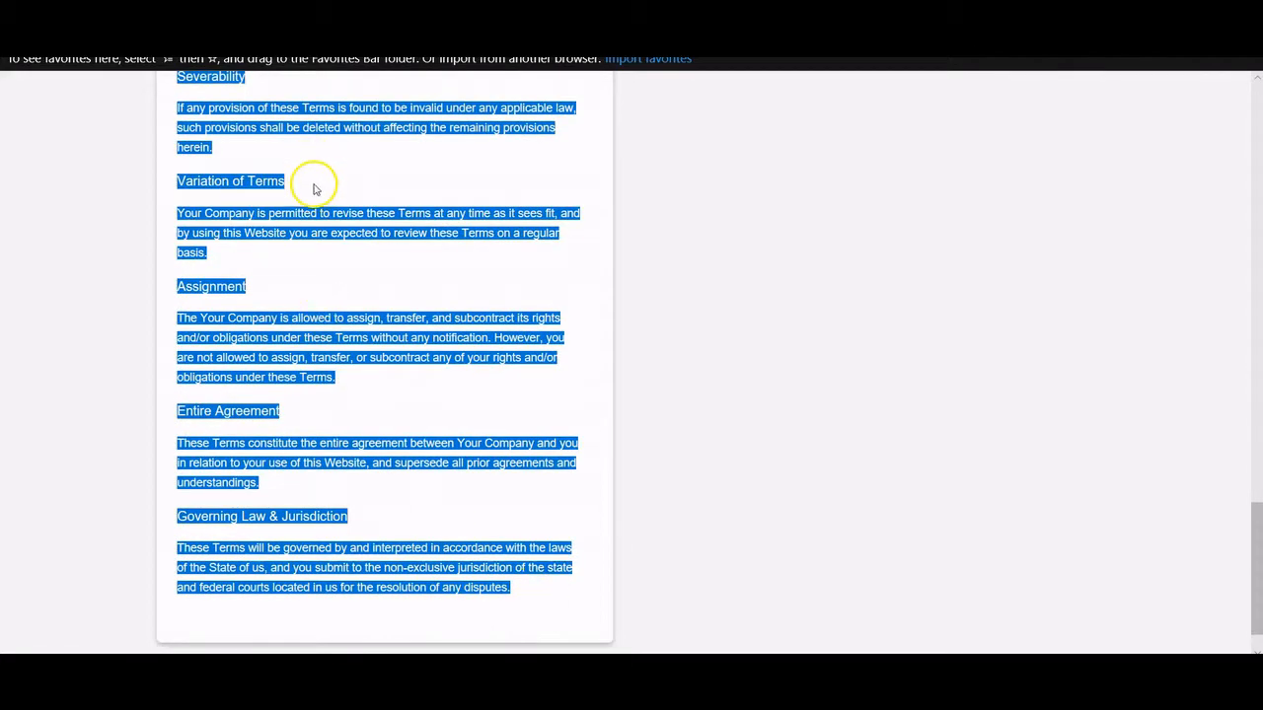
# Switch to the ClickFunnels page editor and paste the copied terms and conditions below the privacy policy's closing "Contact Us" sentence.
pyautogui.hotkey('ctrl', 'Tab')
pyautogui.scroll(-15, 615, 395)
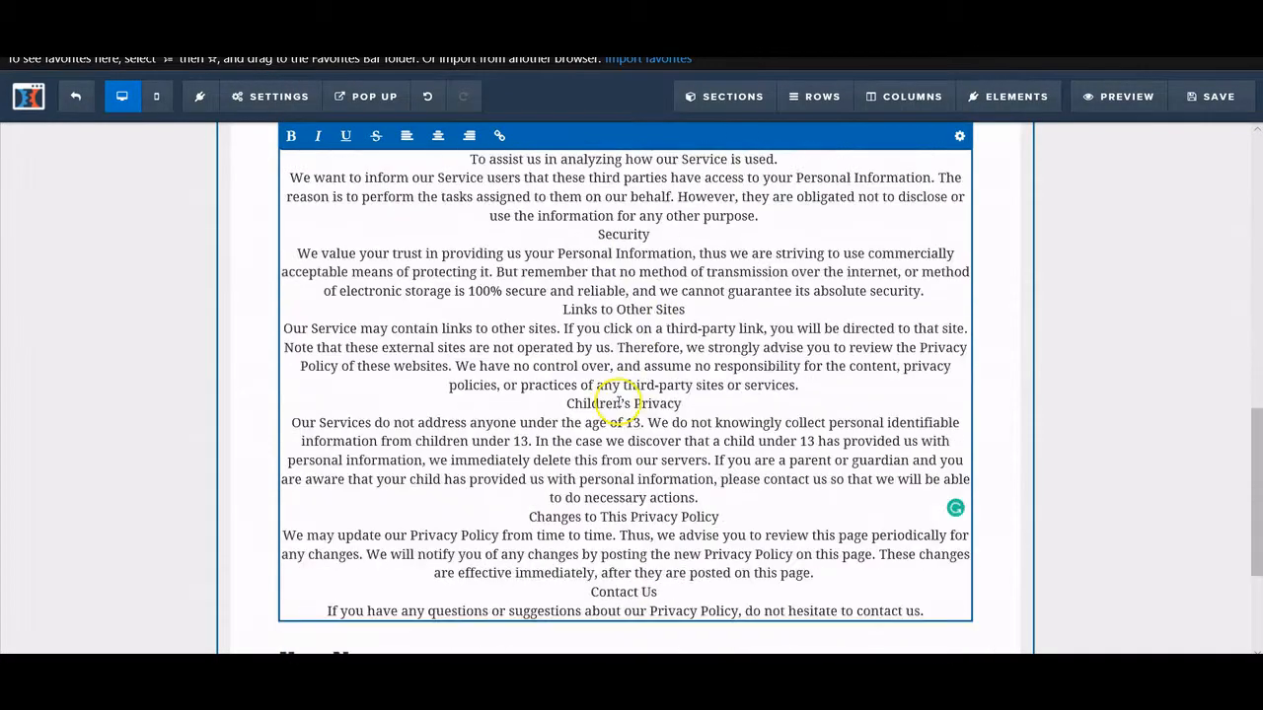
pyautogui.scroll(3, 600, 146)
pyautogui.scroll(-3, 608, 418)
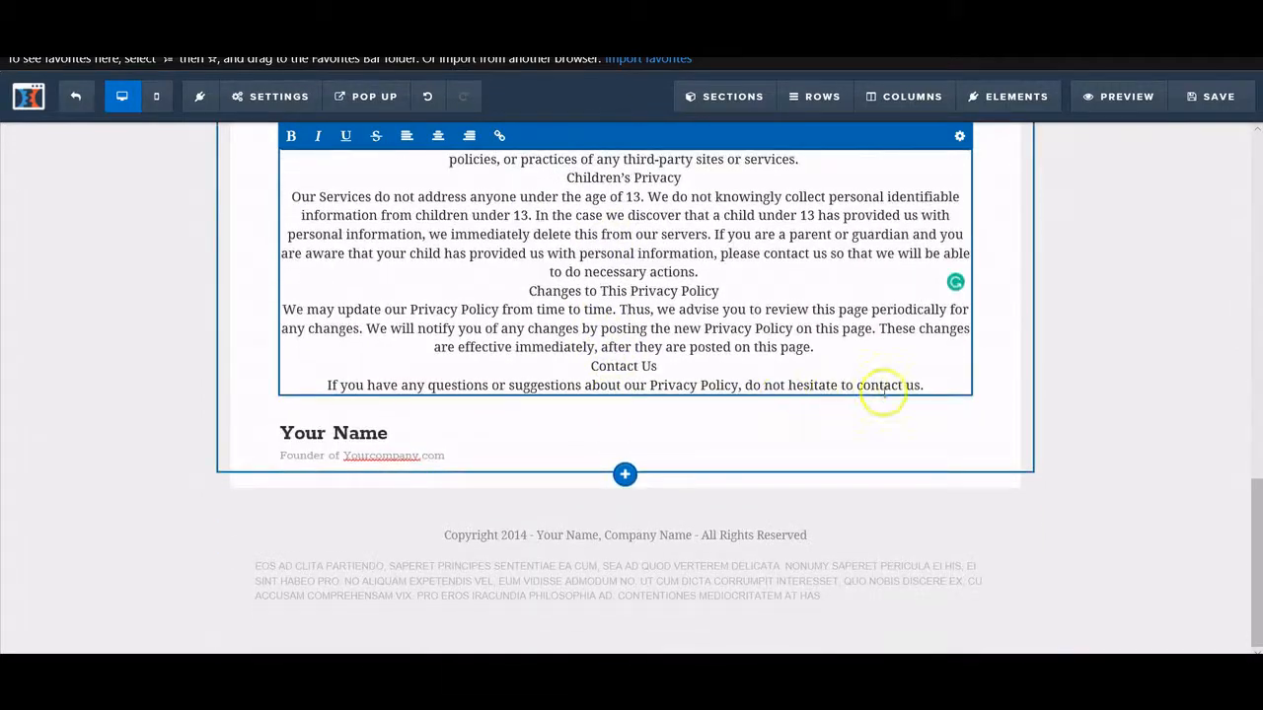
pyautogui.press('Return')
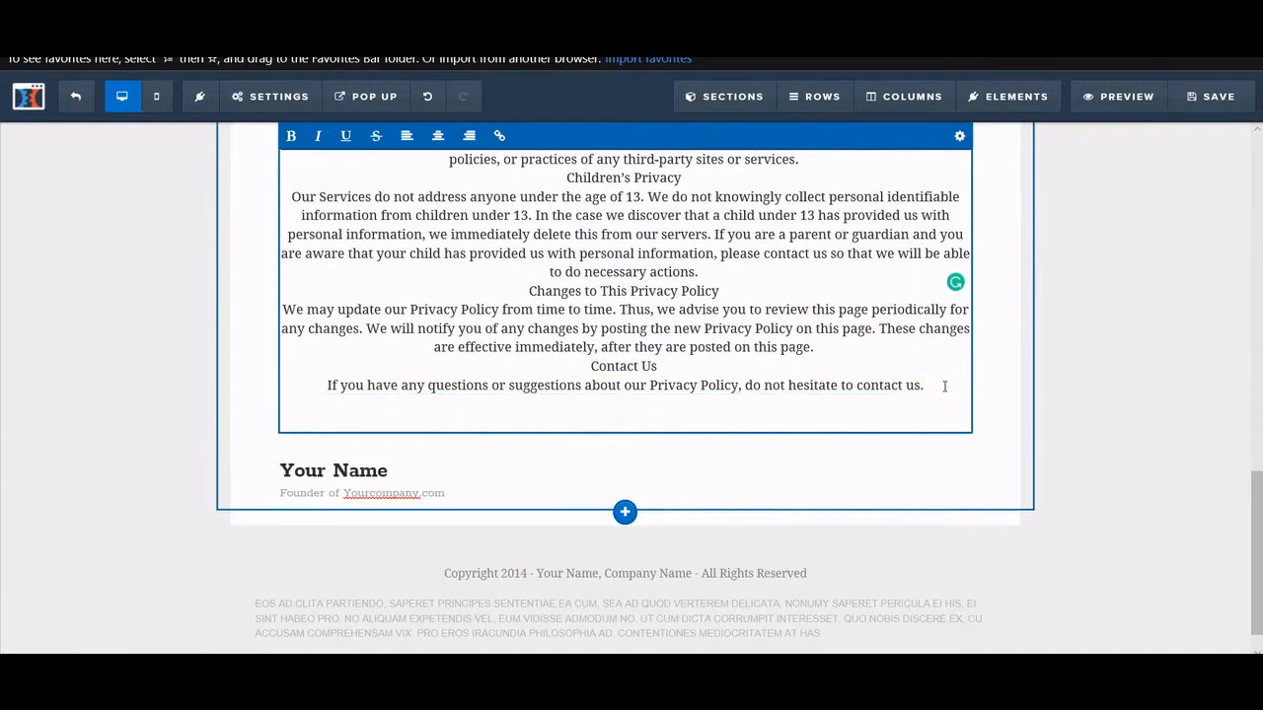
pyautogui.hotkey('ctrl', 'v')
pyautogui.scroll(-2, 898, 394)
# Insert blank lines above and below "Please read our Privacy Policy." in the terms' "Your Privacy" section.
pyautogui.scroll(5, 888, 410)
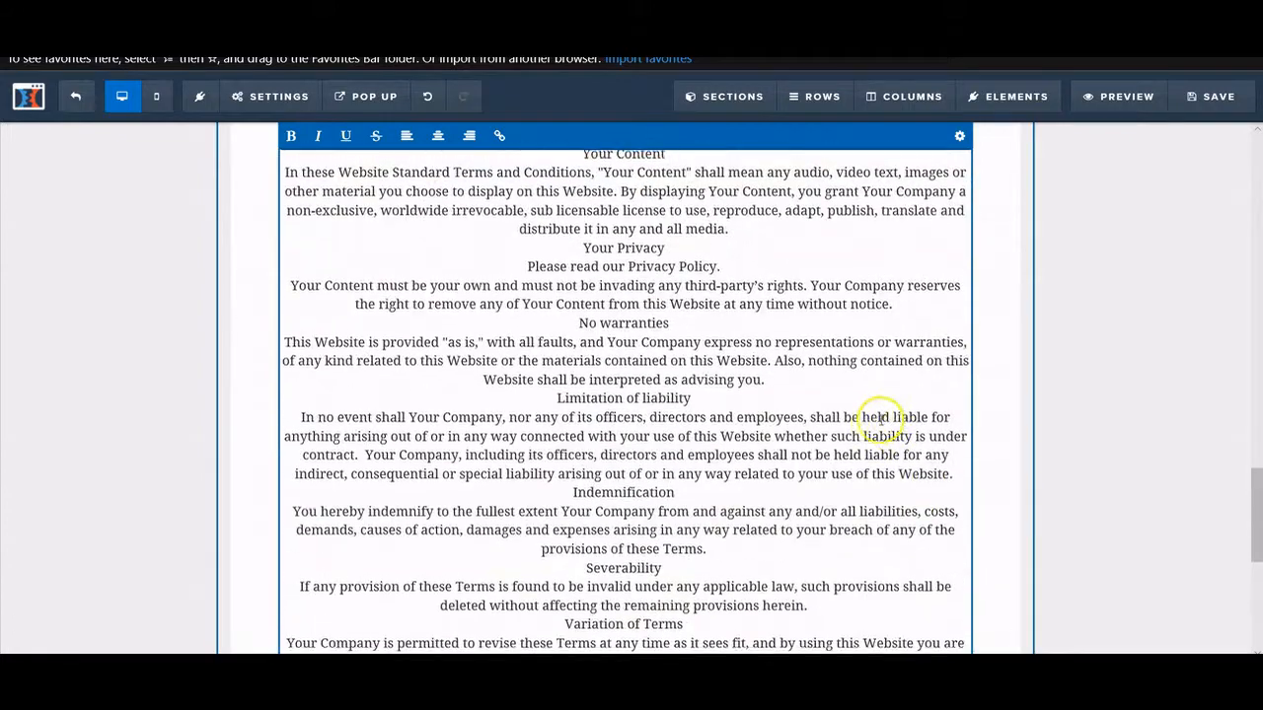
pyautogui.scroll(2, 654, 291)
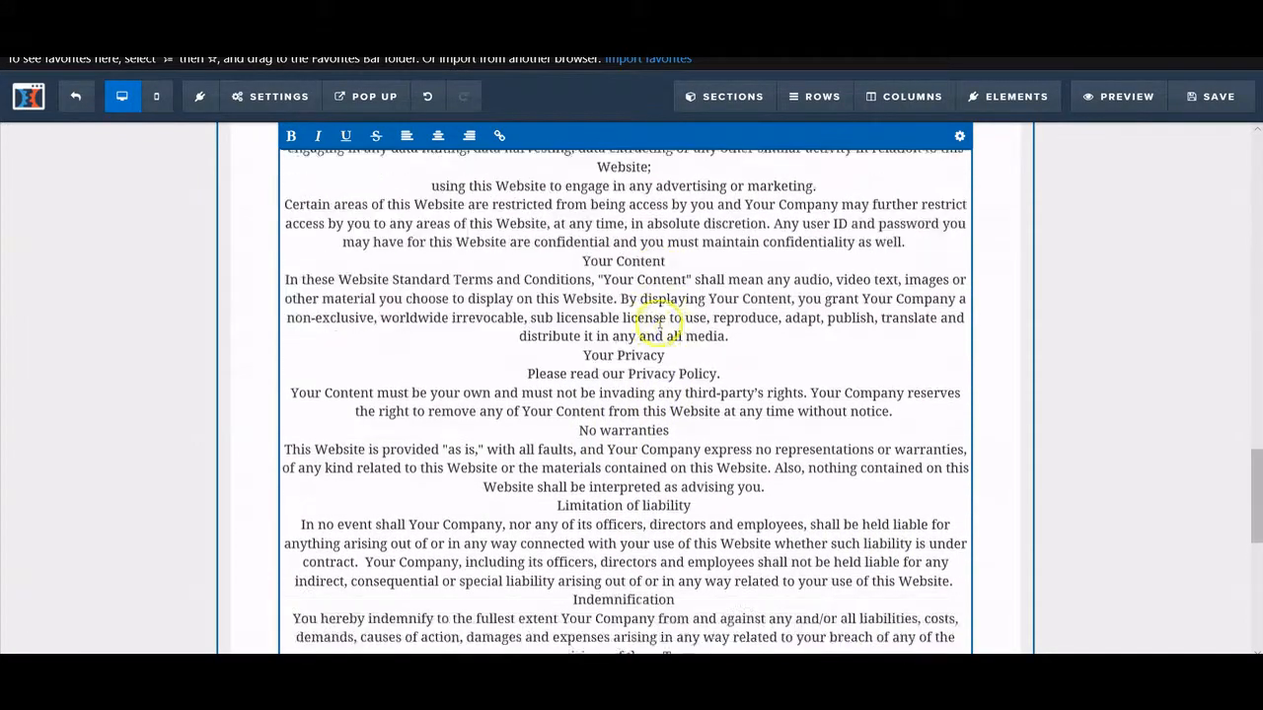
pyautogui.scroll(-1, 659, 324)
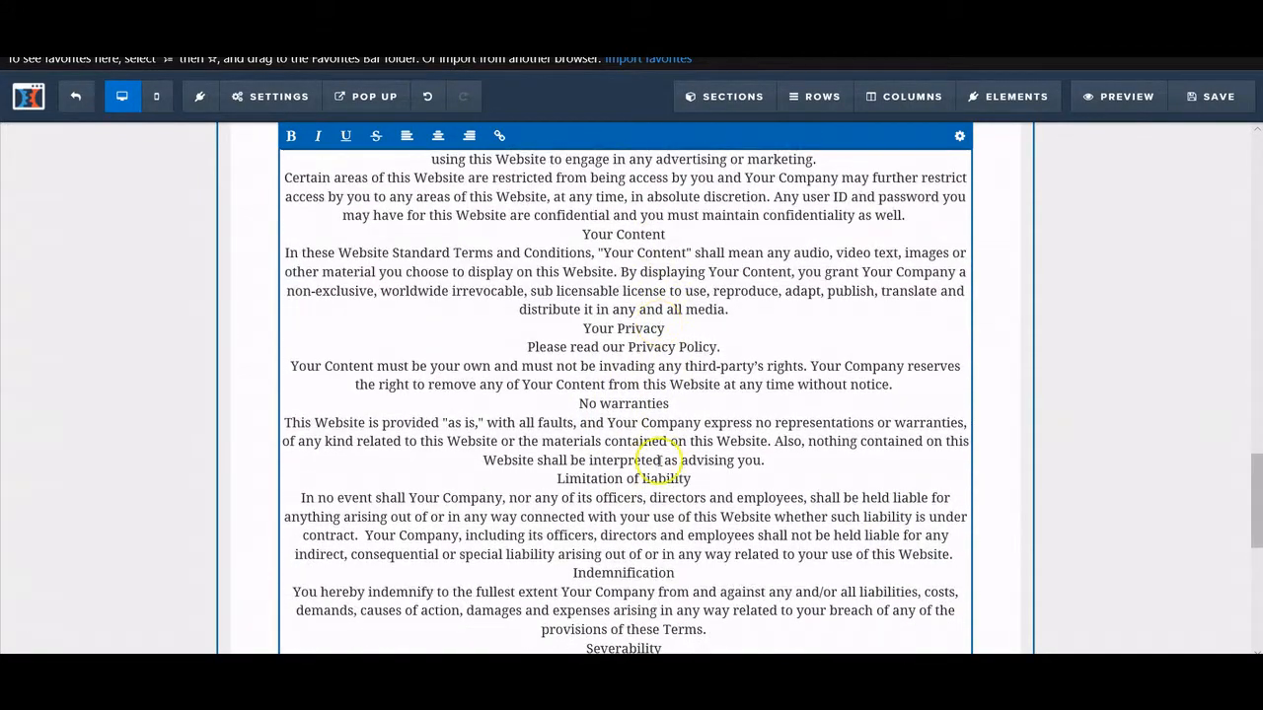
pyautogui.click(686, 331)
pyautogui.press('Return')
pyautogui.click(730, 366)
pyautogui.press('Return')
# Insert blank lines around the "No warranties" and "Limitation of liability" headings in the terms text.
pyautogui.click(690, 444)
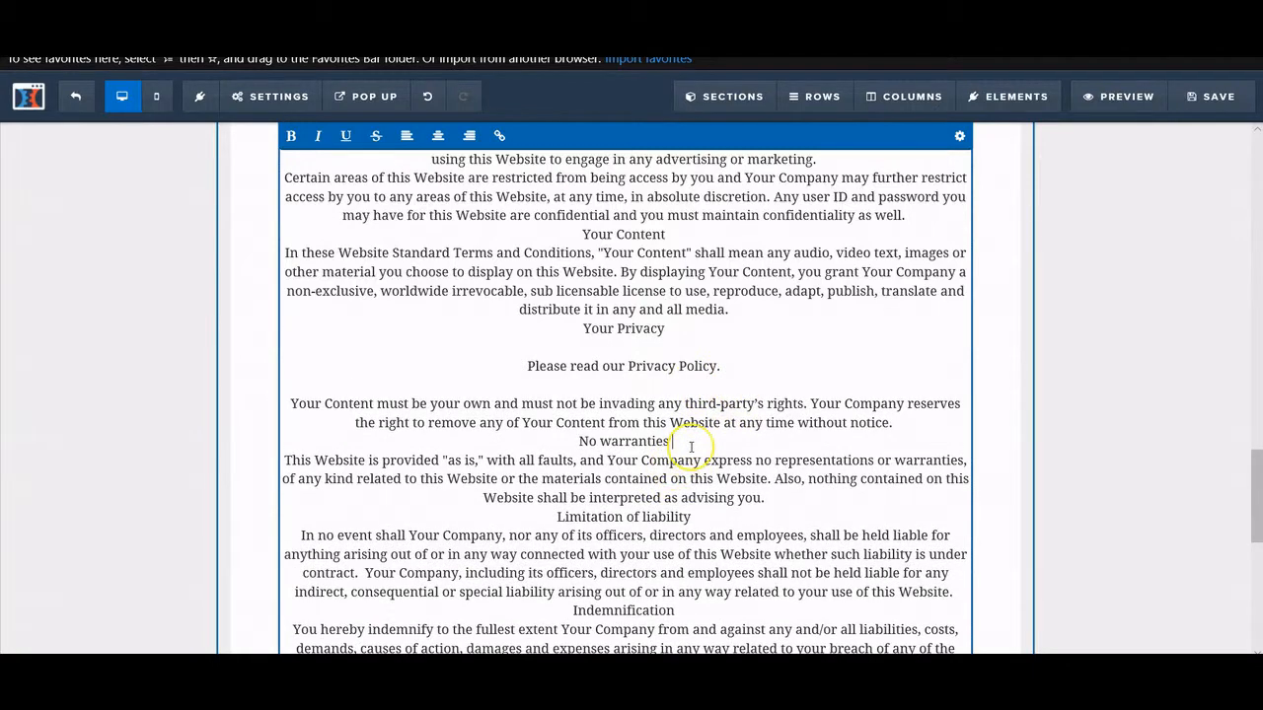
pyautogui.press('Return')
pyautogui.click(894, 422)
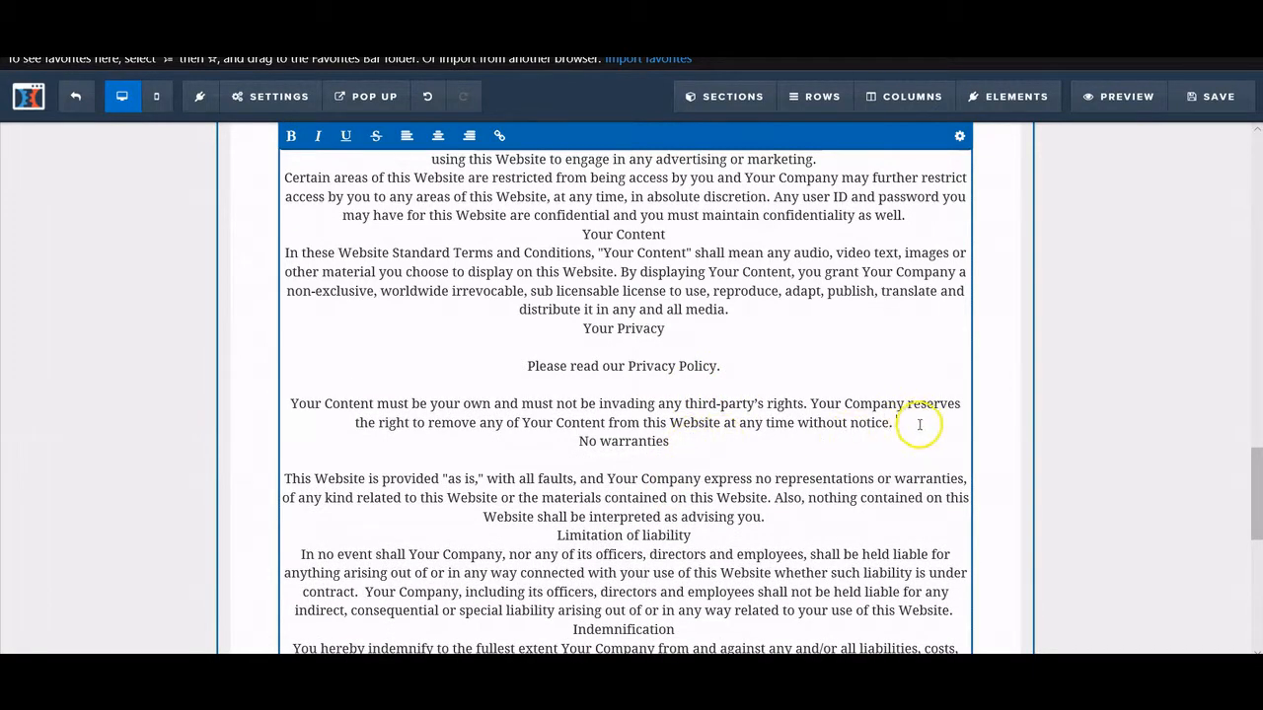
pyautogui.press('Return')
pyautogui.scroll(-3, 713, 479)
pyautogui.press('Return')
pyautogui.click(739, 487)
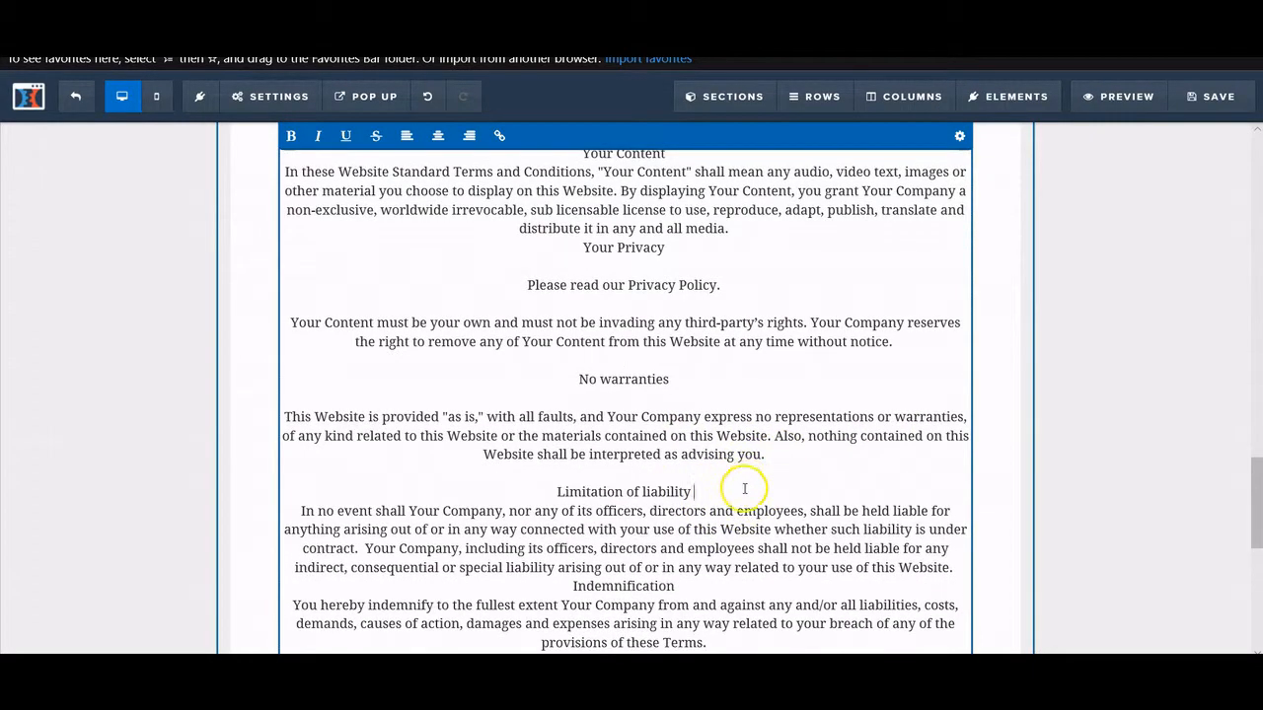
pyautogui.press('Return')
# Insert blank lines below the "Terms and Conditions for Your Company" title and below the "Introduction" heading.
pyautogui.scroll(-5, 740, 482)
pyautogui.scroll(-3, 744, 485)
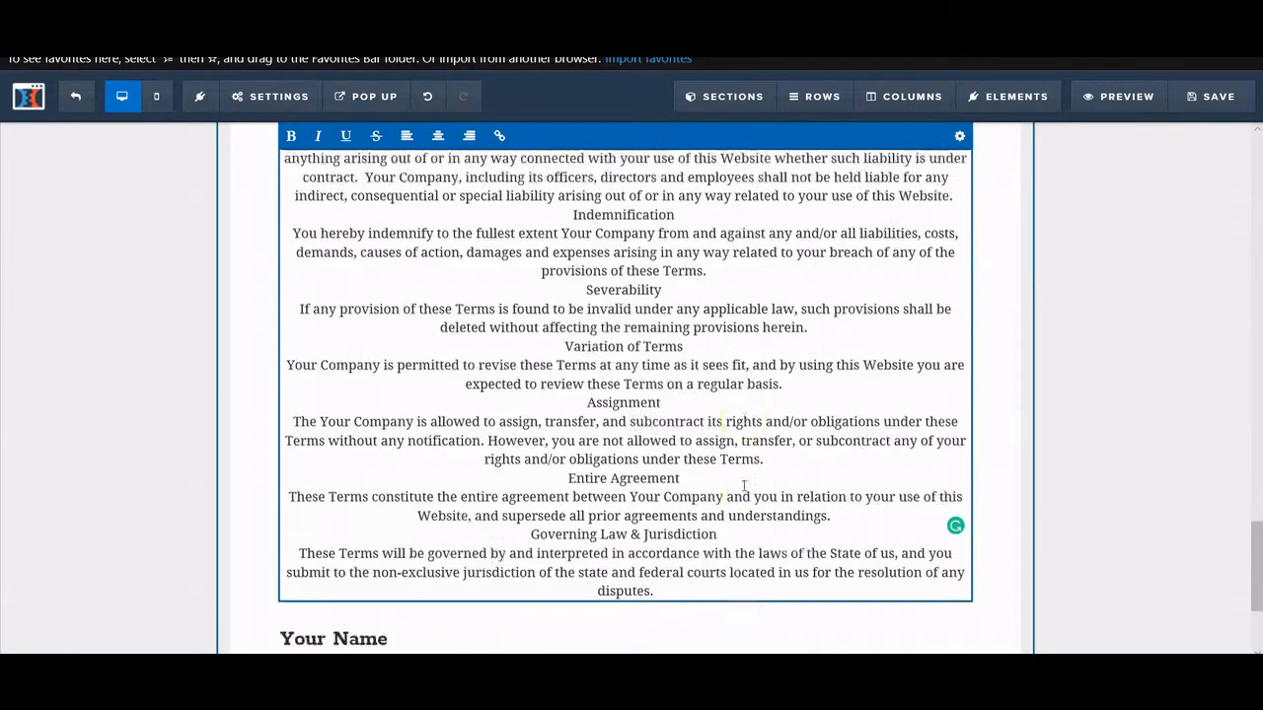
pyautogui.scroll(15, 744, 480)
pyautogui.scroll(4, 744, 473)
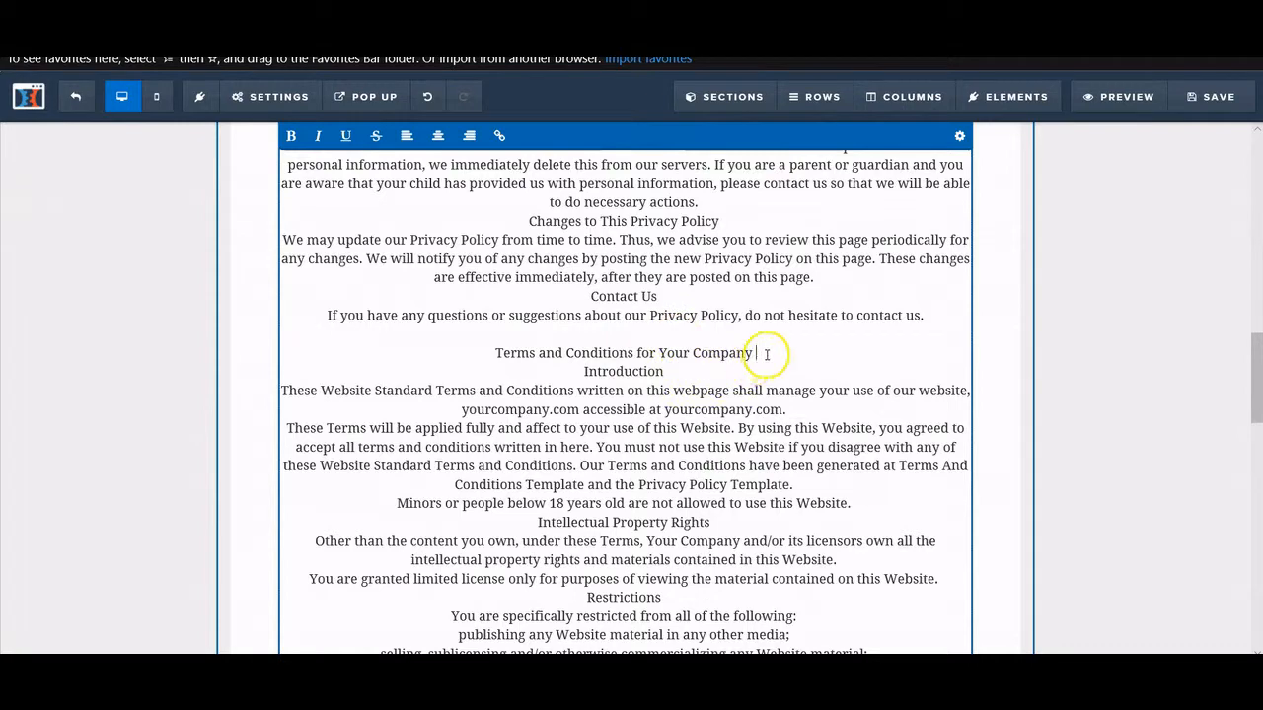
pyautogui.press('Return')
pyautogui.click(665, 392)
pyautogui.press('Return')
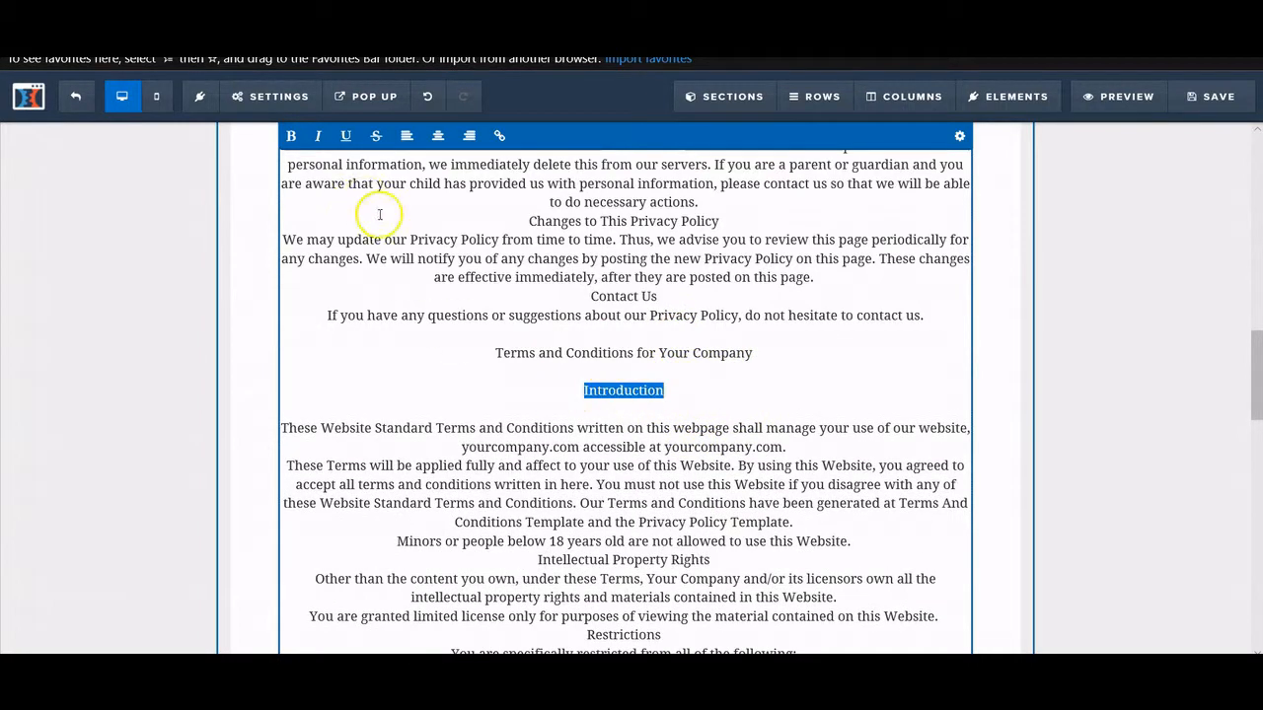
# Make the "Introduction" heading of the terms bold and look back over the privacy policy text above it.
pyautogui.click(292, 136)
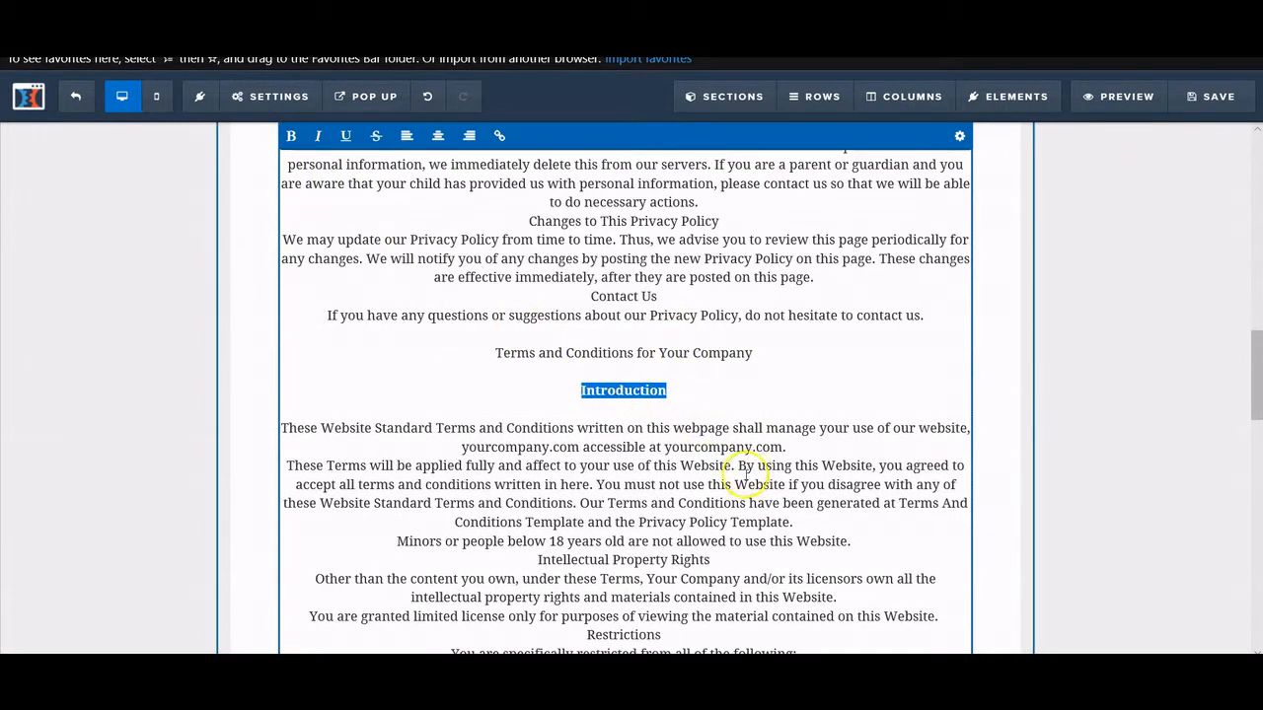
pyautogui.scroll(-2, 745, 474)
pyautogui.click(622, 294)
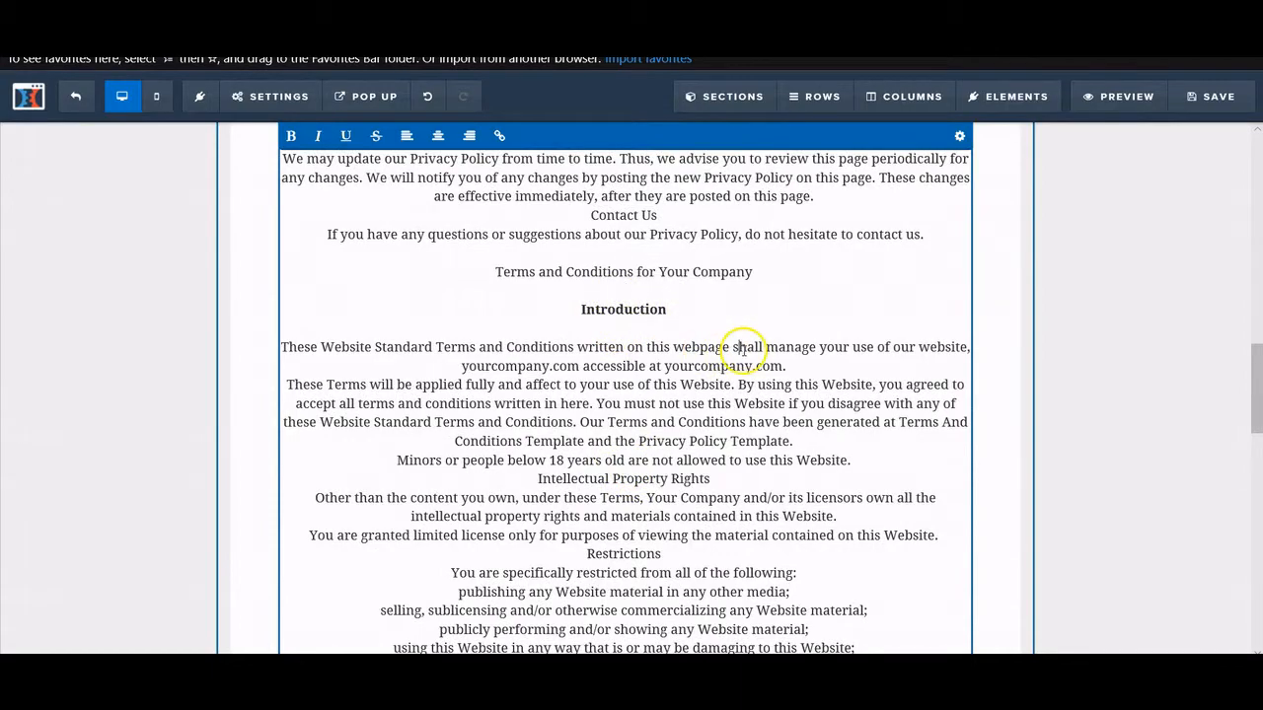
pyautogui.scroll(10, 742, 347)
pyautogui.scroll(-2, 742, 355)
pyautogui.scroll(4, 742, 364)
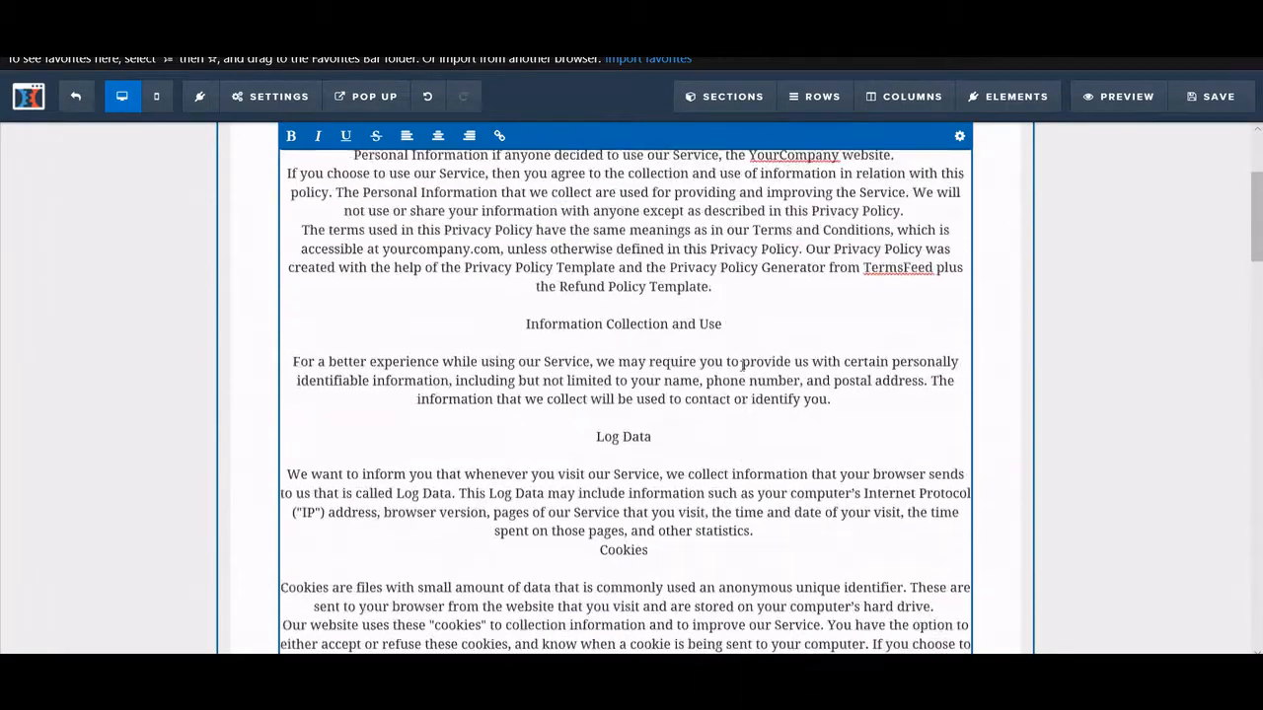
# Review the spacing of the pasted privacy policy sections, from the opening paragraphs through to the terms' "Introduction" heading.
pyautogui.scroll(5, 742, 364)
pyautogui.scroll(-6, 739, 355)
pyautogui.scroll(2, 739, 339)
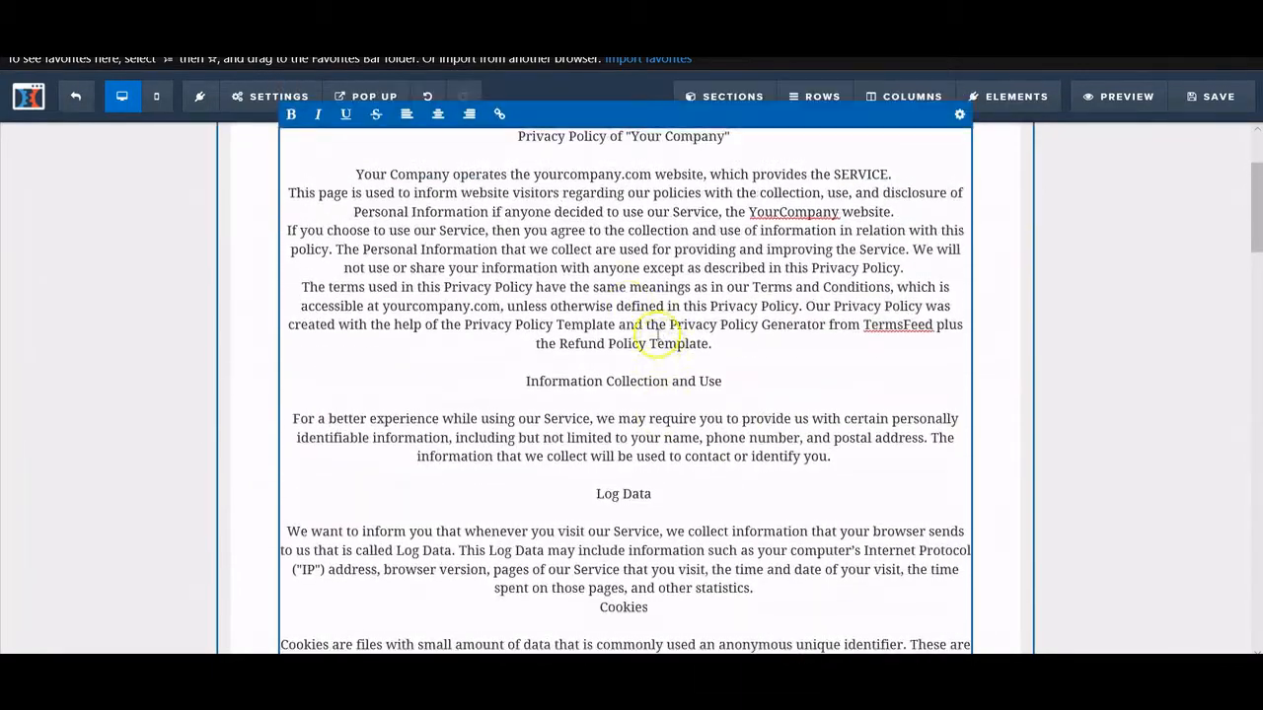
pyautogui.scroll(-2, 681, 339)
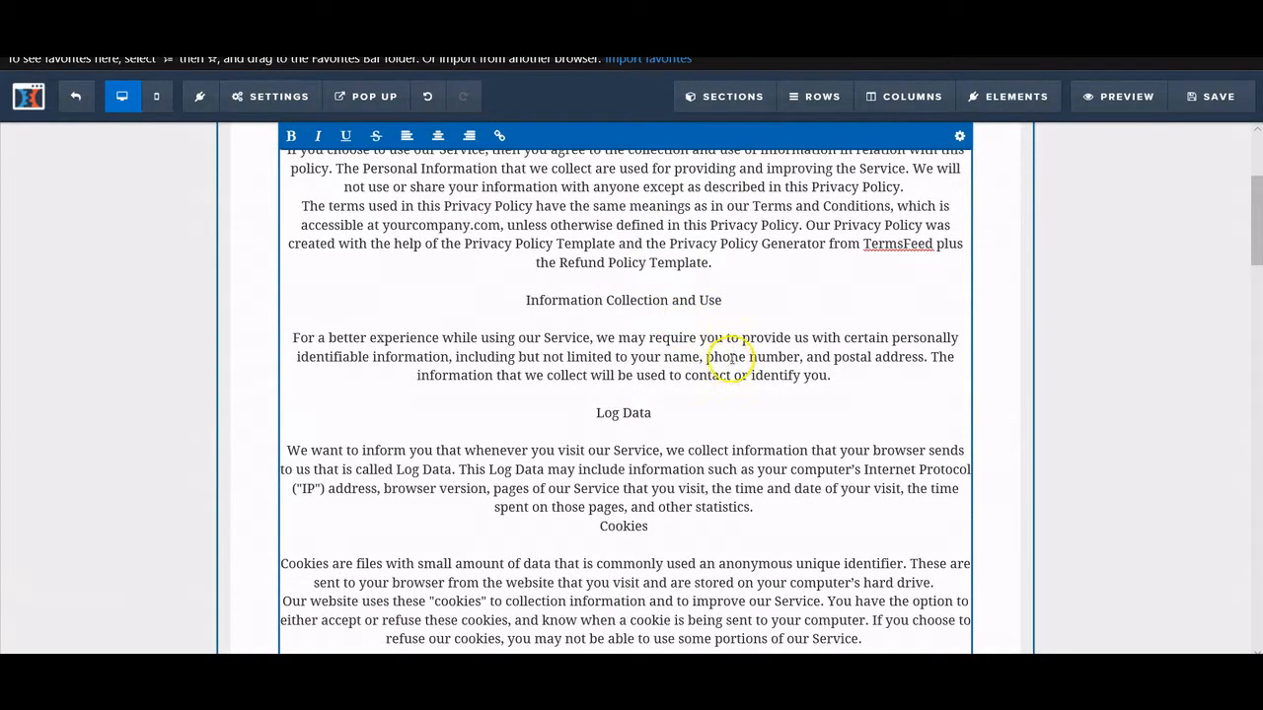
pyautogui.scroll(-5, 731, 354)
pyautogui.scroll(-3, 731, 353)
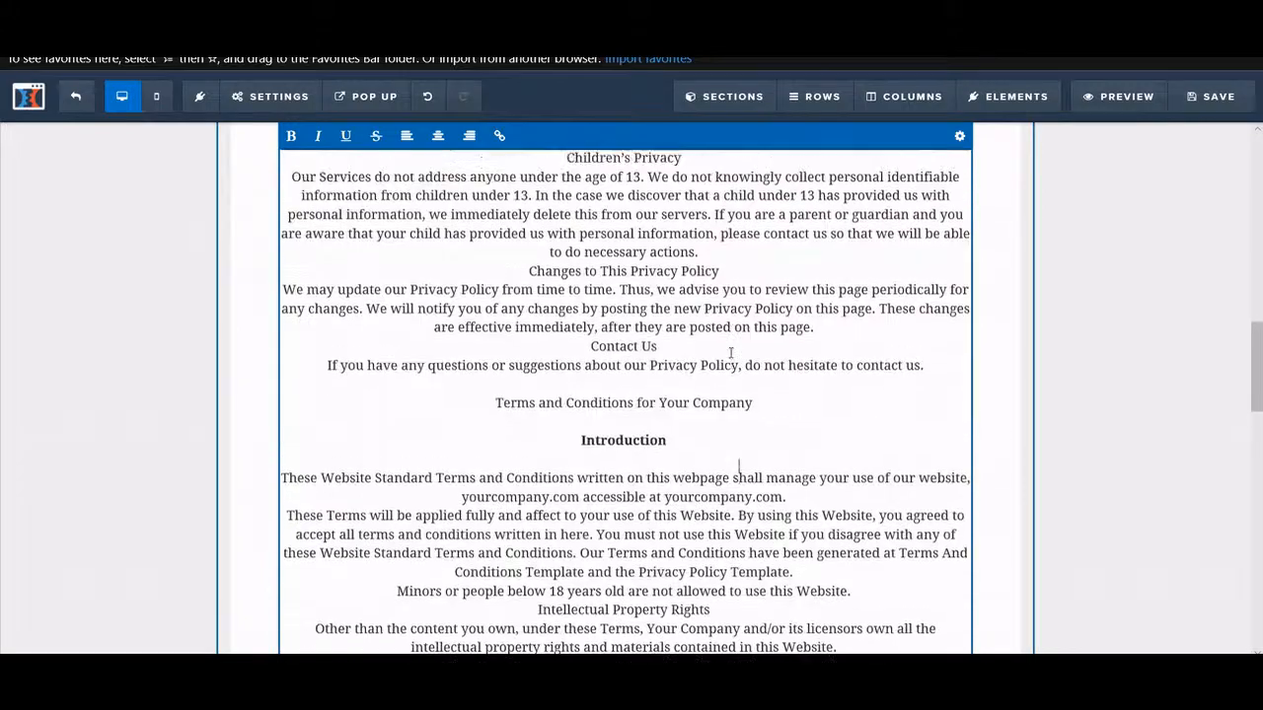
pyautogui.scroll(9, 732, 355)
pyautogui.scroll(-3, 728, 341)
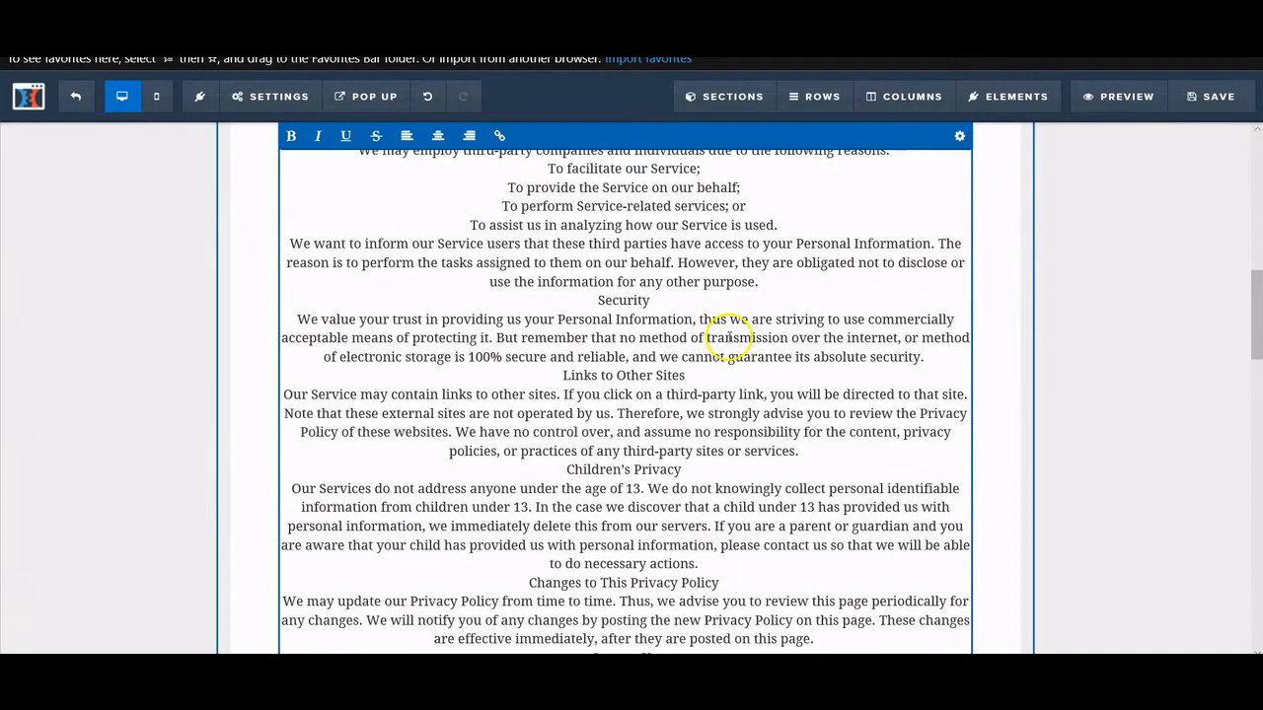
pyautogui.scroll(-5, 627, 360)
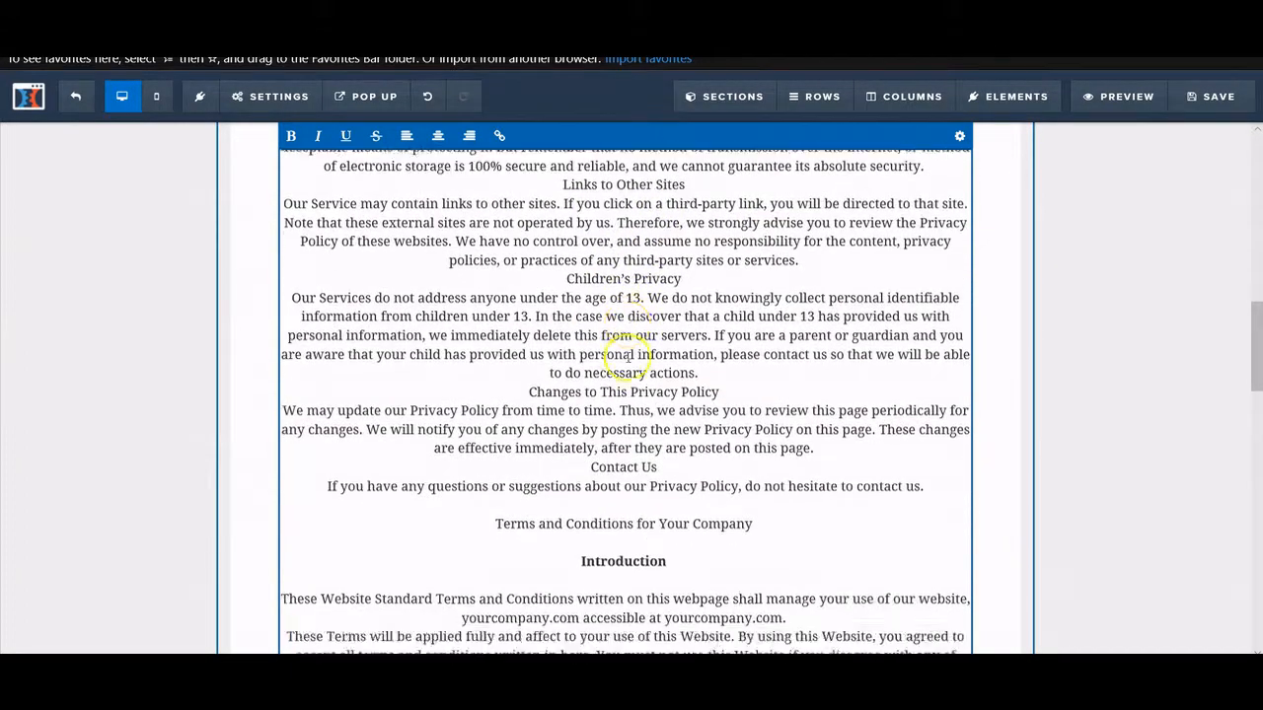
pyautogui.scroll(15, 628, 359)
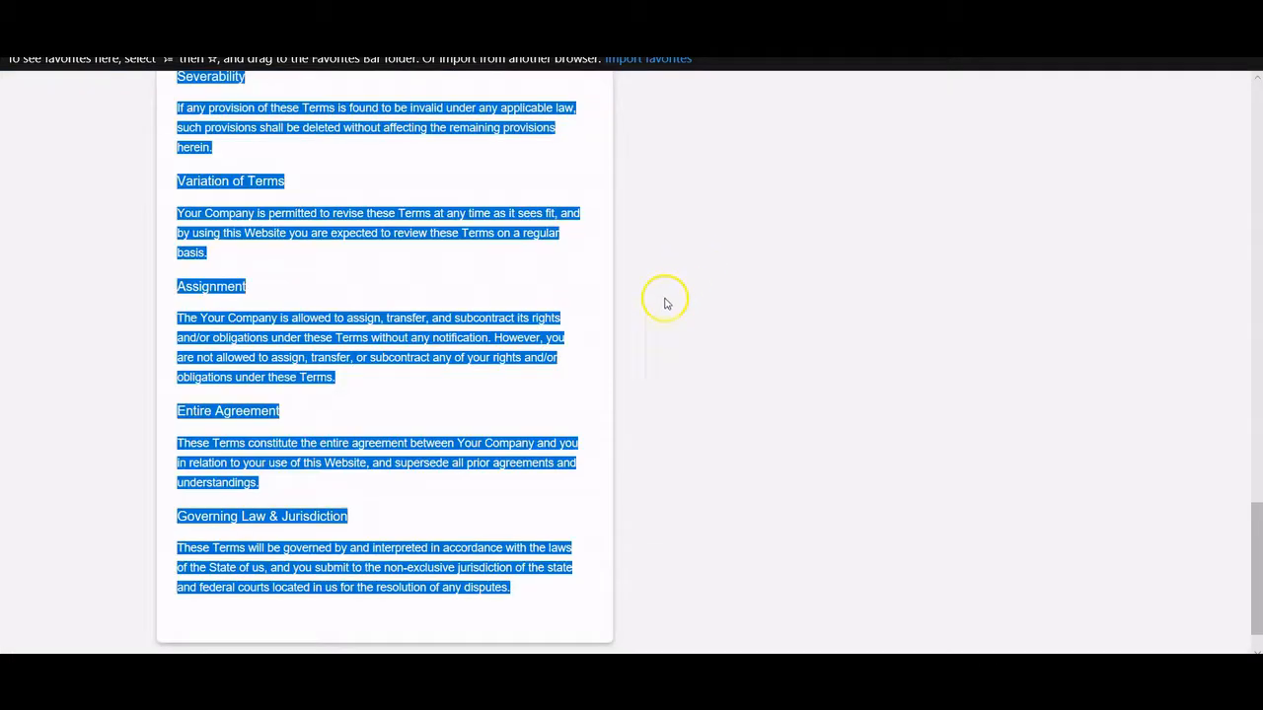
# Leave the generated terms page for Google and search for "earnings disclaimer template".
pyautogui.scroll(15, 559, 316)
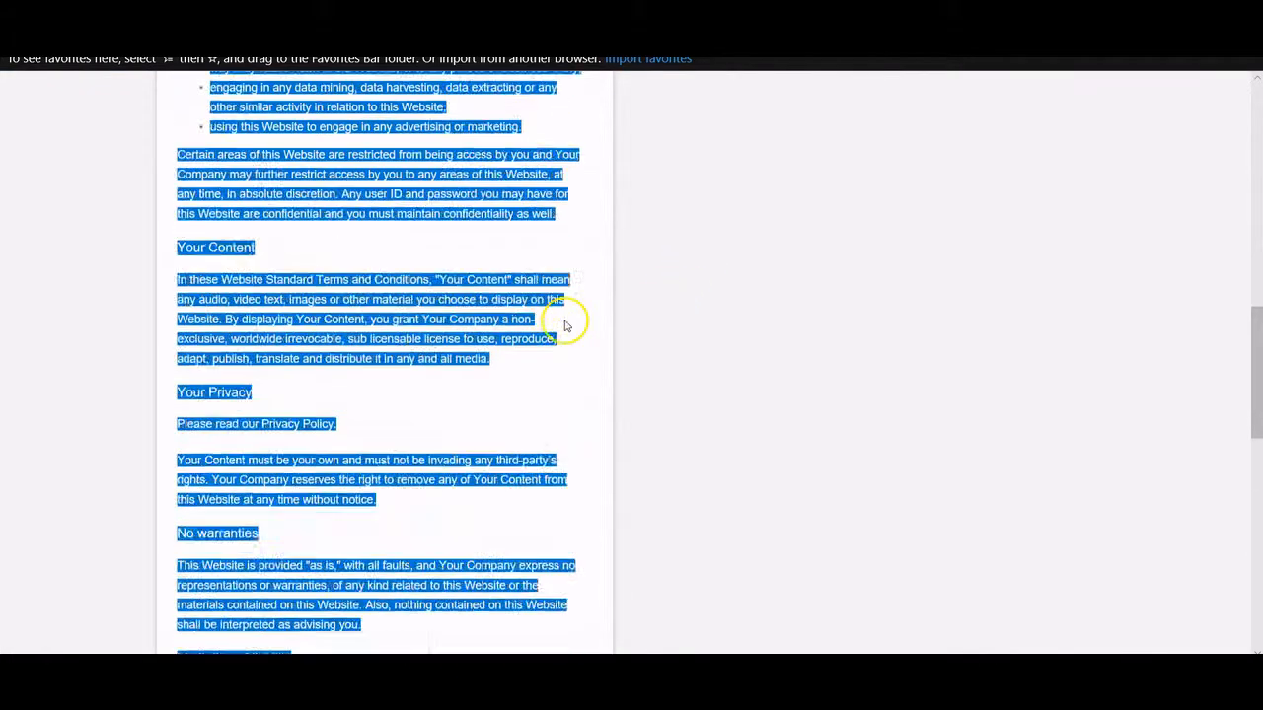
pyautogui.hotkey('ctrl', 'l')
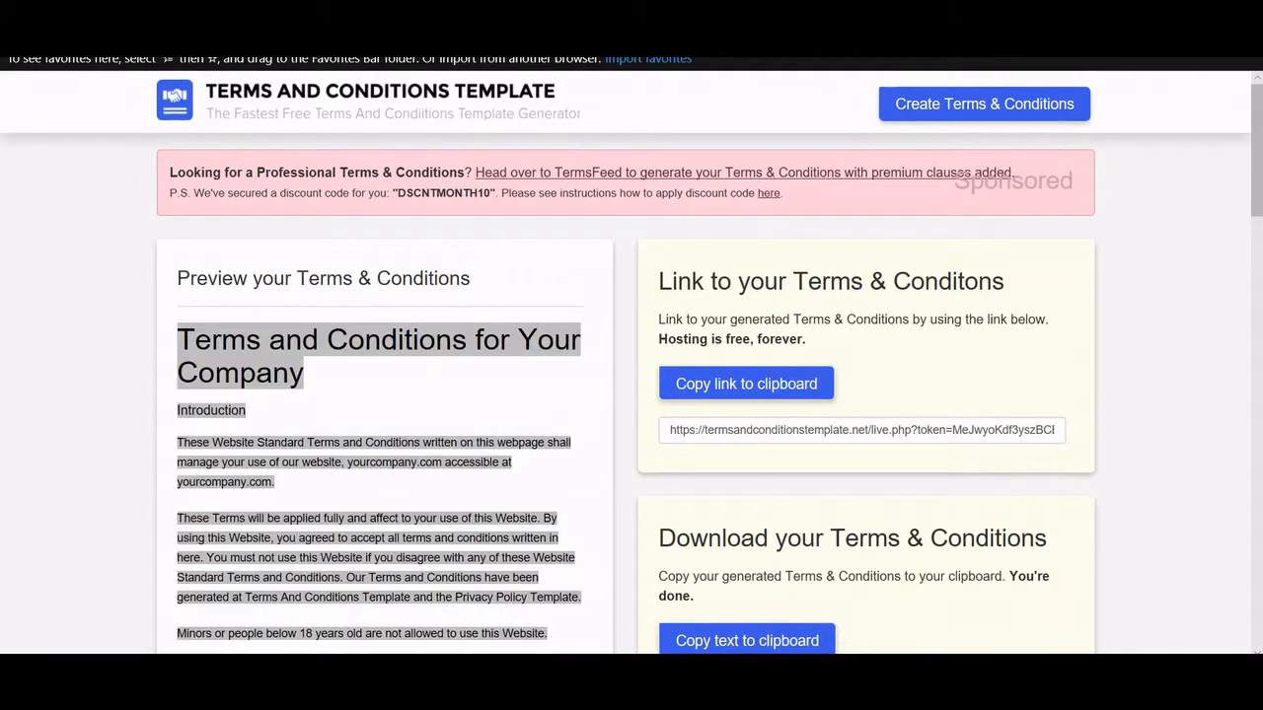
pyautogui.write('goog')
pyautogui.press('Escape')
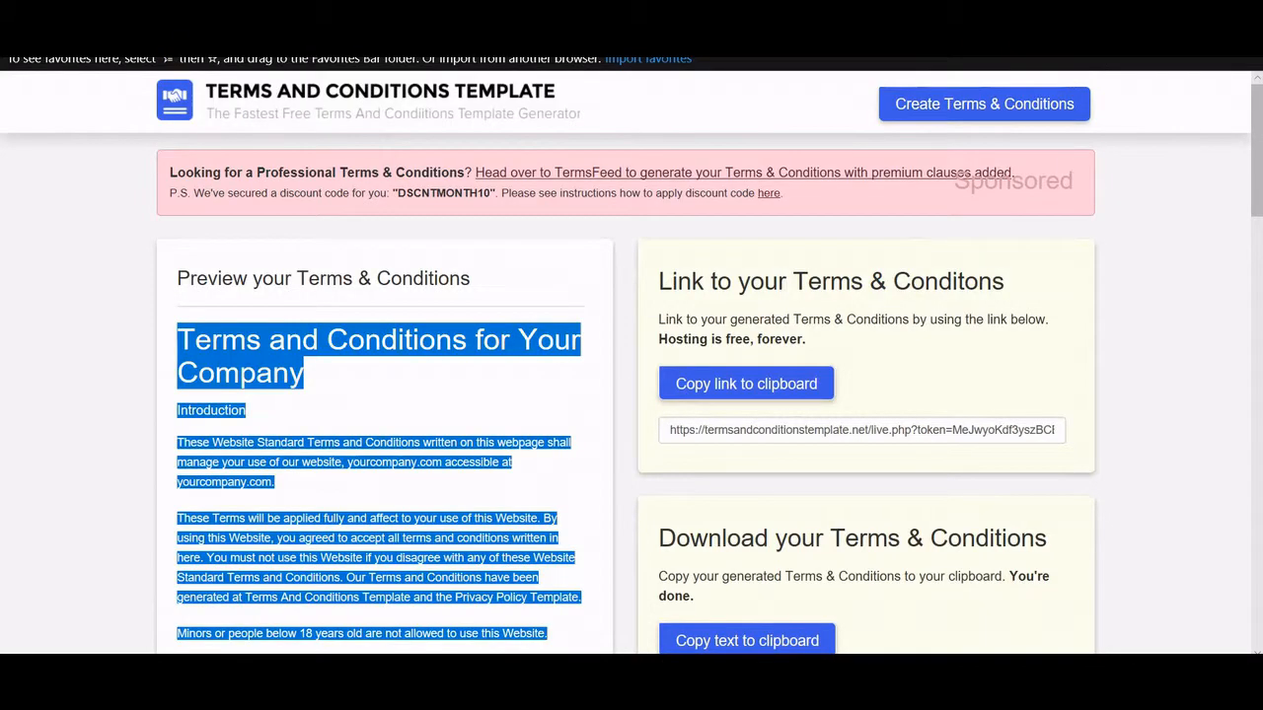
pyautogui.write('earnings disca')
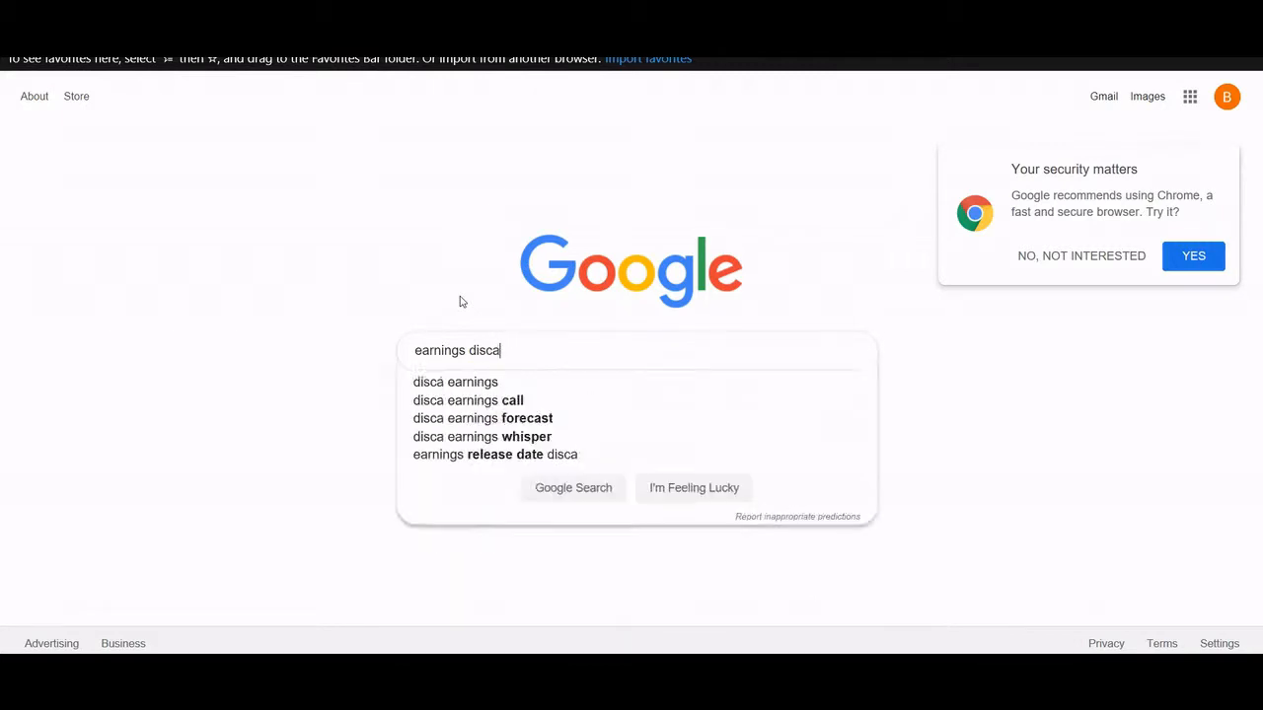
pyautogui.press('BackSpace')
pyautogui.write('laimer temp')
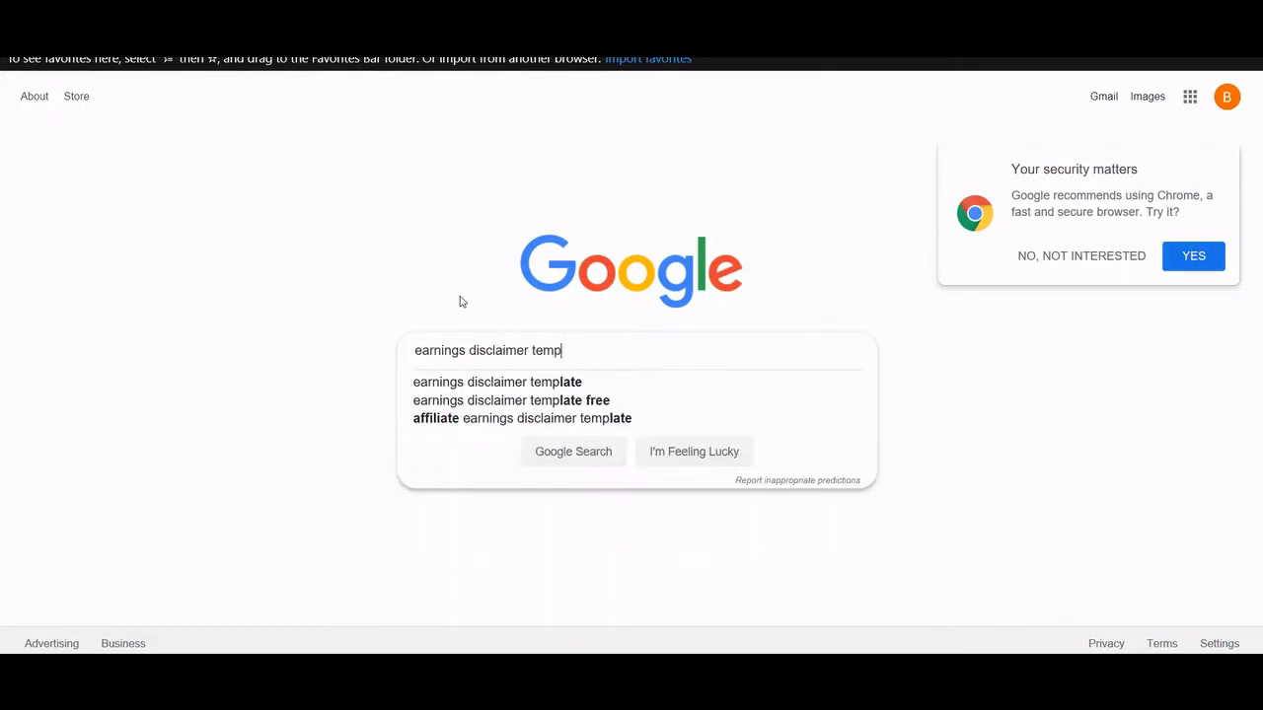
pyautogui.write('late')
pyautogui.press('Escape')
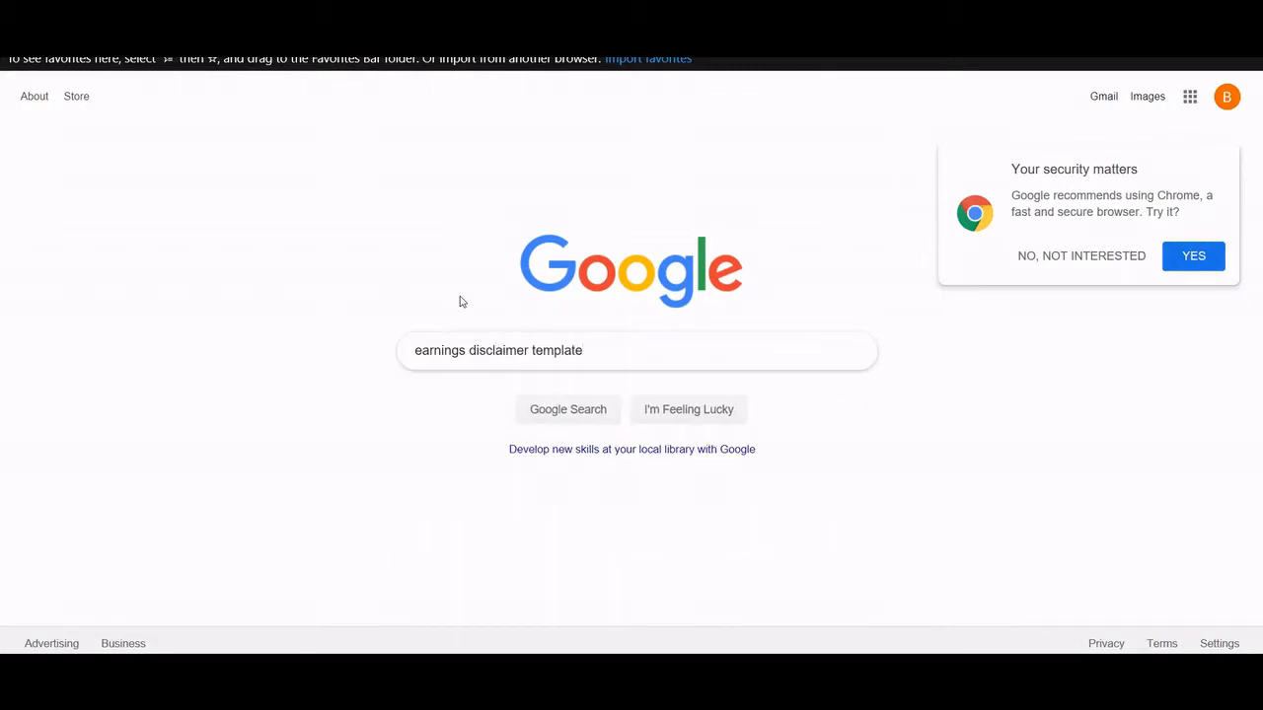
pyautogui.press('Return')
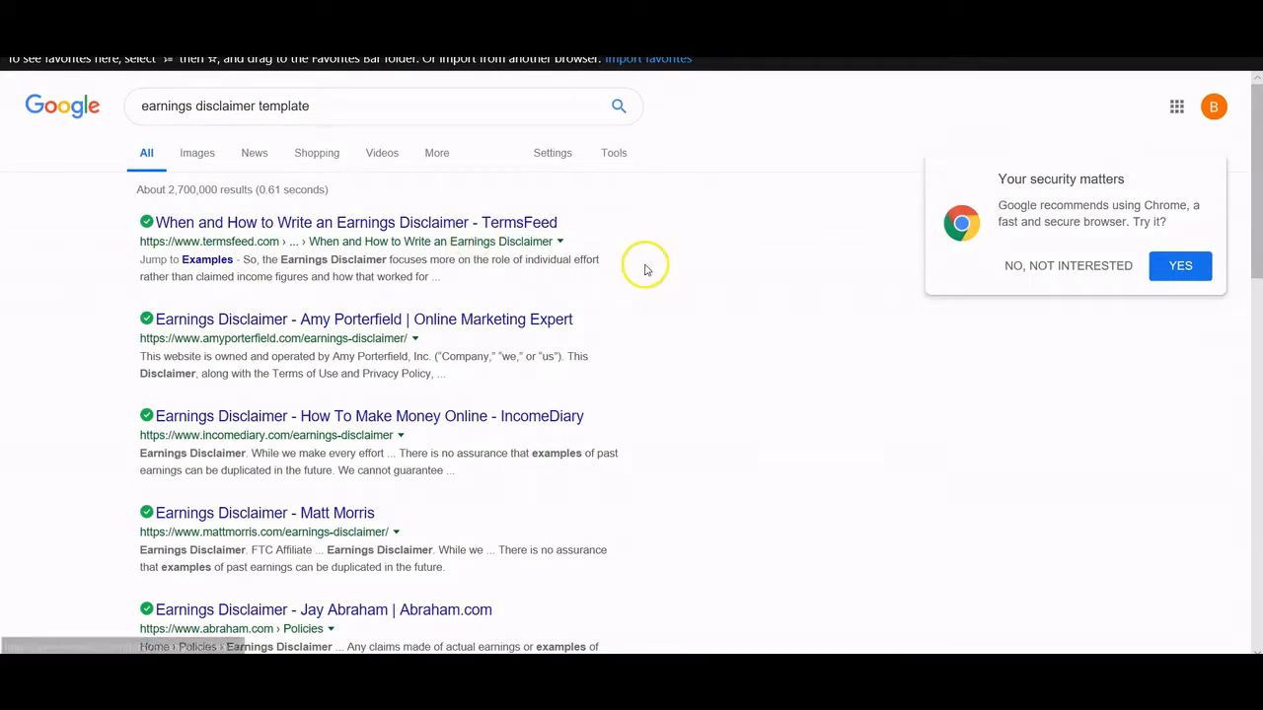
# Look through the search results and open the free Disclaimer Generator site, disclaimergenerator.net.
pyautogui.scroll(-1, 638, 272)
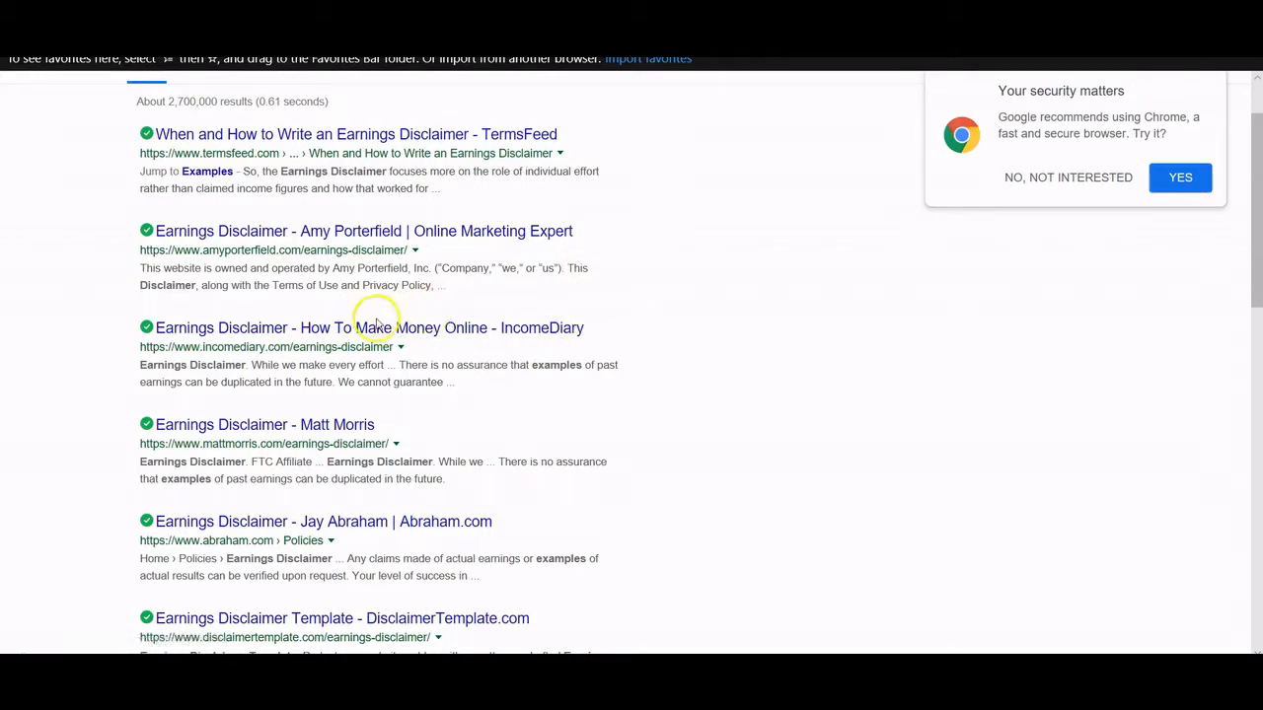
pyautogui.scroll(-2, 431, 344)
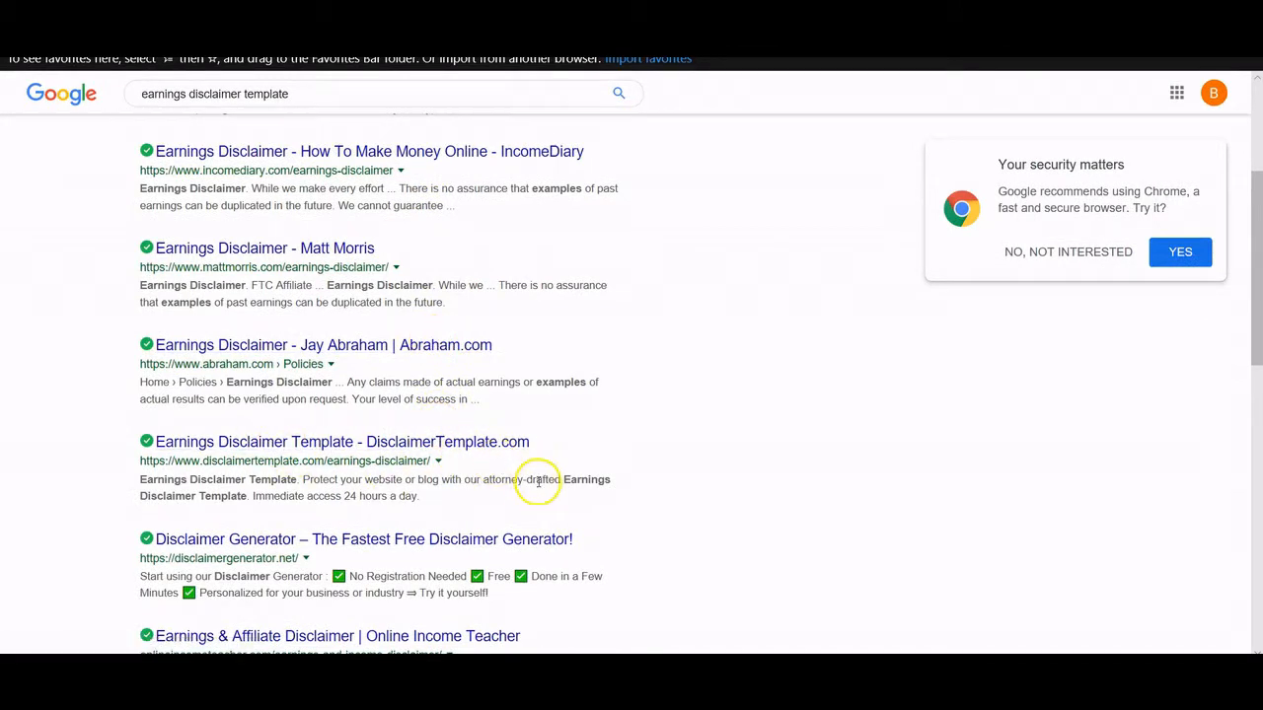
pyautogui.scroll(-1, 539, 480)
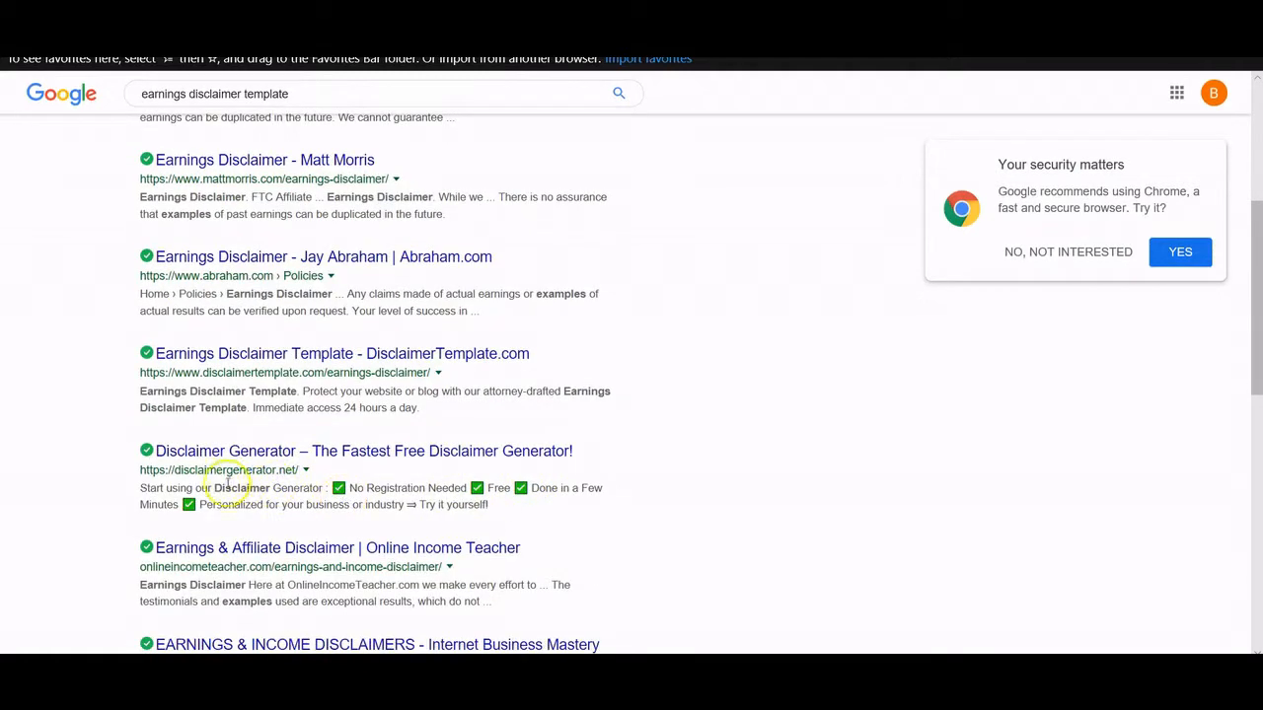
pyautogui.click(326, 455)
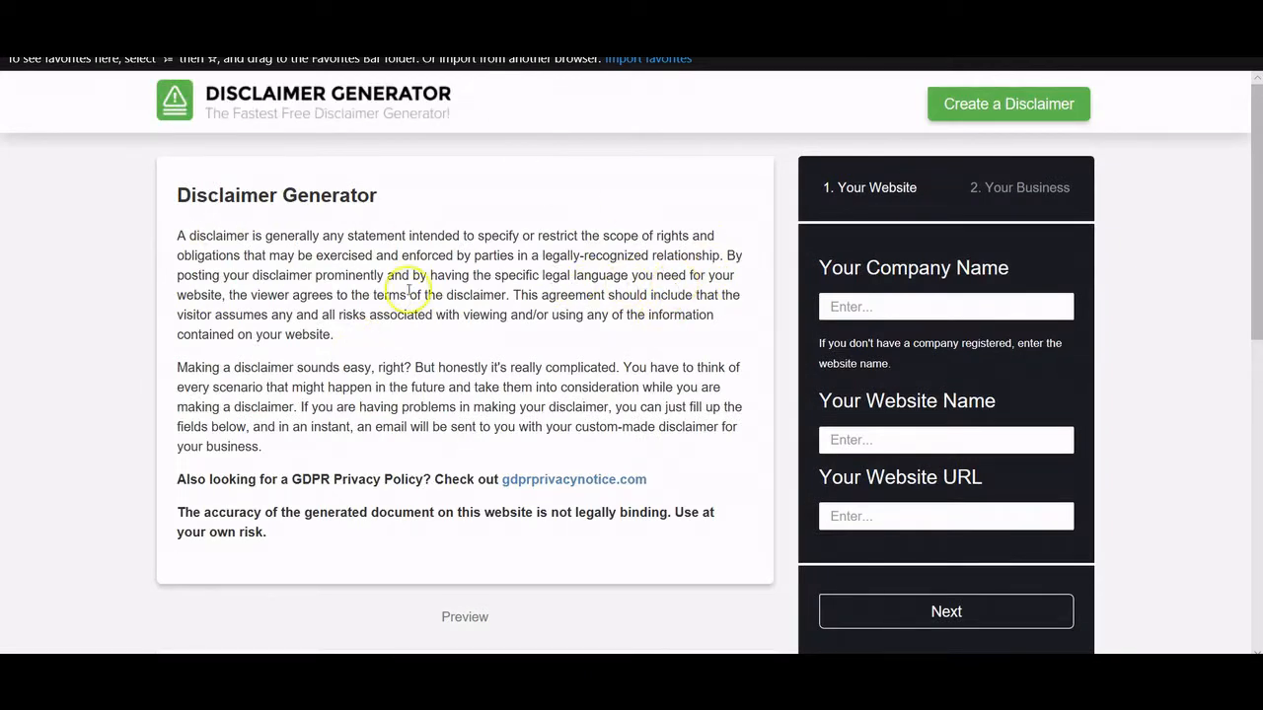
# Enter "your company" as company name and yourcompany.com as both website name and URL, and continue to the business details.
pyautogui.click(891, 308)
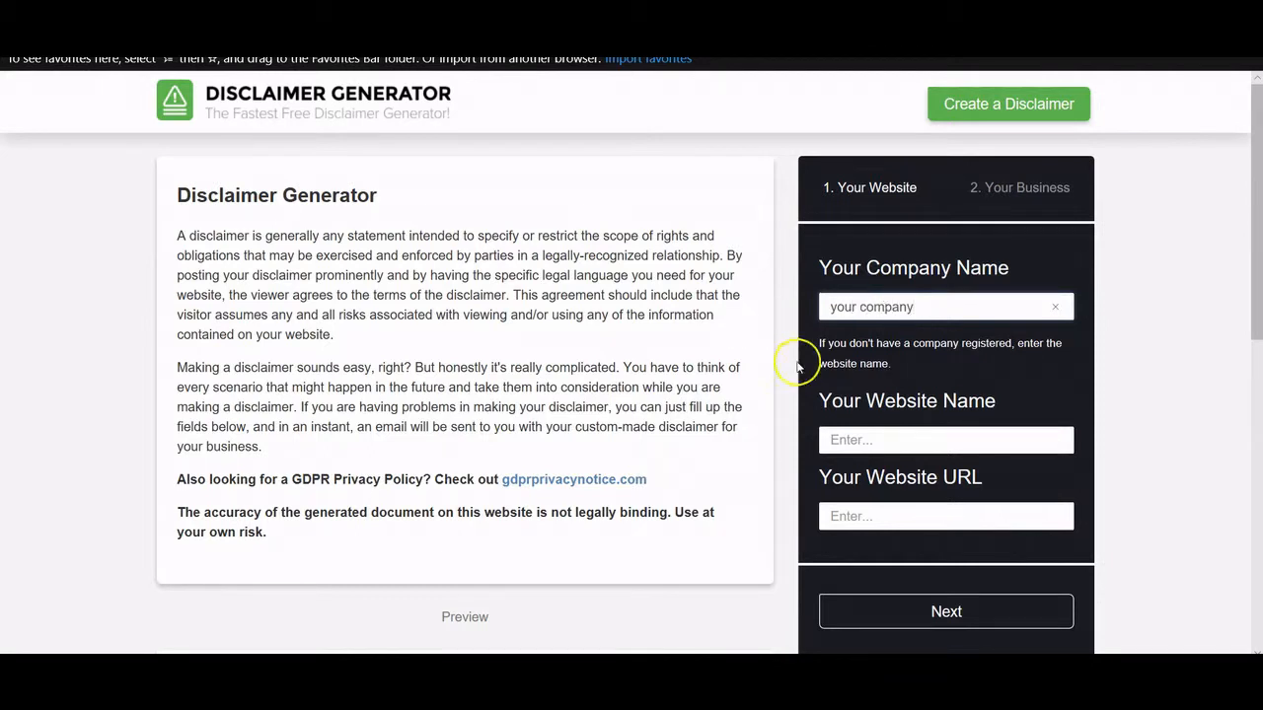
pyautogui.click(848, 440)
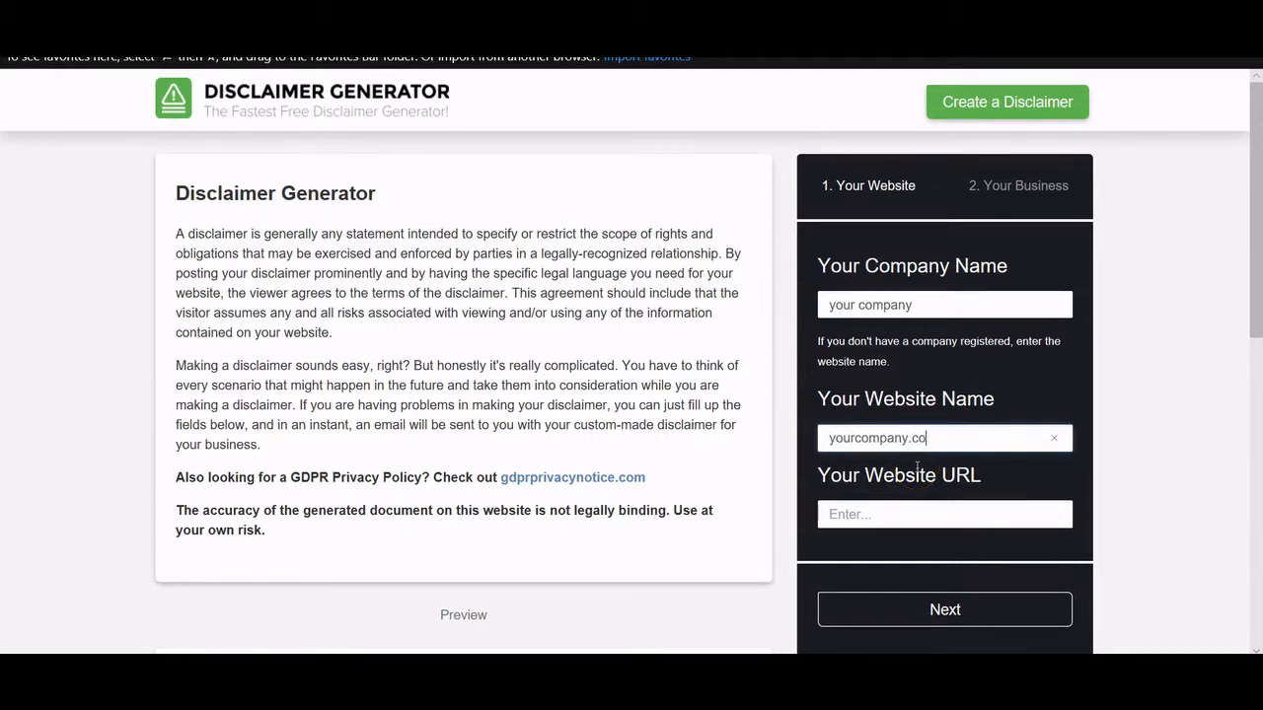
pyautogui.write('m')
pyautogui.press('Tab')
pyautogui.moveTo(952, 437); pyautogui.dragTo(827, 438)
pyautogui.hotkey('ctrl', 'c')
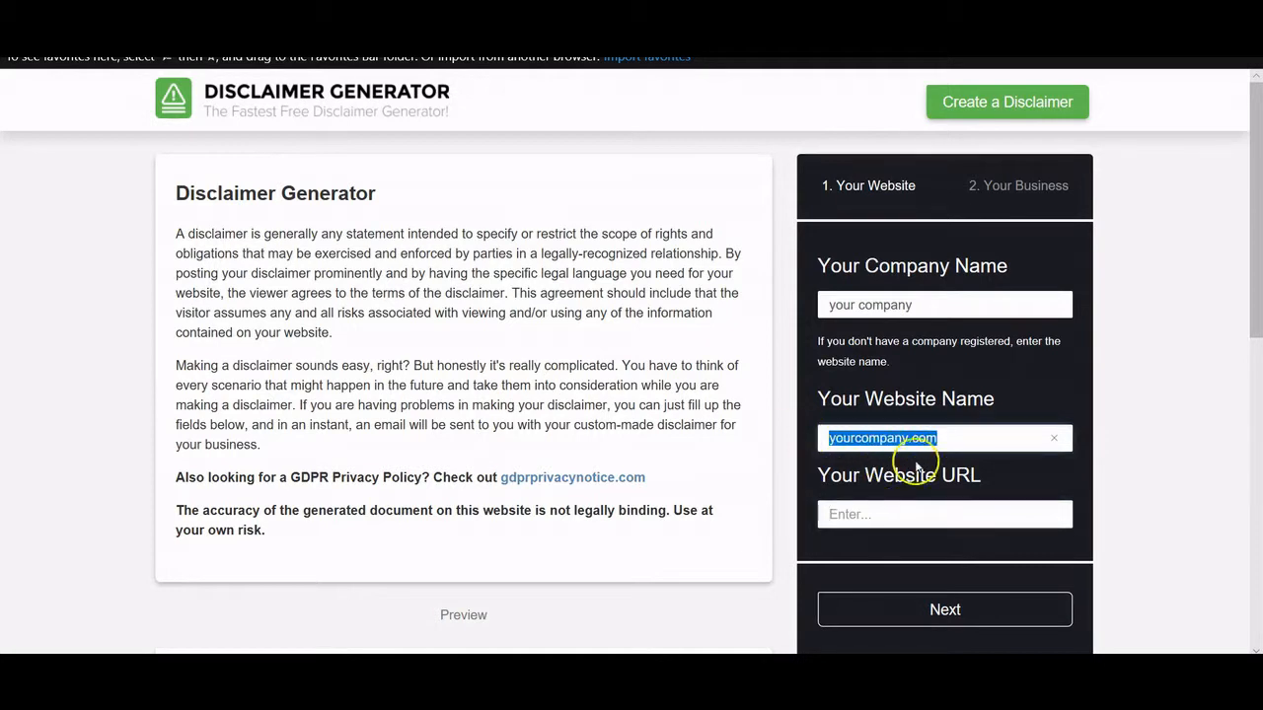
pyautogui.click(937, 516)
pyautogui.hotkey('ctrl', 'v')
pyautogui.click(949, 604)
# Set the business country to United States and the state to California.
pyautogui.scroll(-1, 958, 606)
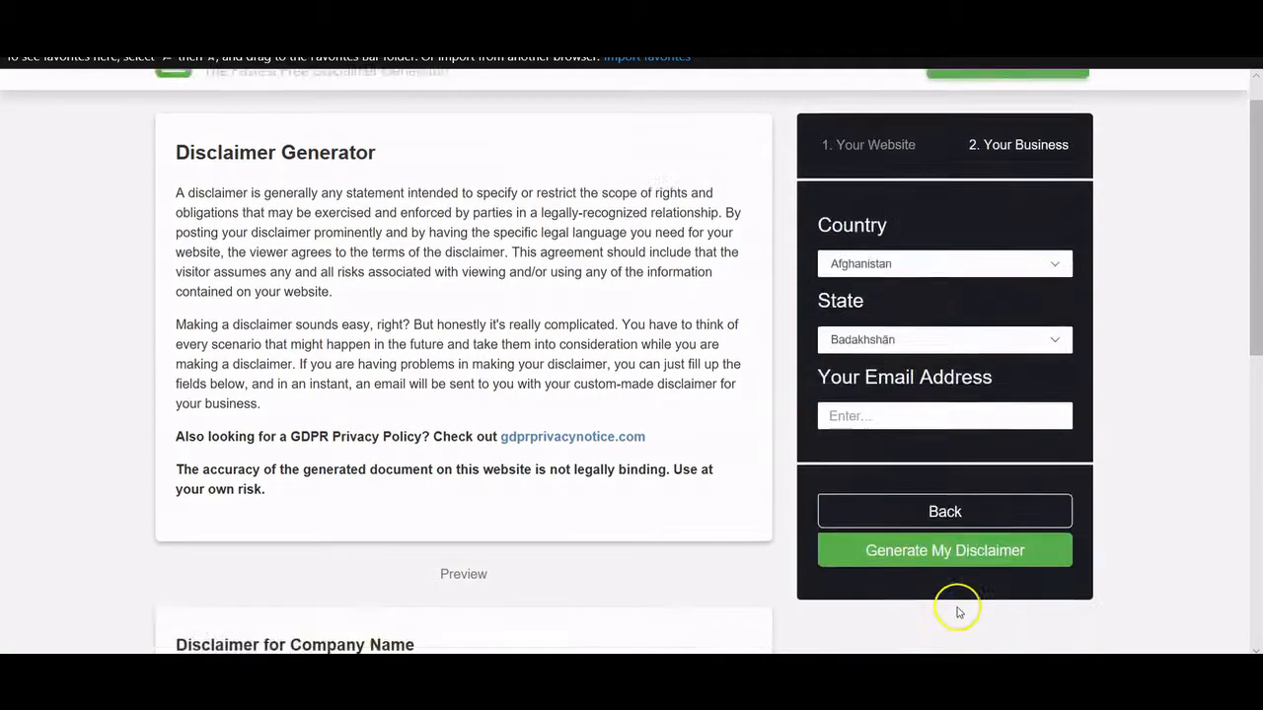
pyautogui.click(909, 222)
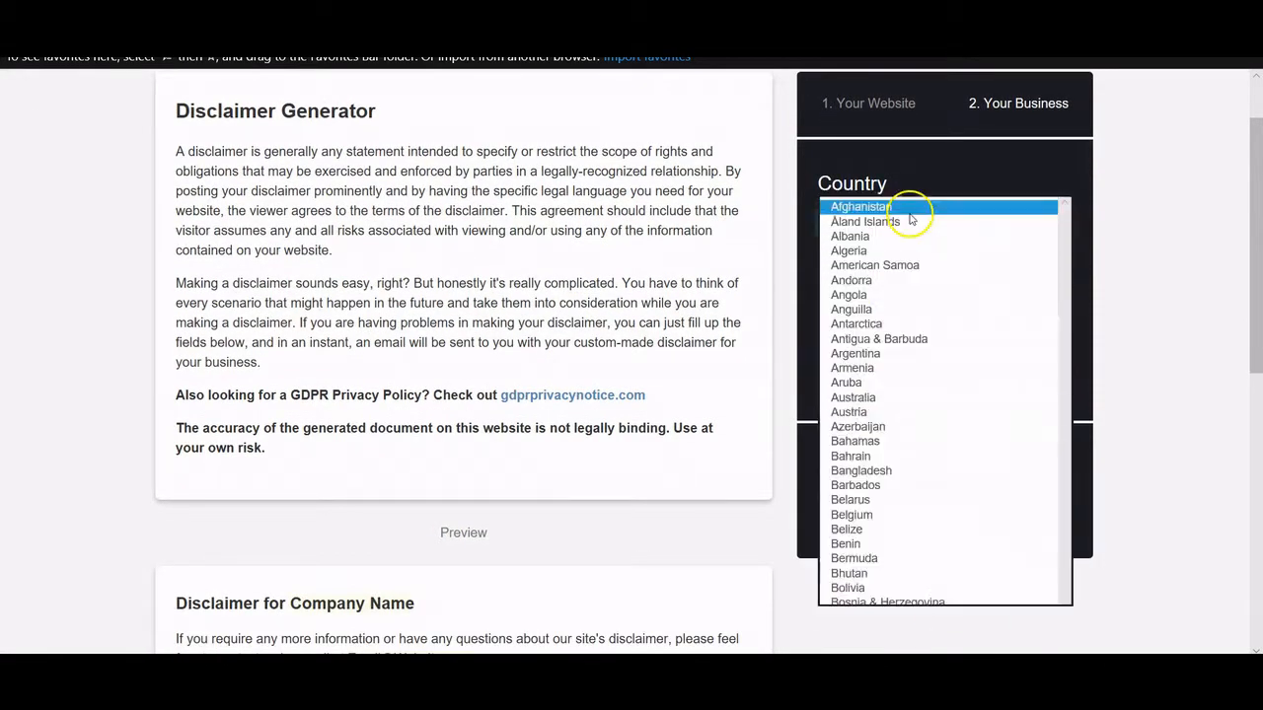
pyautogui.press('y')
pyautogui.scroll(-1, 881, 589)
pyautogui.scroll(5, 881, 592)
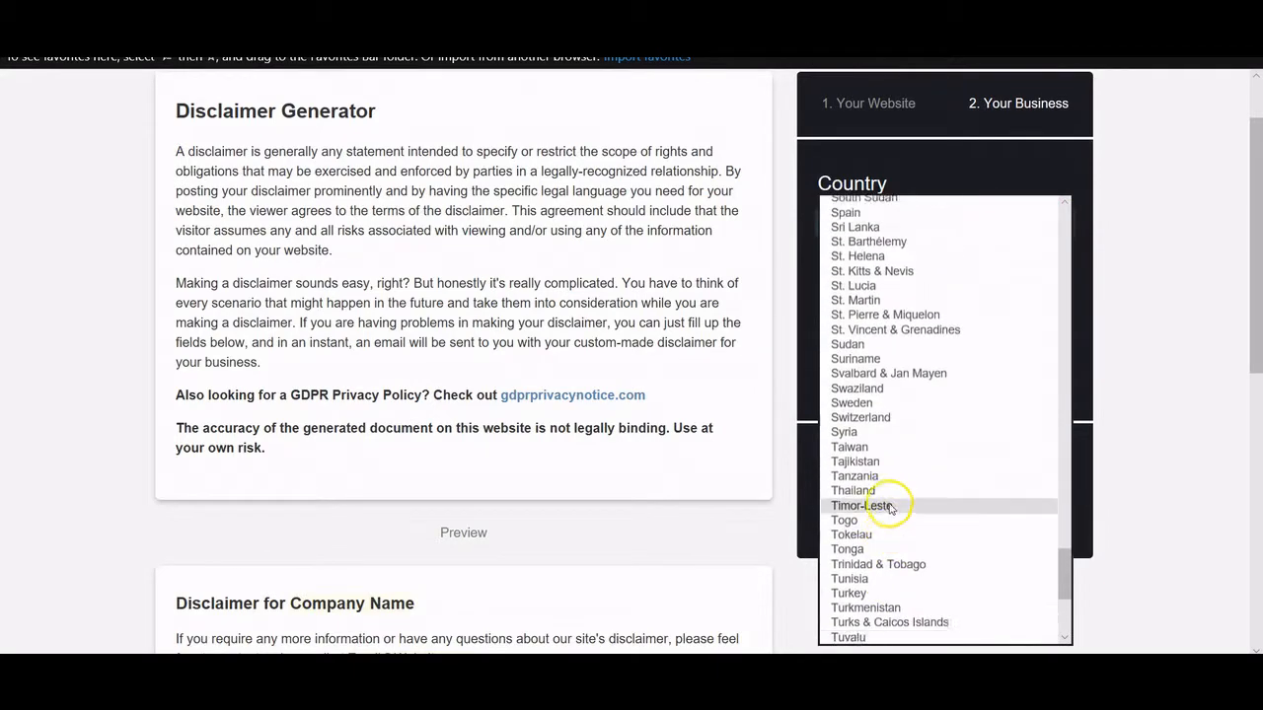
pyautogui.scroll(-4, 923, 553)
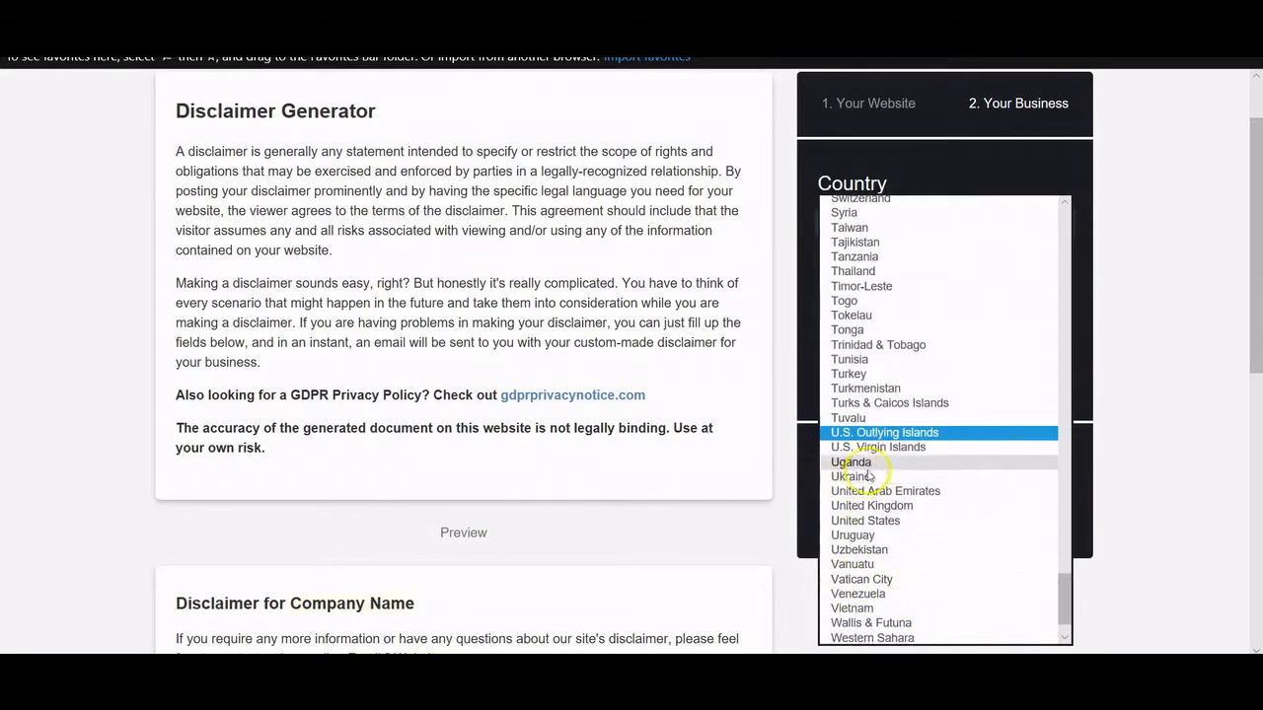
pyautogui.click(883, 526)
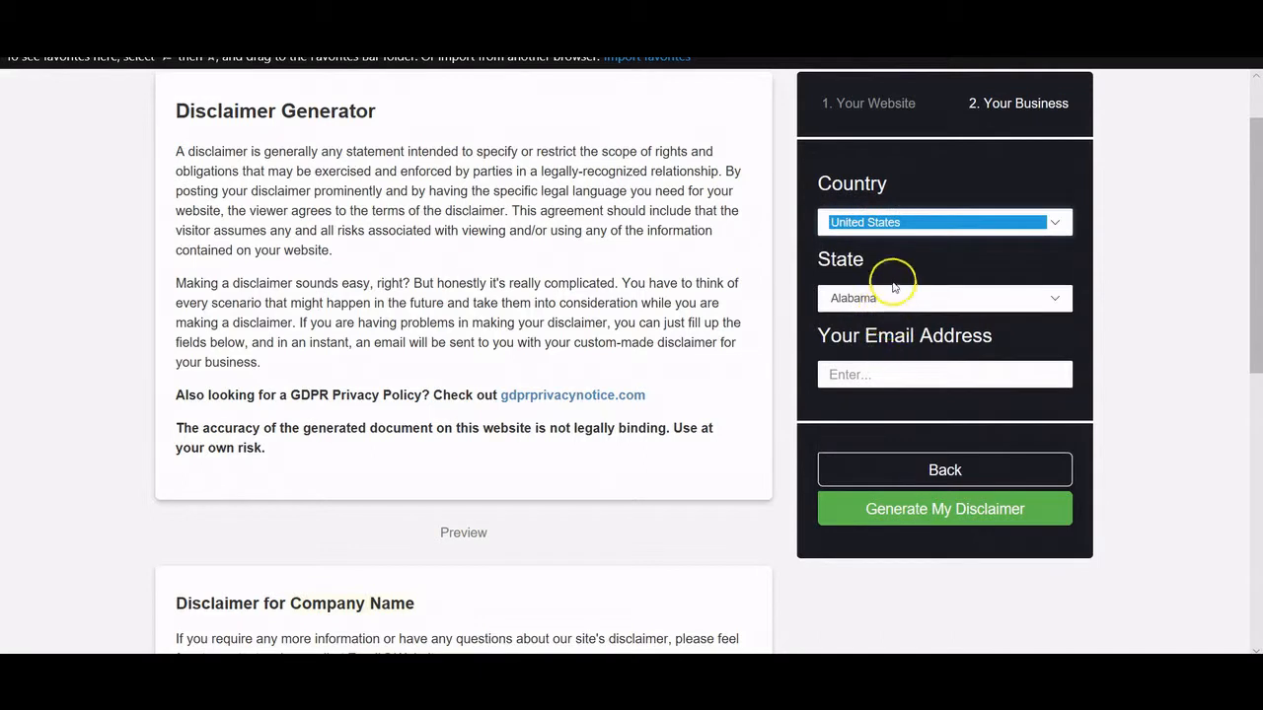
pyautogui.click(921, 301)
pyautogui.press('c')
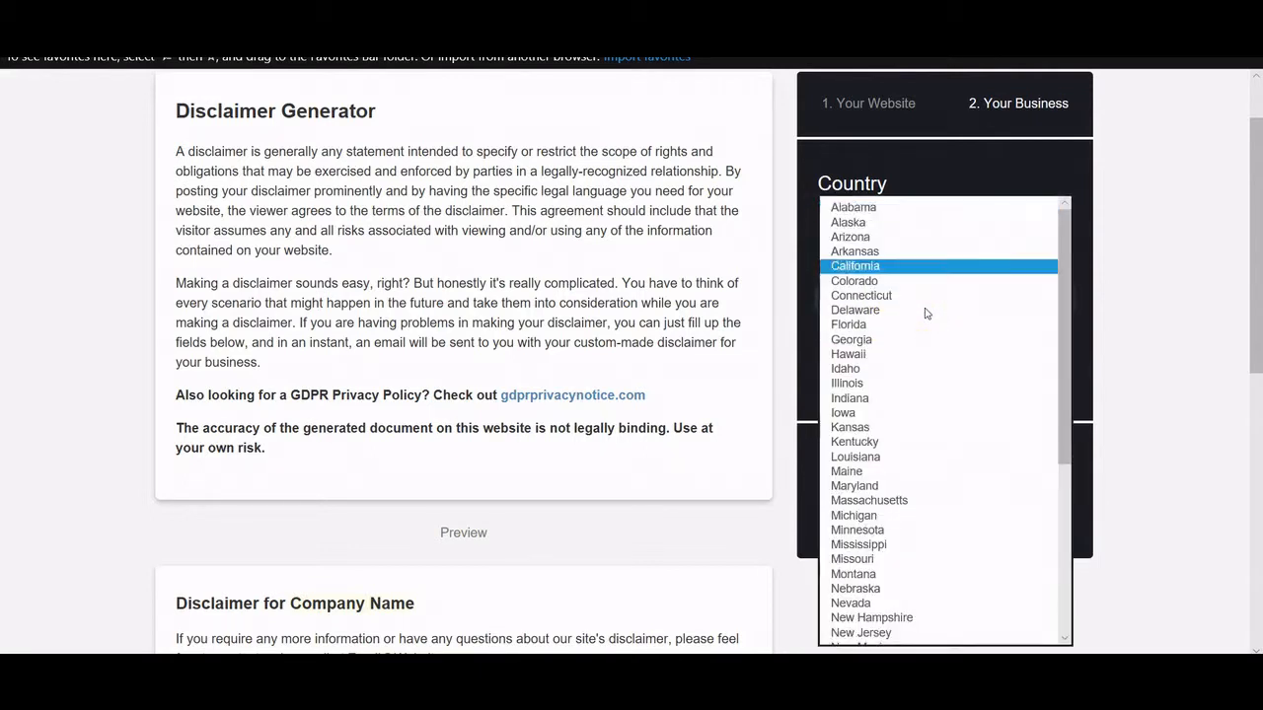
pyautogui.scroll(-2, 924, 313)
pyautogui.scroll(2, 918, 304)
pyautogui.press('Return')
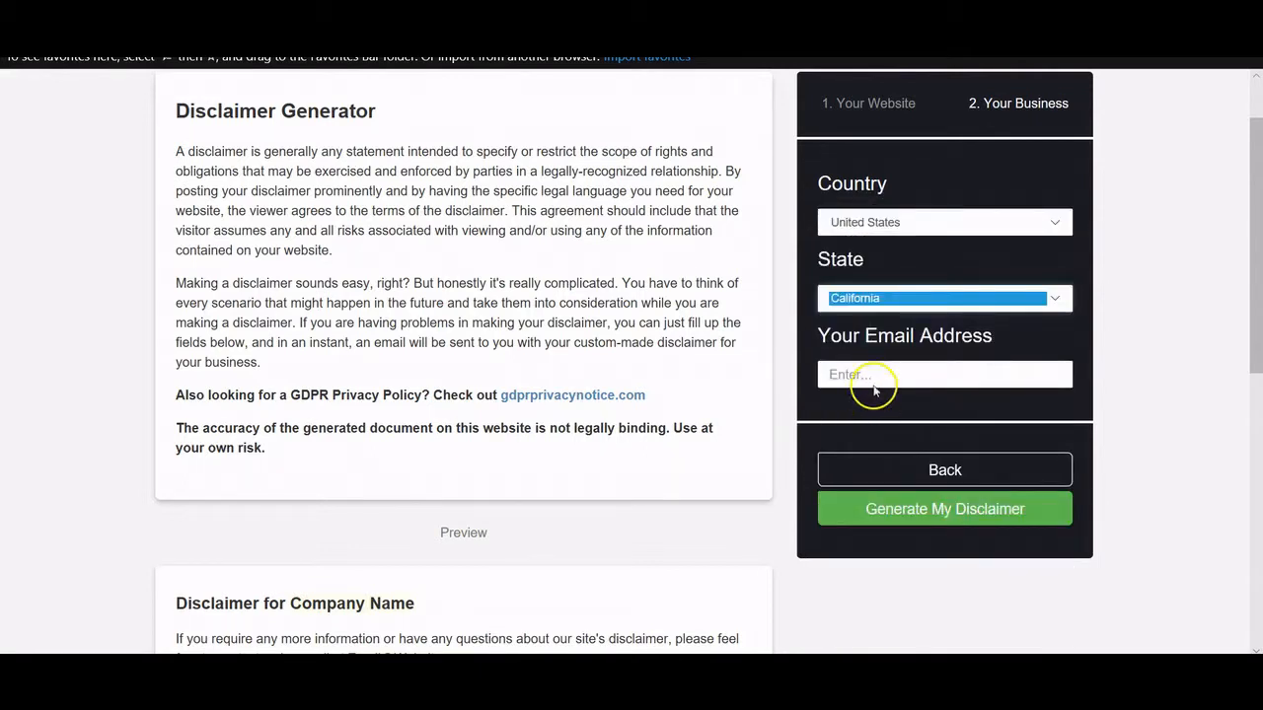
# Fill in the contact's e-mail address and generate the disclaimer.
pyautogui.click(883, 377)
pyautogui.click(898, 404)
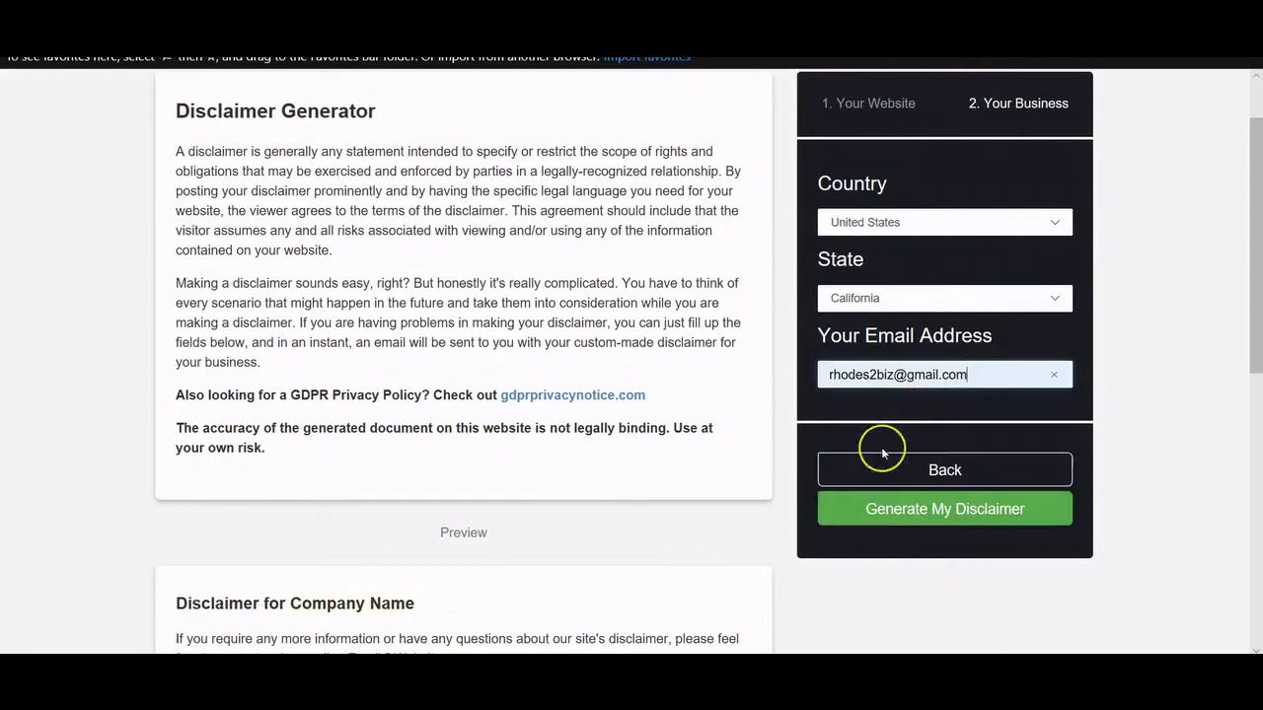
pyautogui.click(940, 511)
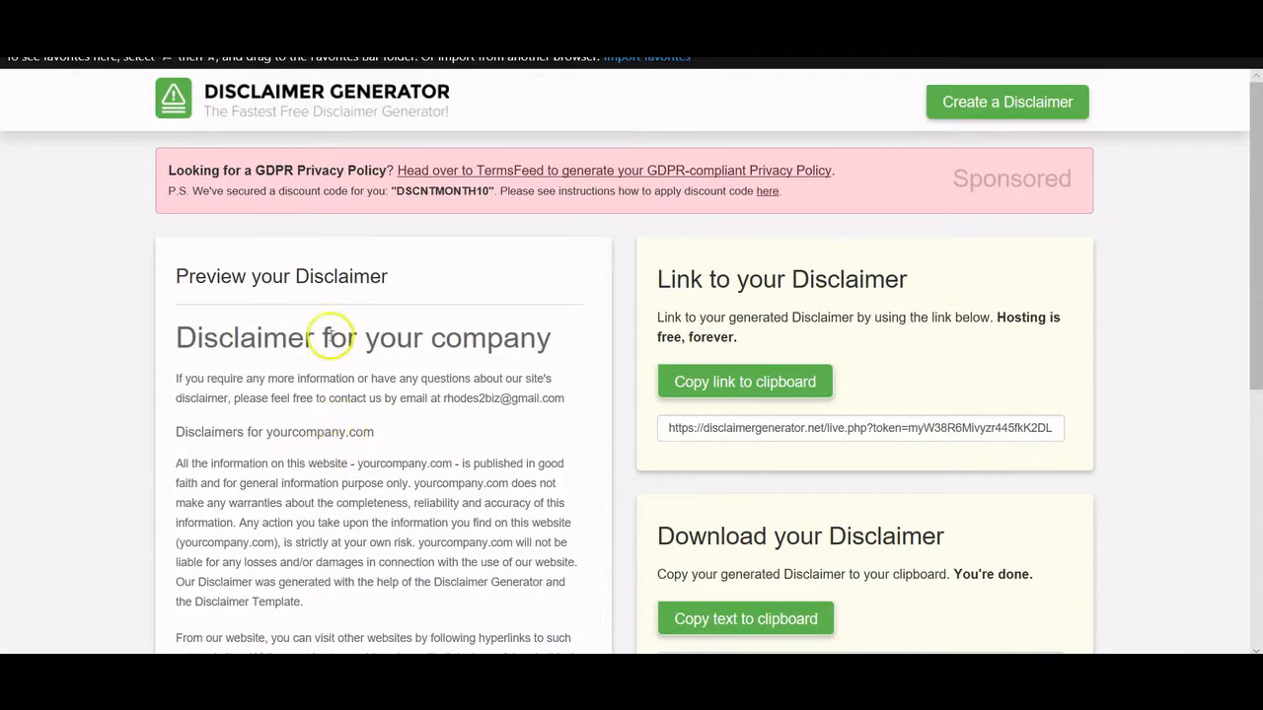
# Copy the previewed disclaimer text, starting from its "Disclaimer for your company" title.
pyautogui.scroll(-3, 760, 395)
pyautogui.scroll(2, 796, 309)
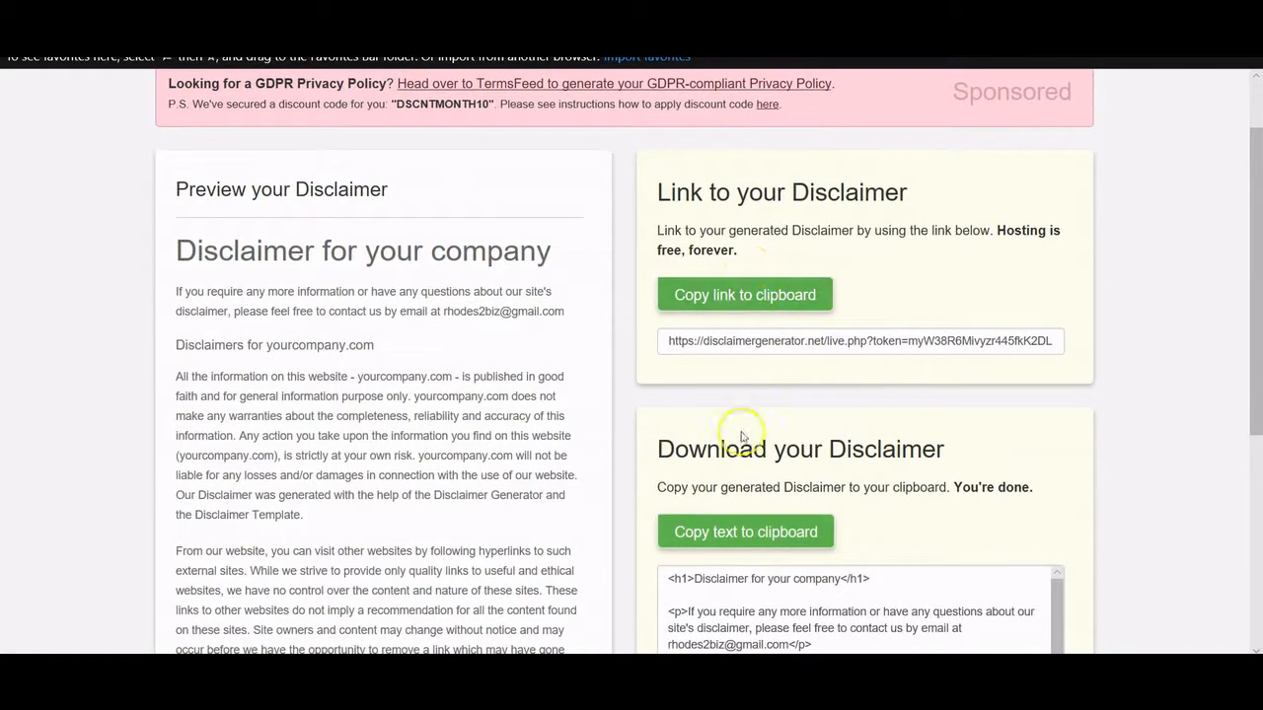
pyautogui.scroll(-1, 766, 480)
pyautogui.scroll(2, 552, 434)
pyautogui.moveTo(328, 383); pyautogui.dragTo(332, 390)
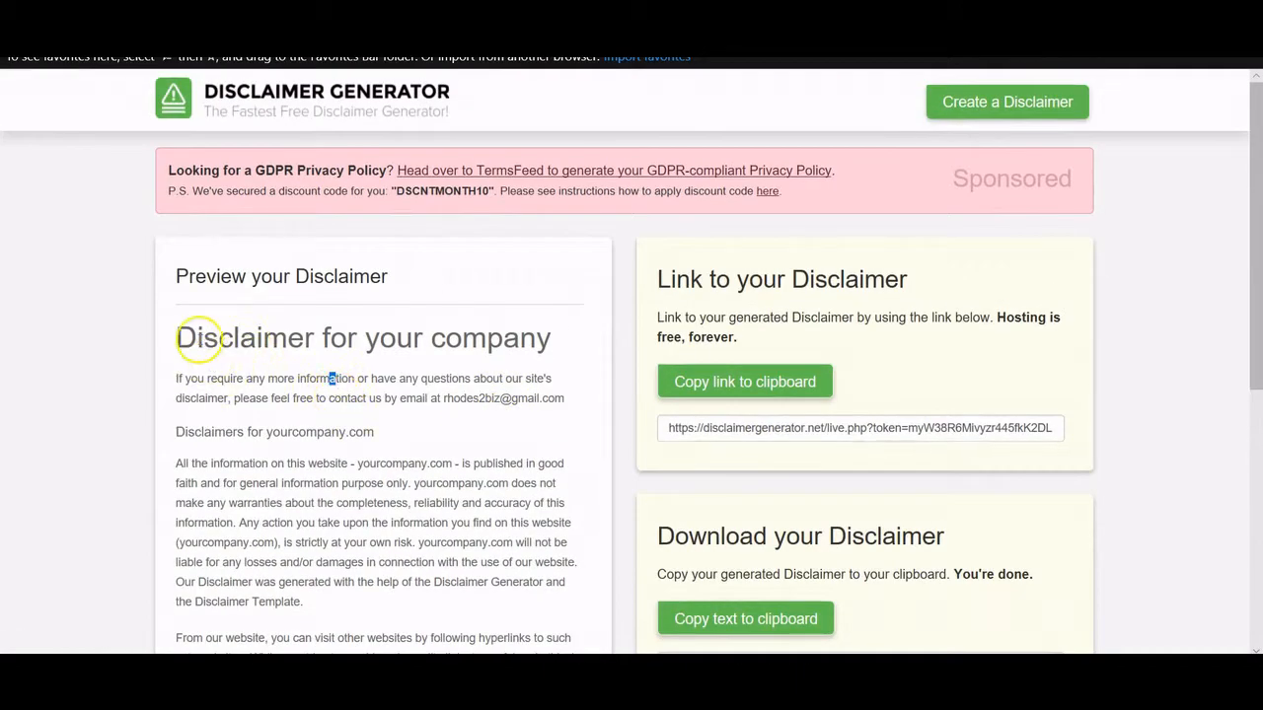
pyautogui.moveTo(179, 334); pyautogui.dragTo(553, 524)
pyautogui.hotkey('ctrl', 'c')
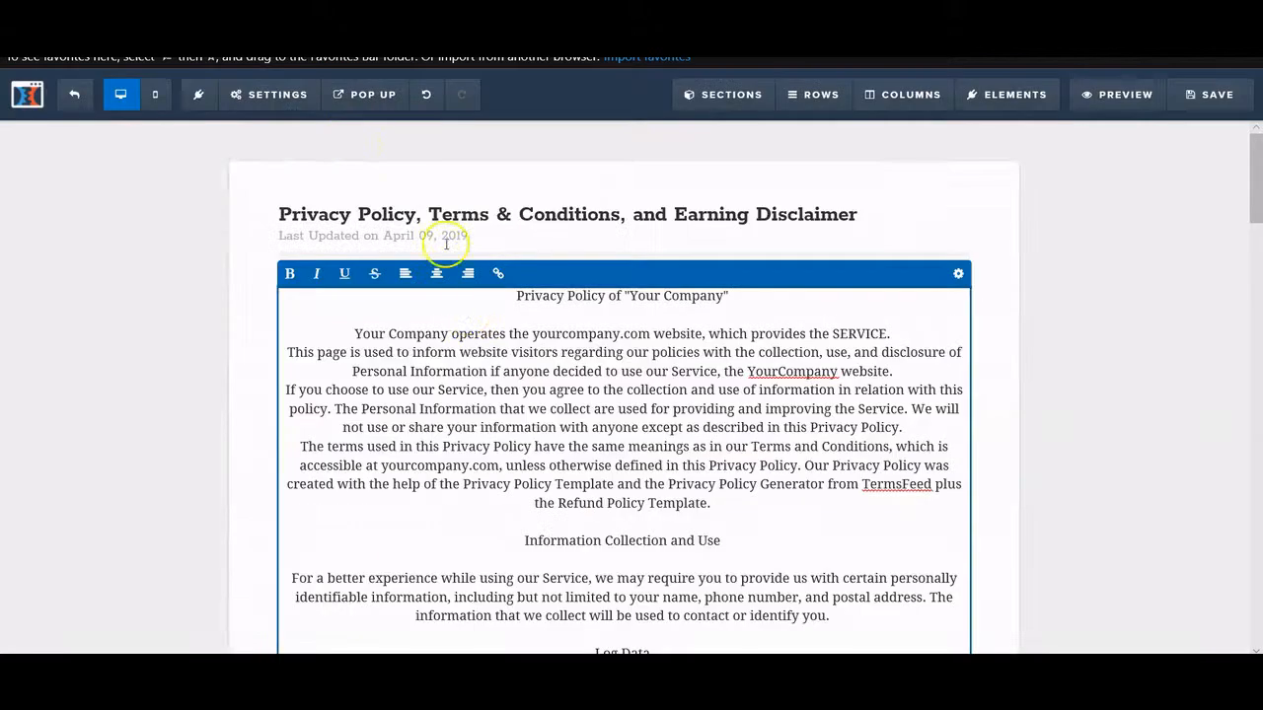
# In the ClickFunnels editor, paste the disclaimer after the "Governing Law & Jurisdiction" section and insert a blank line below its title.
pyautogui.scroll(-20, 446, 244)
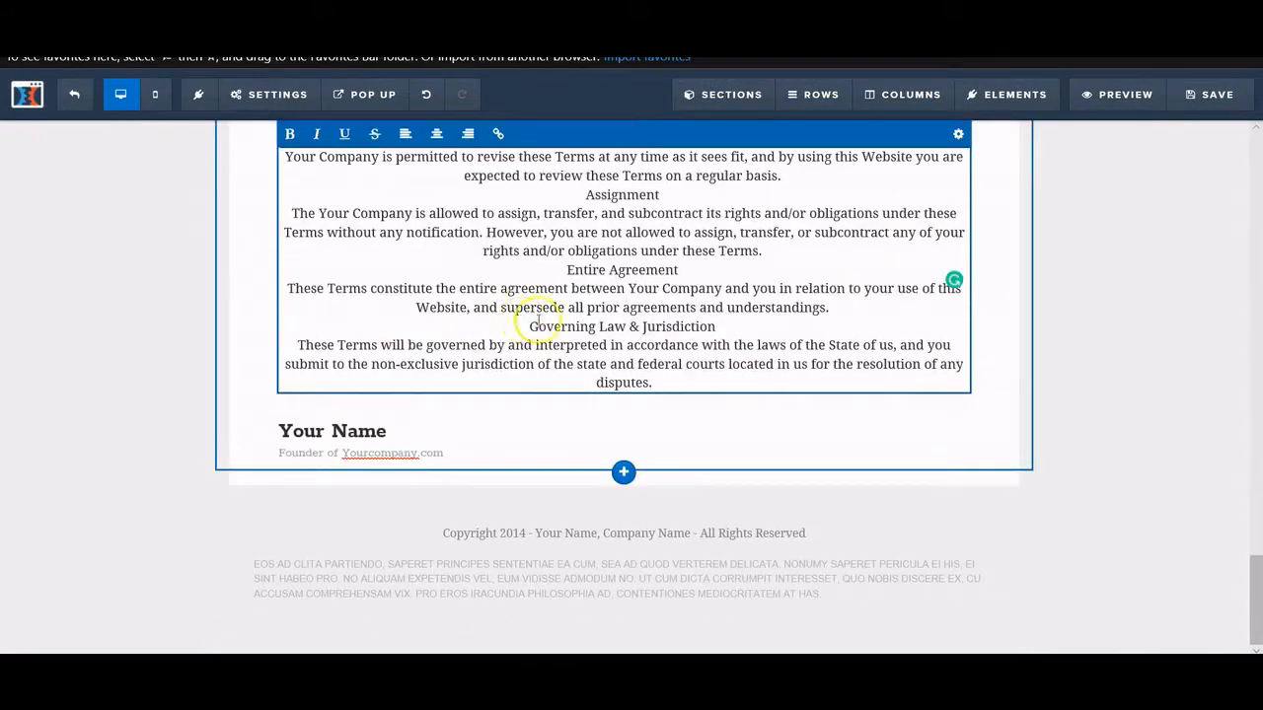
pyautogui.press('Return')
pyautogui.hotkey('ctrl', 'v')
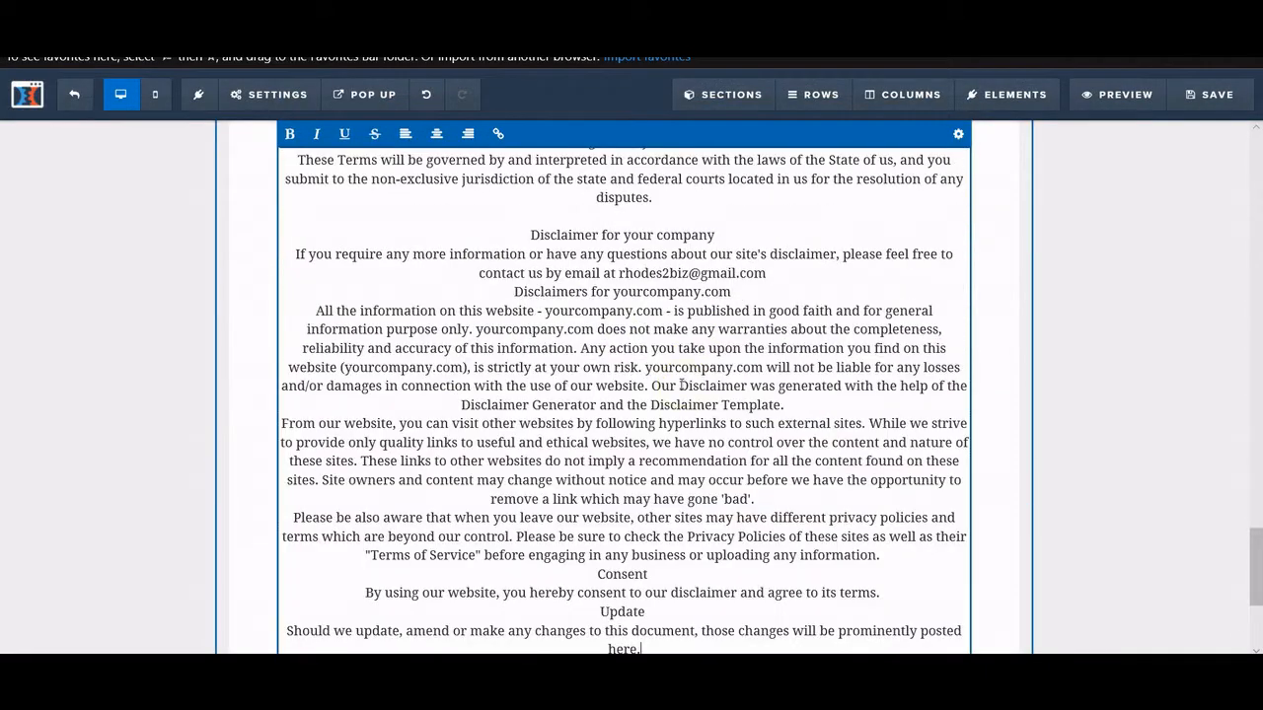
pyautogui.scroll(3, 740, 355)
pyautogui.press('Return')
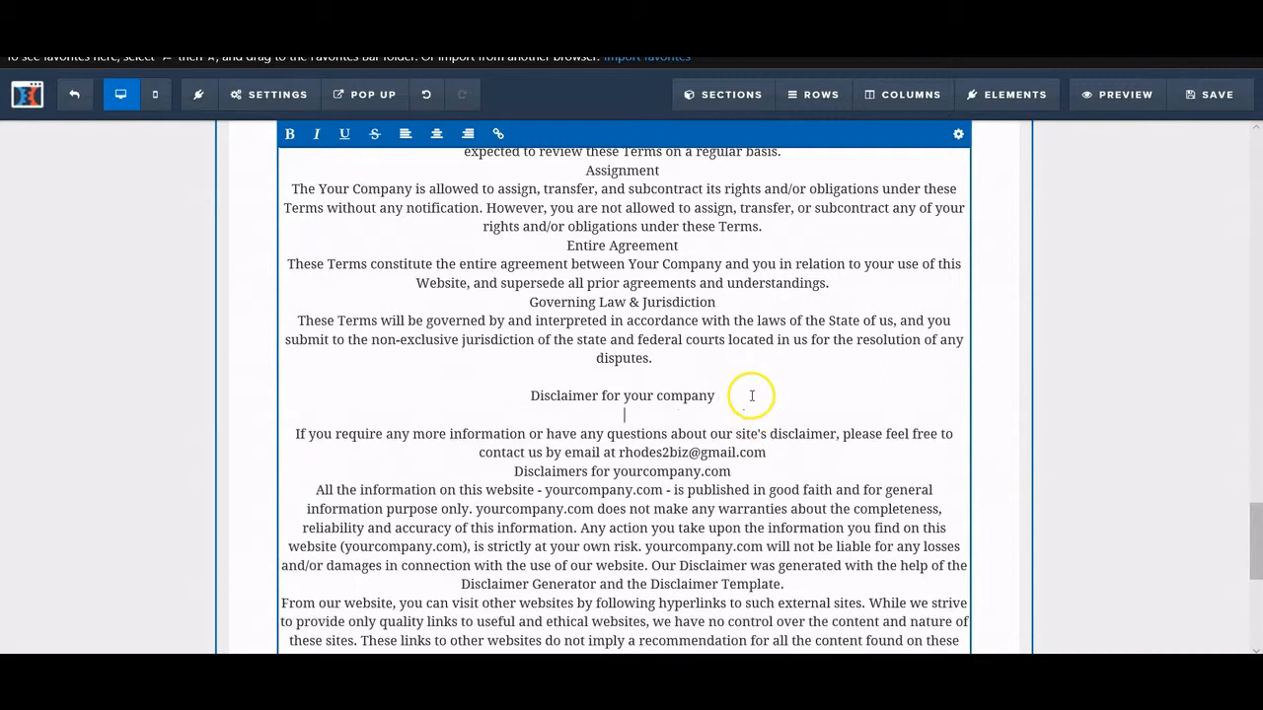
# Make the "Disclaimer for your company" title bold.
pyautogui.moveTo(729, 397); pyautogui.dragTo(530, 395)
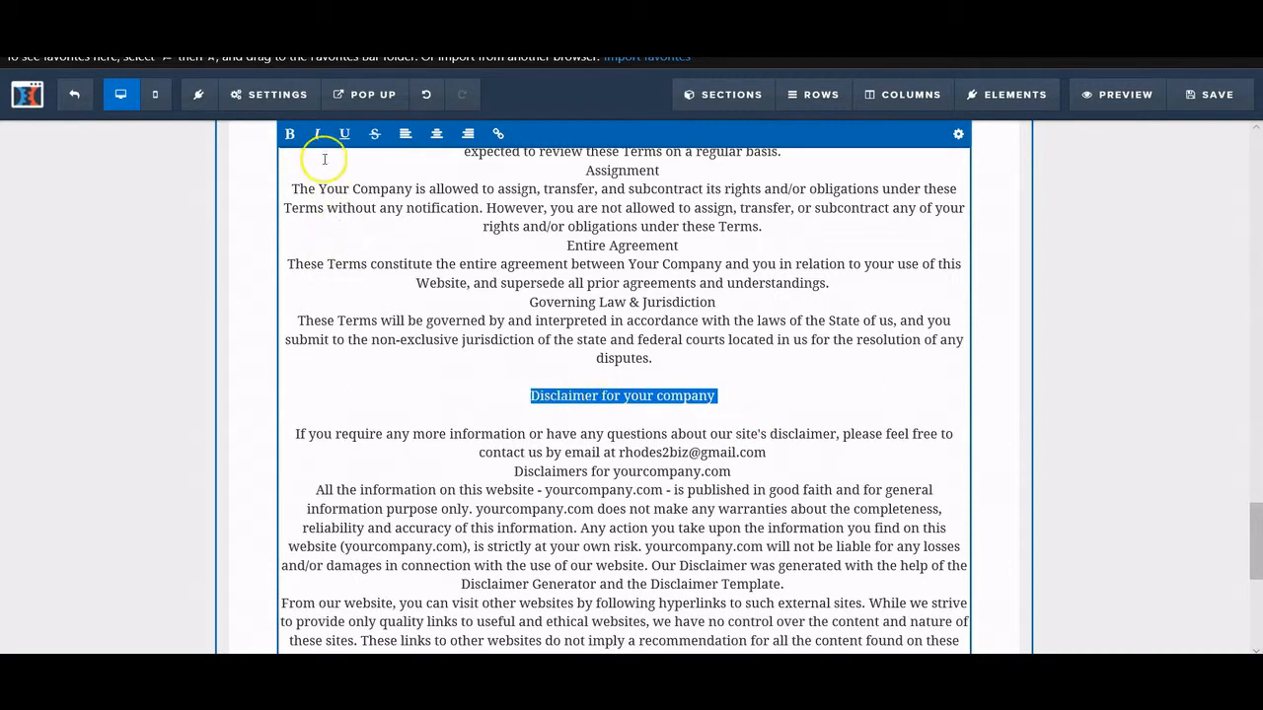
pyautogui.click(281, 144)
pyautogui.click(735, 409)
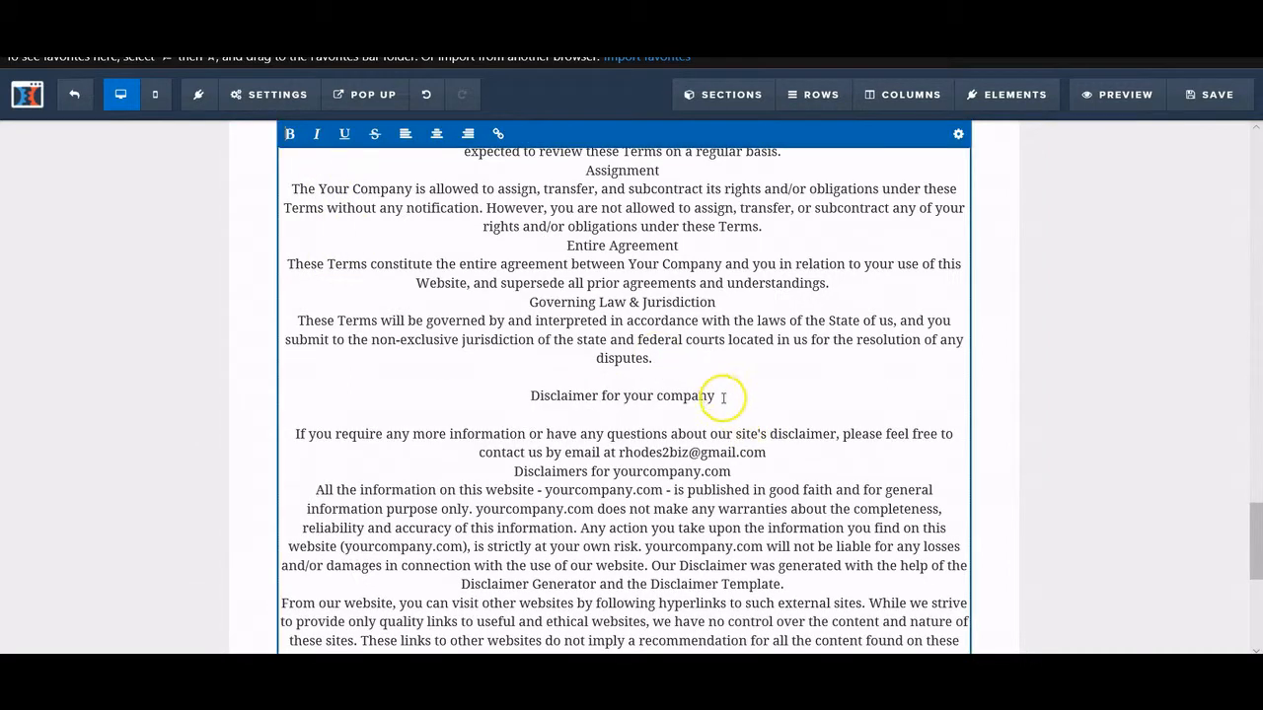
pyautogui.moveTo(724, 401); pyautogui.dragTo(531, 398)
pyautogui.click(289, 133)
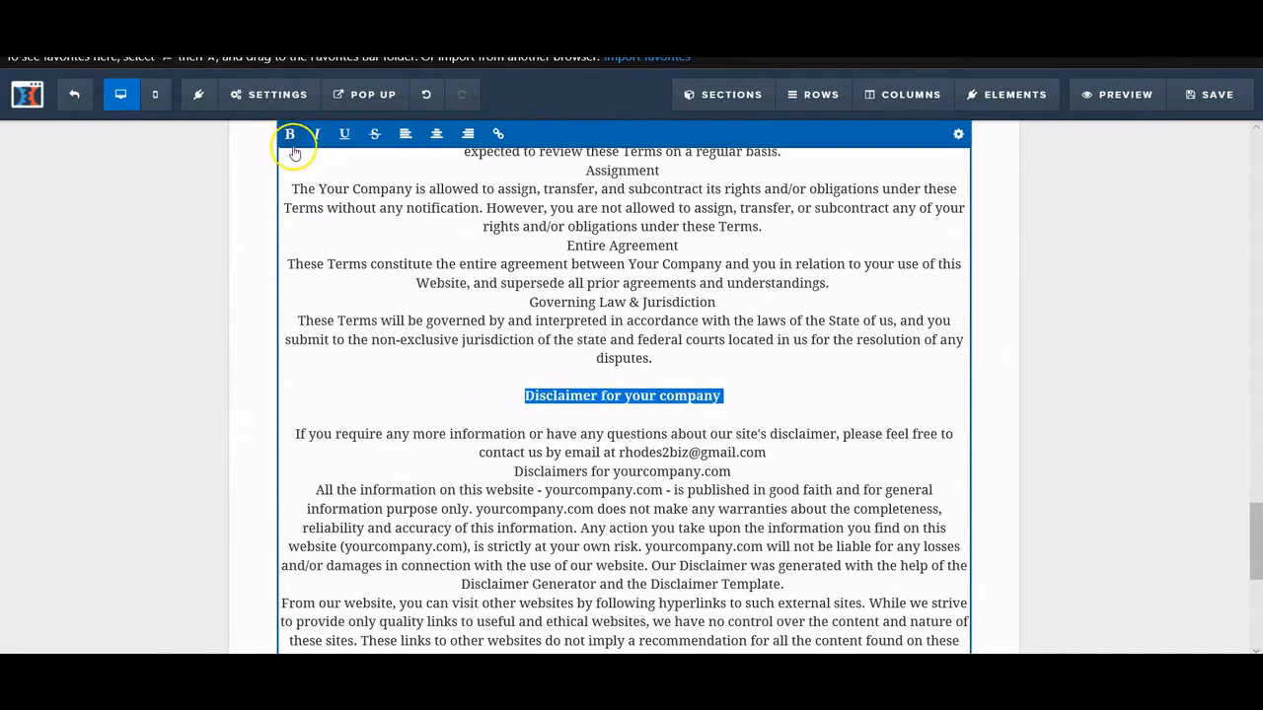
# Make the "Privacy Policy of "Your Company"" title at the start of the text bold.
pyautogui.scroll(3, 598, 424)
pyautogui.scroll(20, 598, 424)
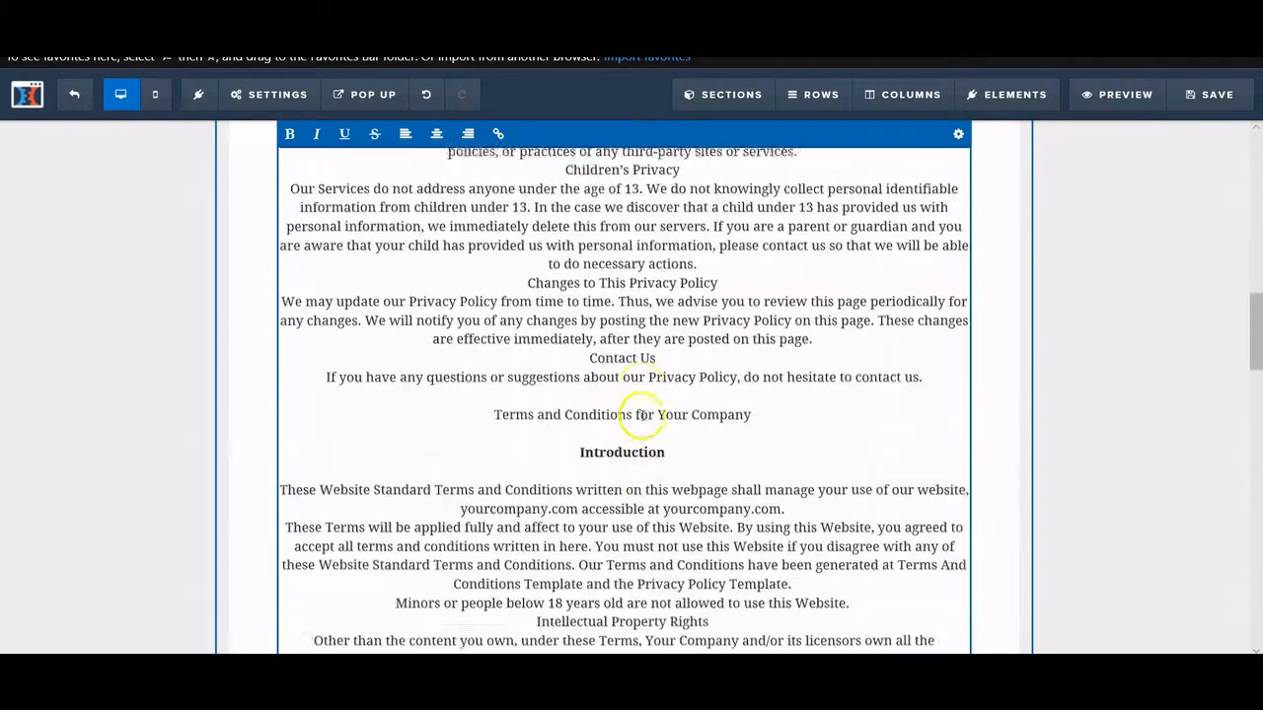
pyautogui.scroll(5, 643, 414)
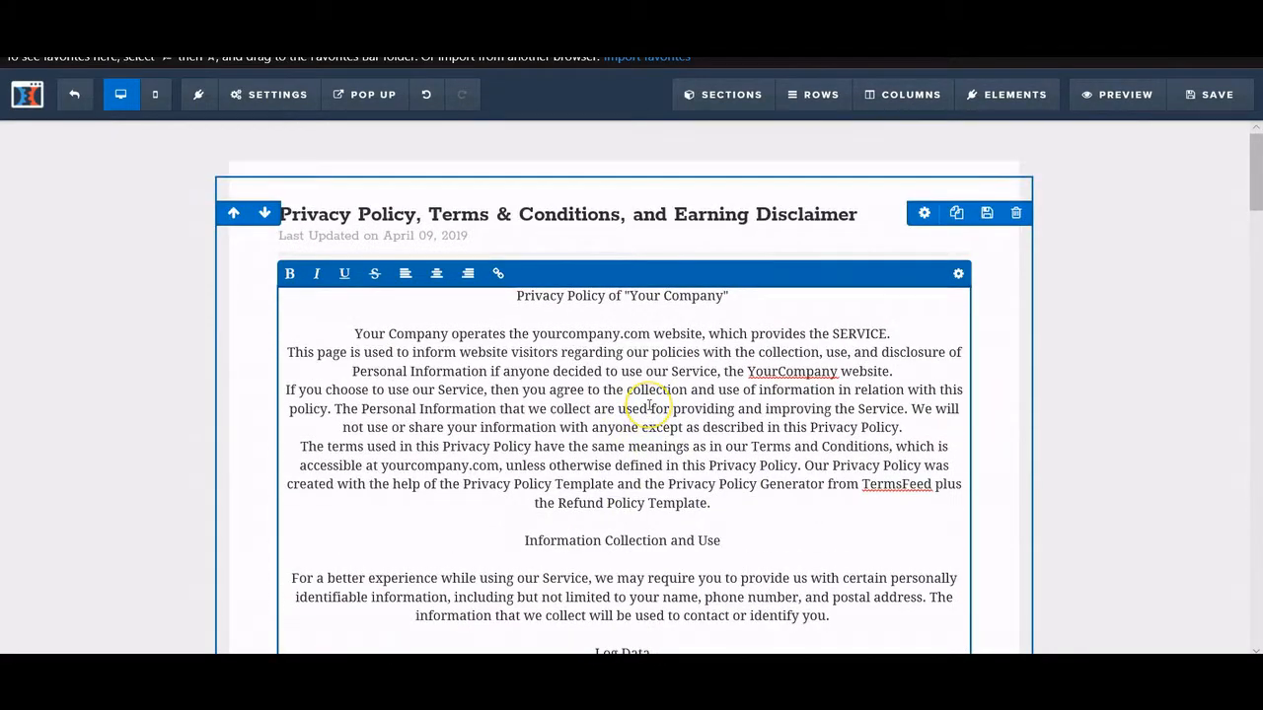
pyautogui.scroll(-2, 650, 406)
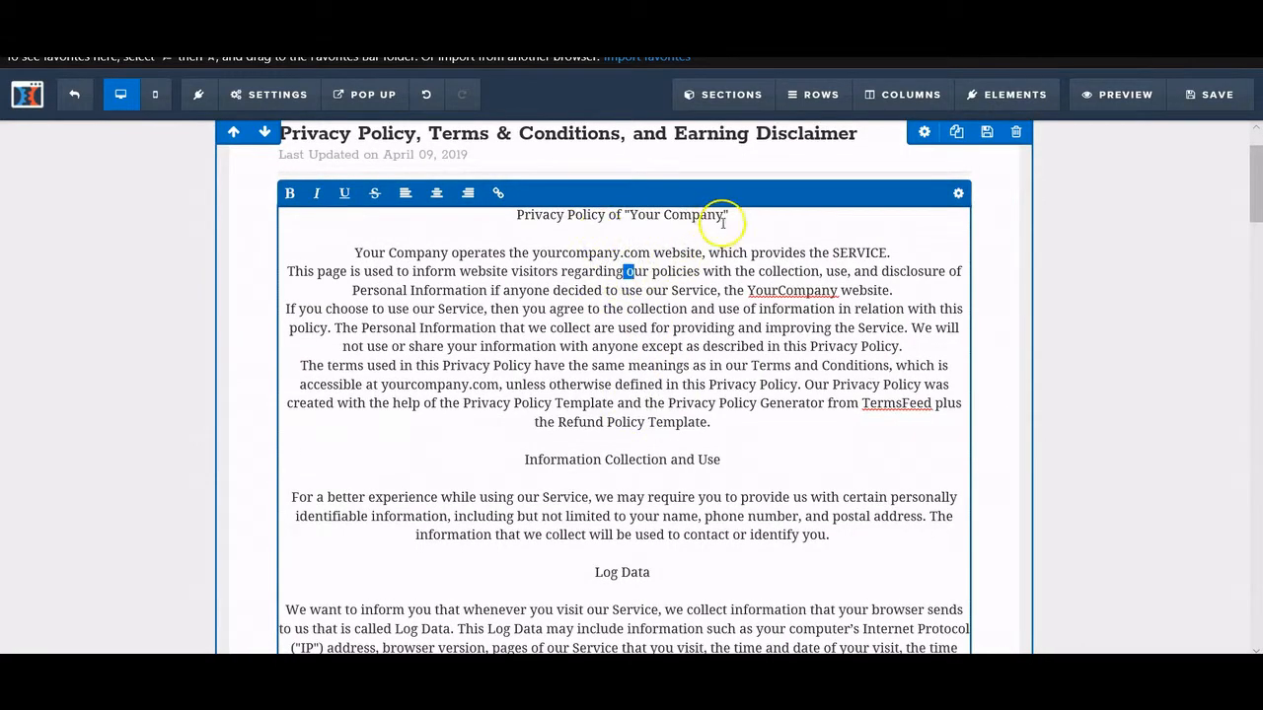
pyautogui.moveTo(730, 215); pyautogui.dragTo(305, 198)
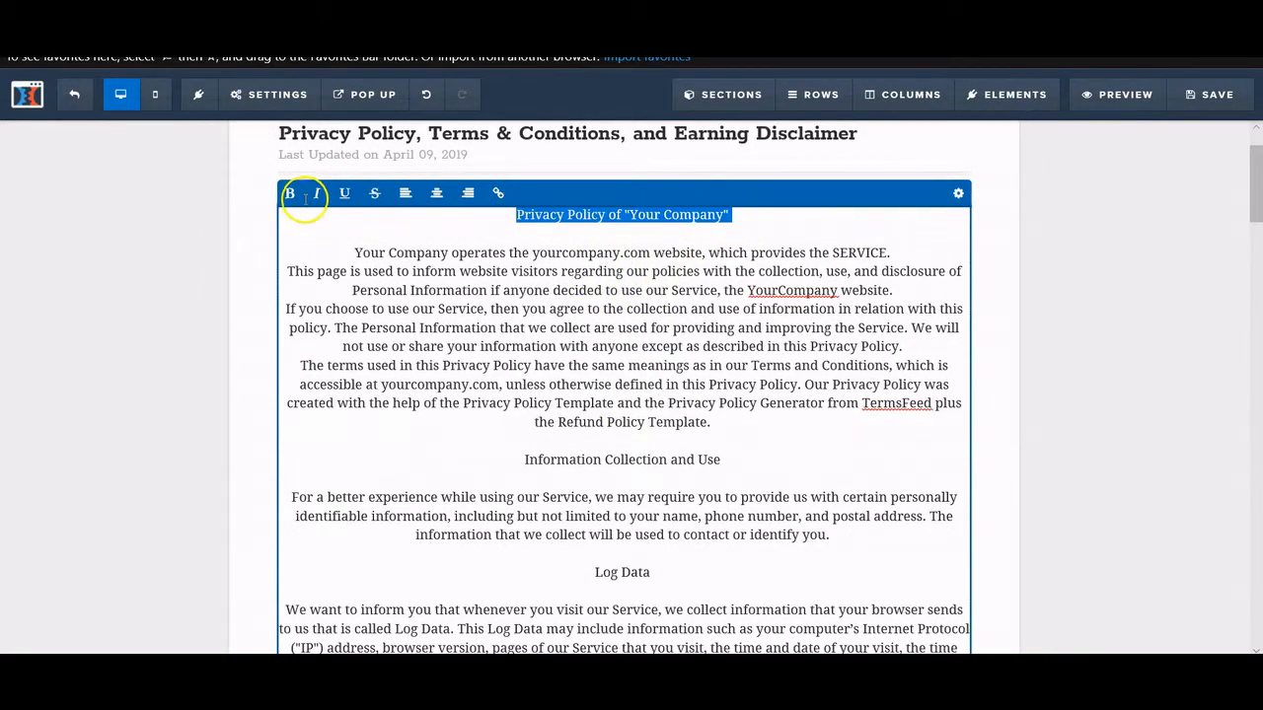
pyautogui.click(288, 194)
# Apply bold to the "Terms and Conditions for Your Company" title above the Introduction.
pyautogui.scroll(-12, 567, 386)
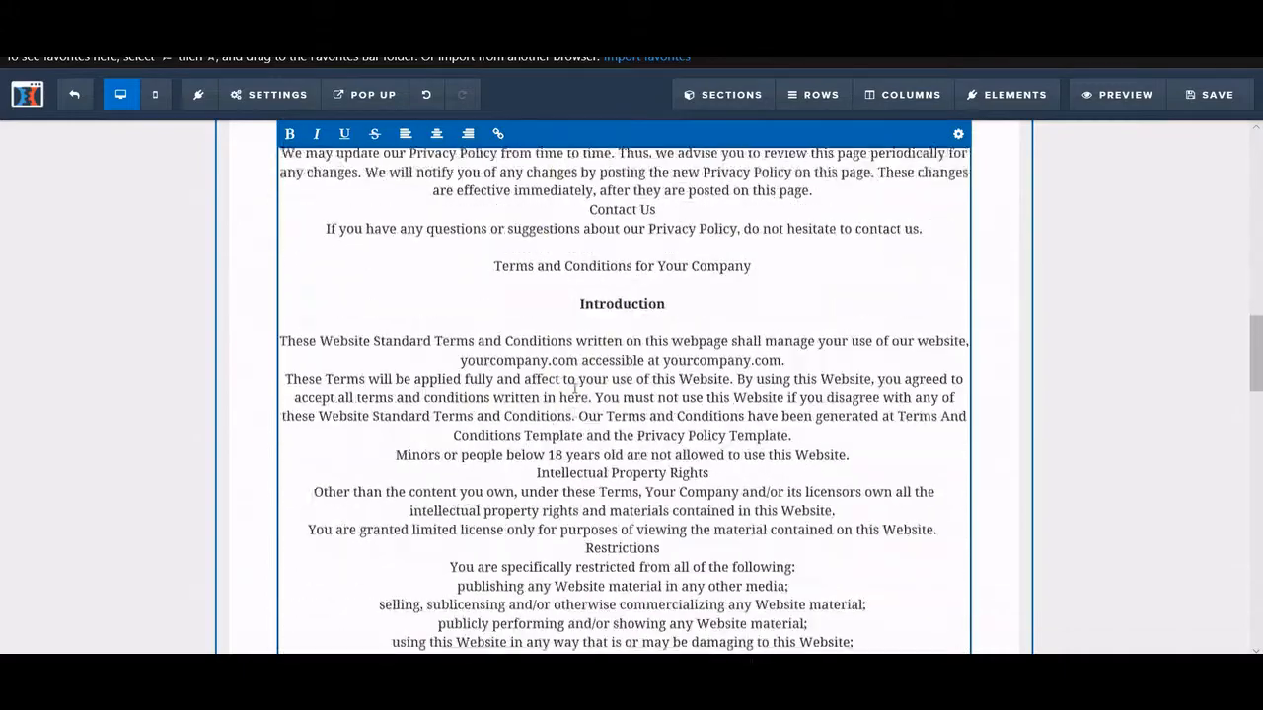
pyautogui.scroll(-15, 576, 389)
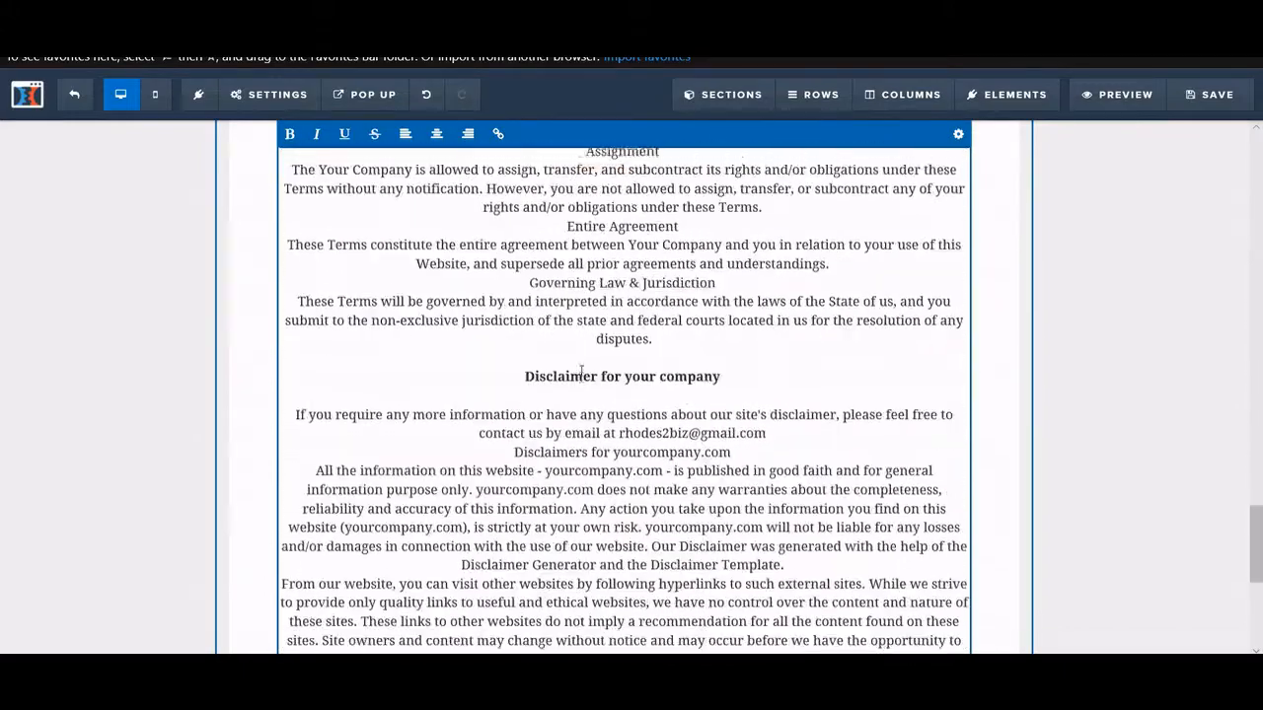
pyautogui.scroll(-5, 581, 371)
pyautogui.scroll(10, 584, 367)
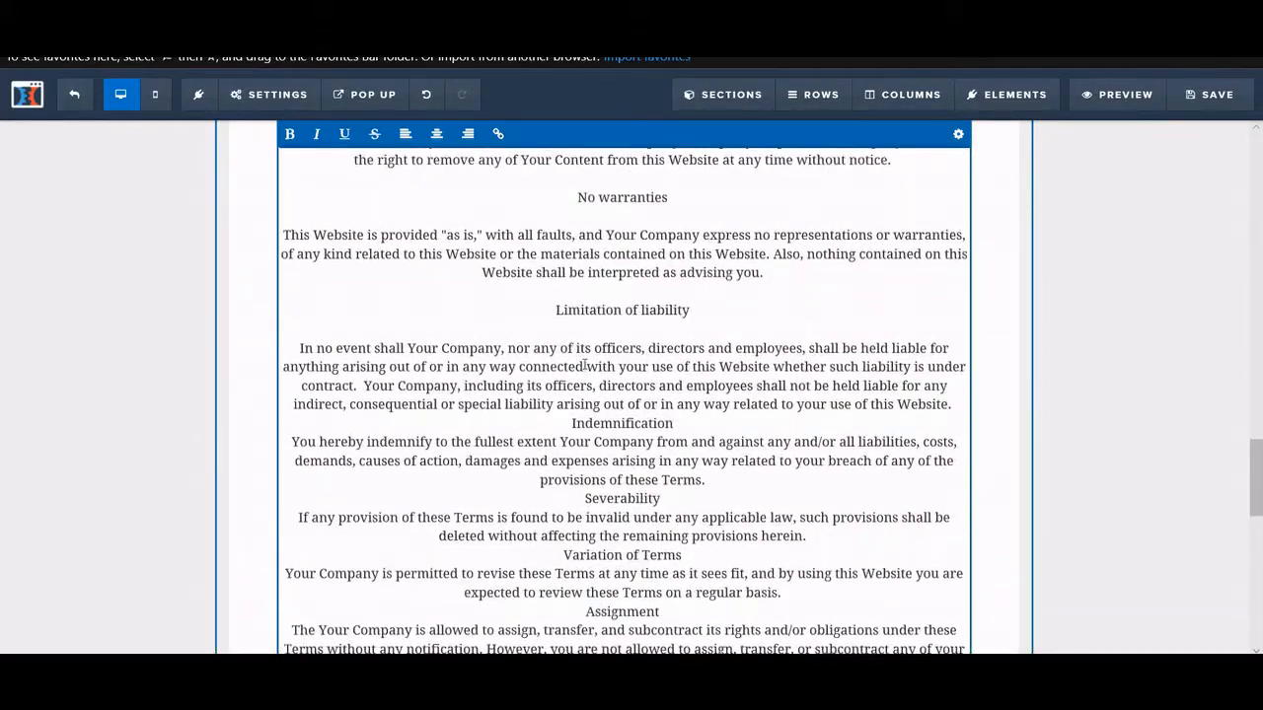
pyautogui.scroll(8, 584, 365)
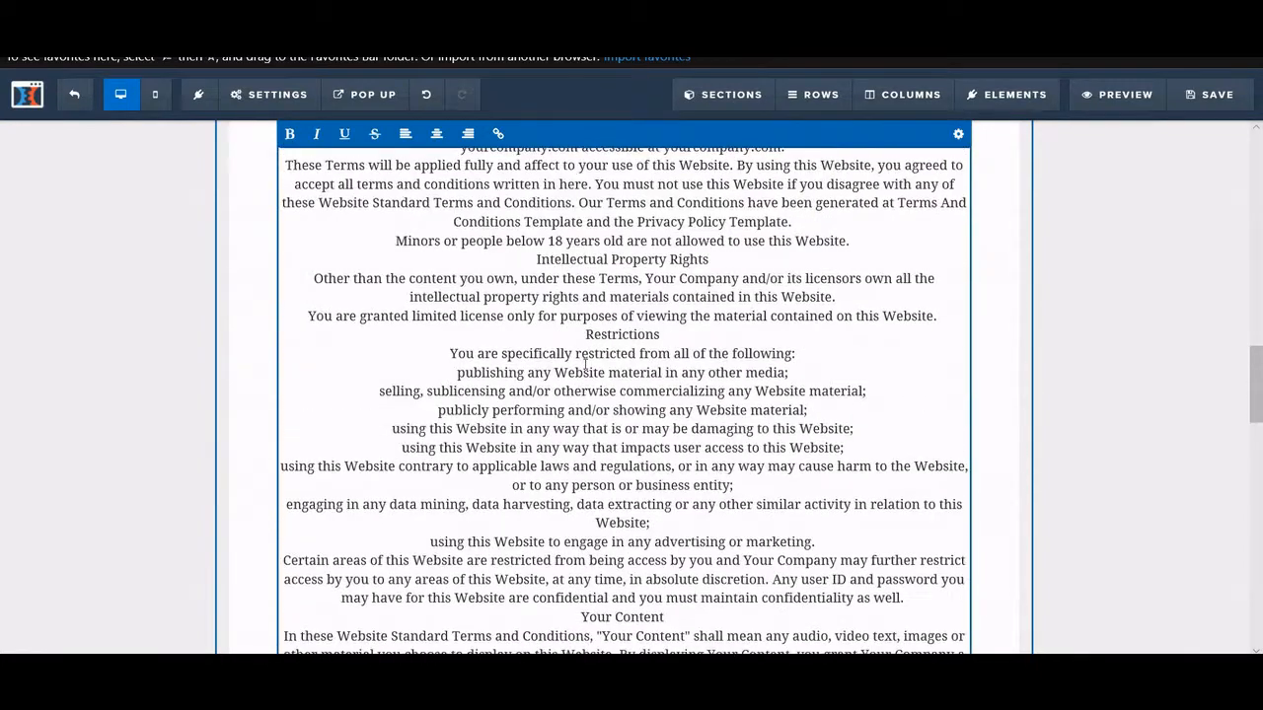
pyautogui.scroll(3, 585, 364)
pyautogui.moveTo(745, 293); pyautogui.dragTo(479, 290)
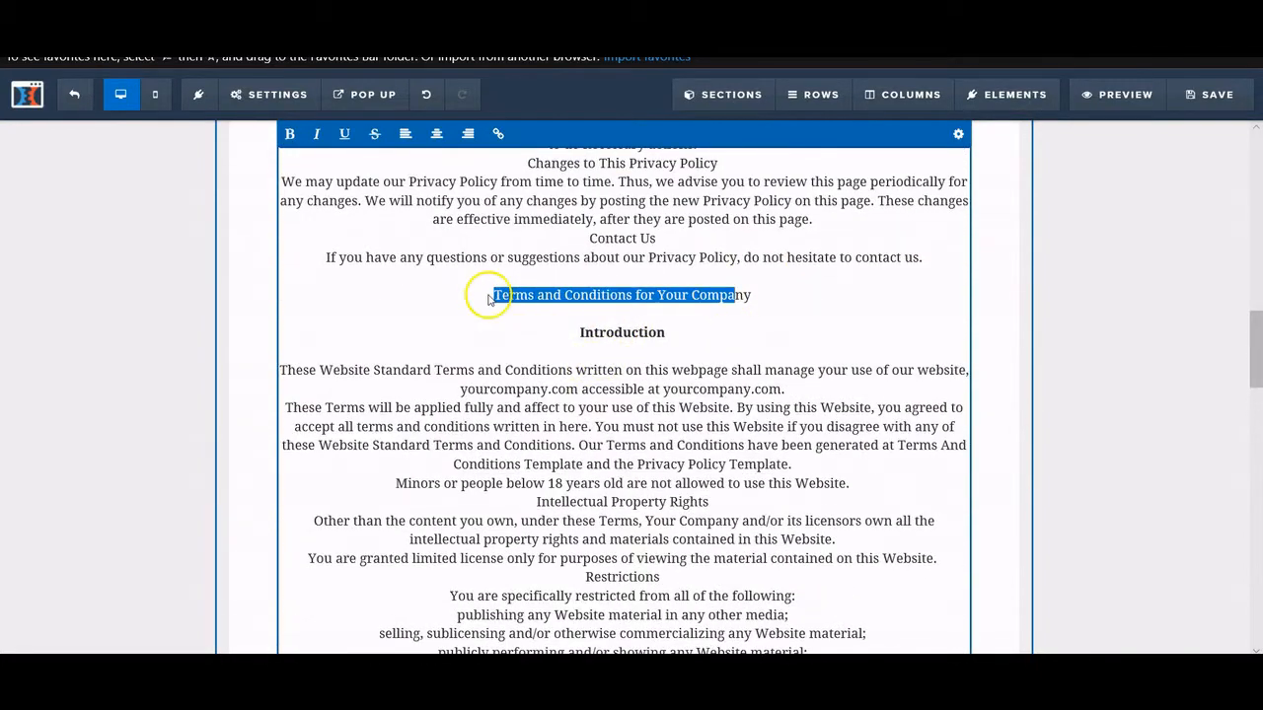
pyautogui.click(289, 134)
pyautogui.click(673, 338)
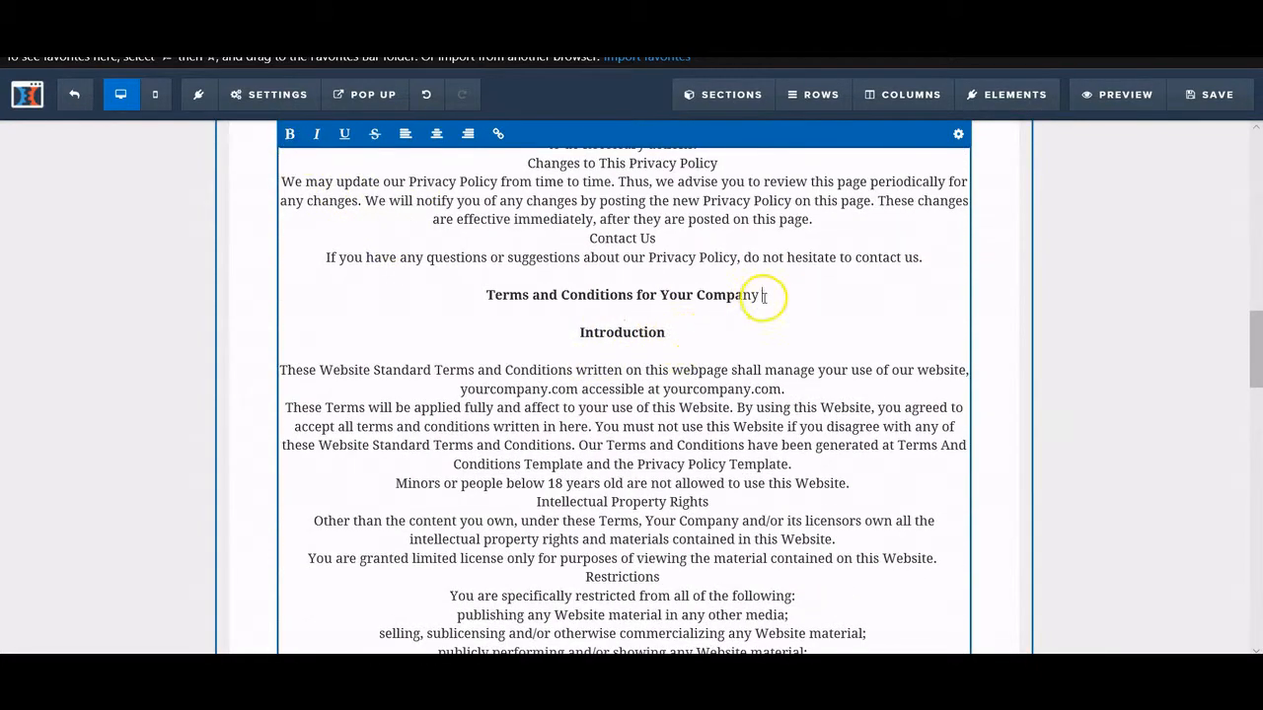
pyautogui.click(290, 133)
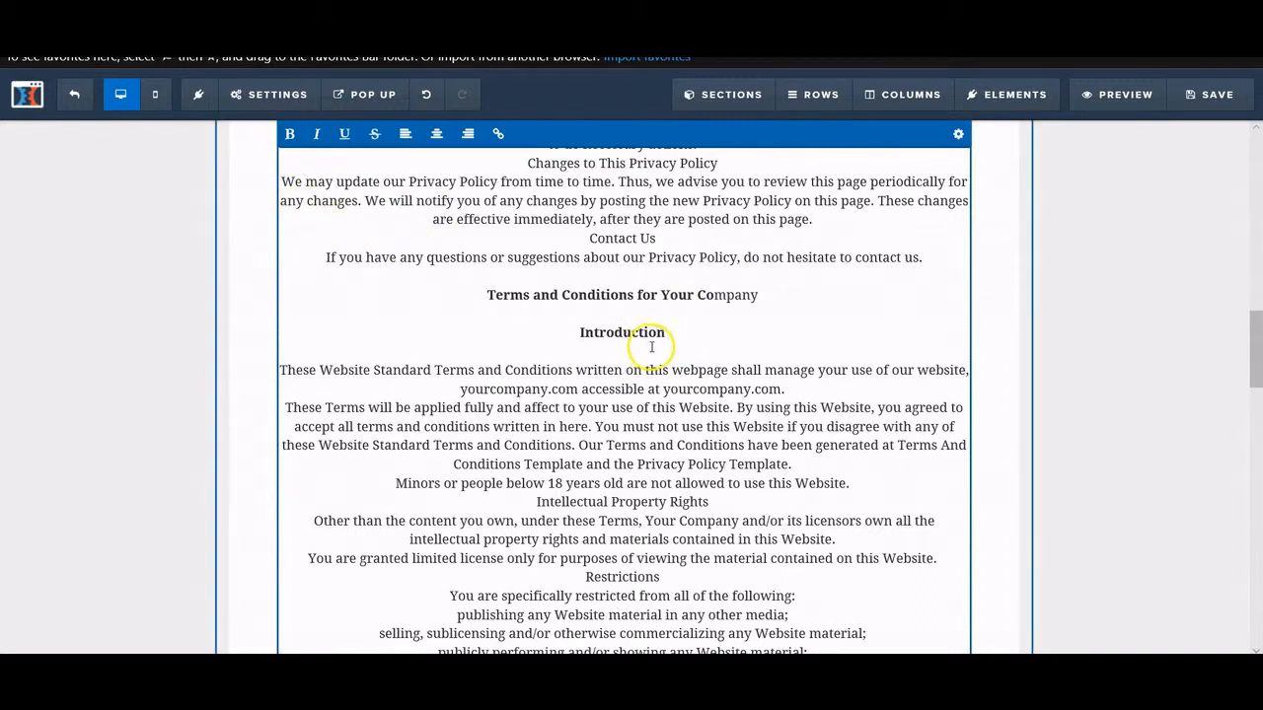
# Remove the bold from the "Introduction" heading and make the entire "Terms and Conditions for Your Company" title bold.
pyautogui.moveTo(663, 335); pyautogui.dragTo(578, 332)
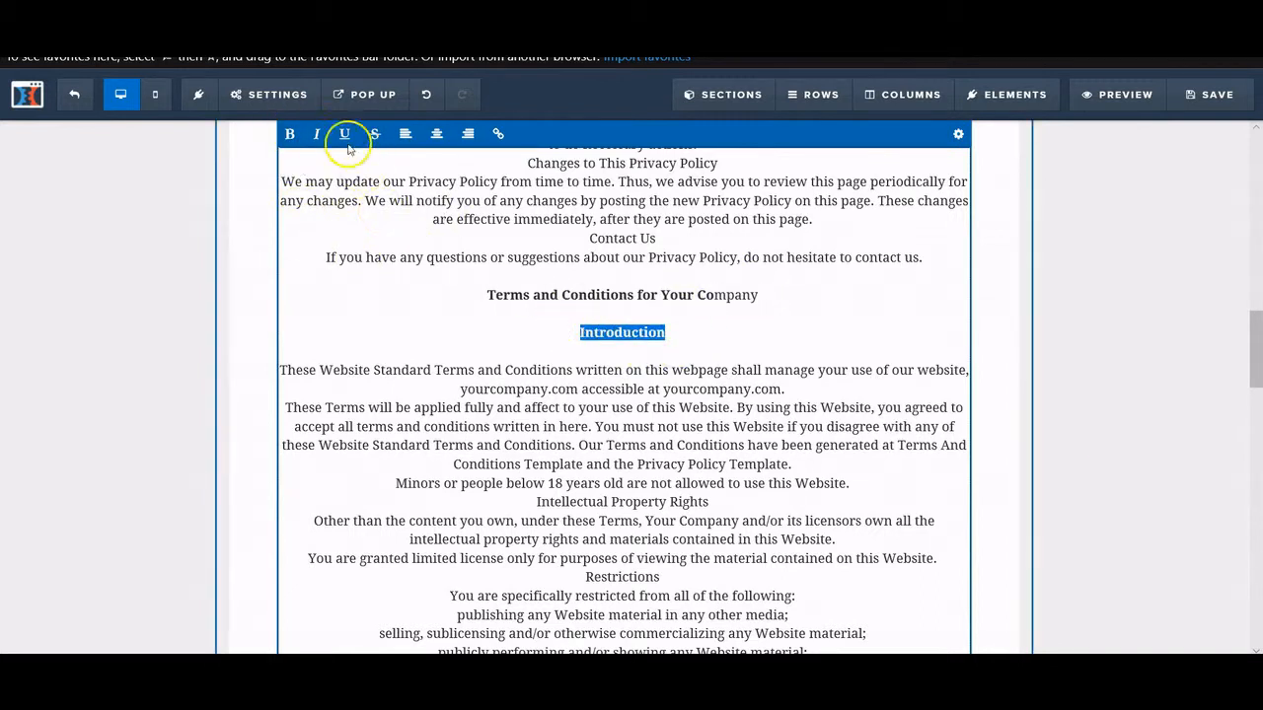
pyautogui.click(290, 133)
pyautogui.click(784, 300)
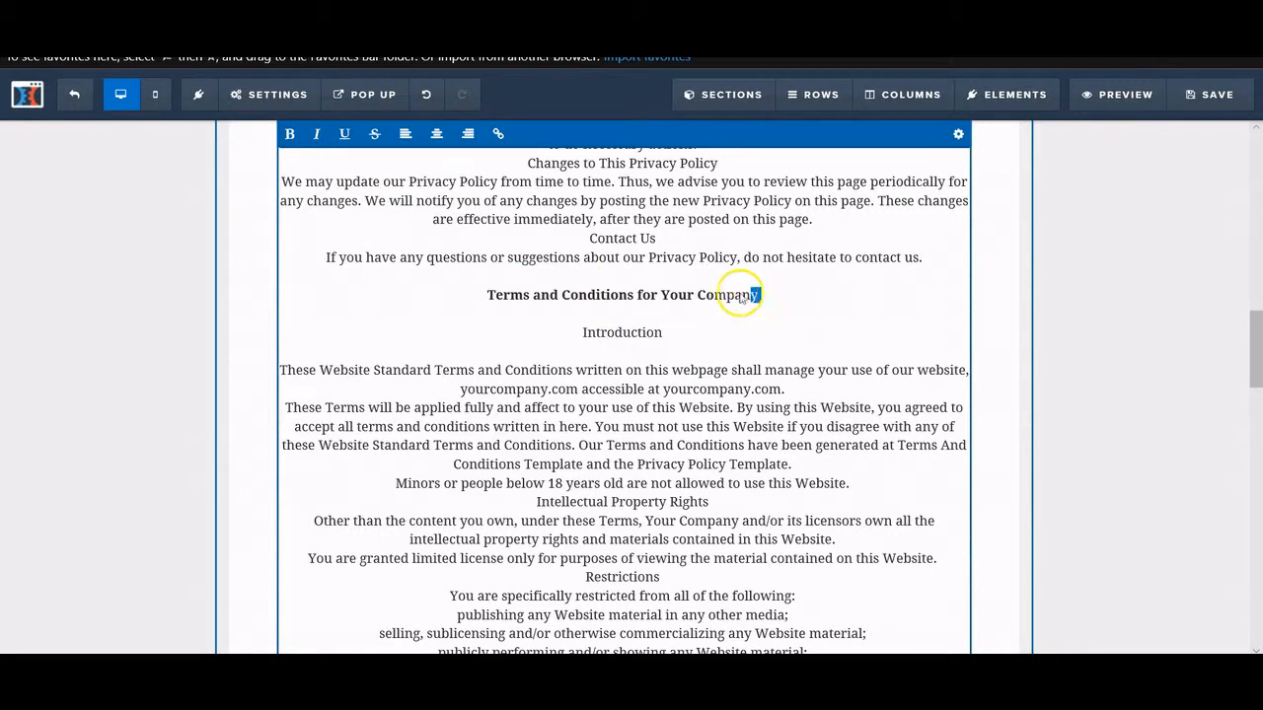
pyautogui.moveTo(785, 288); pyautogui.dragTo(484, 302)
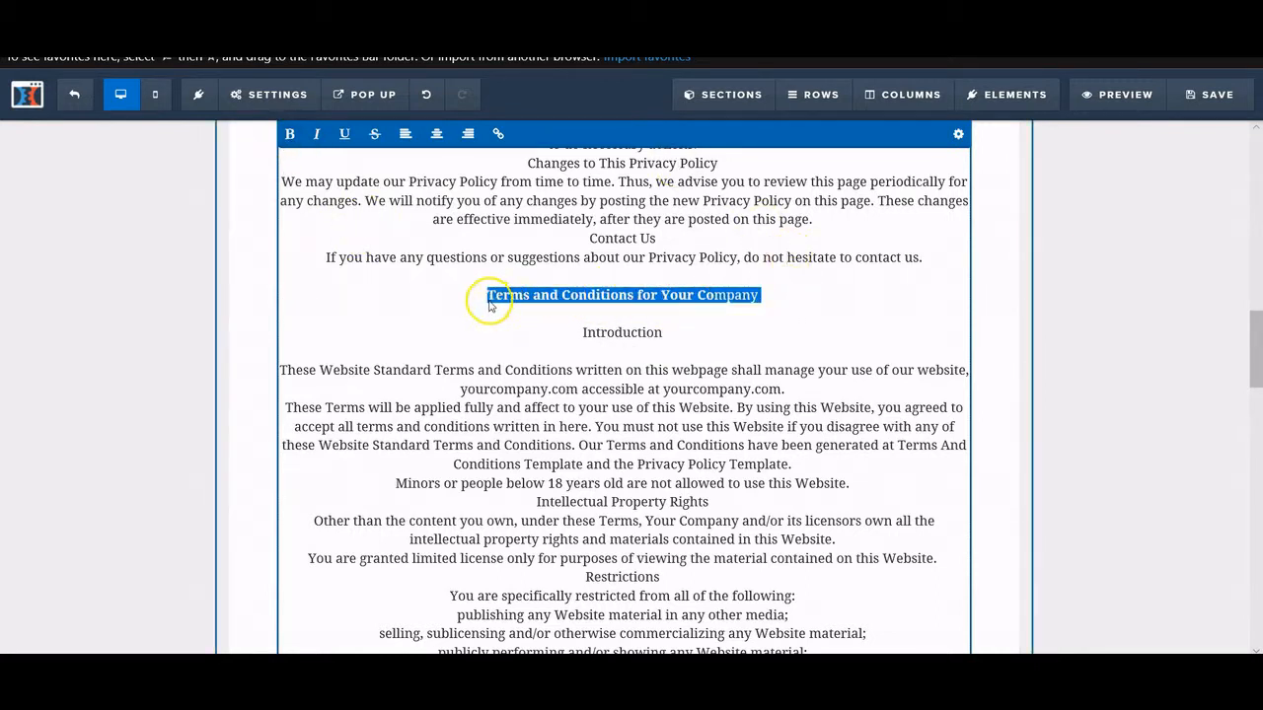
pyautogui.click(288, 135)
pyautogui.click(289, 135)
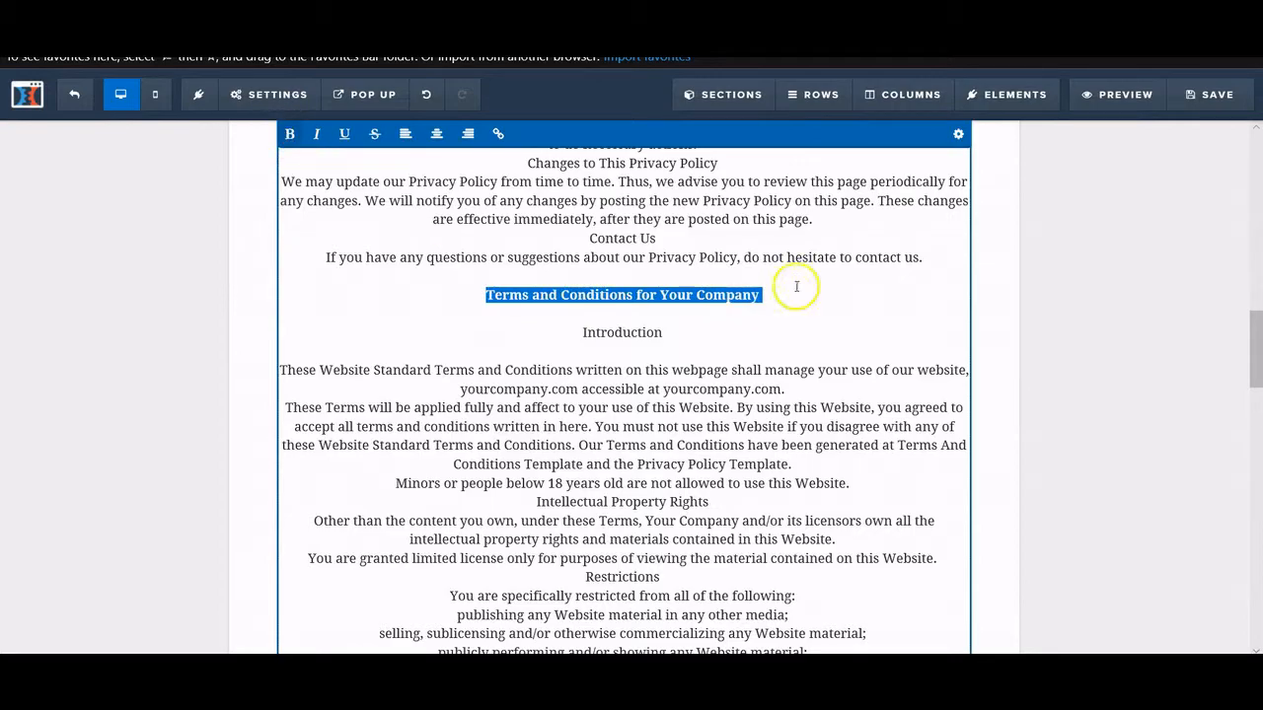
# Save the page with the three bold section titles.
pyautogui.scroll(1, 484, 211)
pyautogui.scroll(-1, 489, 245)
pyautogui.scroll(10, 489, 244)
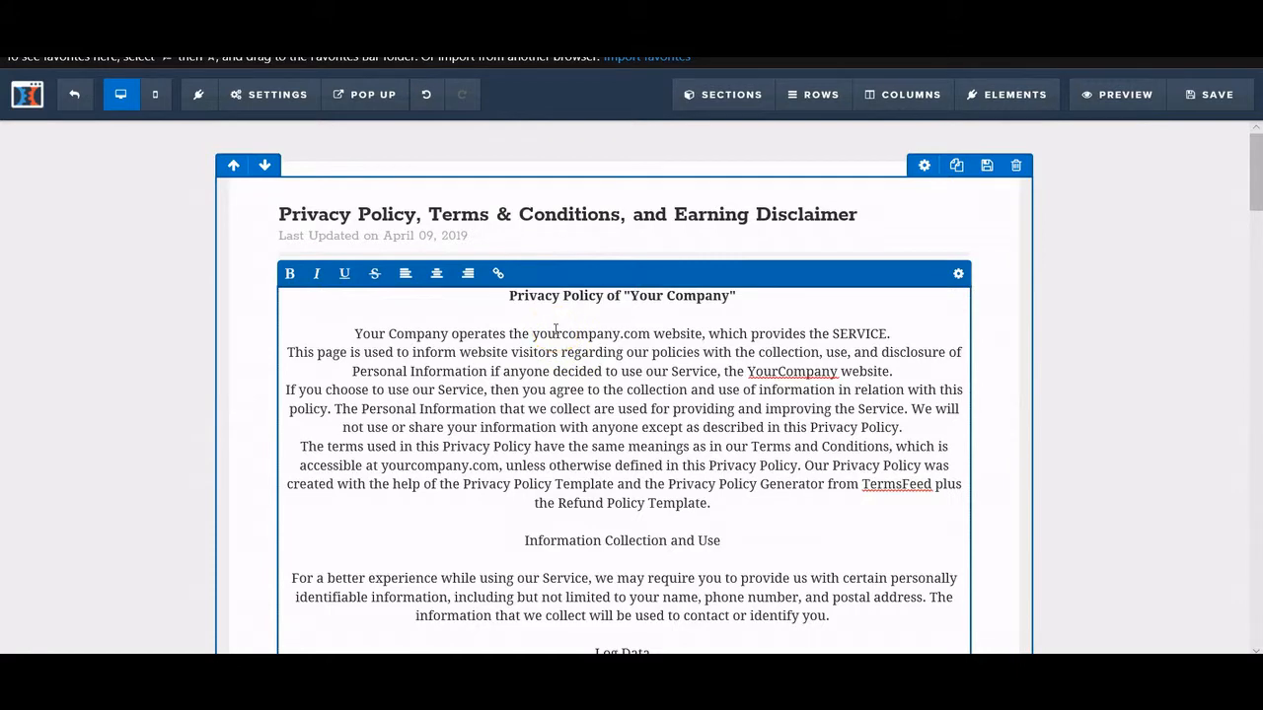
pyautogui.click(1216, 93)
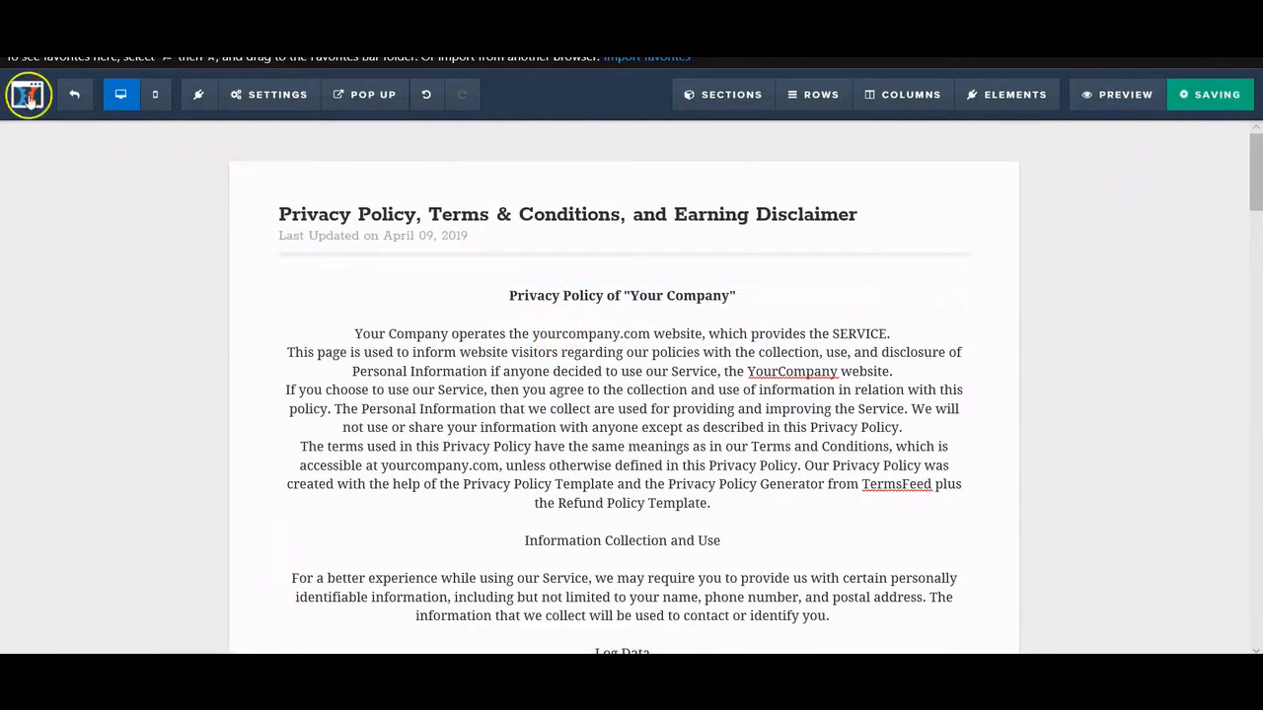
# Replace the default SEO page title with "Privacy Policy, Terms and Conditions, Earnings Disclaimer".
pyautogui.click(8, 101)
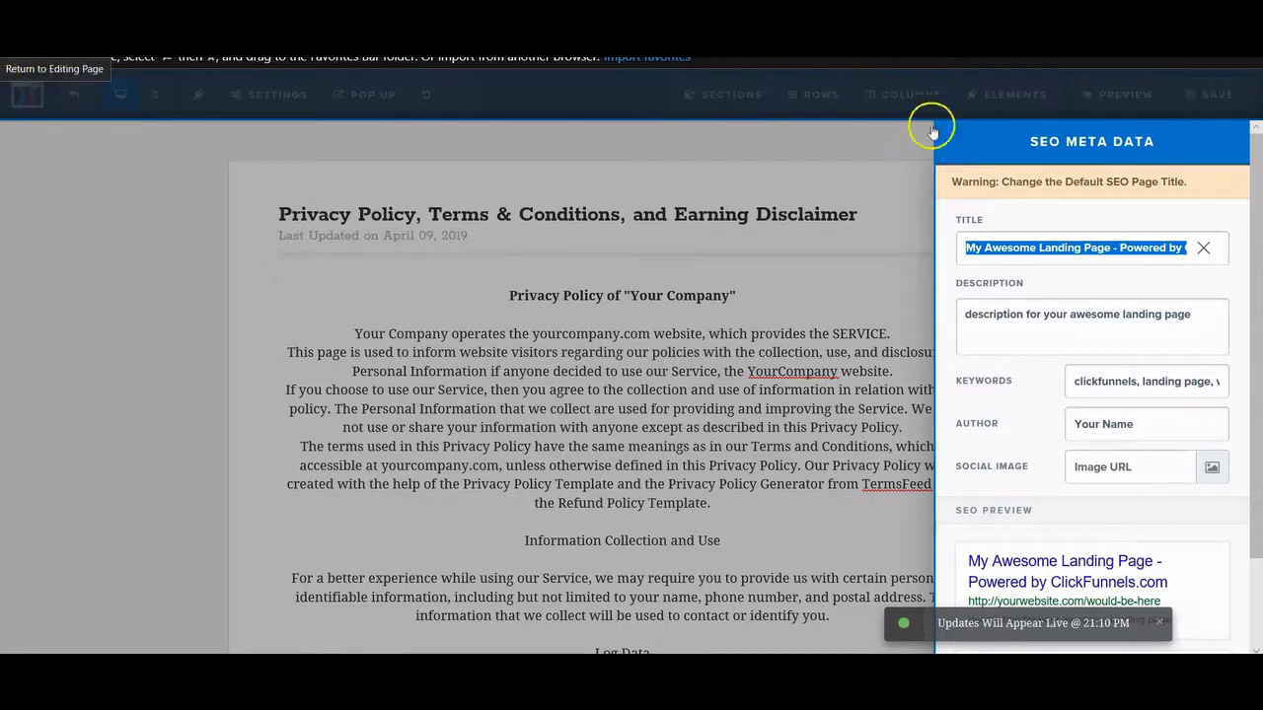
pyautogui.click(1205, 248)
pyautogui.click(1097, 248)
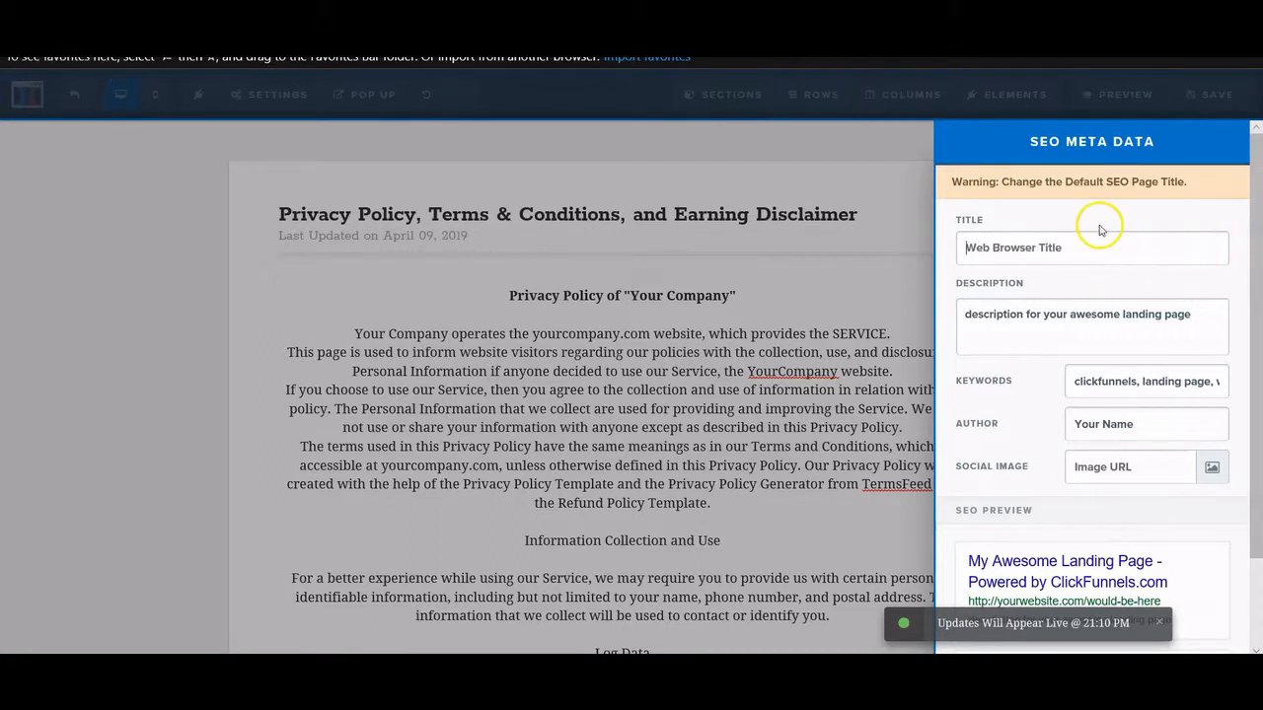
pyautogui.write('Privacy Policy, T')
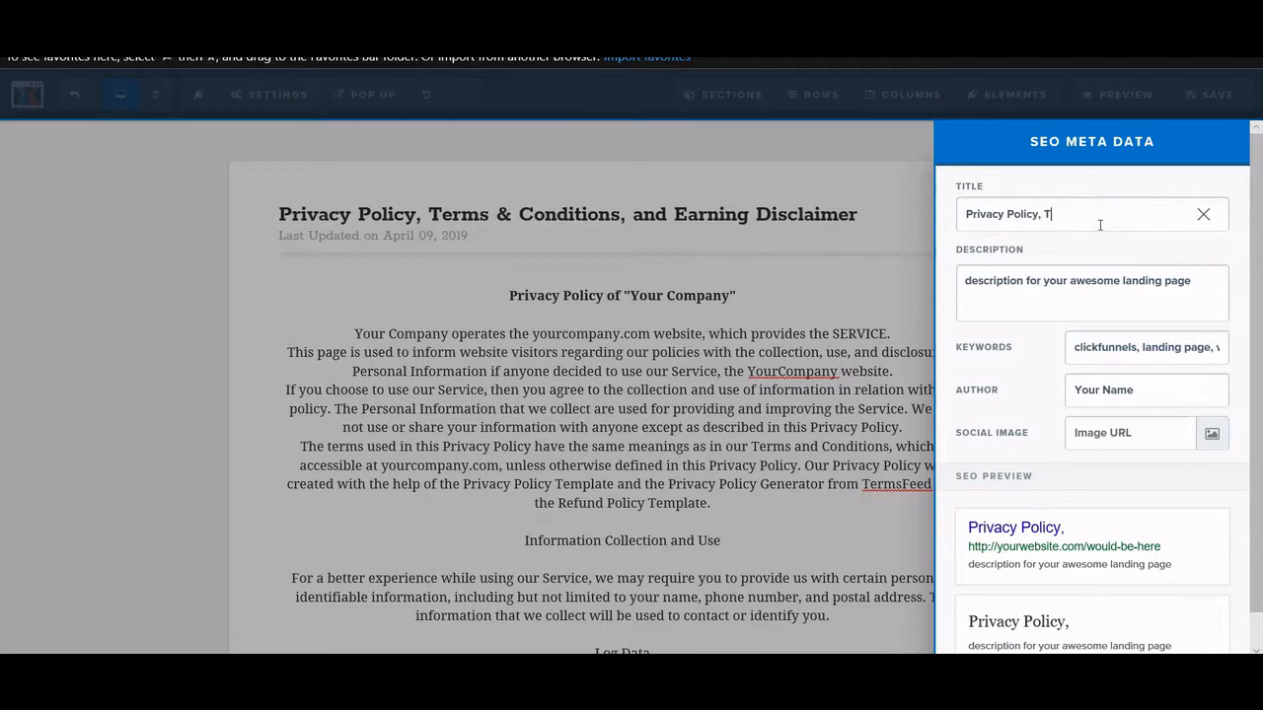
pyautogui.write('erms and Con')
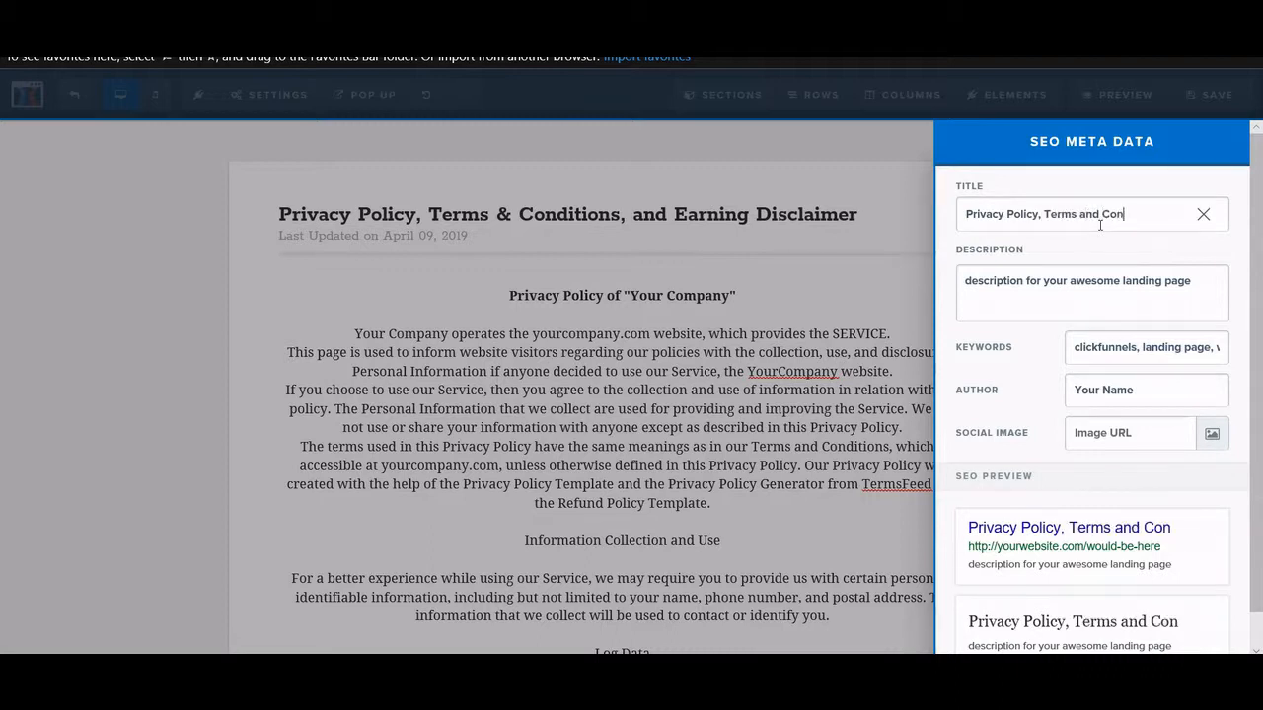
pyautogui.write('ditions, Earnings D')
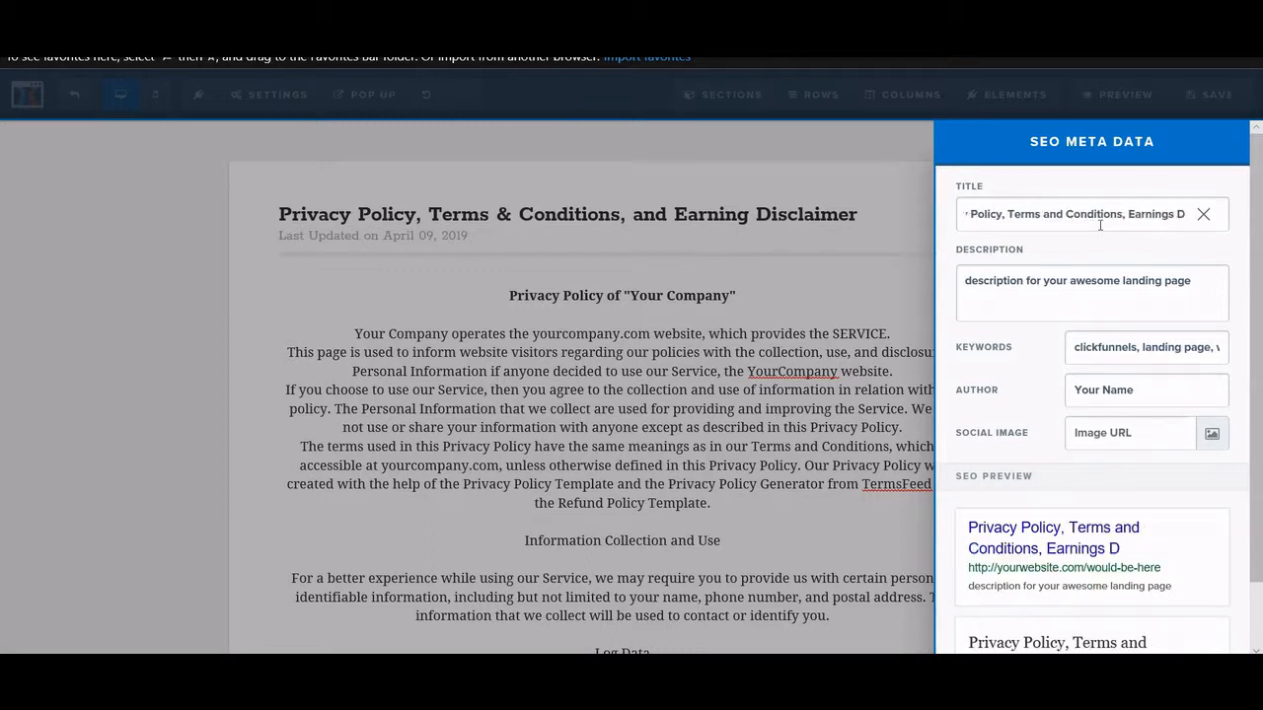
pyautogui.write('isclaimer')
# Reuse the SEO title in the description so it reads "Privacy Policy, Terms and Conditions, Earnings Disclaimer page".
pyautogui.click(1151, 282)
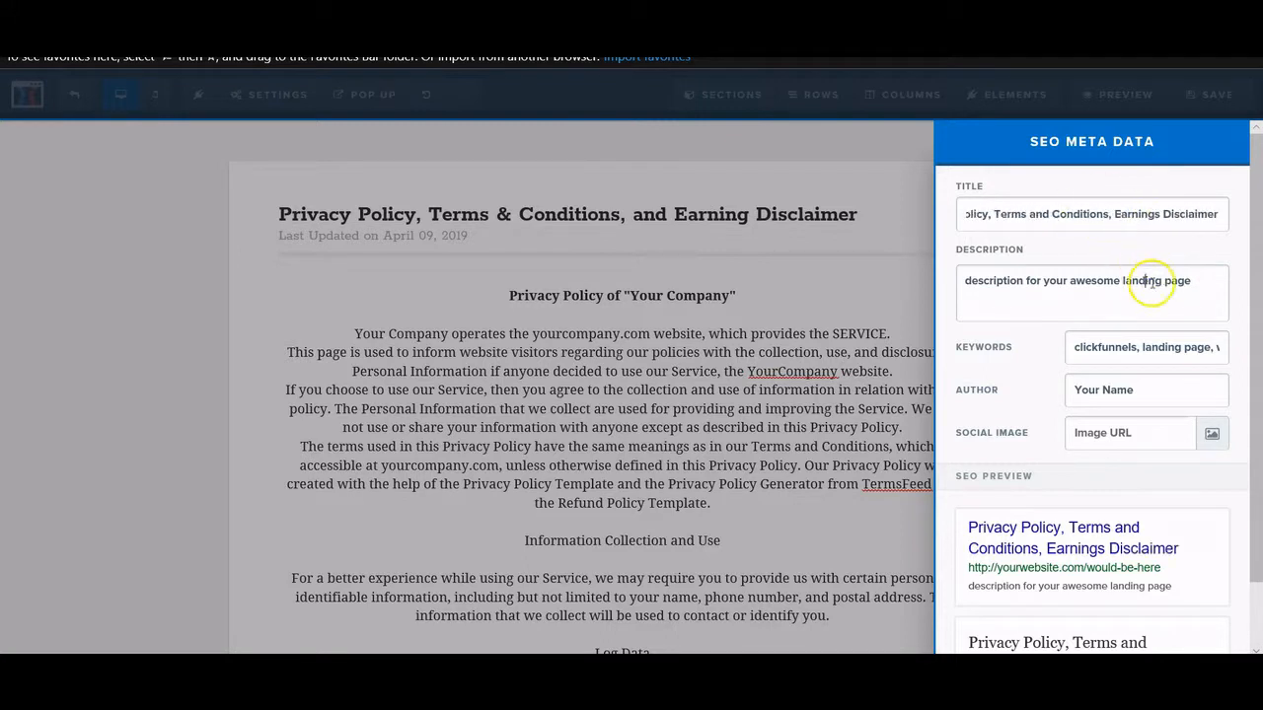
pyautogui.tripleClick(1162, 219)
pyautogui.hotkey('ctrl', 'c')
pyautogui.click(1147, 281)
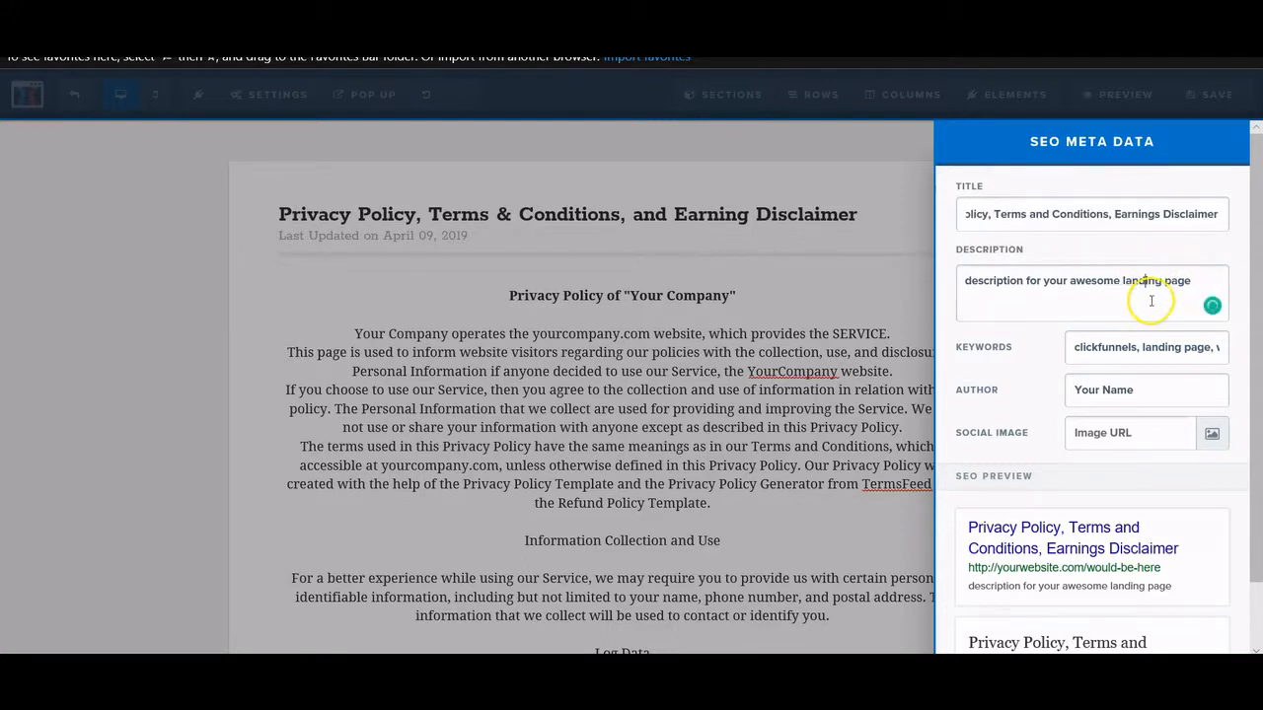
pyautogui.hotkey('ctrl', 'v')
pyautogui.moveTo(1146, 281); pyautogui.dragTo(940, 285)
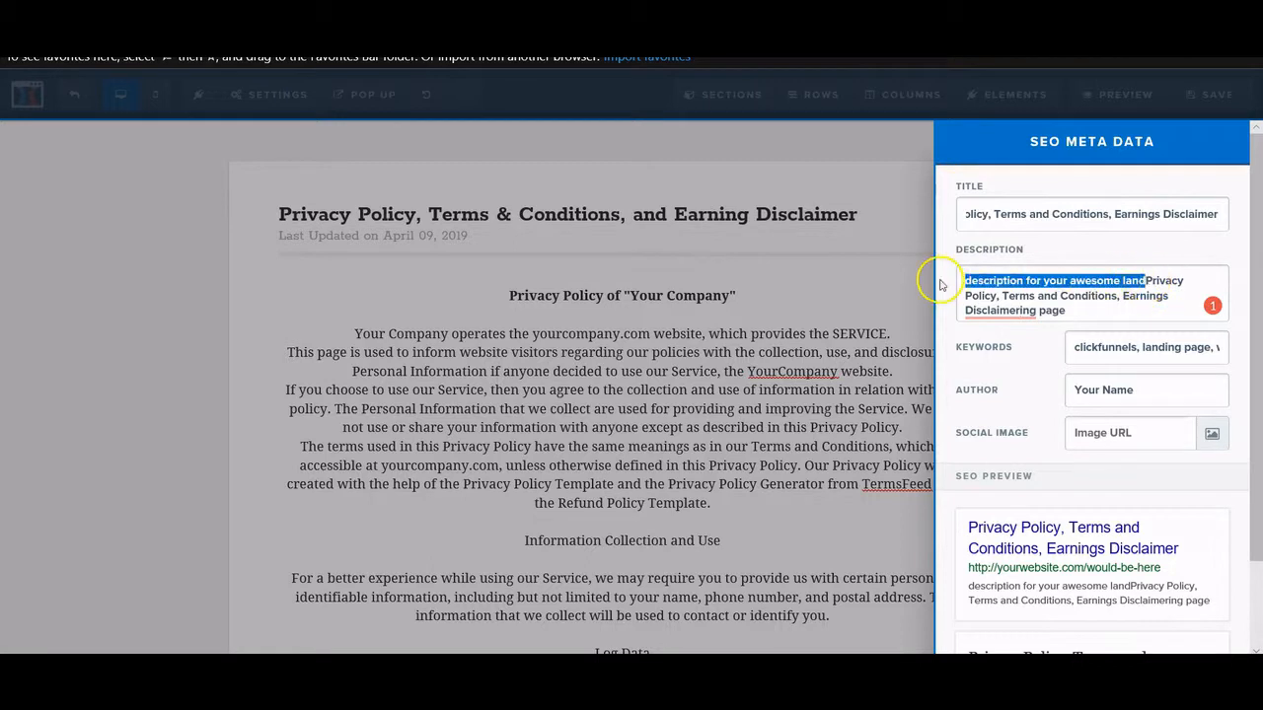
pyautogui.press('BackSpace')
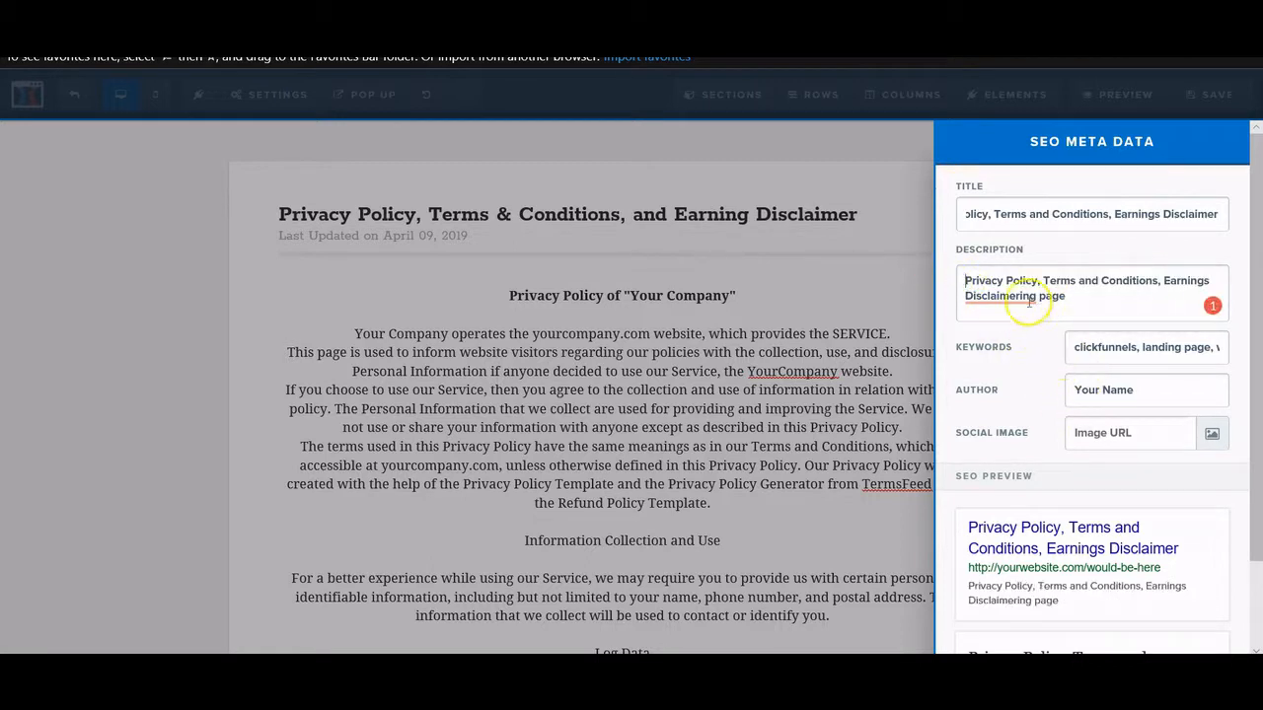
pyautogui.moveTo(1023, 293)
pyautogui.moveTo(1038, 296); pyautogui.dragTo(1017, 298)
pyautogui.press('BackSpace')
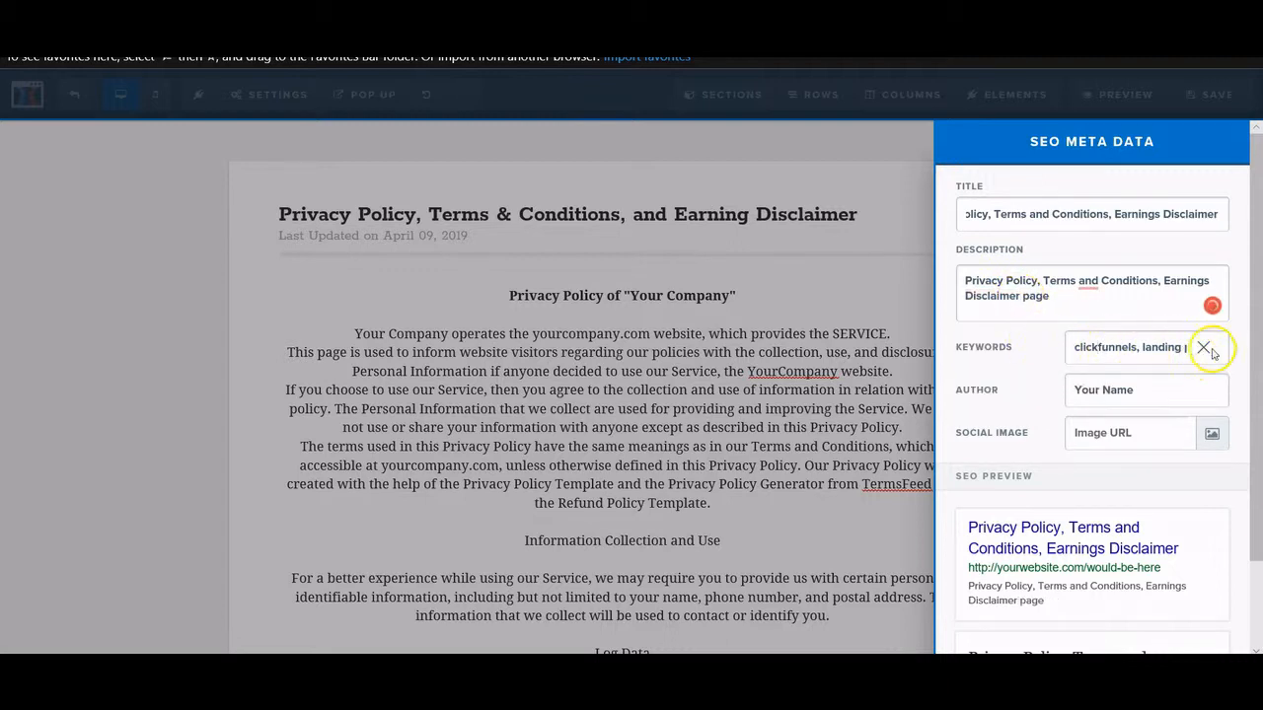
# Replace the SEO keywords with "privacy policy, terms, disclaimer".
pyautogui.click(1204, 348)
pyautogui.write('privacy policy,')
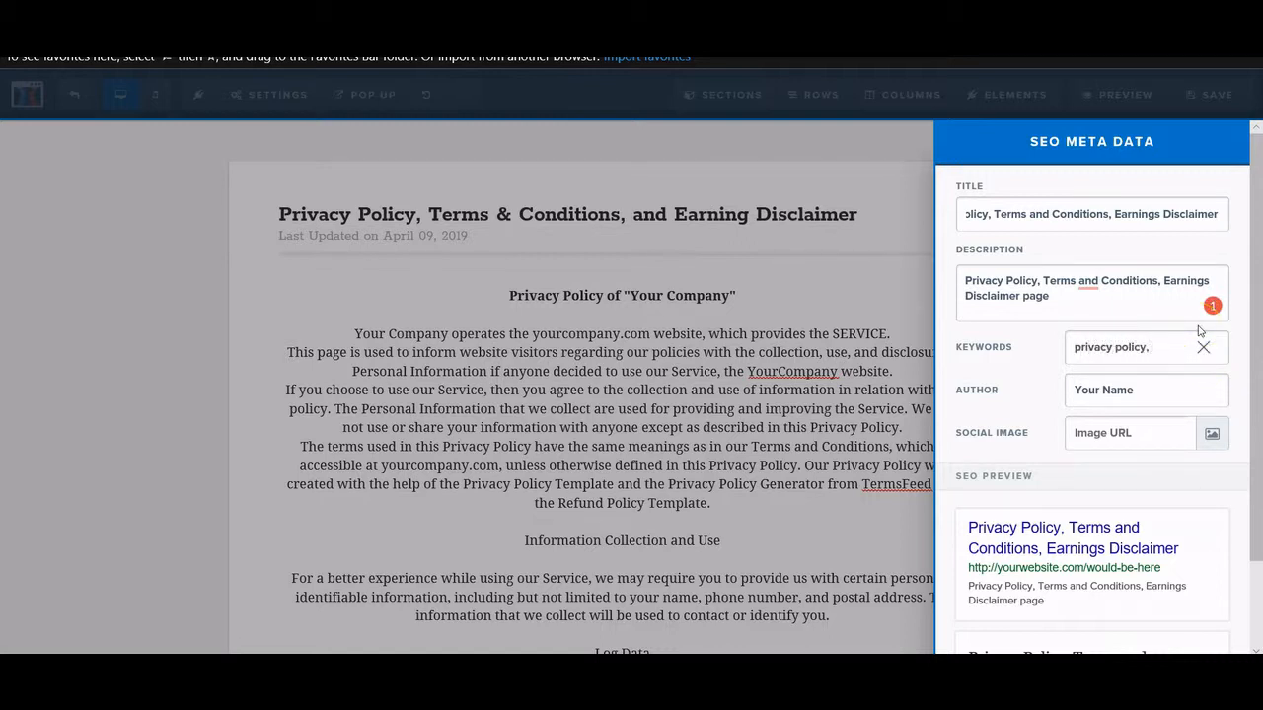
pyautogui.write(' terms, disclaimer')
pyautogui.click(1153, 393)
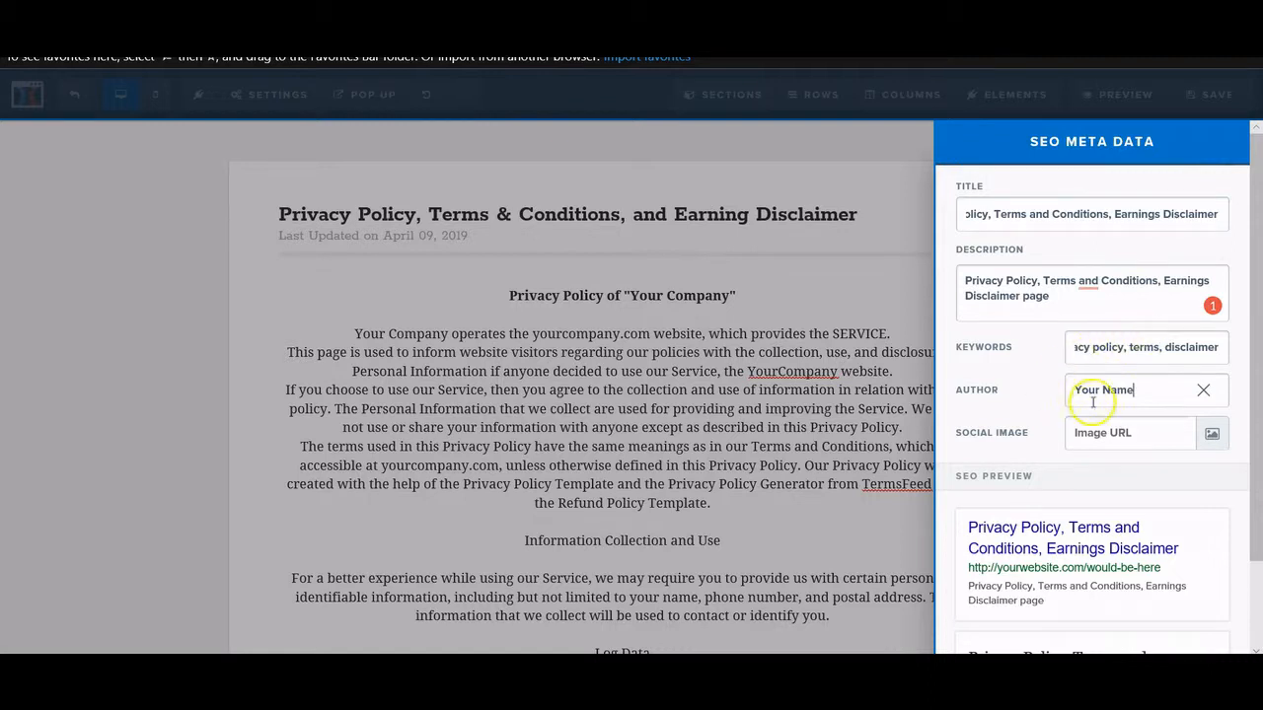
# Close the SEO settings, save the page and return to the funnel's steps overview.
pyautogui.click(667, 411)
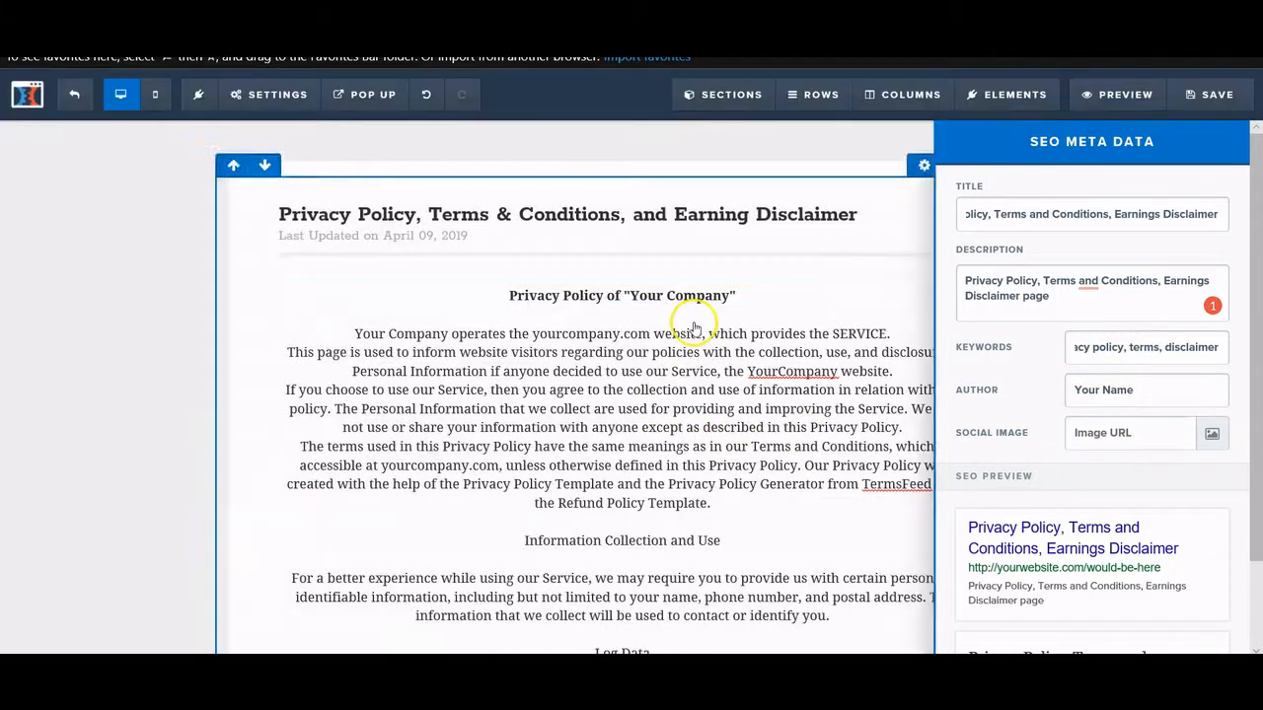
pyautogui.click(1210, 93)
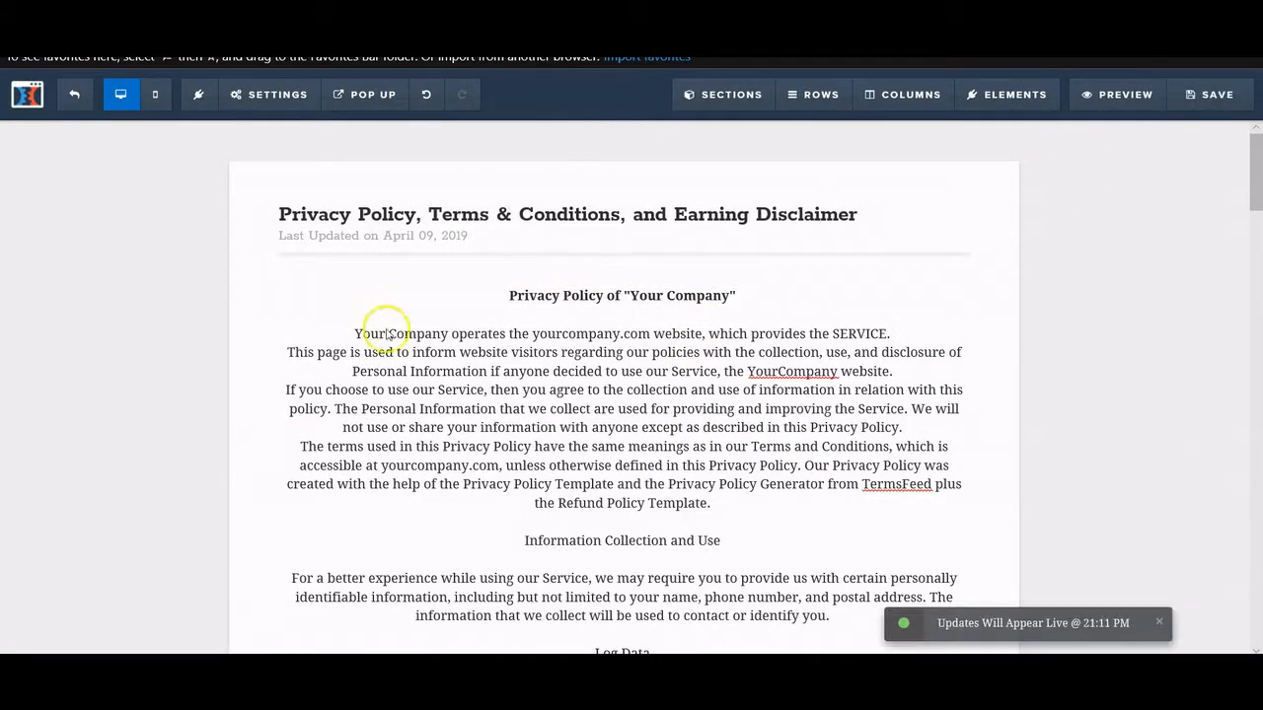
pyautogui.click(74, 95)
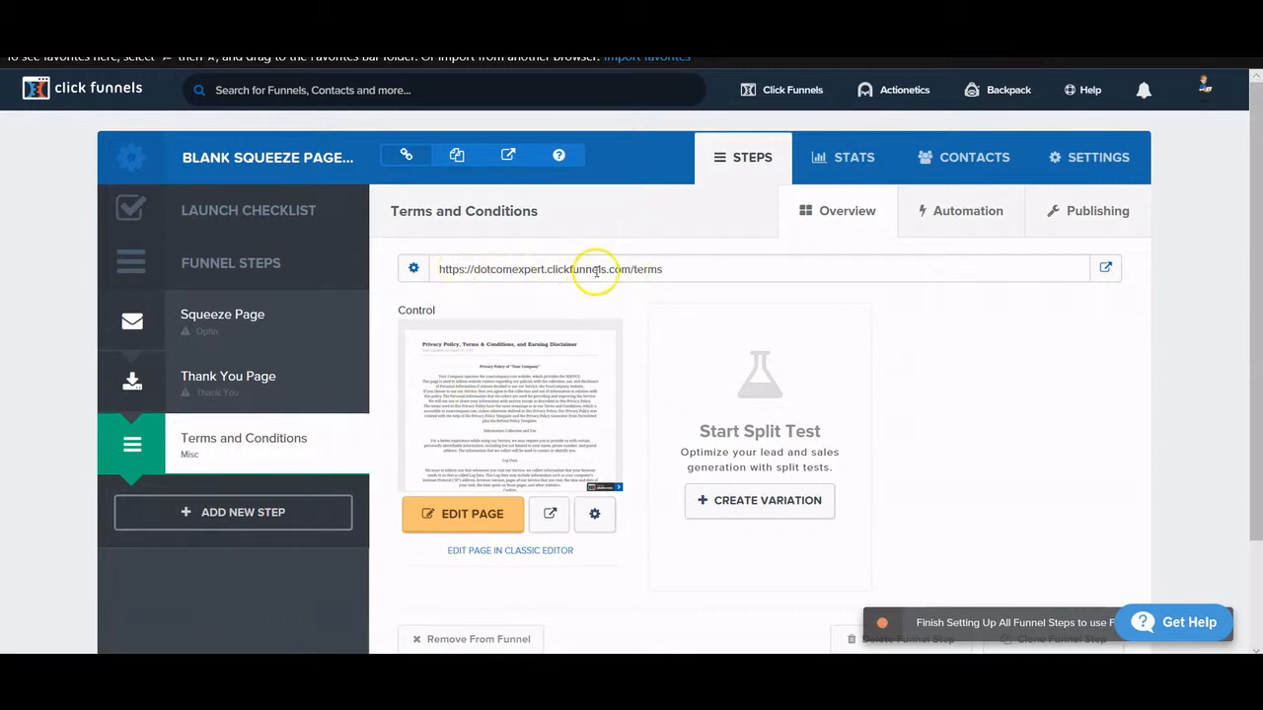
pyautogui.doubleClick(635, 272)
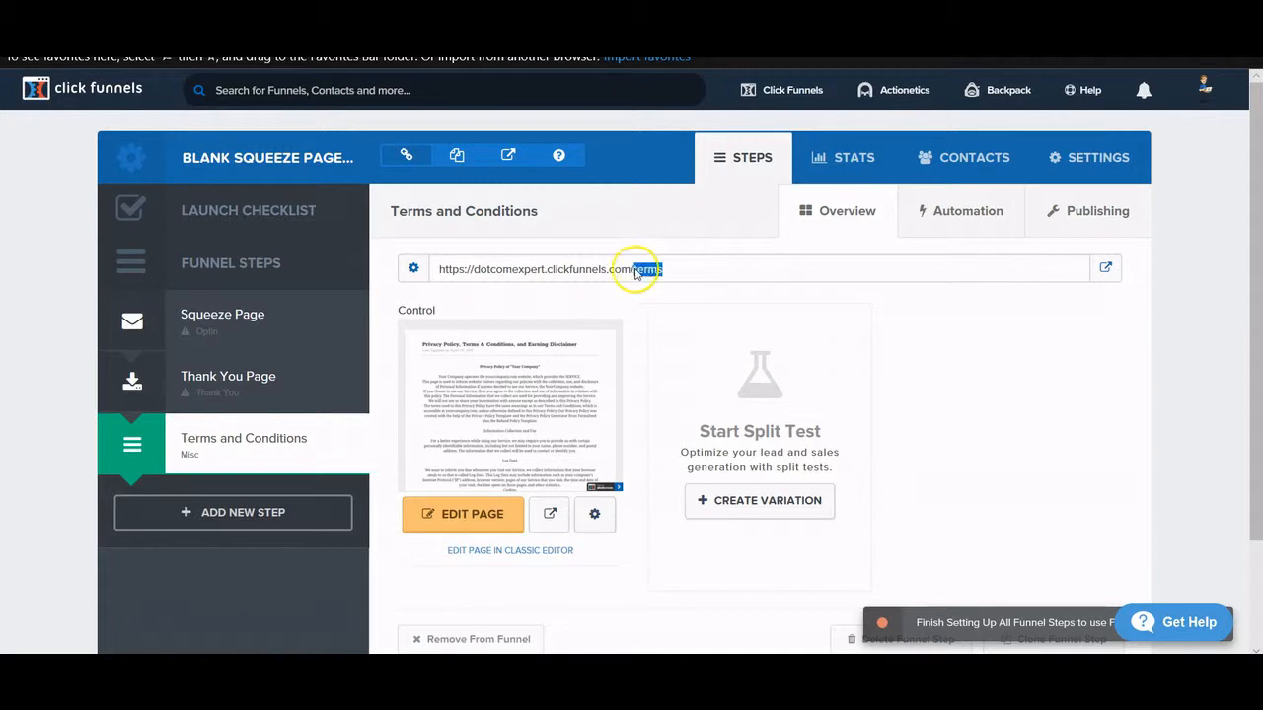
pyautogui.click(714, 294)
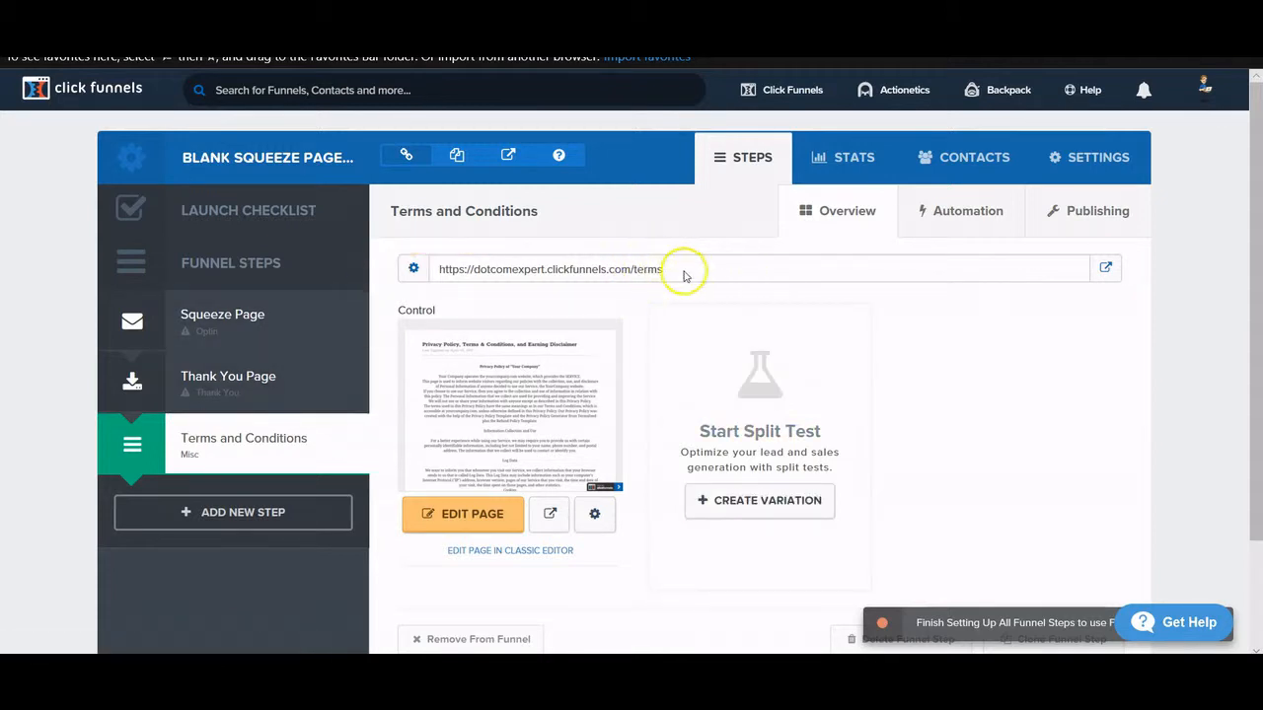
pyautogui.moveTo(683, 276); pyautogui.dragTo(438, 273)
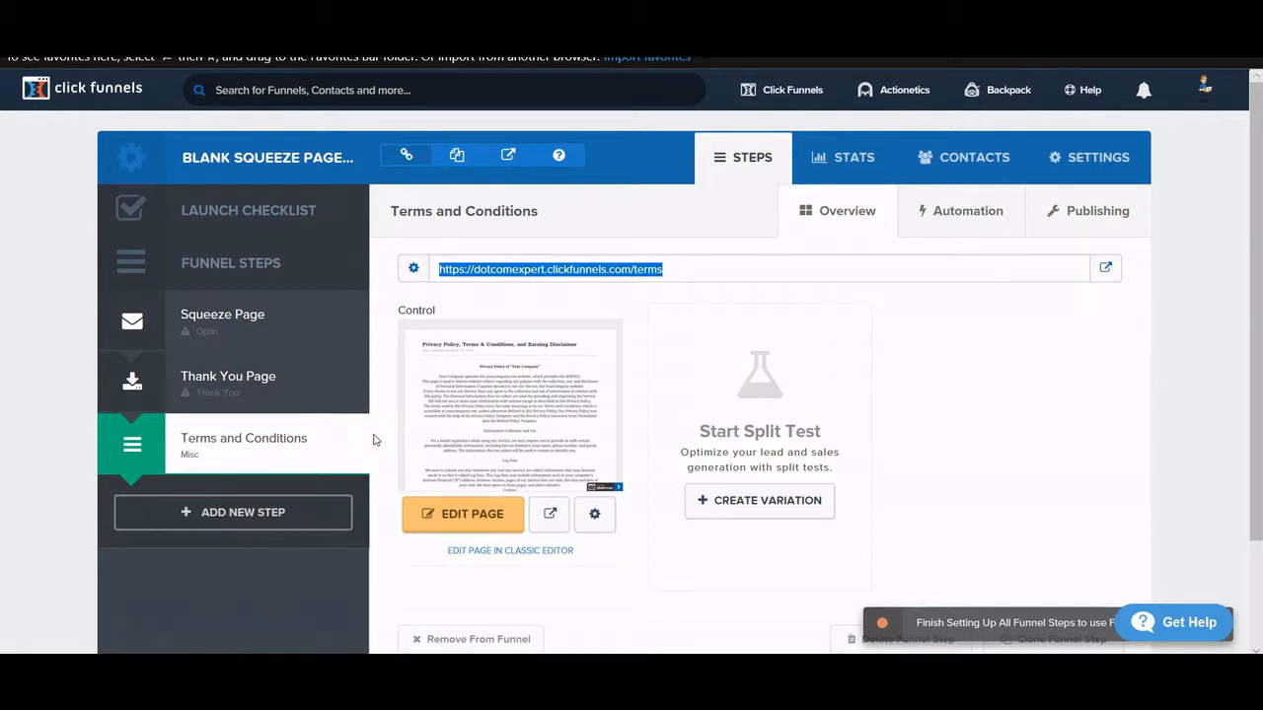
pyautogui.press('F5')
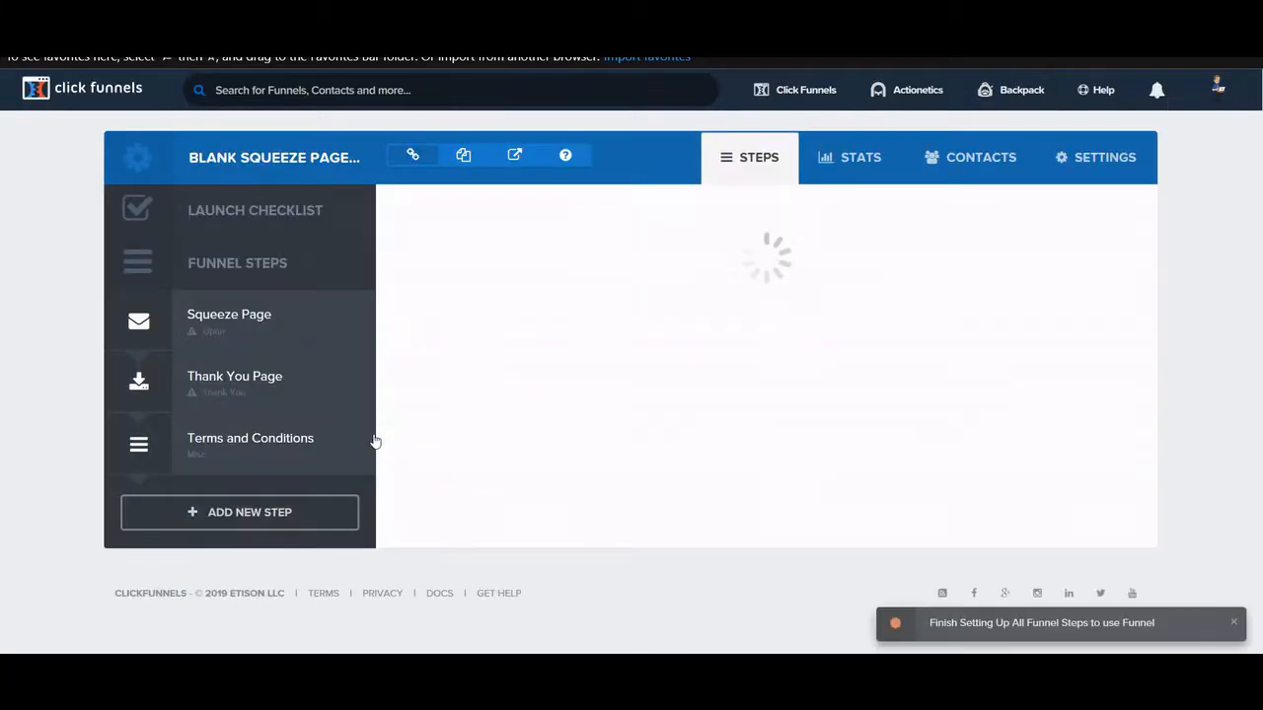
# Apply the "Thanks! Grab your Video" Mother Funnel Vintage Squeeze template to the Thank You Page step and open it for editing.
pyautogui.click(344, 386)
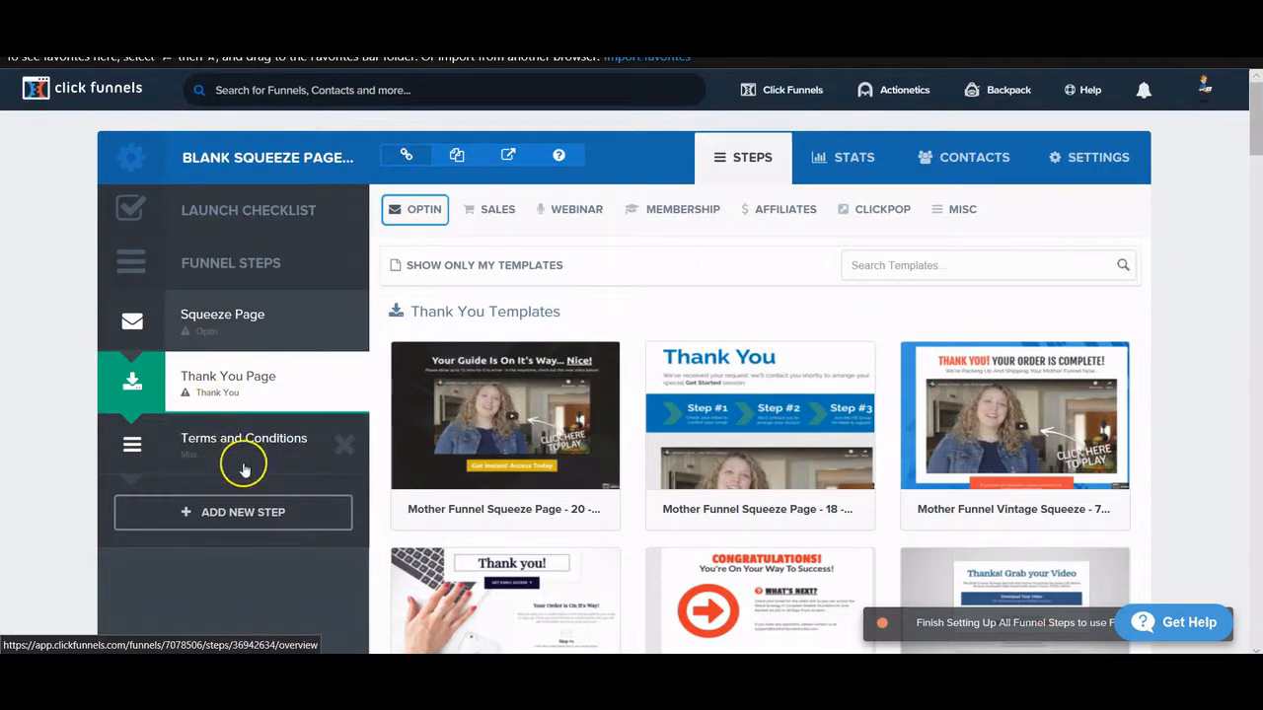
pyautogui.moveTo(402, 434)
pyautogui.scroll(-4, 553, 402)
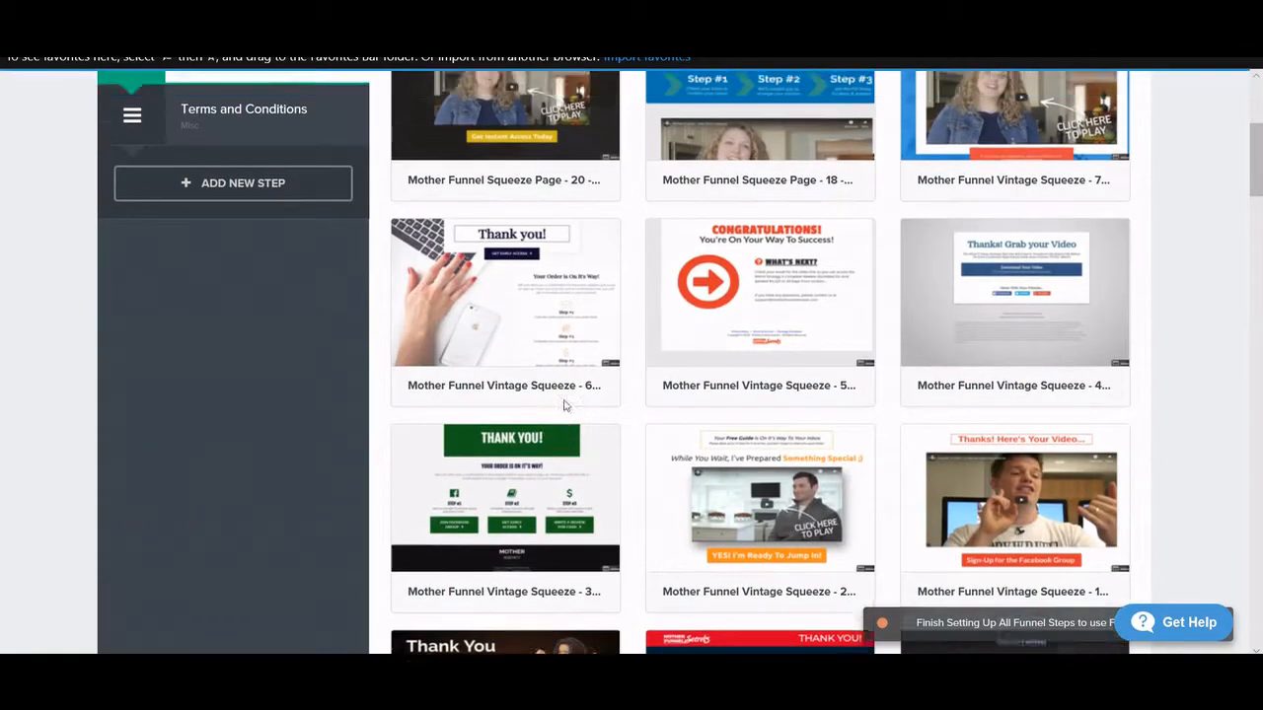
pyautogui.scroll(4, 562, 403)
pyautogui.scroll(-4, 668, 388)
pyautogui.scroll(1, 907, 378)
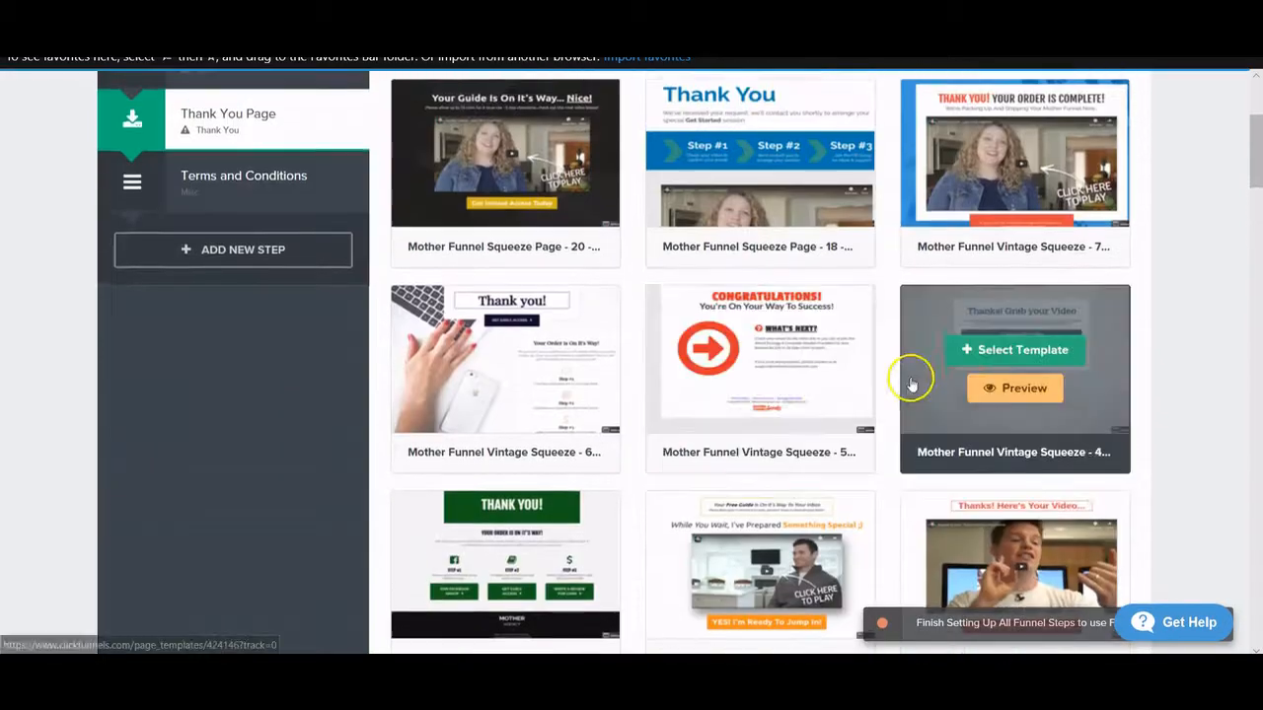
pyautogui.moveTo(539, 294)
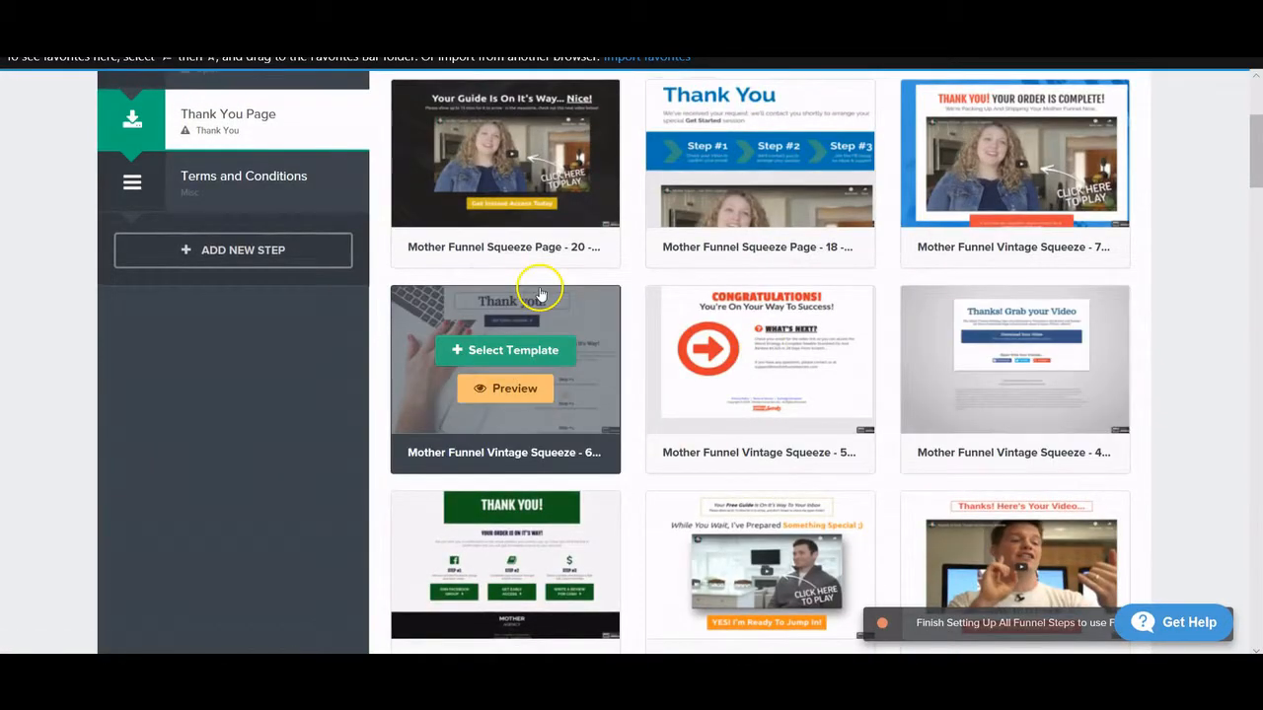
pyautogui.click(1044, 351)
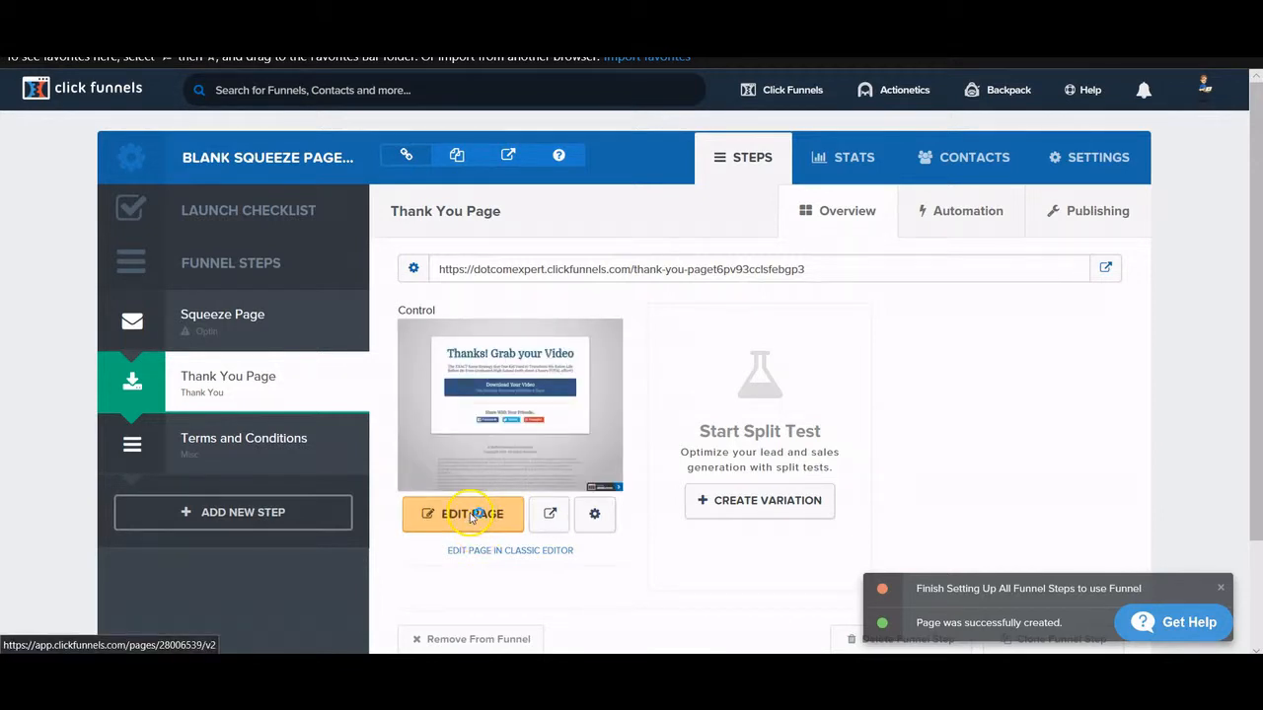
pyautogui.click(472, 515)
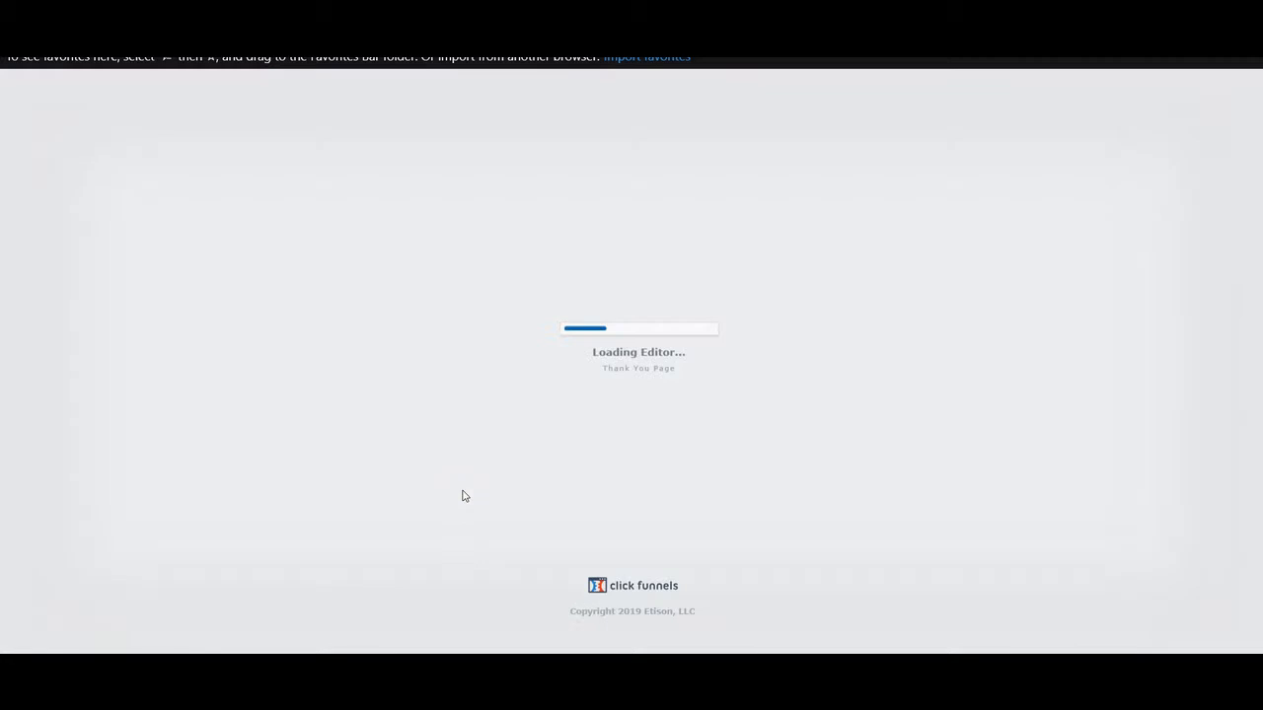
# Append "Privacy Policy", "Terms and Conditions" and "Earnings Disclaimer" after the footer's "All Rights Reserved" text.
pyautogui.scroll(-2, 464, 497)
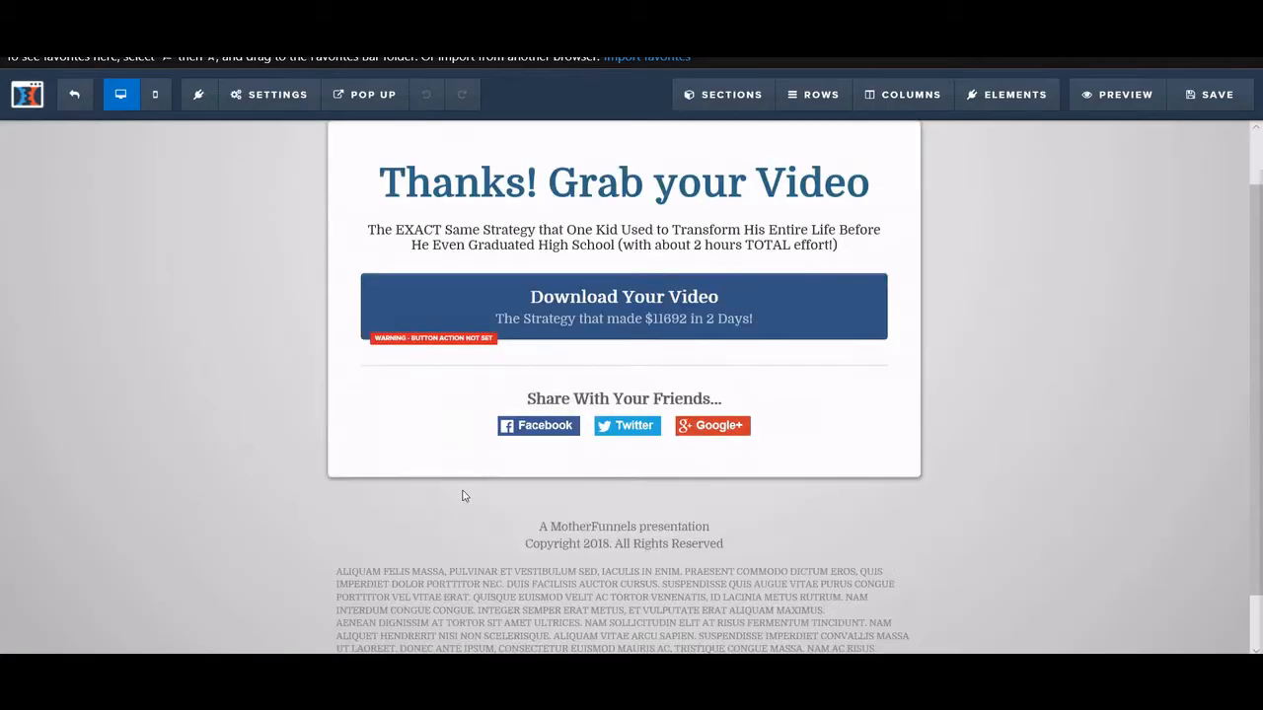
pyautogui.scroll(1, 464, 498)
pyautogui.scroll(-1, 464, 497)
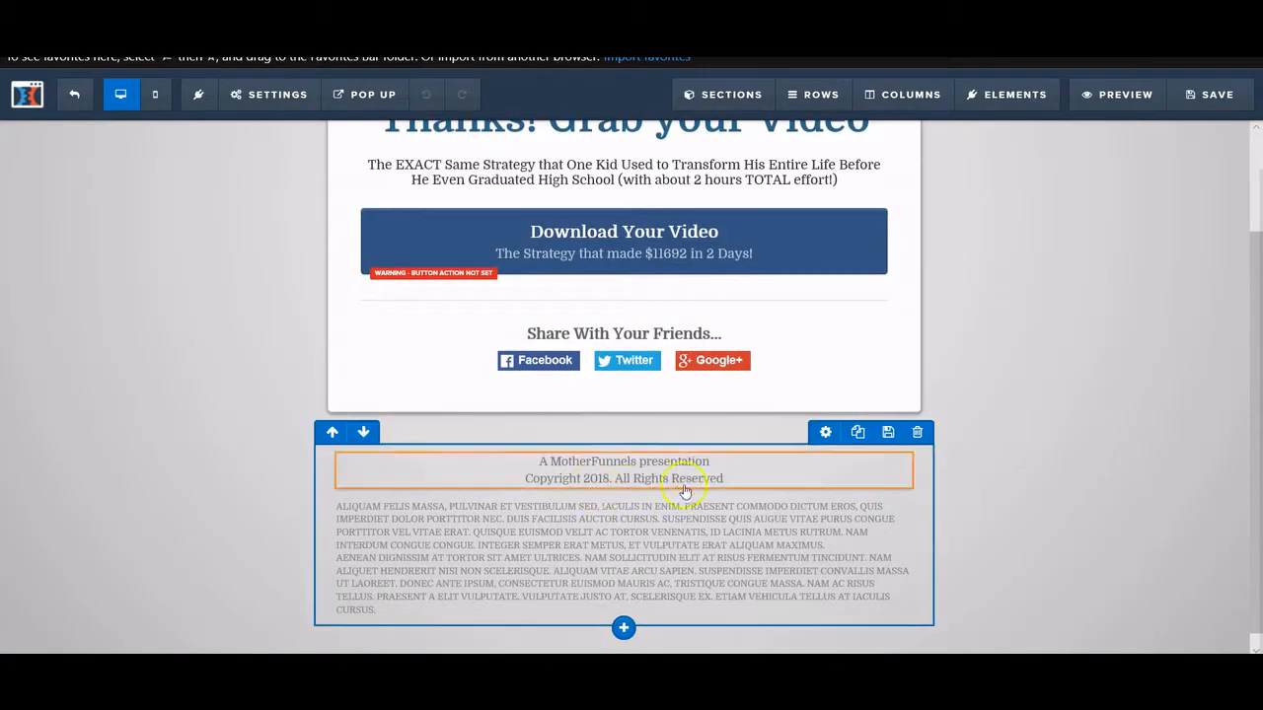
pyautogui.click(742, 482)
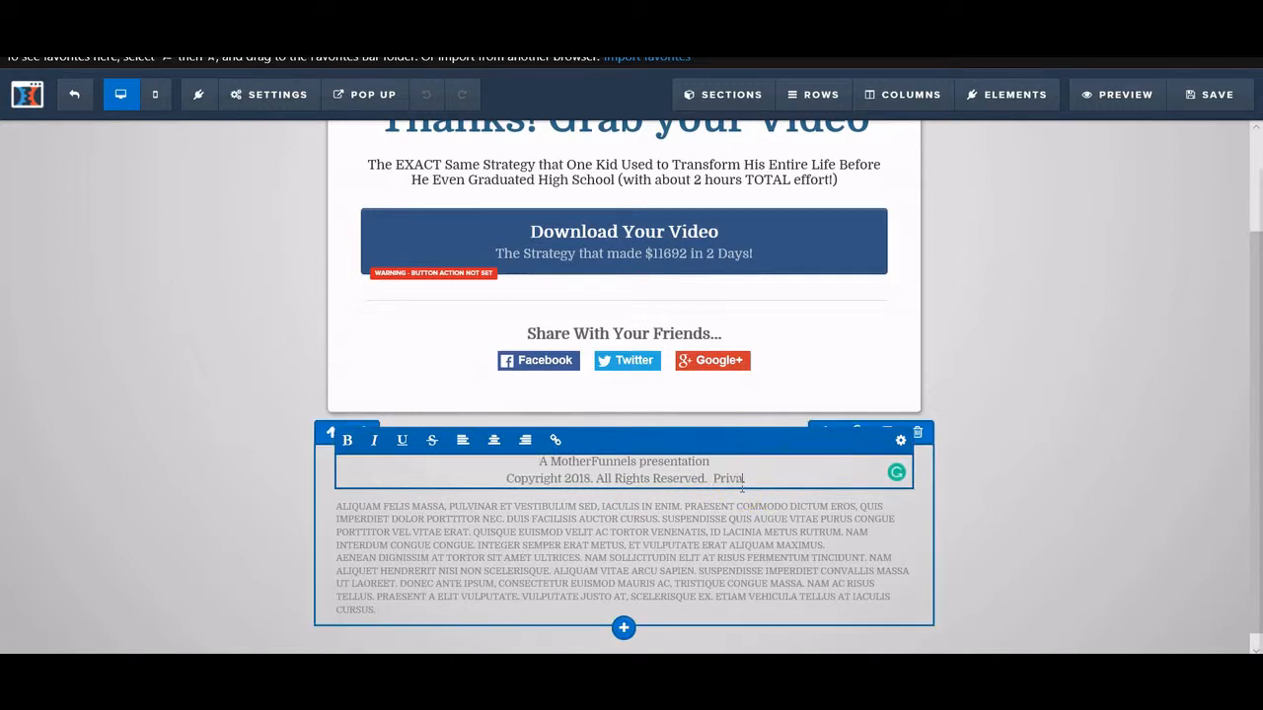
pyautogui.write('Privacy Policy')
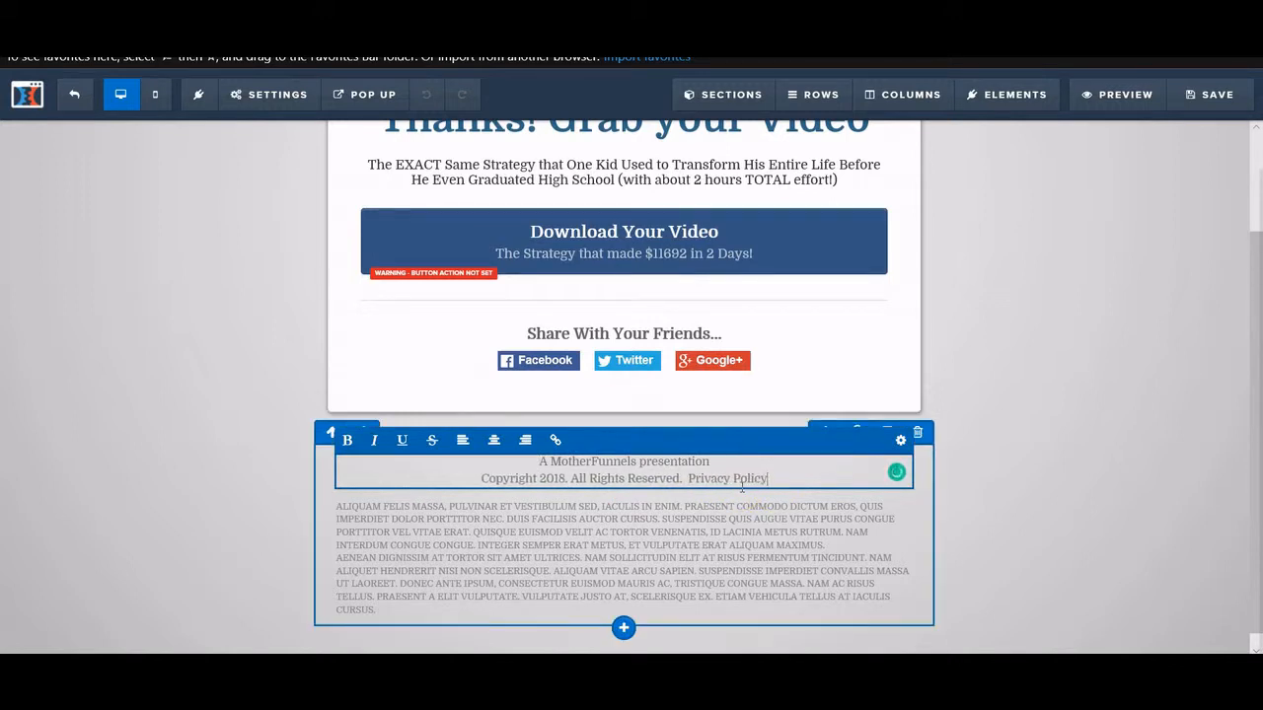
pyautogui.write('   Term')
pyautogui.press('BackSpace')
pyautogui.press('BackSpace')
pyautogui.press('BackSpace')
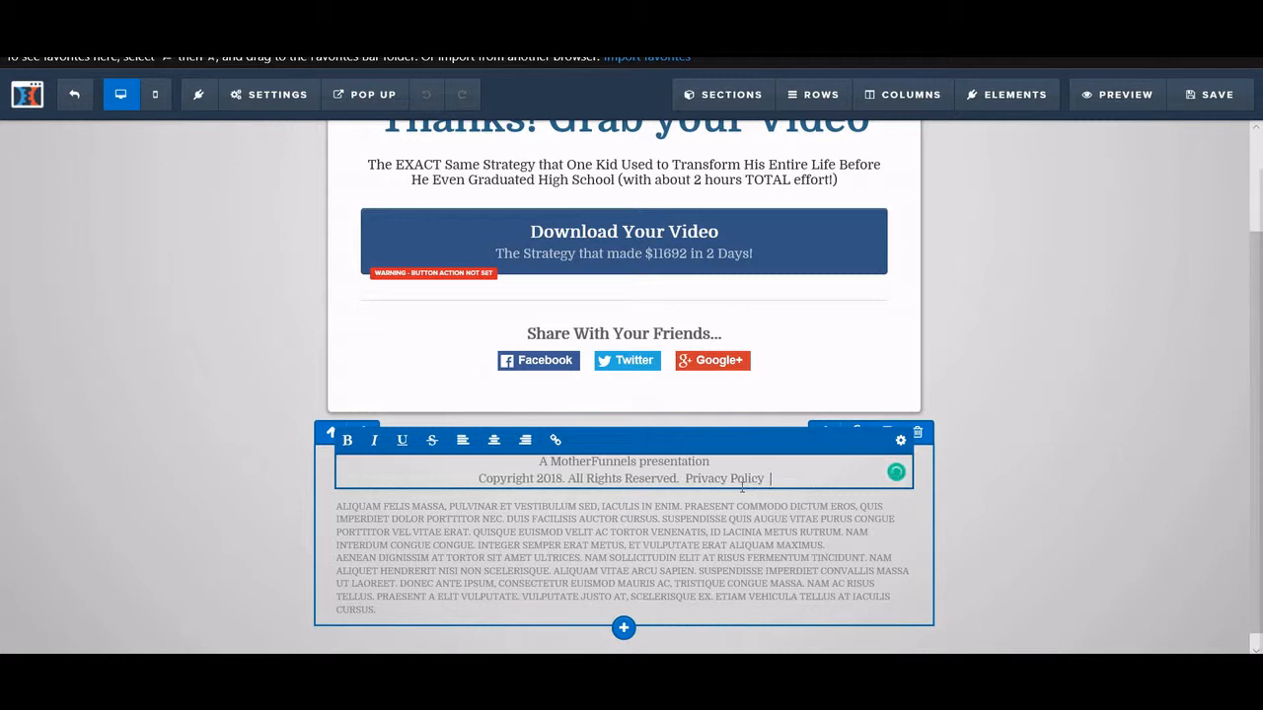
pyautogui.write('erms and Condi')
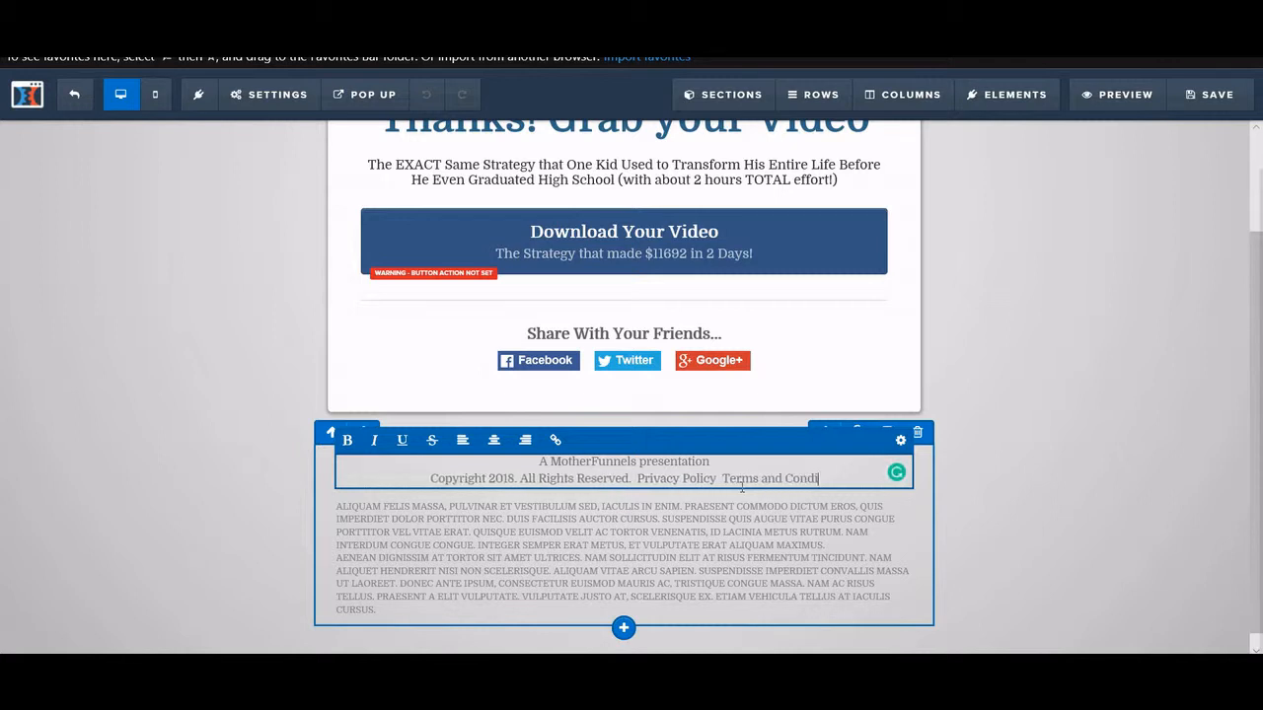
pyautogui.write('tions  Earni')
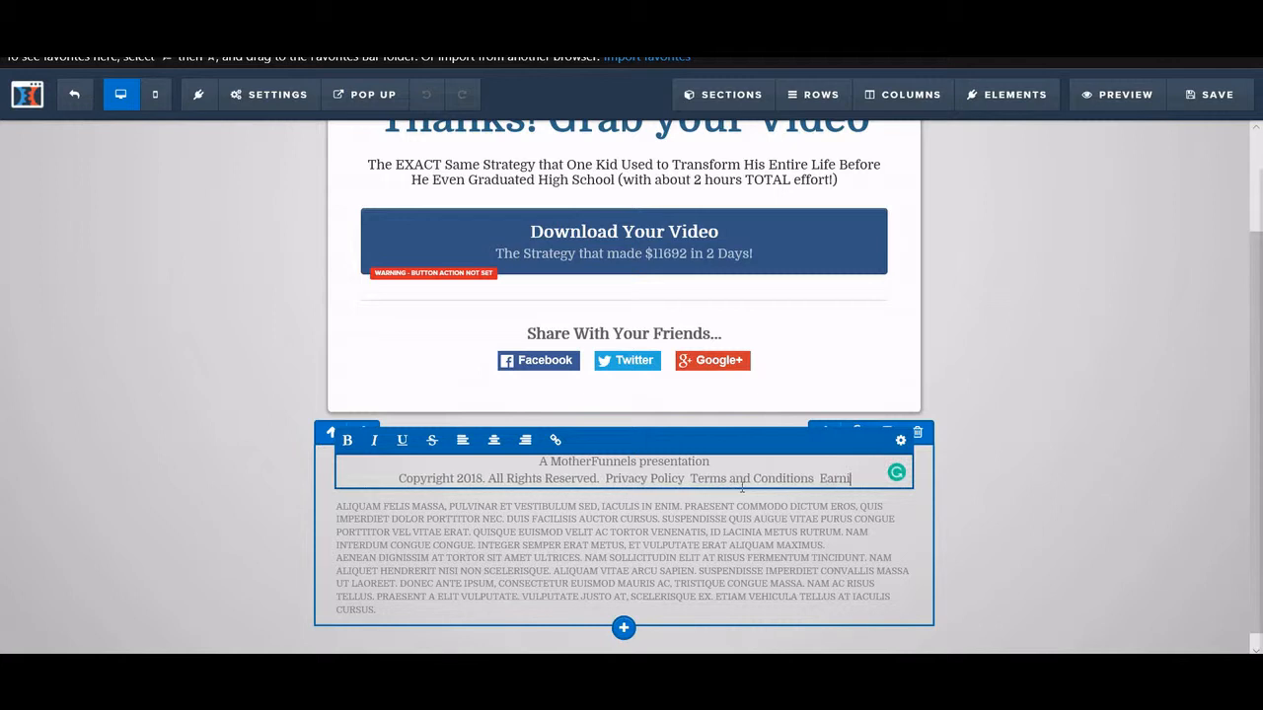
pyautogui.write('ngs D')
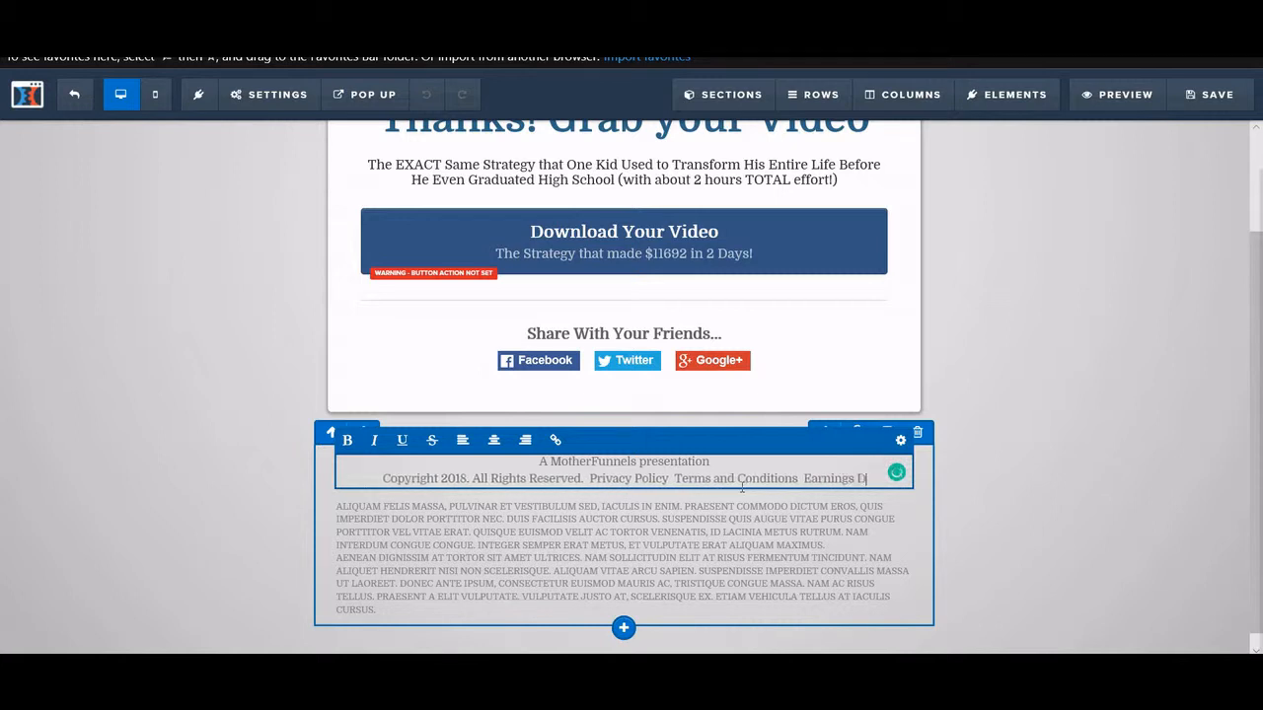
pyautogui.write('isclaimer')
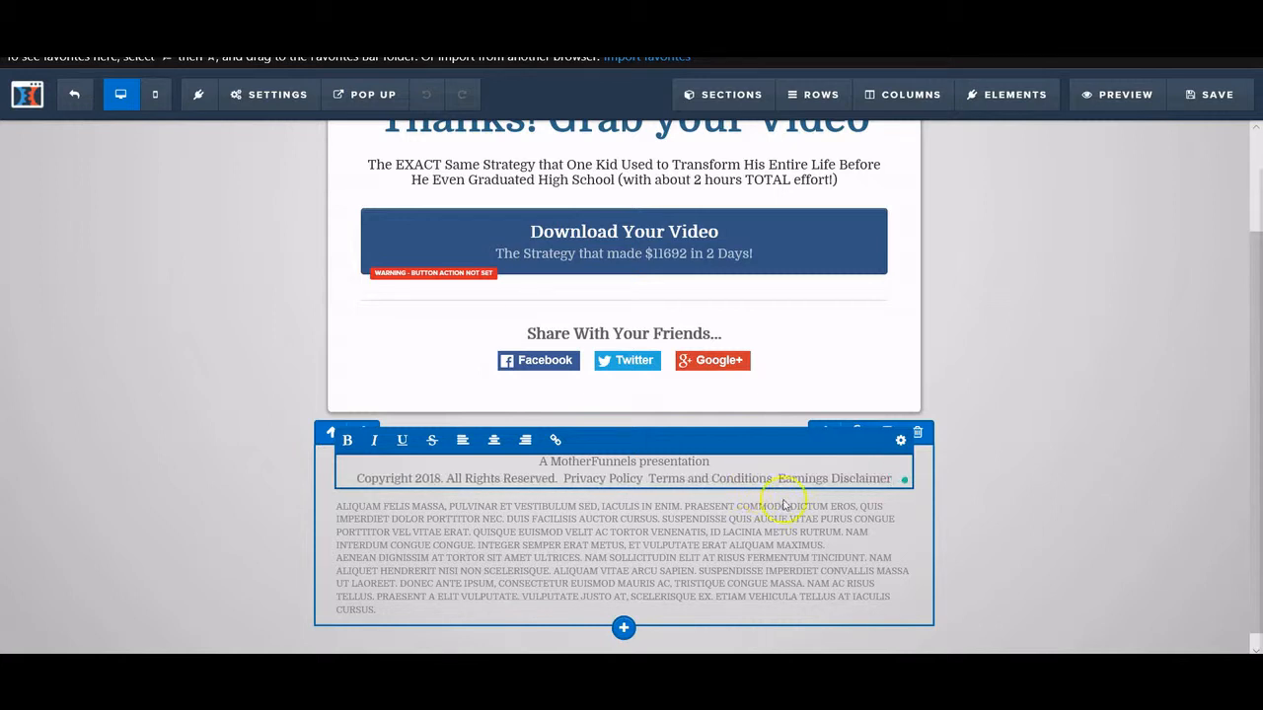
# Link the footer text "Privacy Policy" to the copied Terms and Conditions page URL.
pyautogui.click(689, 511)
pyautogui.click(644, 483)
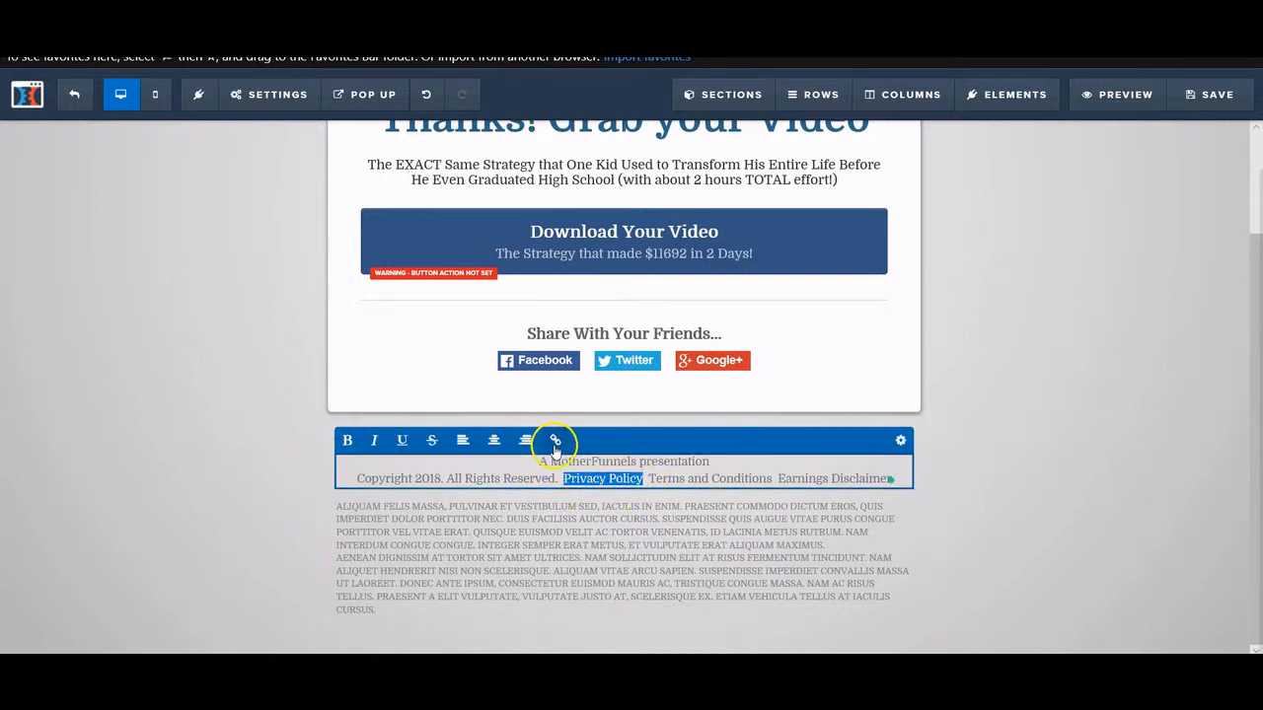
pyautogui.click(555, 442)
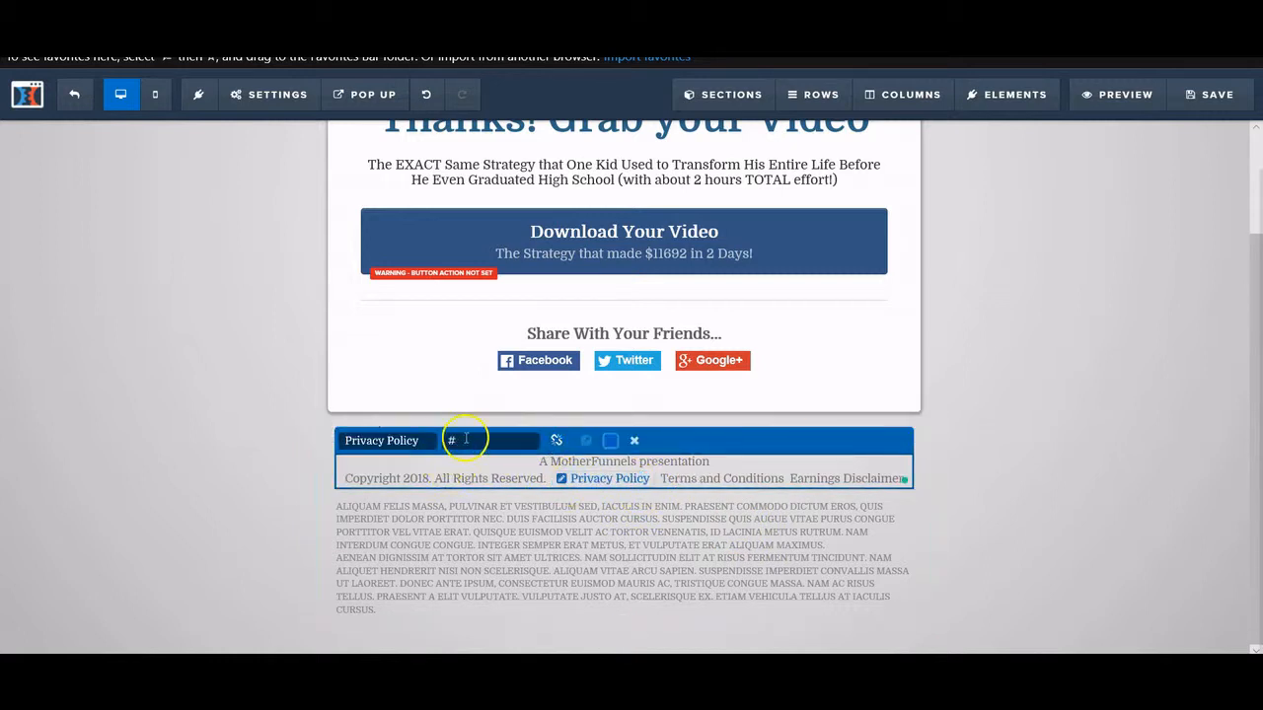
pyautogui.hotkey('ctrl', 'v')
pyautogui.click(678, 507)
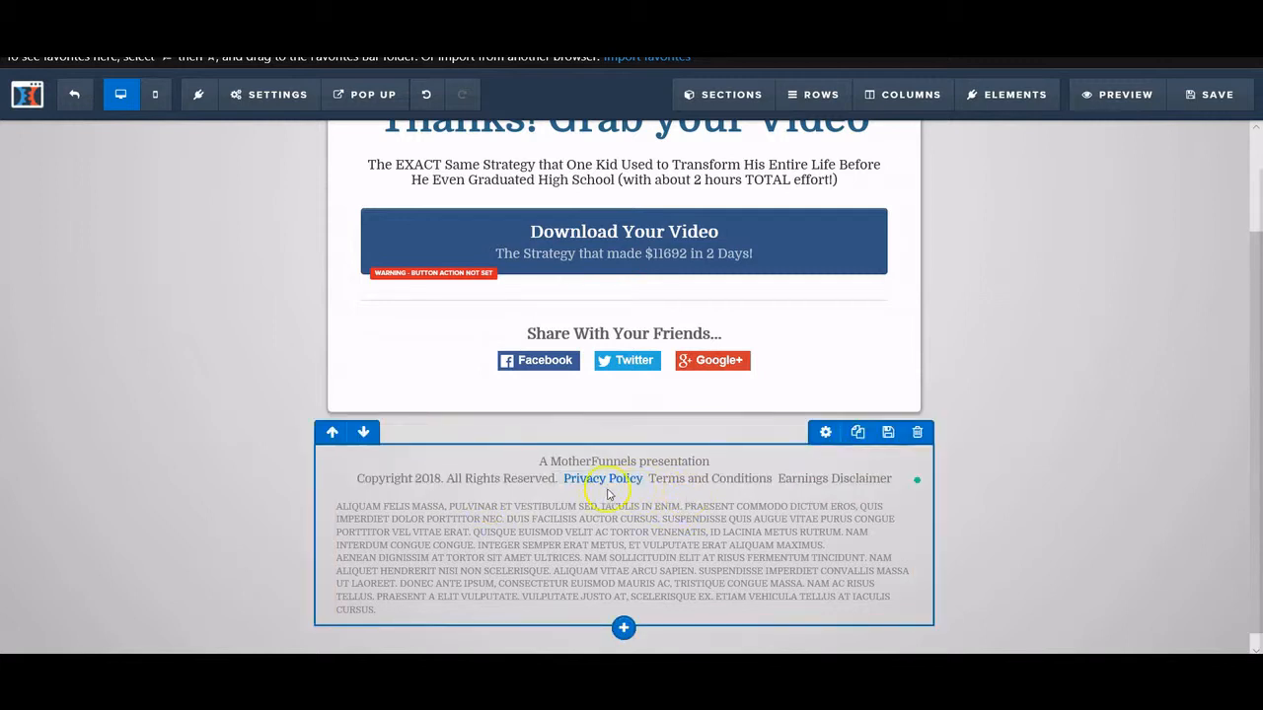
# Link the footer text "Terms and Conditions" to the same copied terms page URL.
pyautogui.click(769, 480)
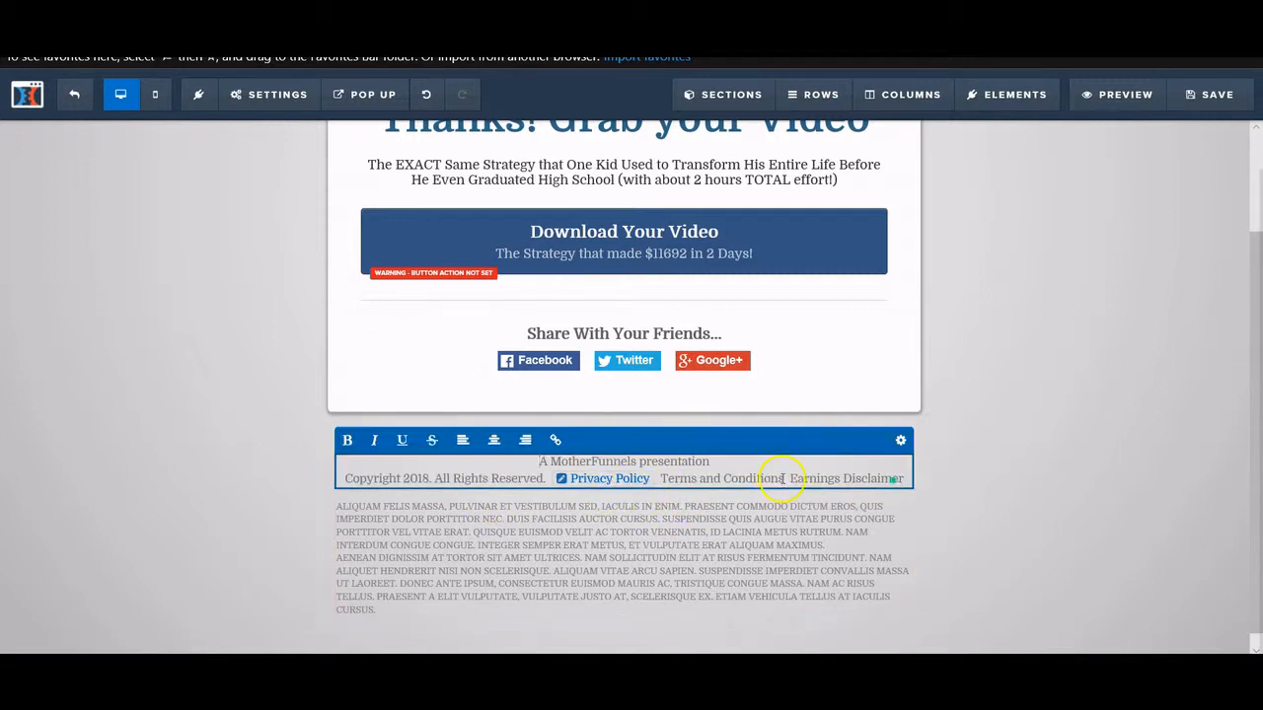
pyautogui.moveTo(783, 478); pyautogui.dragTo(663, 484)
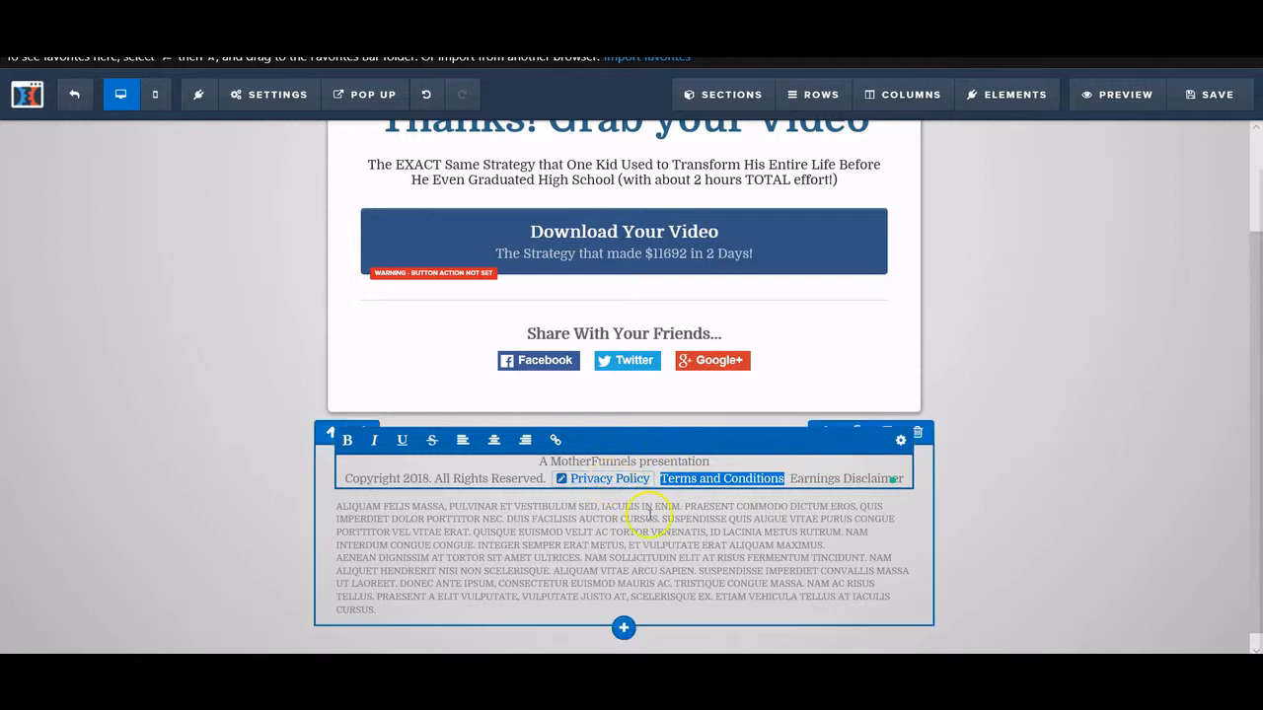
pyautogui.click(556, 440)
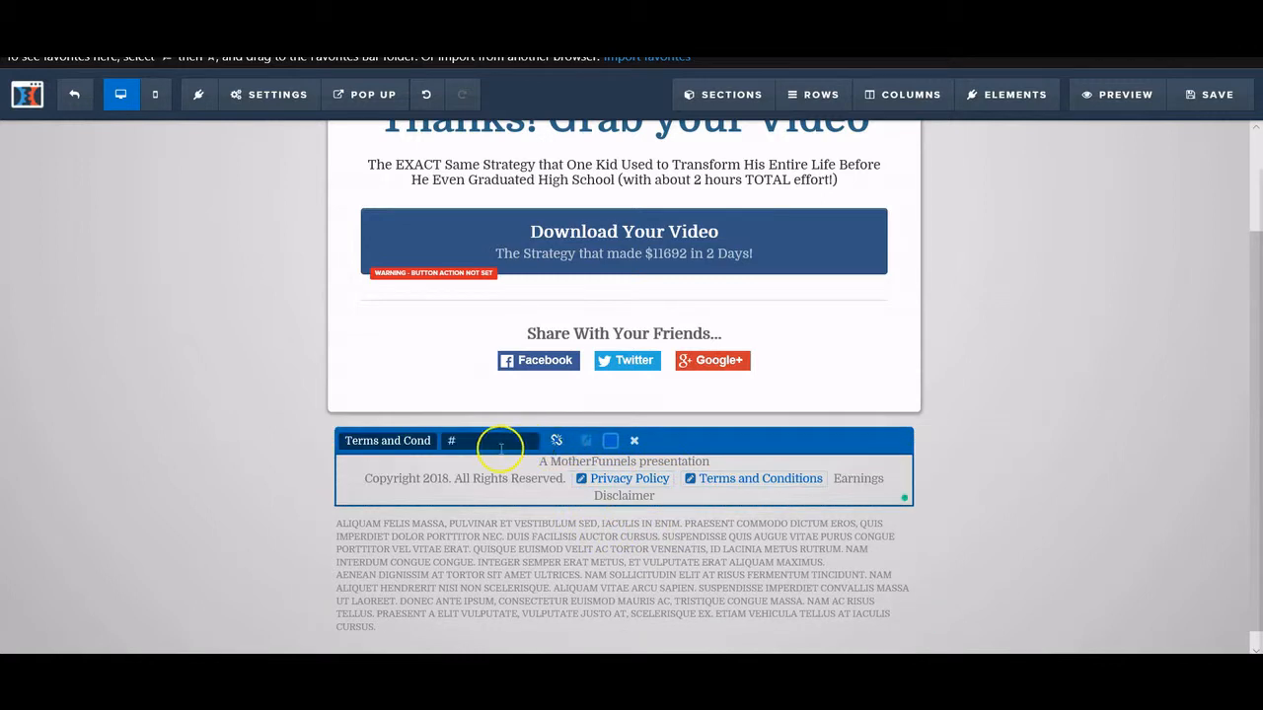
pyautogui.hotkey('ctrl', 'v')
pyautogui.click(699, 555)
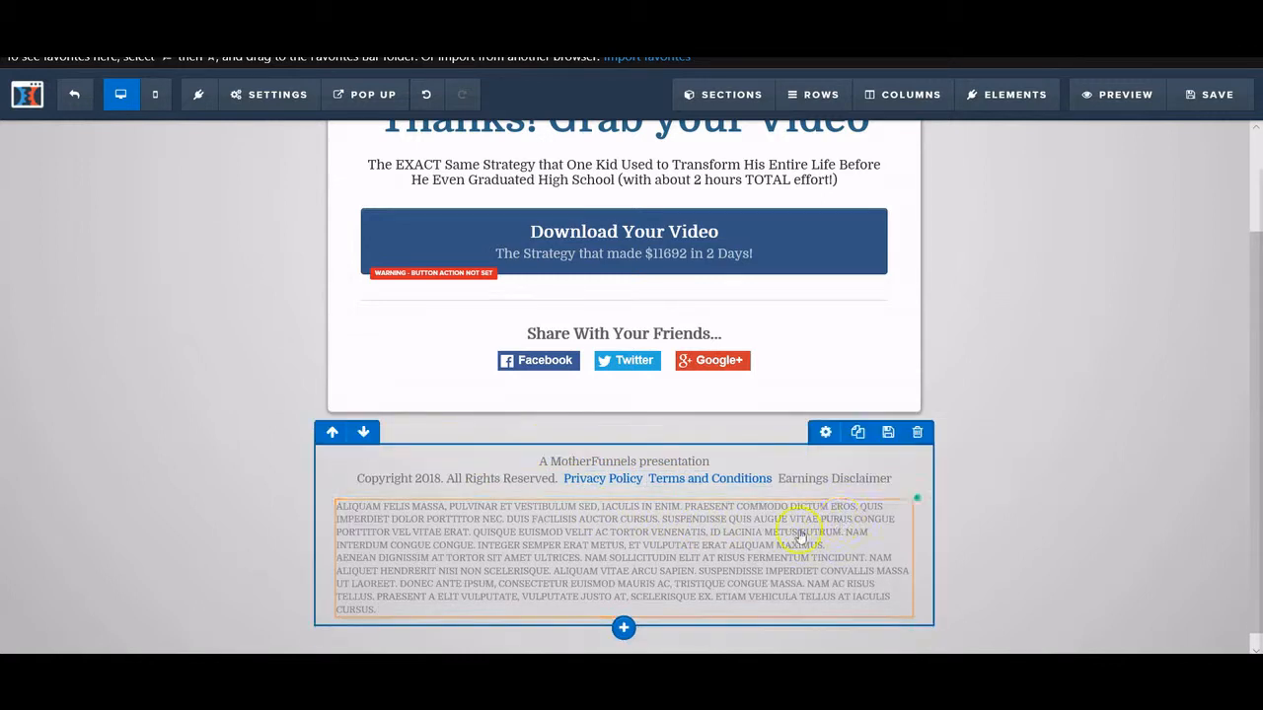
# Link the footer word "Earnings" to the copied terms page URL and save the page.
pyautogui.click(878, 481)
pyautogui.moveTo(885, 480); pyautogui.dragTo(836, 485)
pyautogui.click(549, 439)
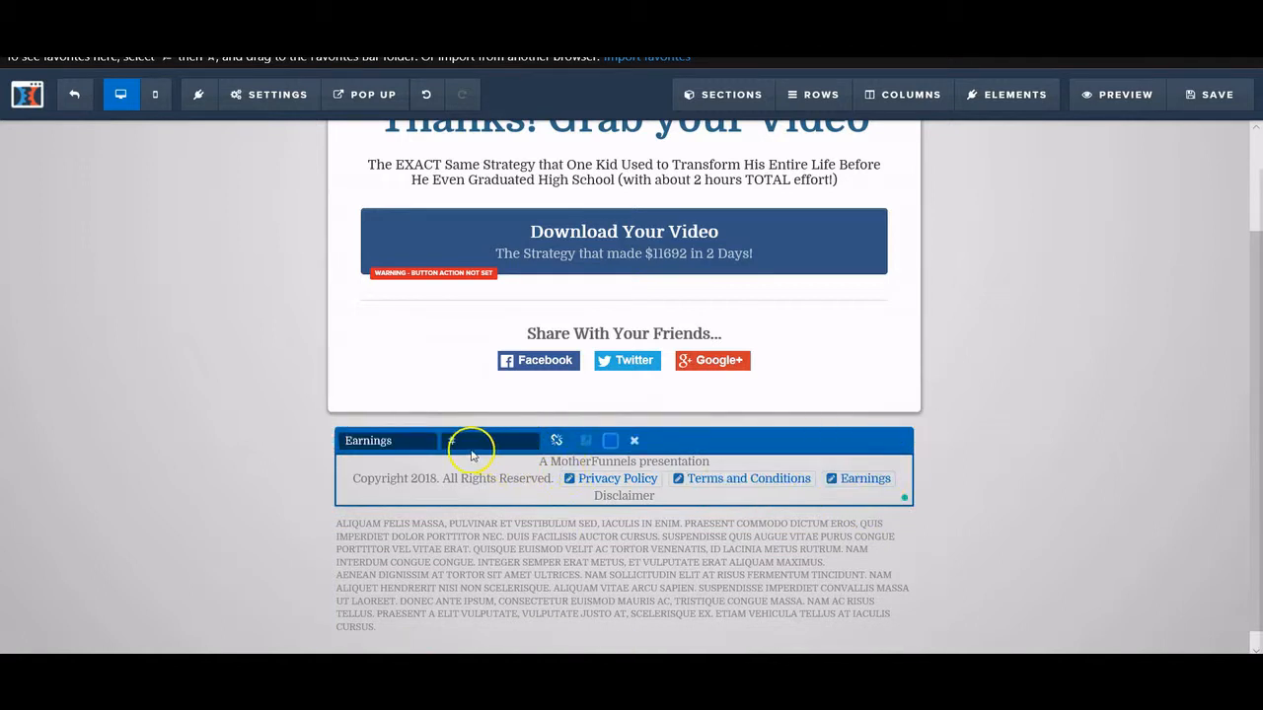
pyautogui.hotkey('ctrl', 'v')
pyautogui.click(654, 543)
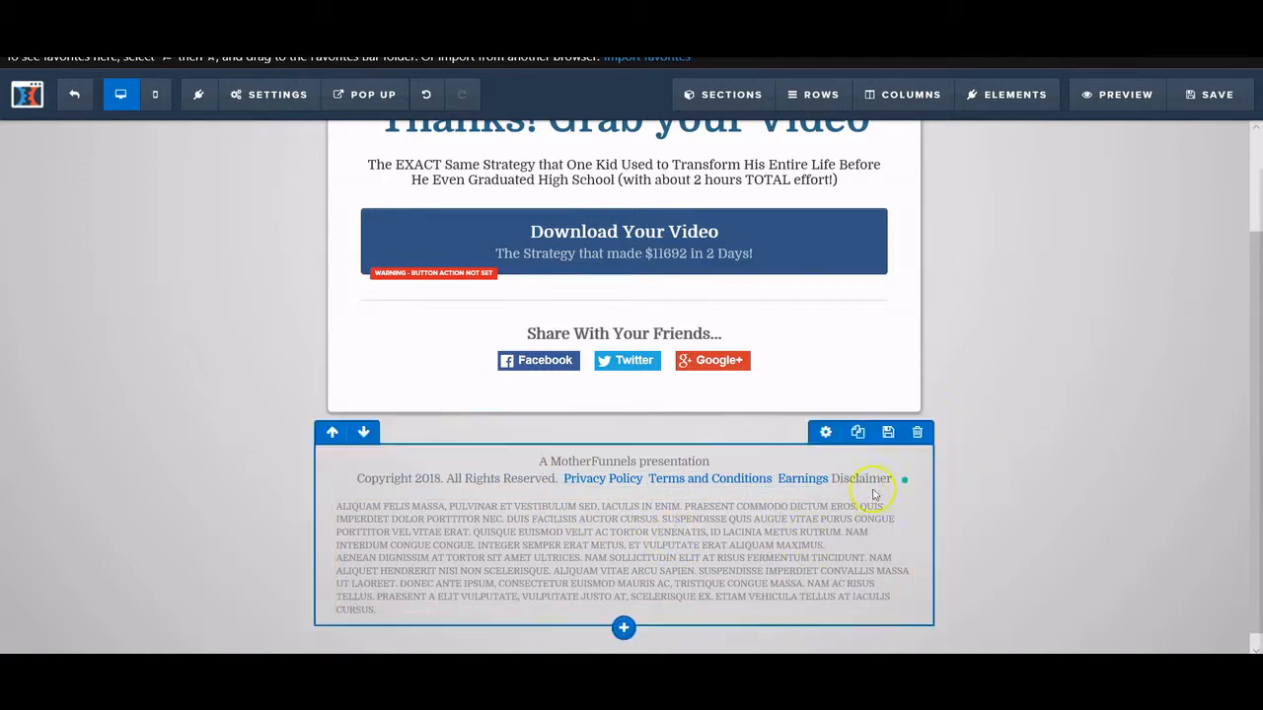
pyautogui.click(1206, 107)
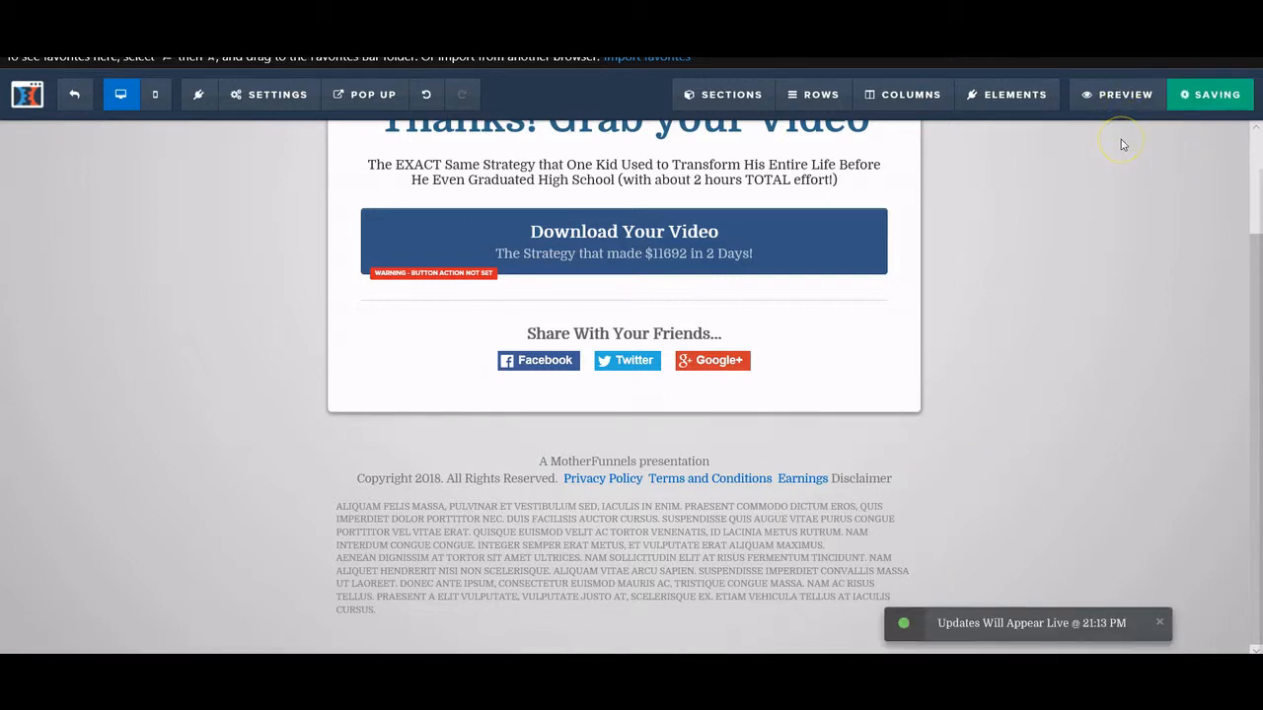
# Remove the link from the word "Earnings" in the footer's copyright line.
pyautogui.click(845, 481)
pyautogui.click(851, 498)
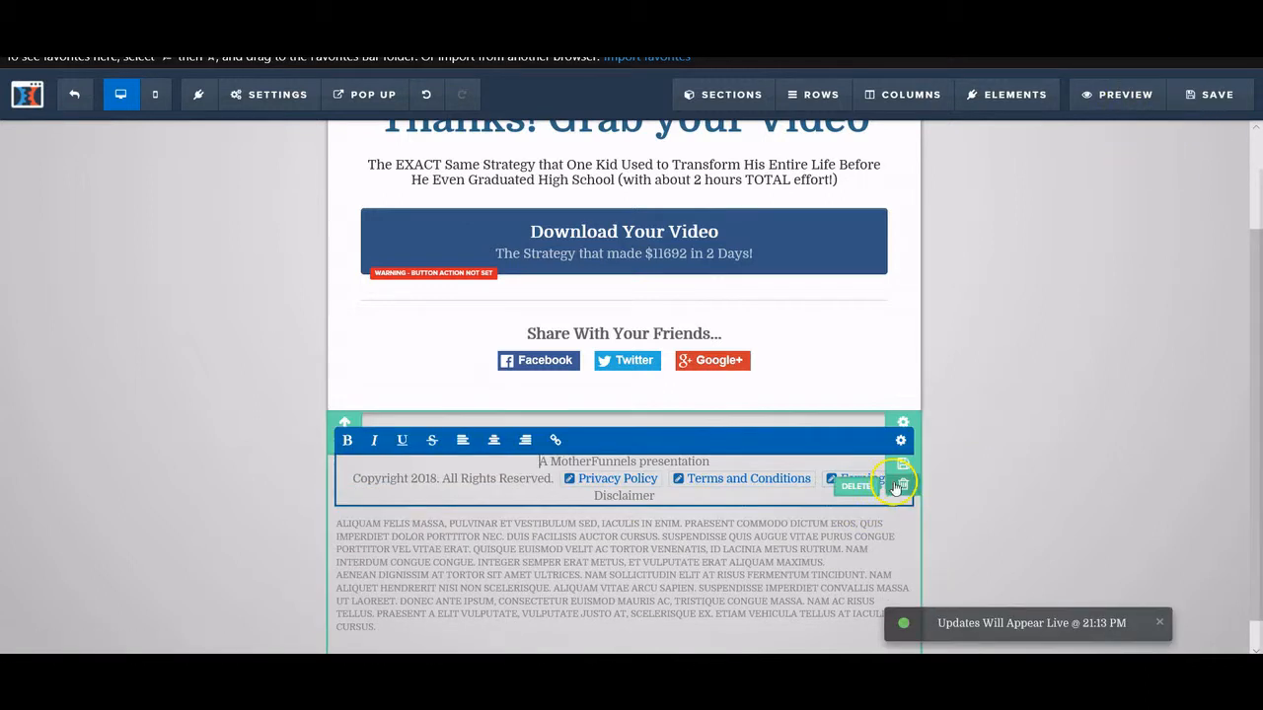
pyautogui.click(841, 515)
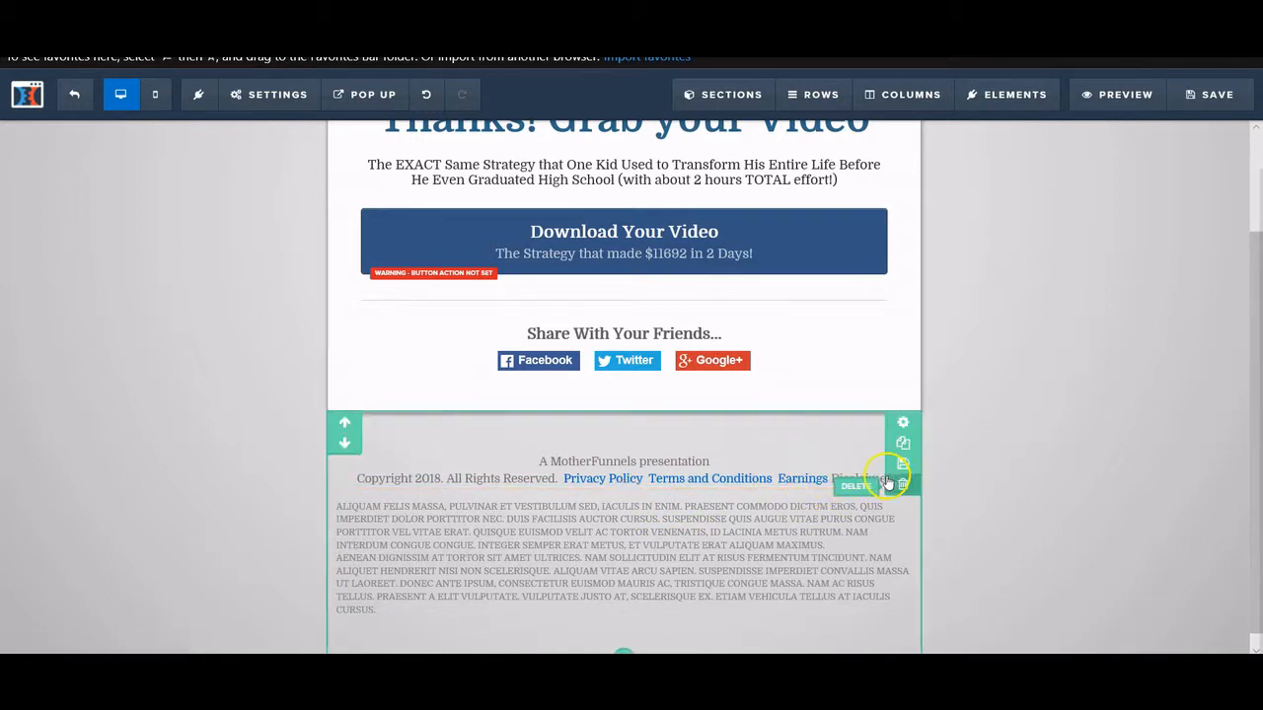
pyautogui.click(865, 471)
pyautogui.click(870, 479)
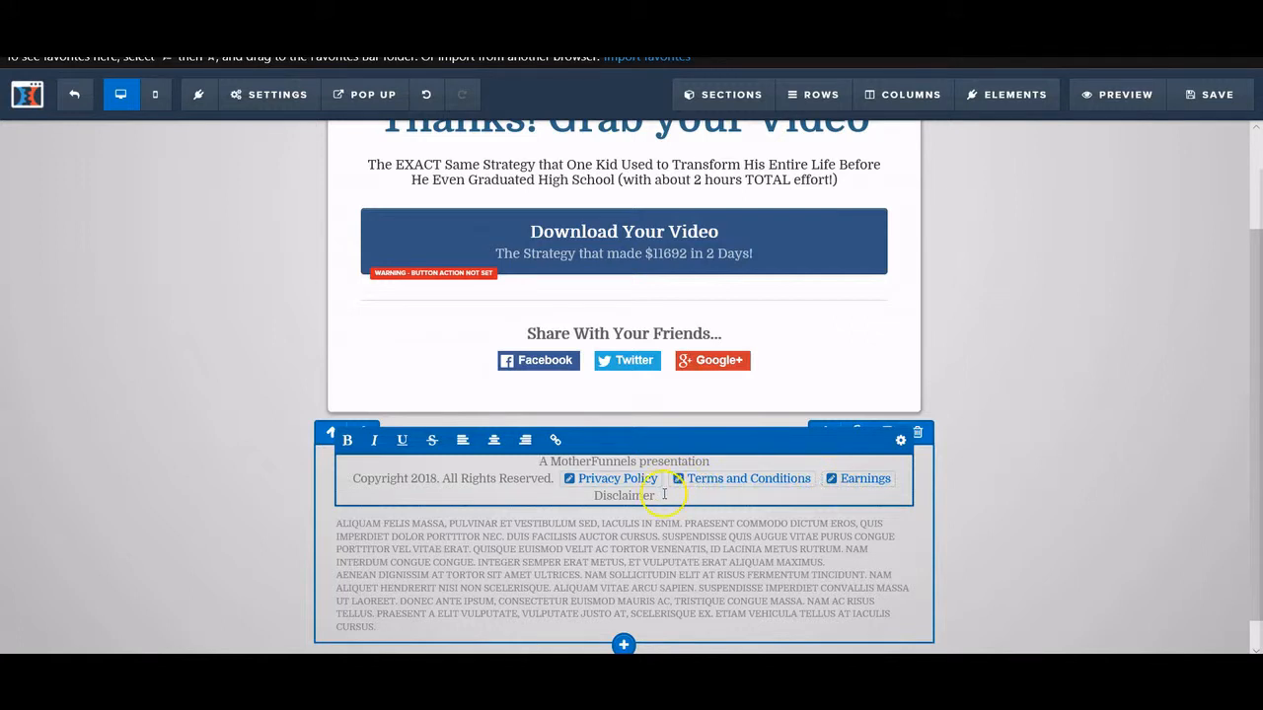
pyautogui.click(832, 479)
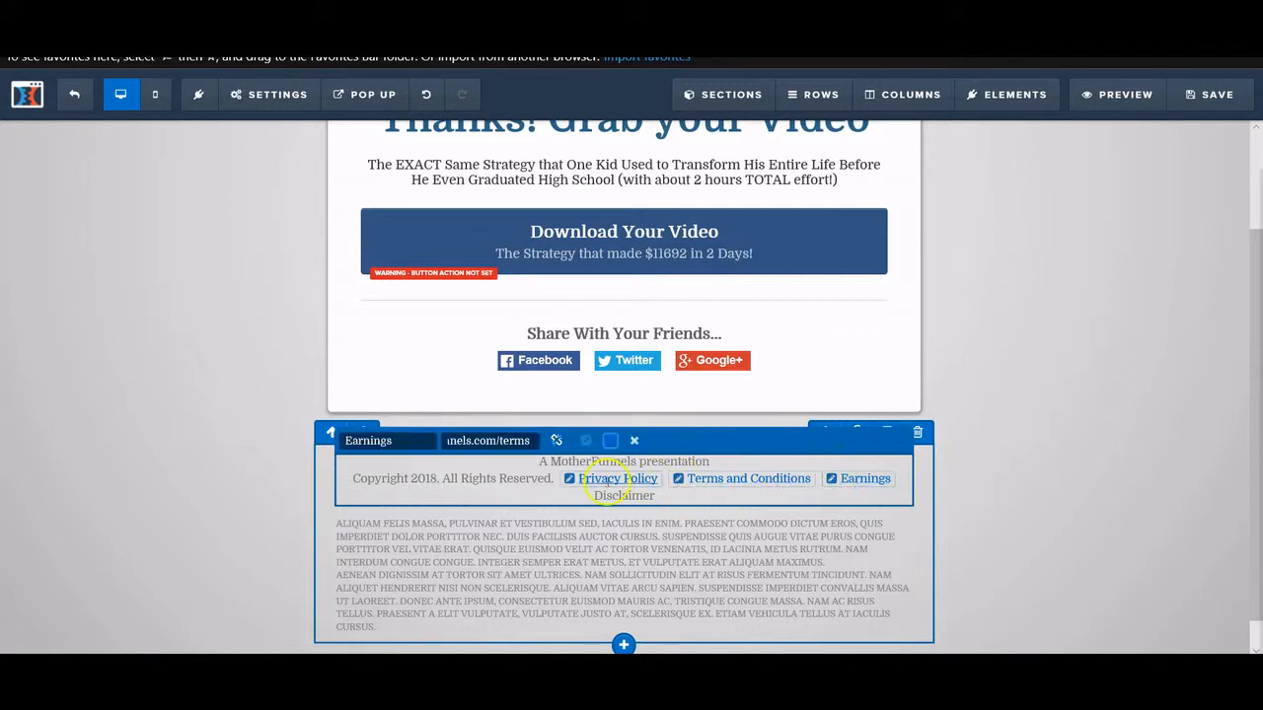
pyautogui.click(557, 443)
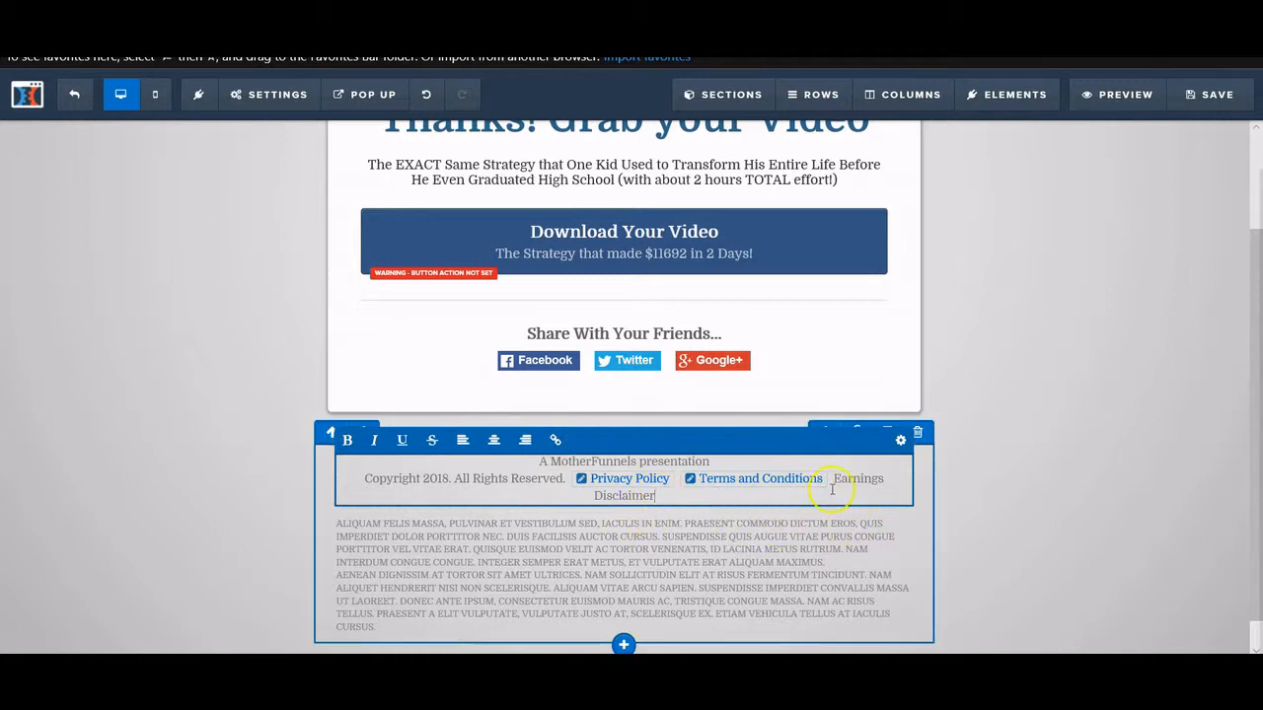
# Link the footer text "Earnings Disclaimer" to the copied terms page URL and save the page.
pyautogui.moveTo(832, 489); pyautogui.dragTo(839, 483)
pyautogui.click(555, 440)
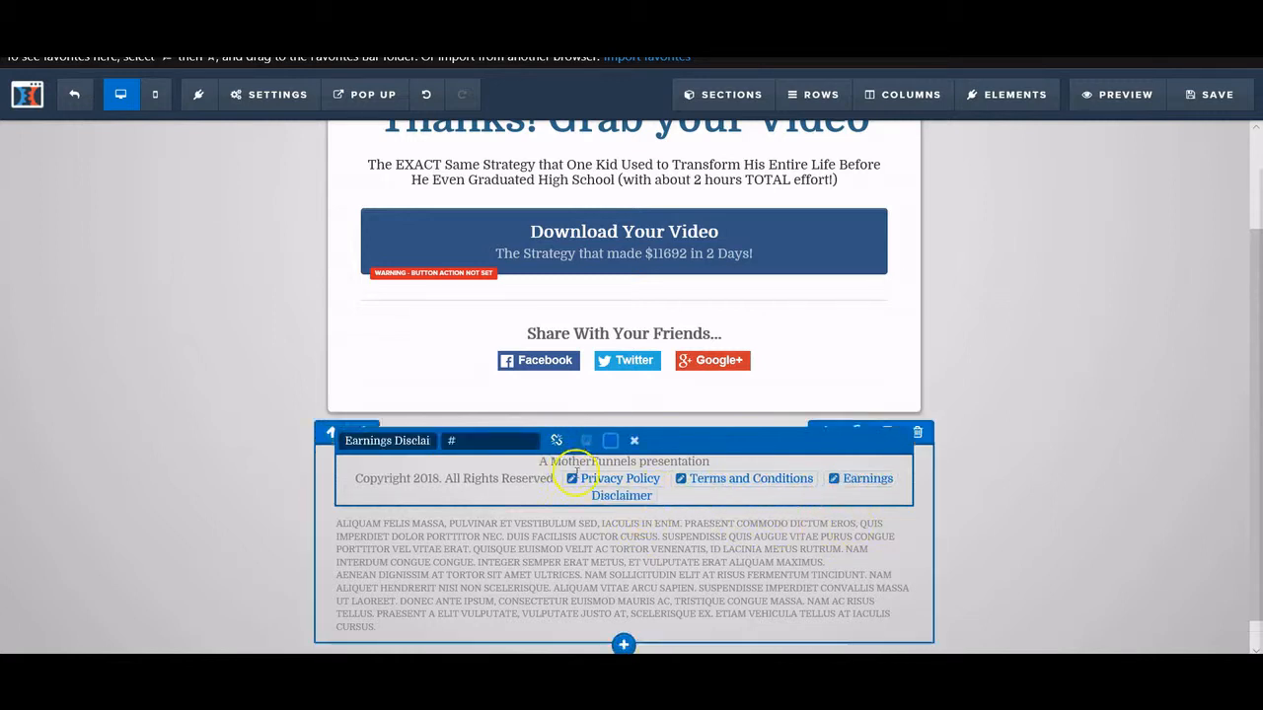
pyautogui.hotkey('ctrl', 'v')
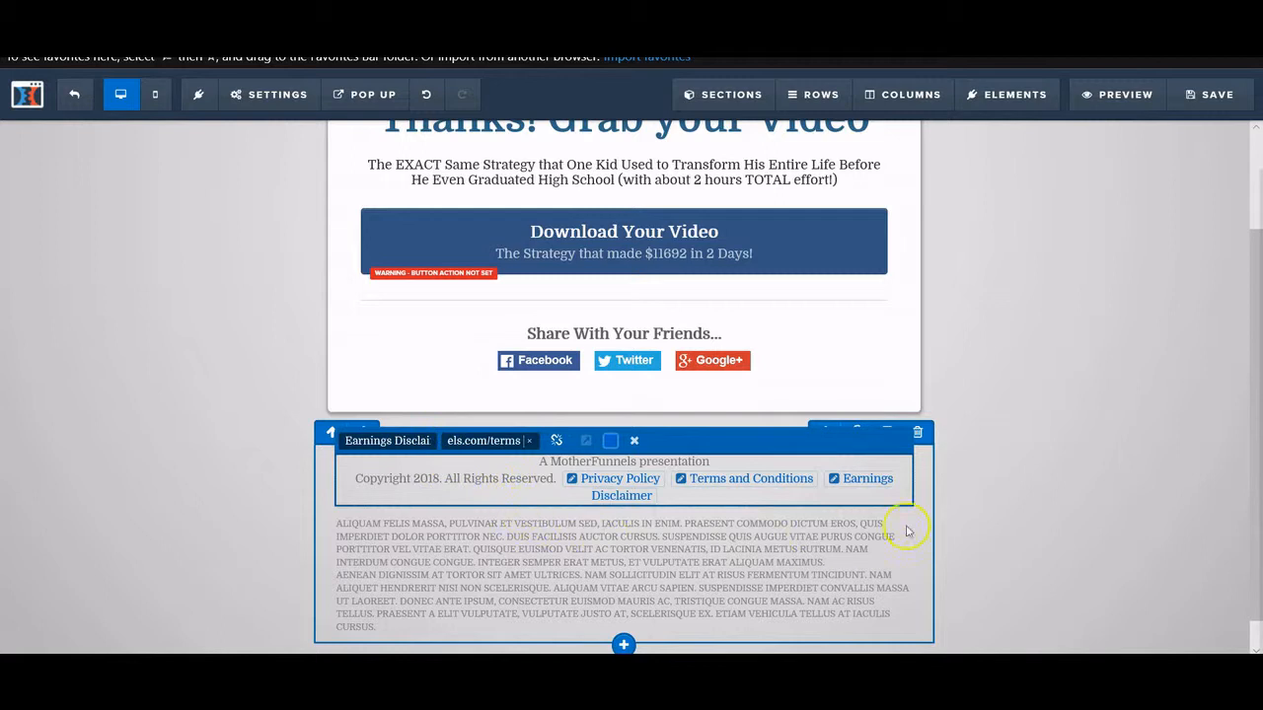
pyautogui.click(1020, 485)
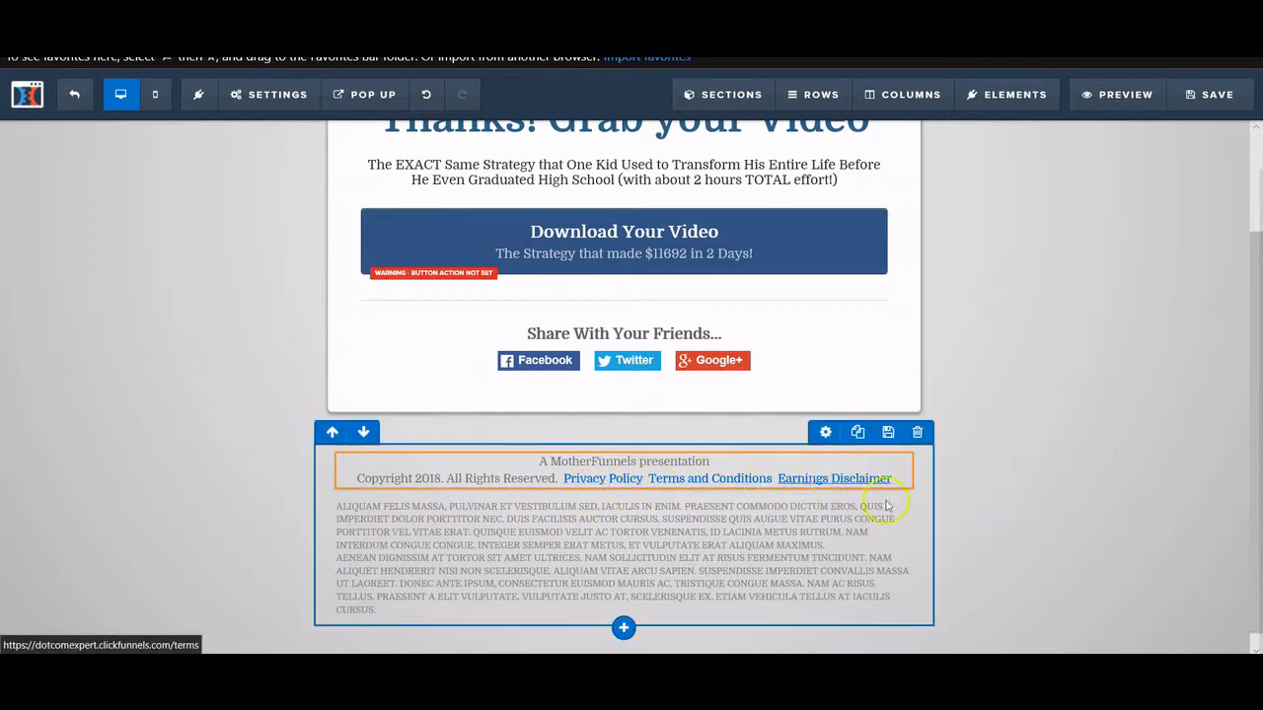
pyautogui.click(1212, 95)
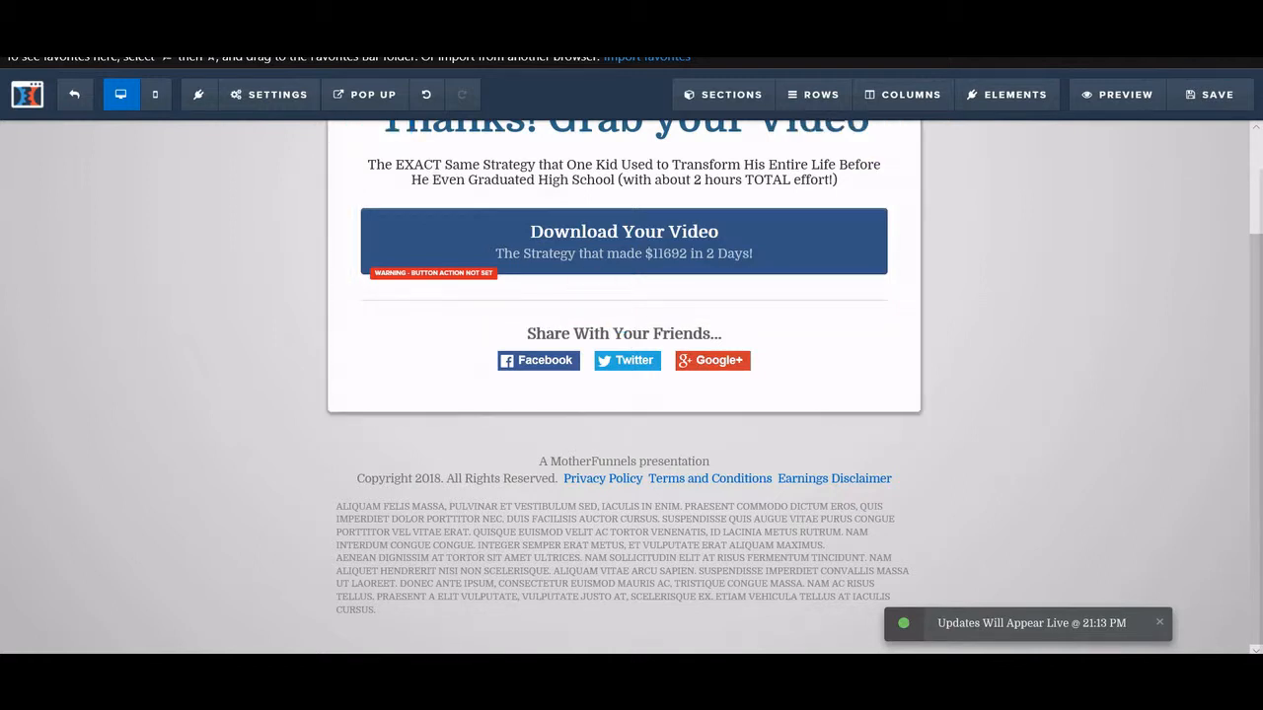
# Leave the editor, reopen the Thank You Page for editing and preview it.
pyautogui.click(75, 96)
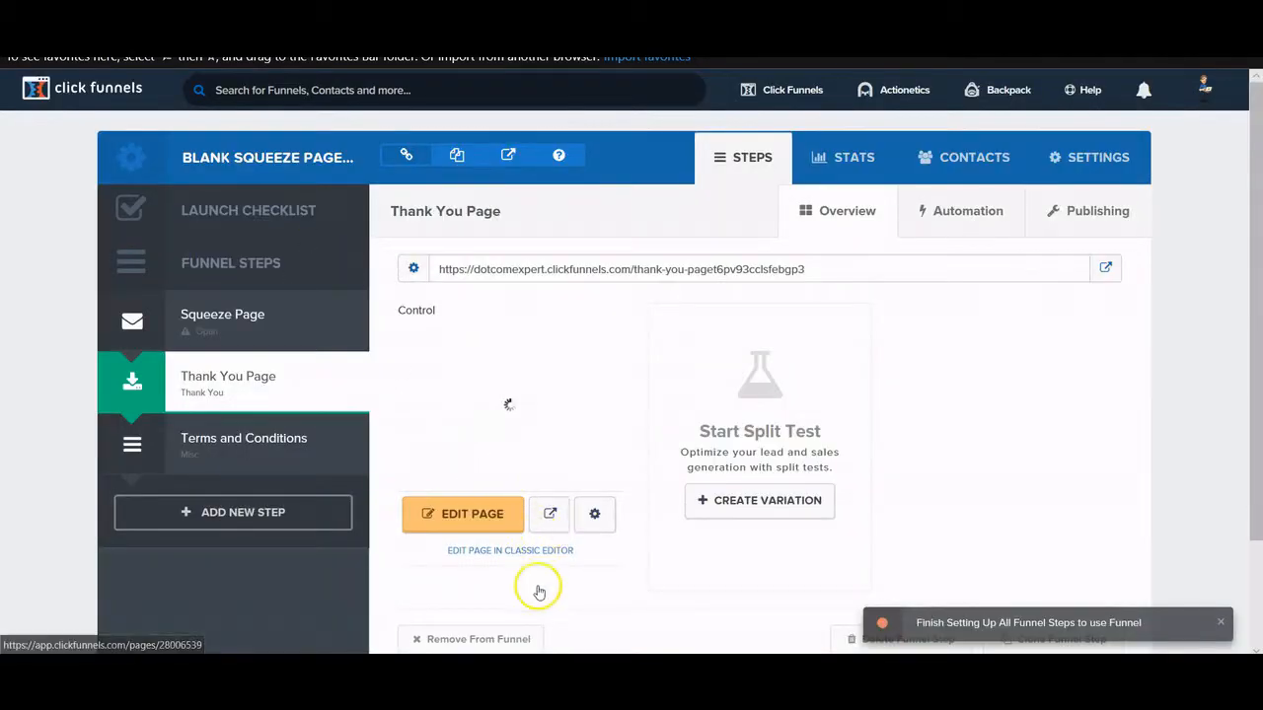
pyautogui.click(473, 515)
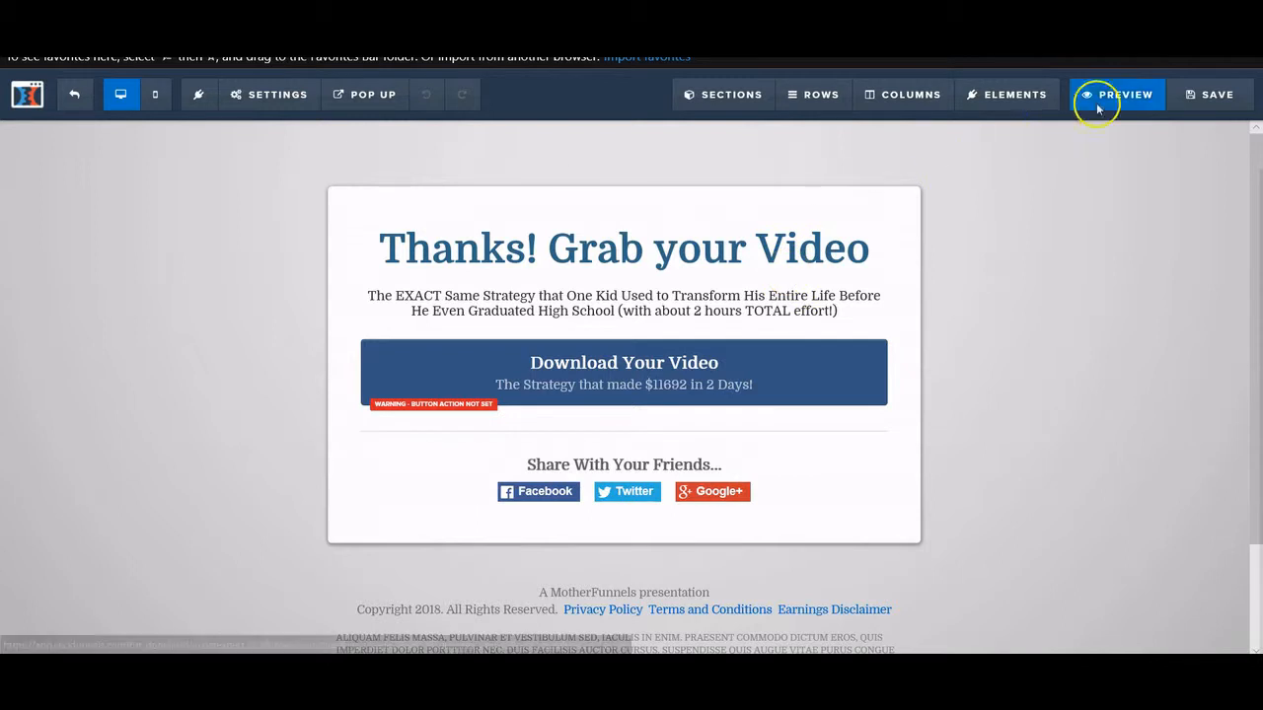
pyautogui.click(1126, 96)
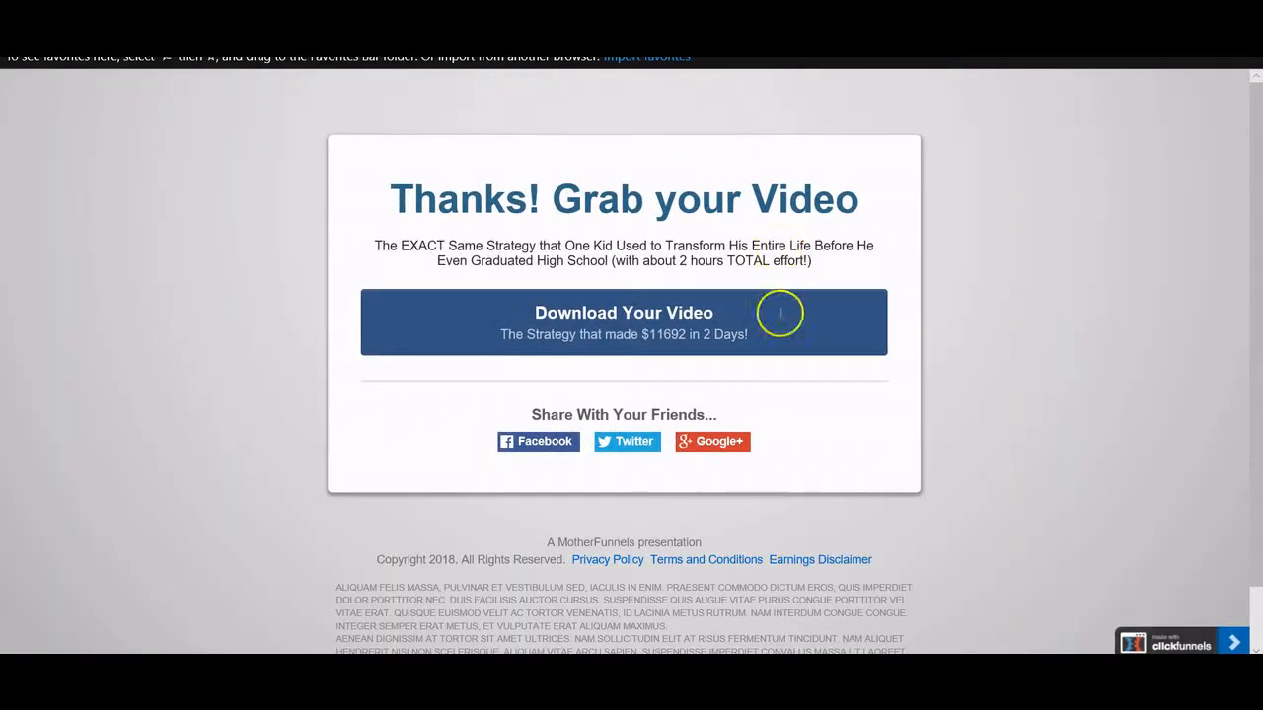
# Test the preview's footer link and look through the privacy policy and terms page it opens.
pyautogui.scroll(-1, 628, 543)
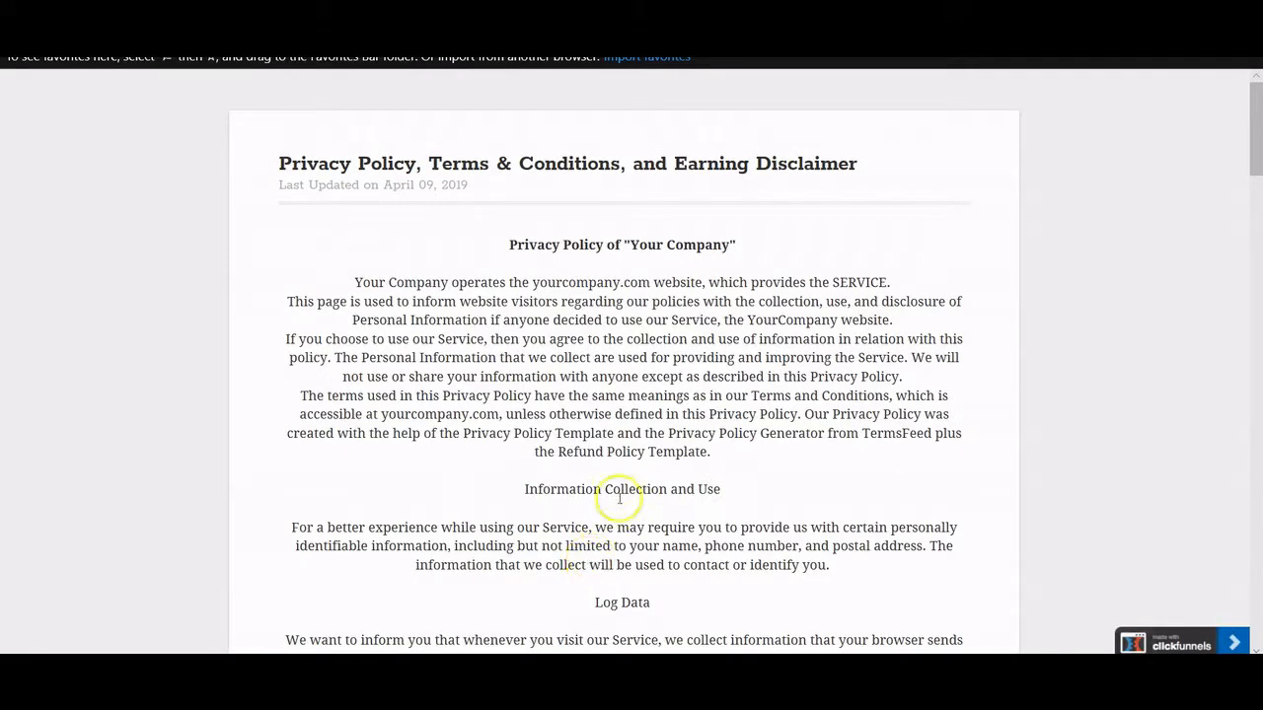
pyautogui.scroll(-3, 730, 351)
pyautogui.scroll(-12, 732, 349)
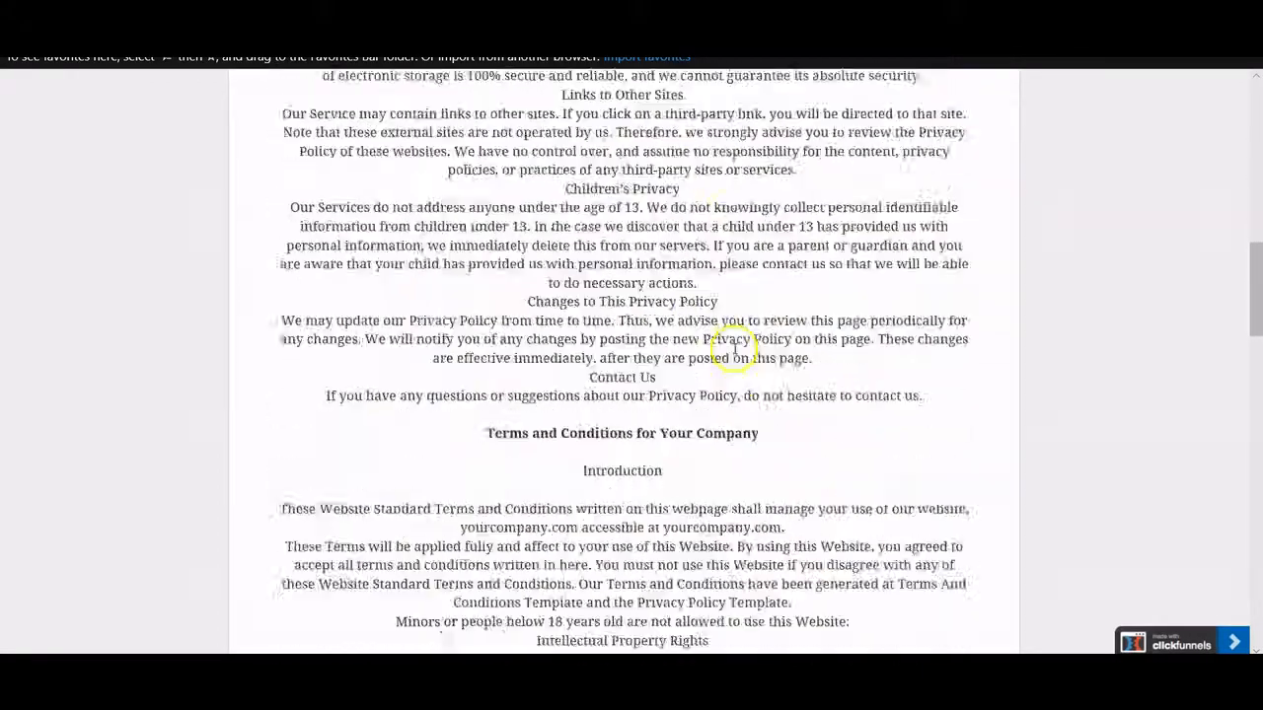
pyautogui.scroll(6, 761, 338)
pyautogui.scroll(3, 750, 229)
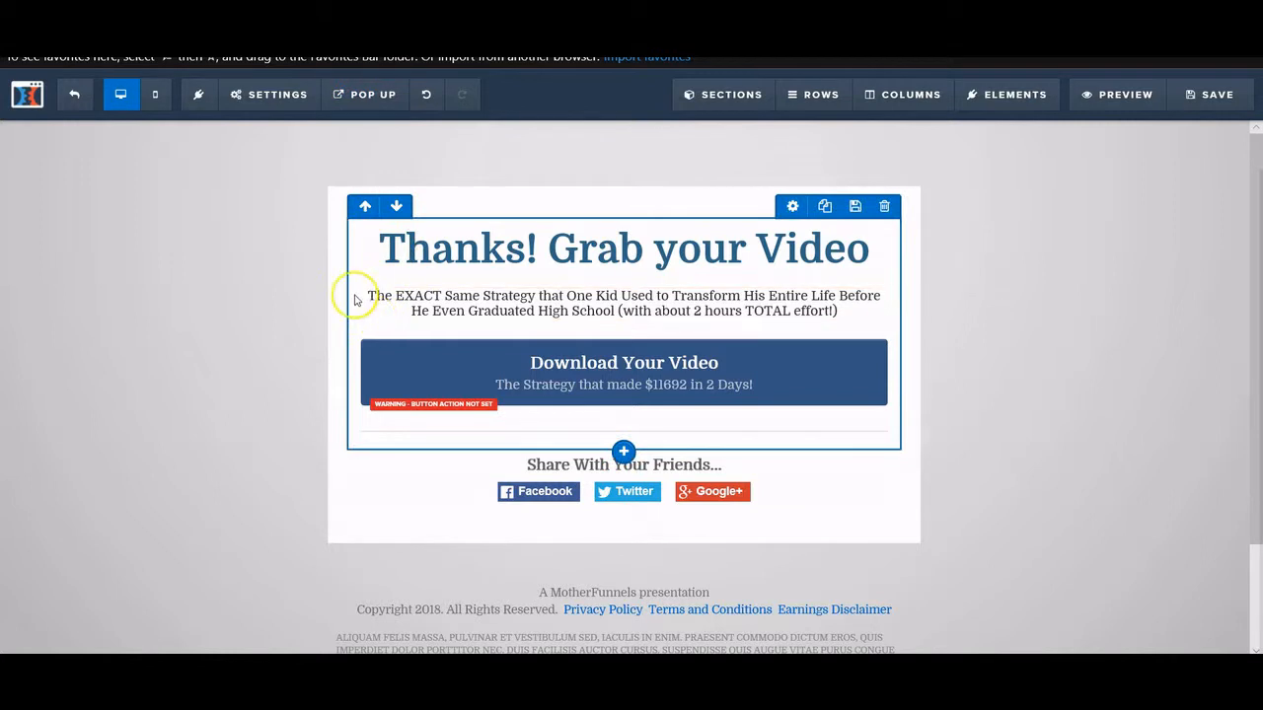
# Look over the generated disclaimer on the Disclaimer Generator site and return to the Thank You Page footer in the editor.
pyautogui.scroll(-1, 356, 300)
pyautogui.scroll(1, 375, 299)
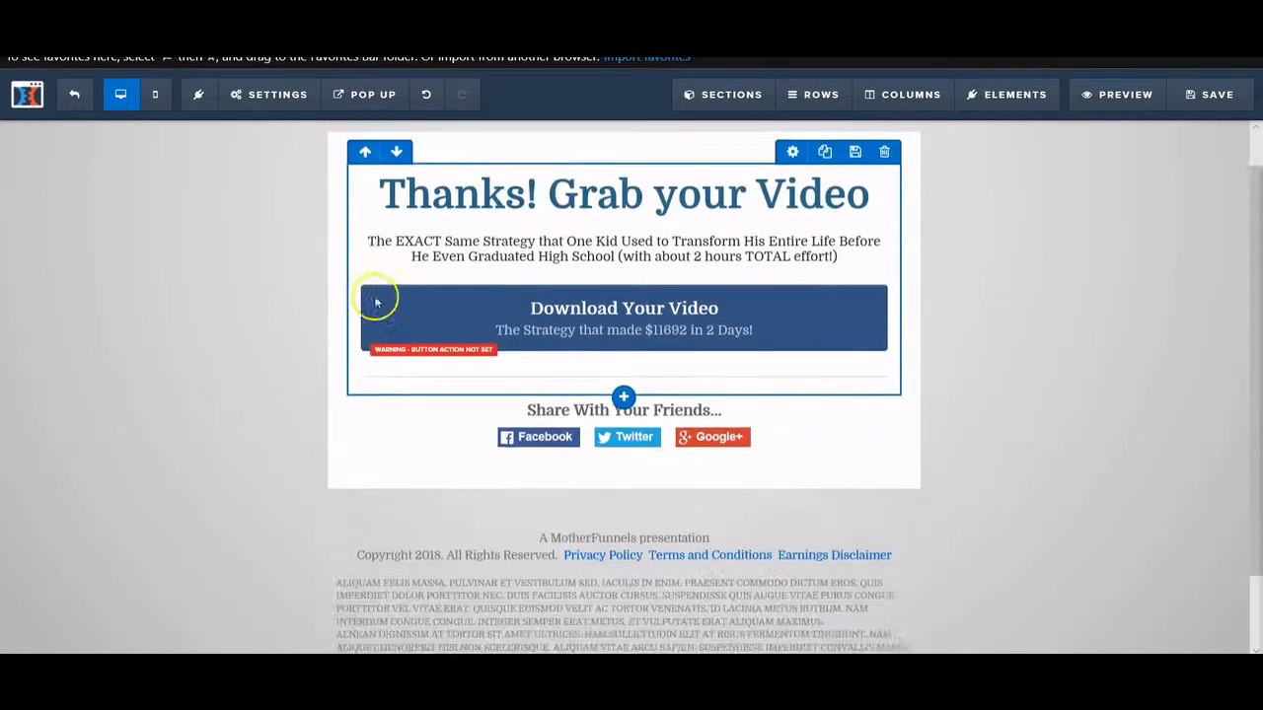
pyautogui.scroll(-1, 688, 546)
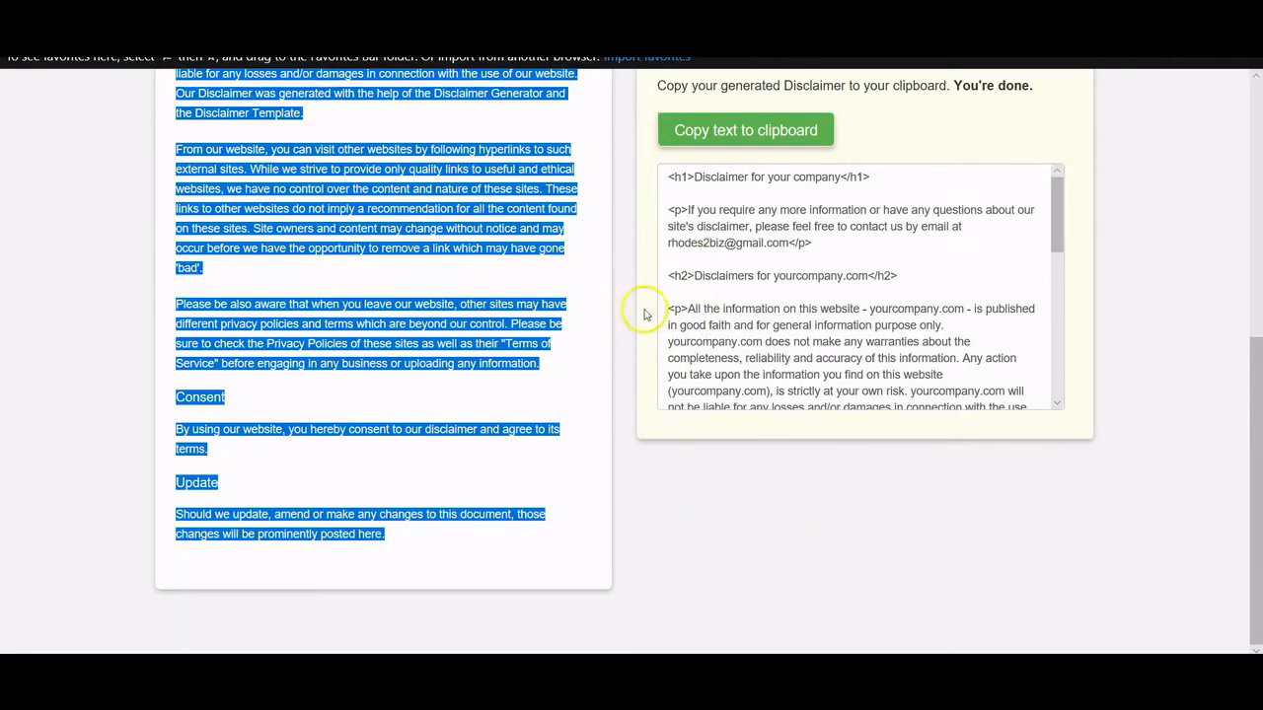
pyautogui.scroll(5, 700, 505)
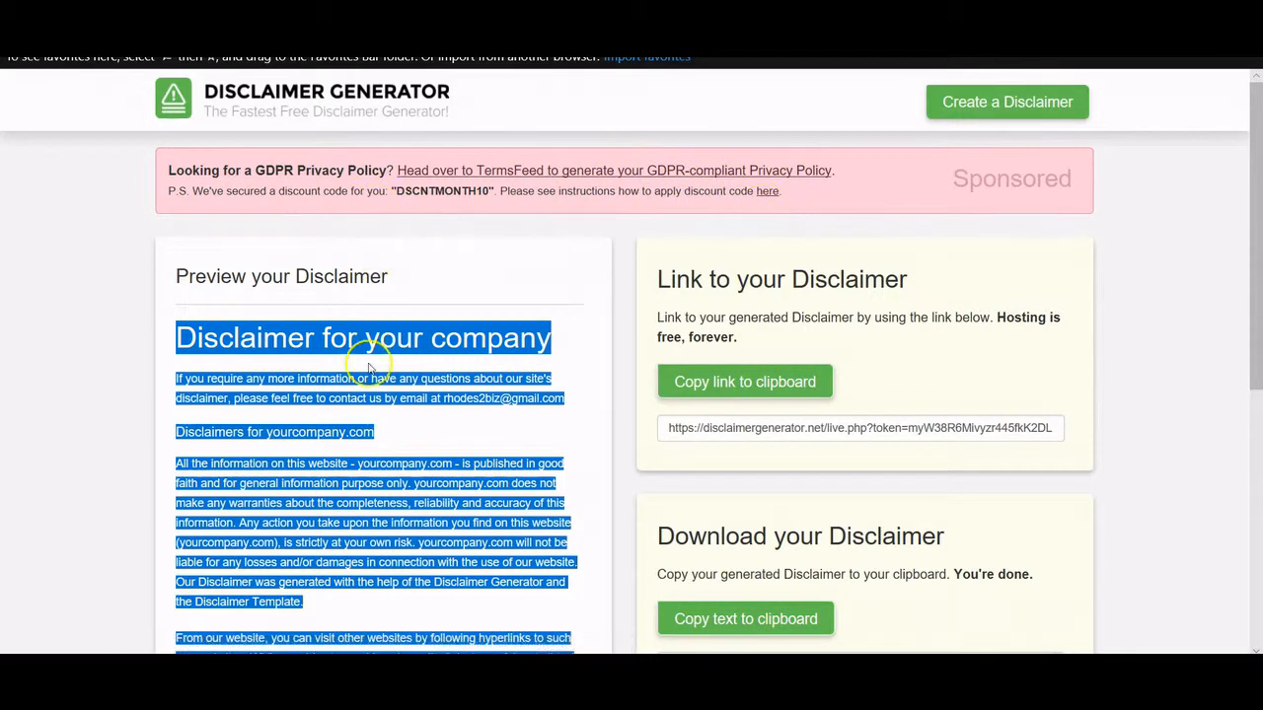
pyautogui.scroll(-2, 366, 361)
pyautogui.scroll(2, 369, 365)
pyautogui.scroll(-5, 369, 365)
pyautogui.scroll(2, 366, 354)
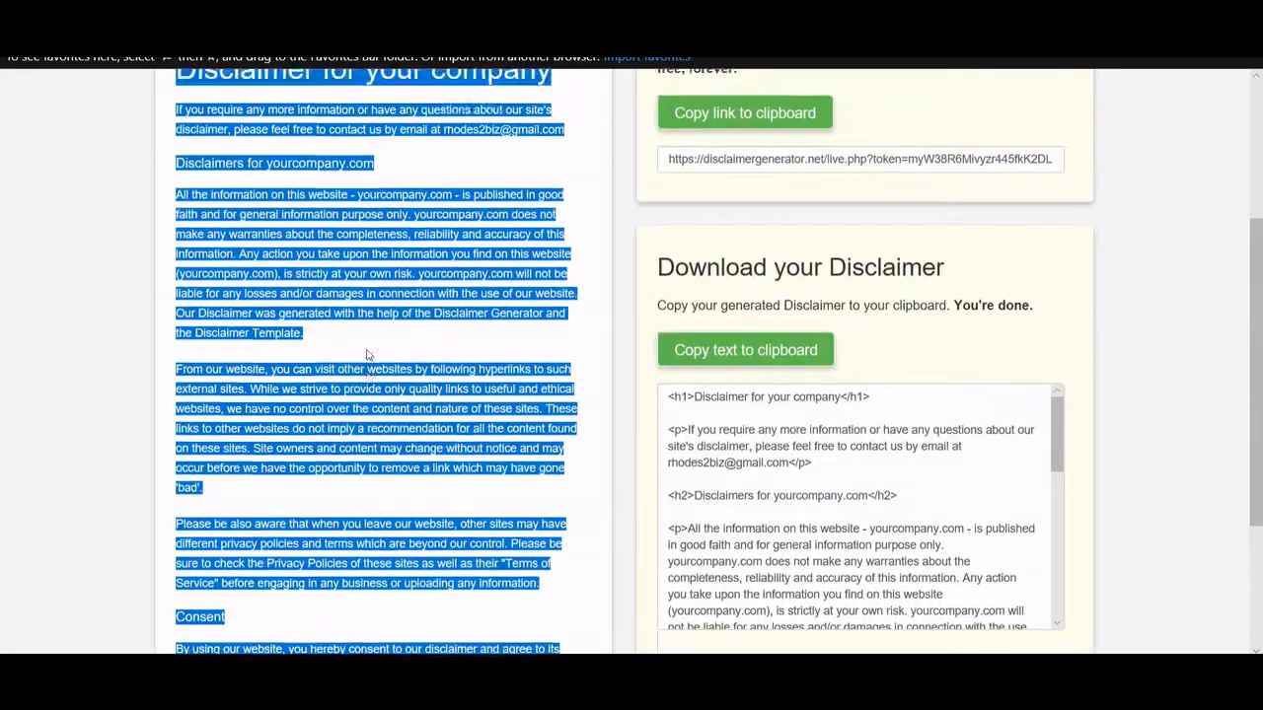
pyautogui.scroll(2, 296, 345)
pyautogui.scroll(-2, 287, 333)
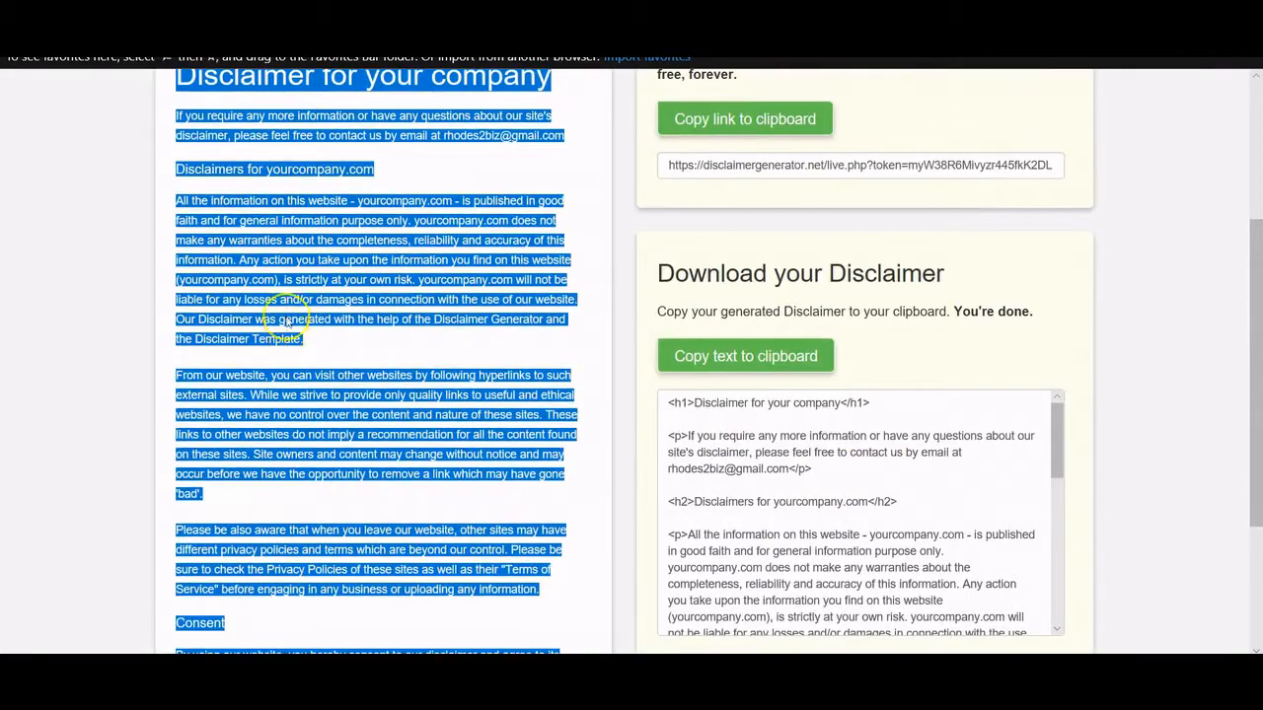
pyautogui.scroll(-2, 287, 327)
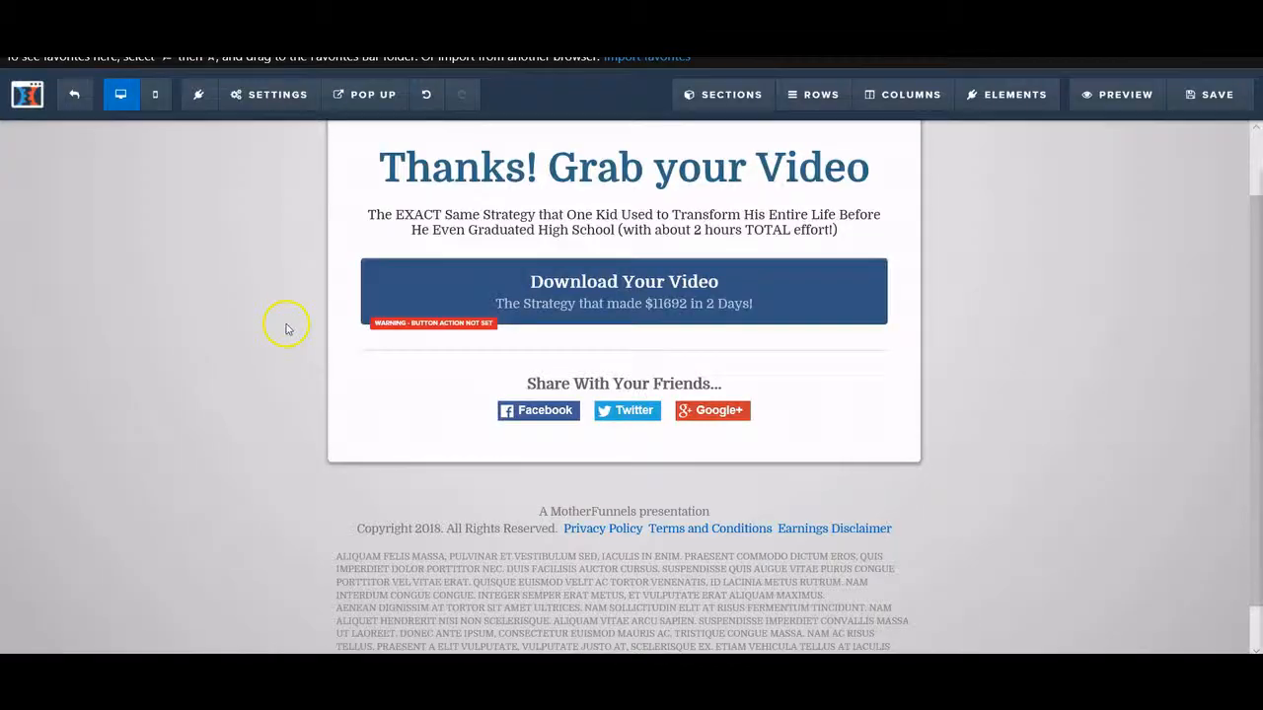
pyautogui.scroll(1, 288, 336)
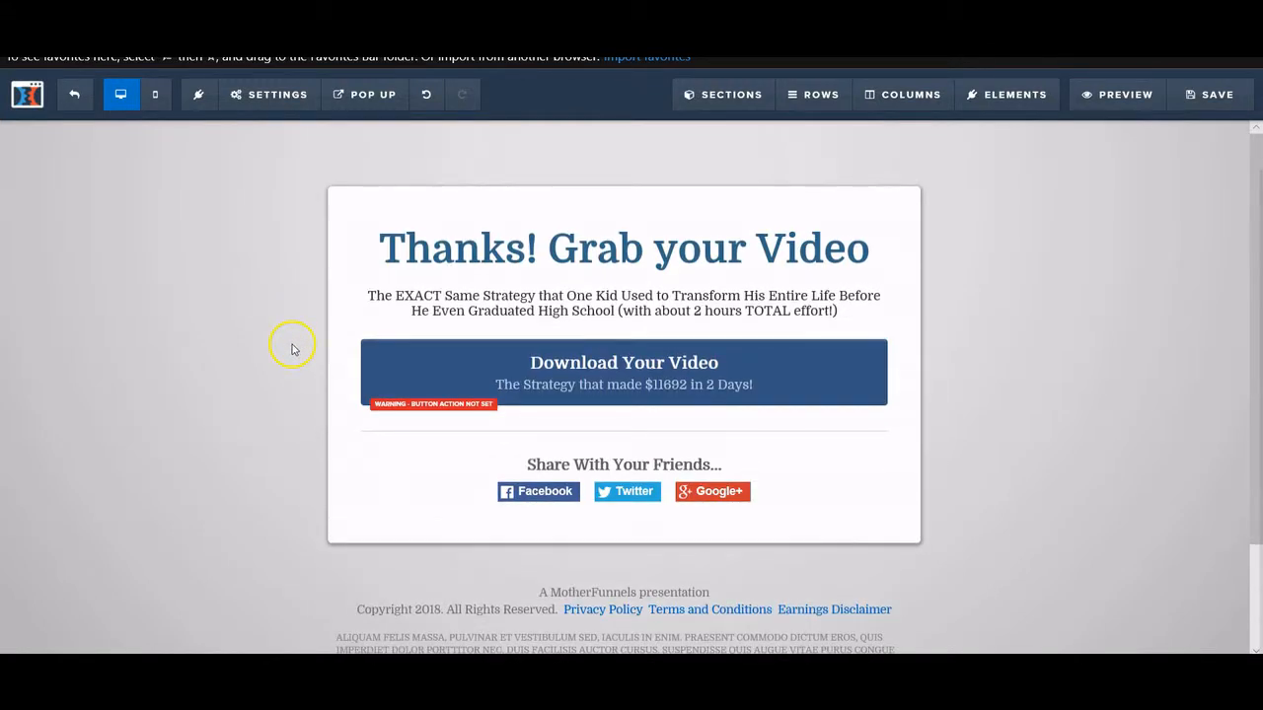
pyautogui.scroll(-2, 292, 347)
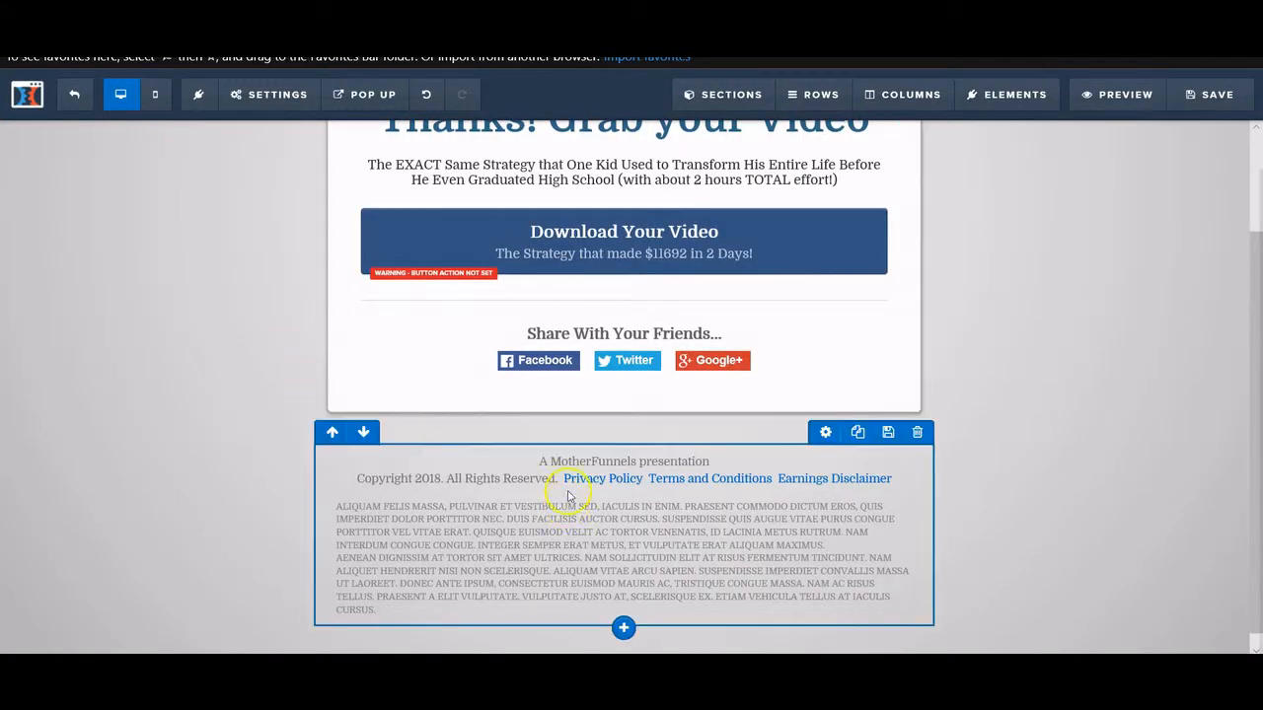